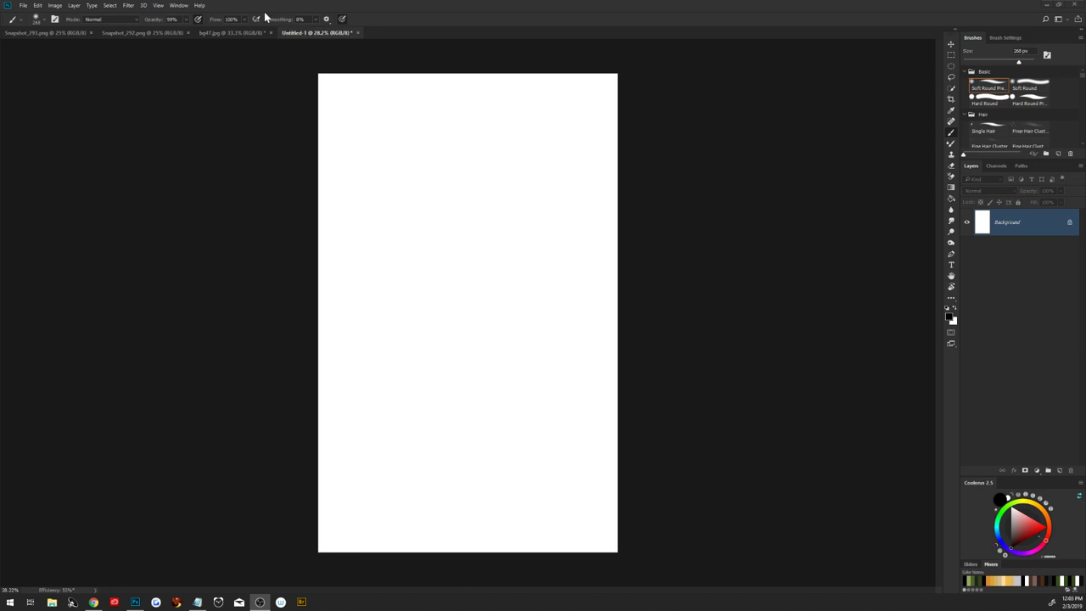
Copy the whole bg47.jpg room photo into Untitled-1 and convert it to a smart object.
{"action": "left_click", "coordinate": [235, 33]}
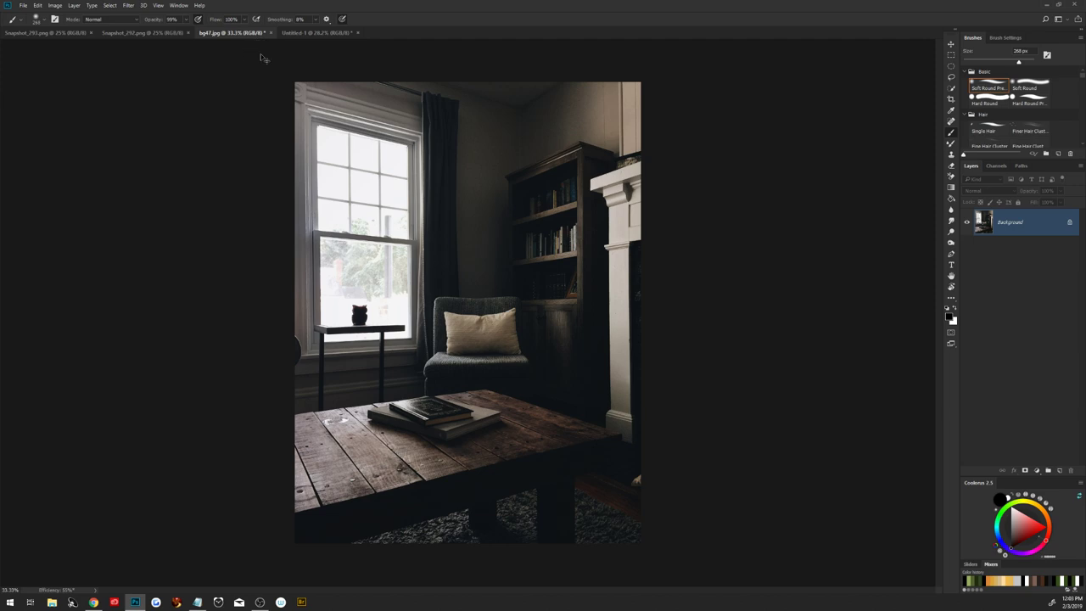
{"action": "key", "text": "ctrl+a"}
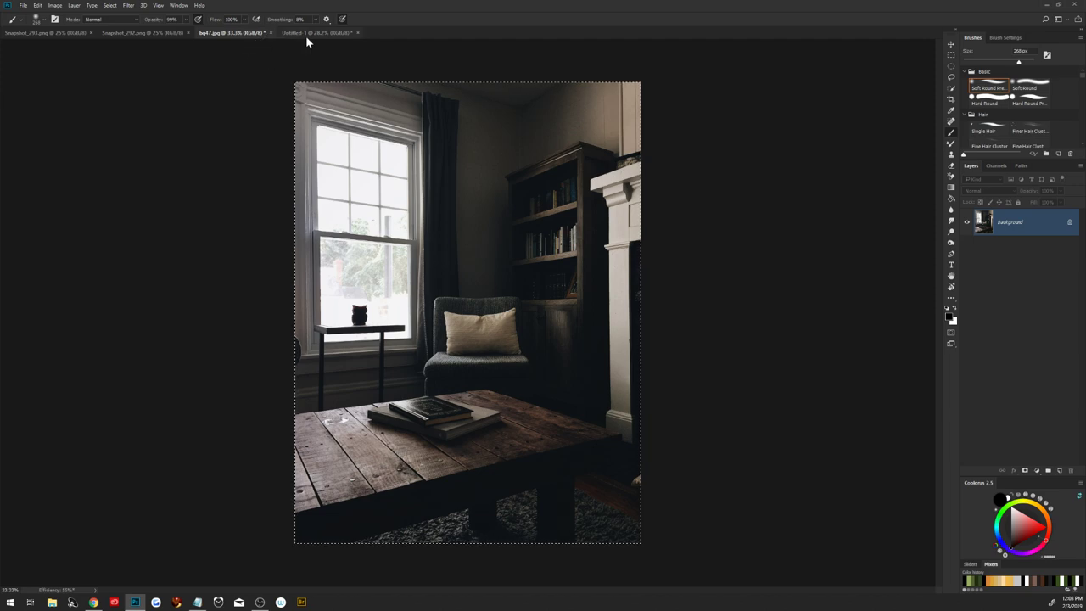
{"action": "left_click", "coordinate": [308, 34]}
{"action": "scroll", "coordinate": [450, 266], "scroll_direction": "down", "scroll_amount": 1}
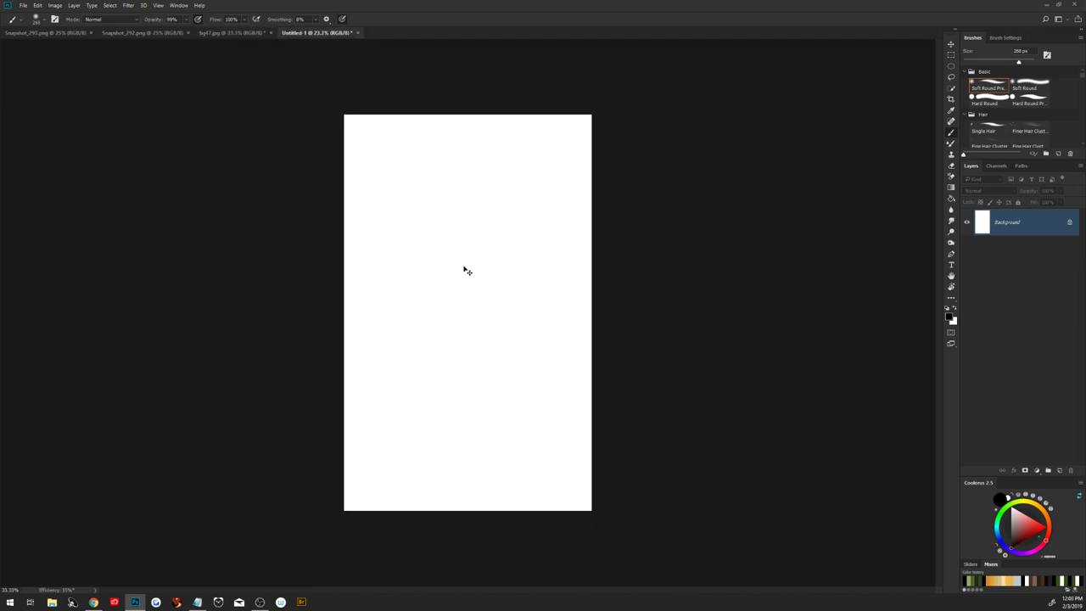
{"action": "key", "text": "ctrl+v"}
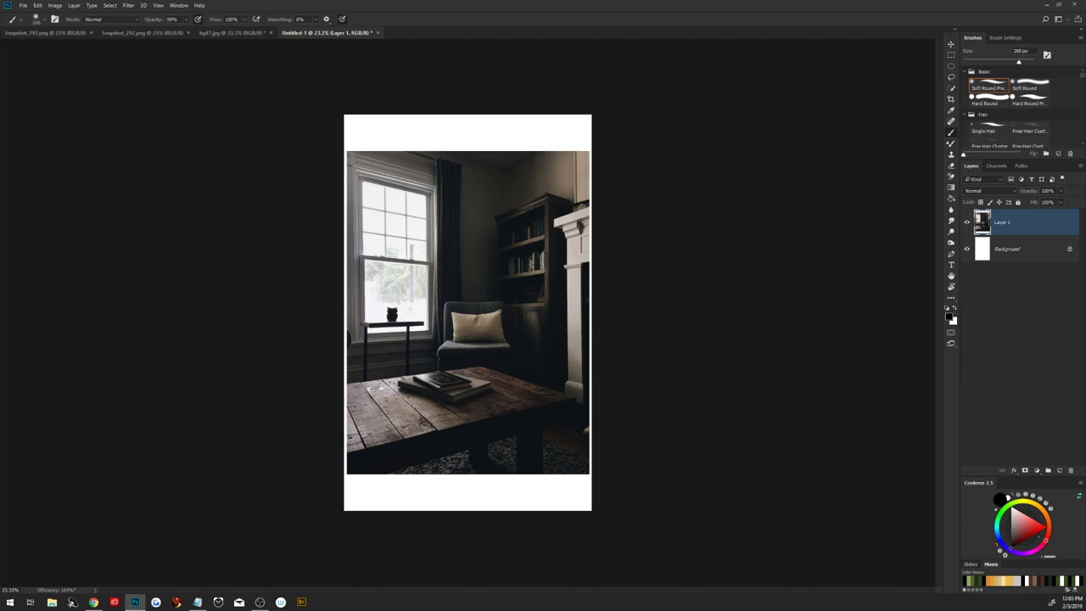
{"action": "right_click", "coordinate": [978, 217]}
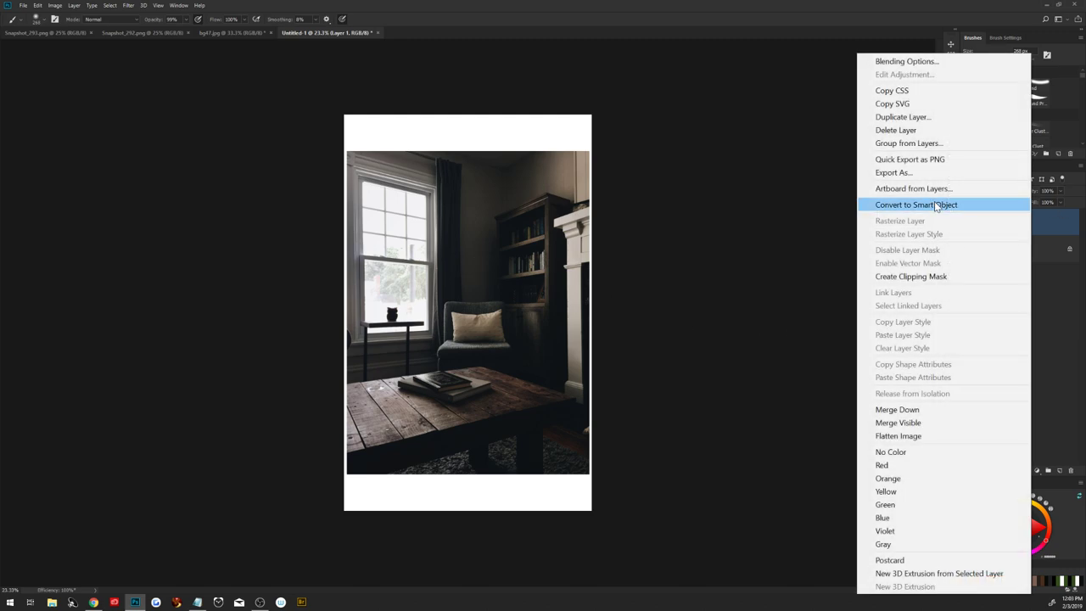
{"action": "left_click", "coordinate": [933, 204]}
Enlarge and nudge the room photo to fill the portrait canvas, then bring up the silhouette image.
{"action": "key", "text": "ctrl+t"}
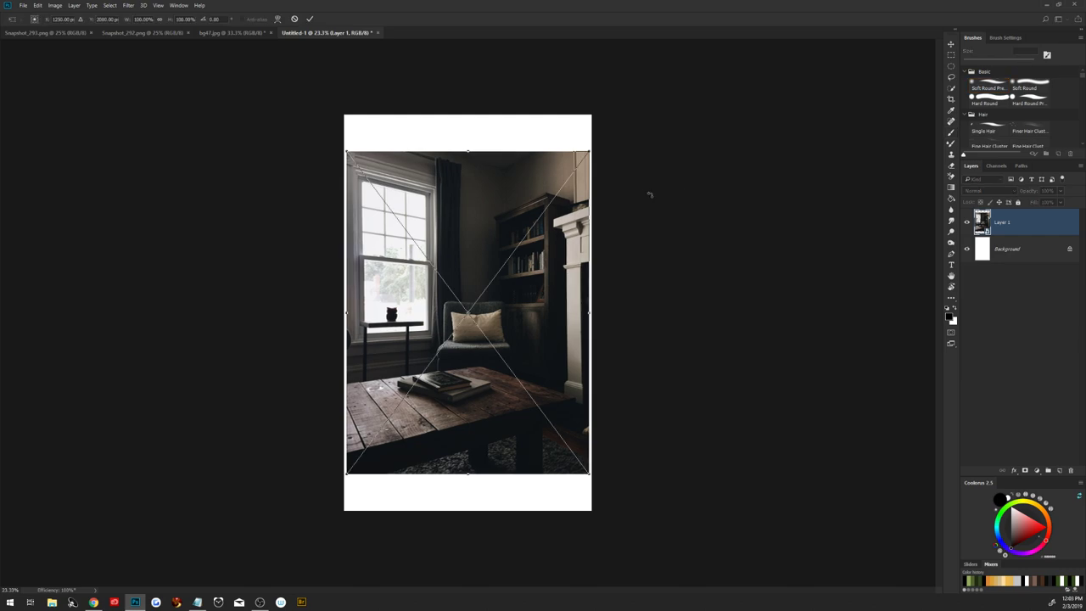
{"action": "left_click_drag", "start_coordinate": [589, 151], "coordinate": [794, 84]}
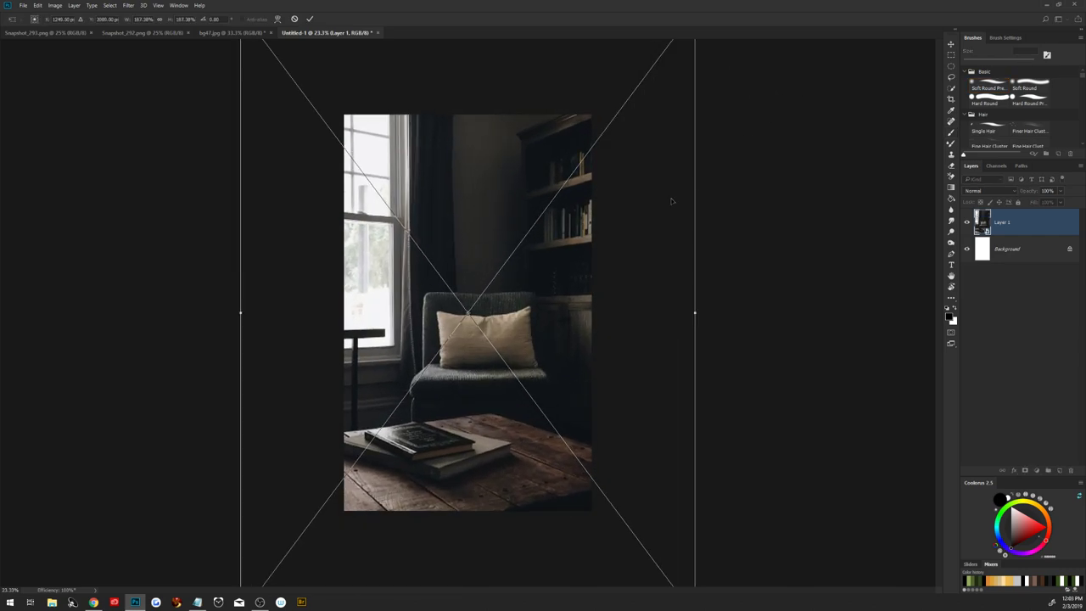
{"action": "left_click_drag", "start_coordinate": [548, 267], "coordinate": [578, 287]}
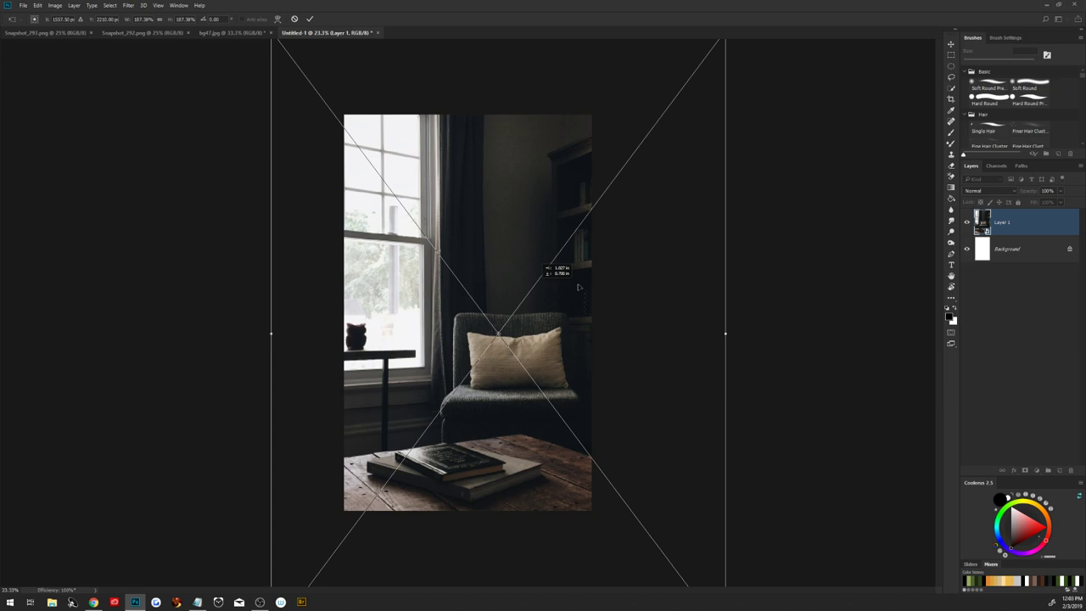
{"action": "left_click_drag", "start_coordinate": [578, 287], "coordinate": [579, 281]}
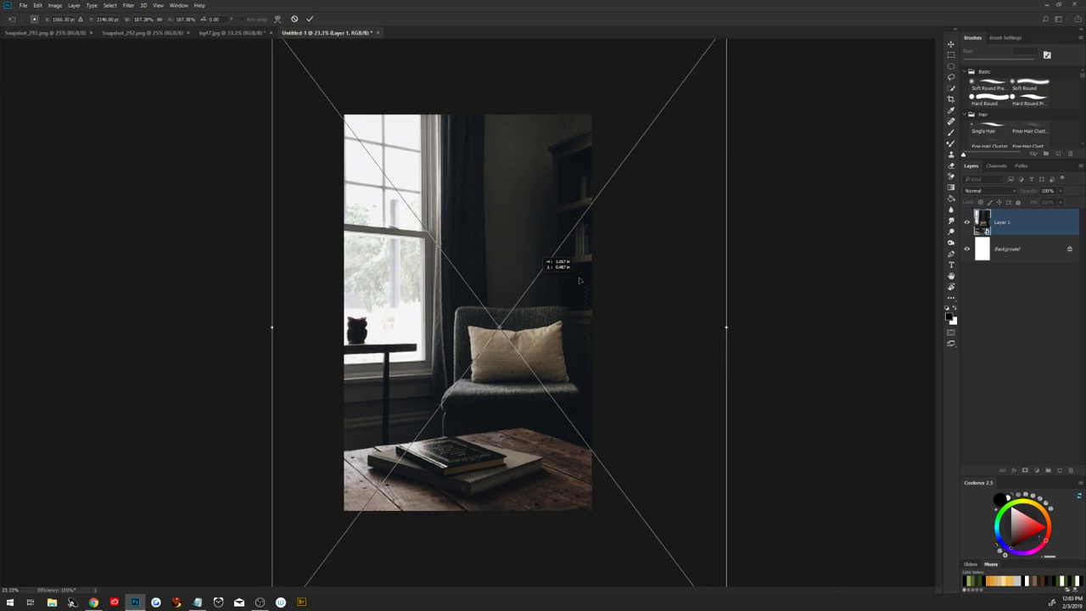
{"action": "left_click", "coordinate": [312, 20]}
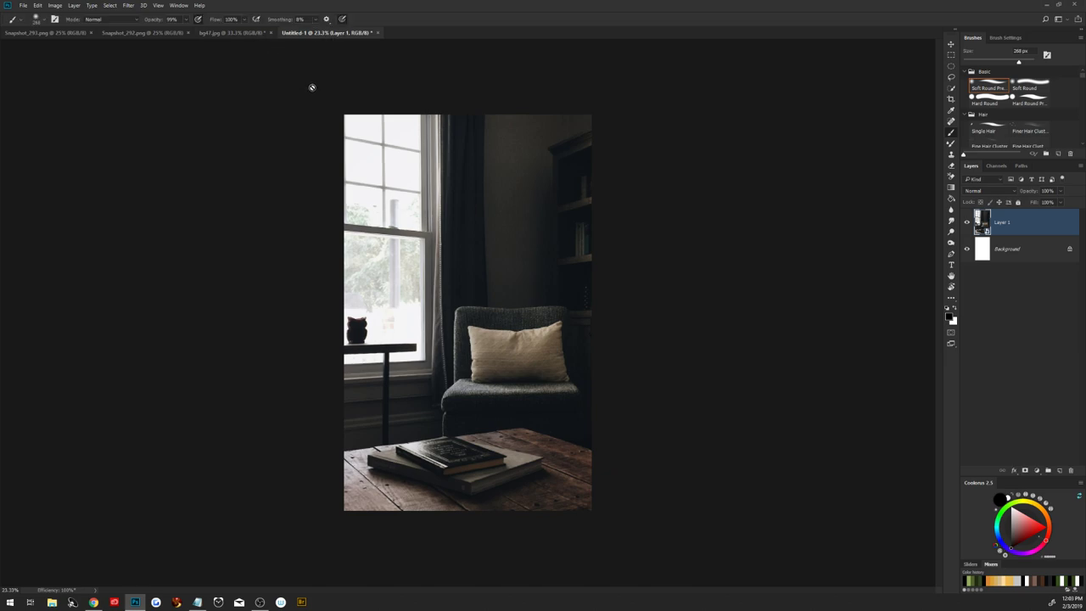
{"action": "key", "text": "ctrl+t"}
{"action": "key", "text": "Left"}
{"action": "key", "text": "Left"}
{"action": "key", "text": "Left"}
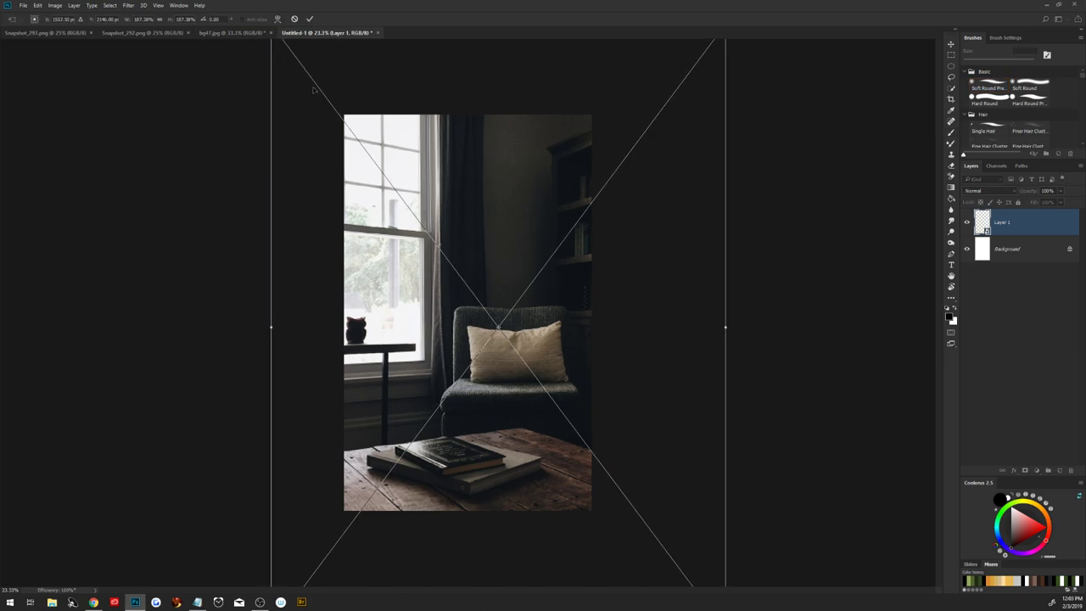
{"action": "key", "text": "Left"}
{"action": "key", "text": "Left"}
{"action": "key", "text": "Left"}
{"action": "key", "text": "Return"}
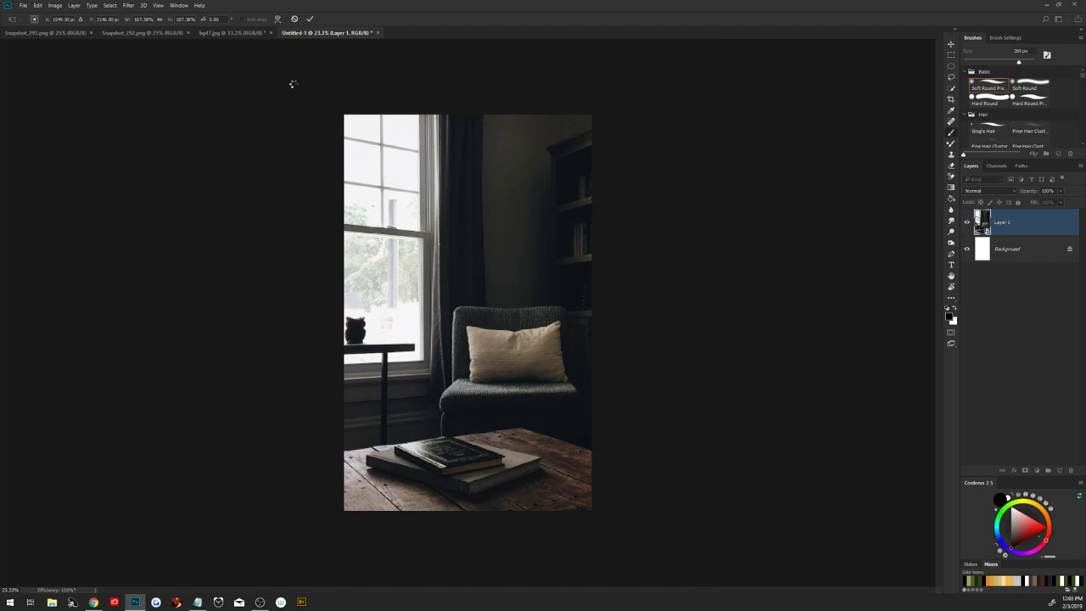
{"action": "key", "text": "b"}
{"action": "left_click", "coordinate": [62, 33]}
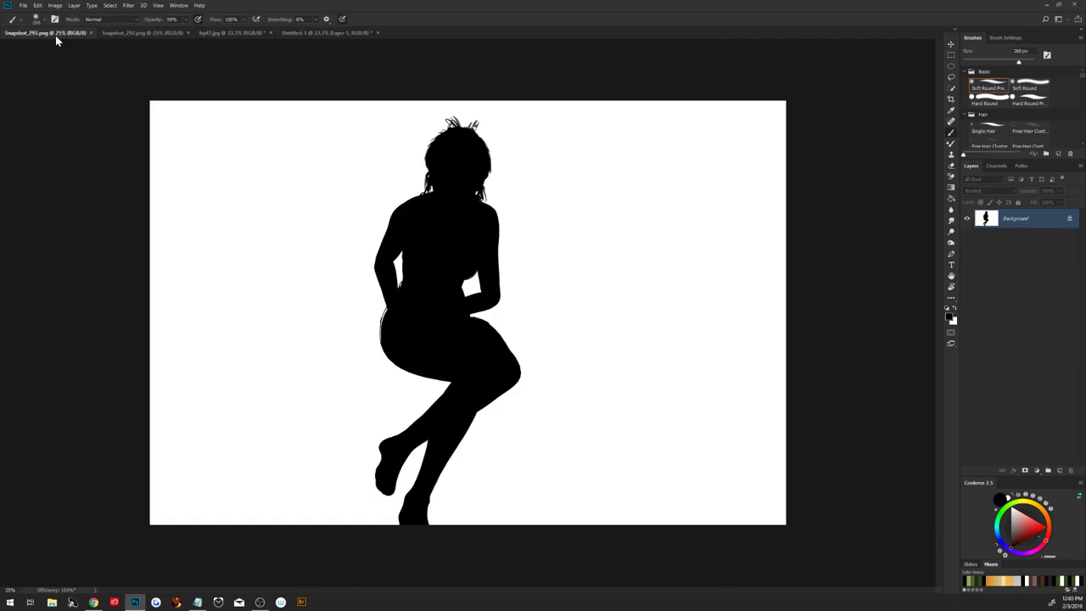
Invert the silhouette, paste it into a layer mask on Snapshot_292, and apply that mask.
{"action": "key", "text": "ctrl+i"}
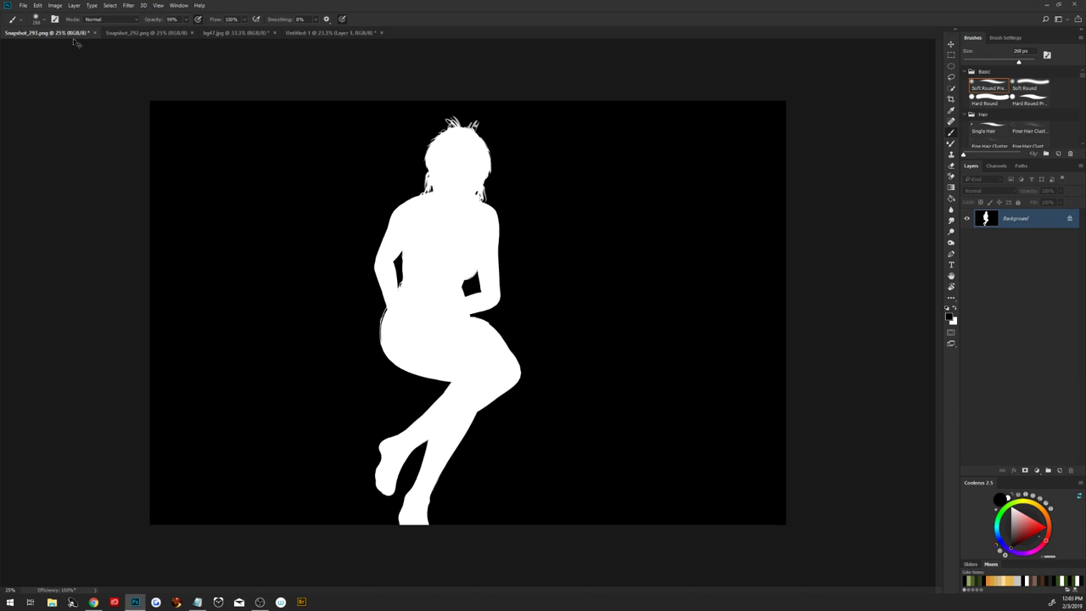
{"action": "key", "text": "ctrl+a"}
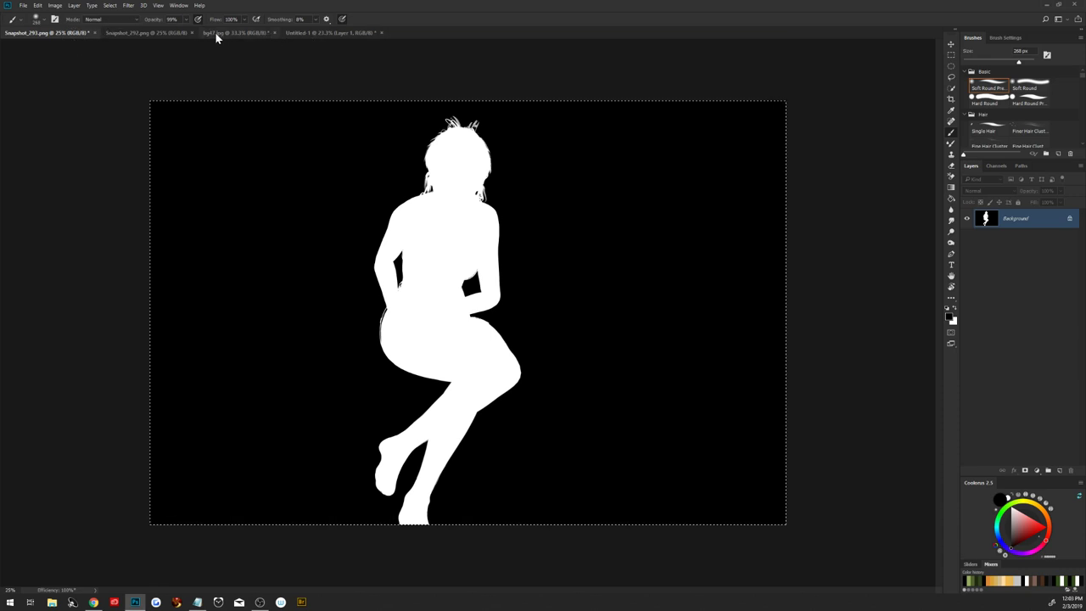
{"action": "left_click", "coordinate": [159, 33]}
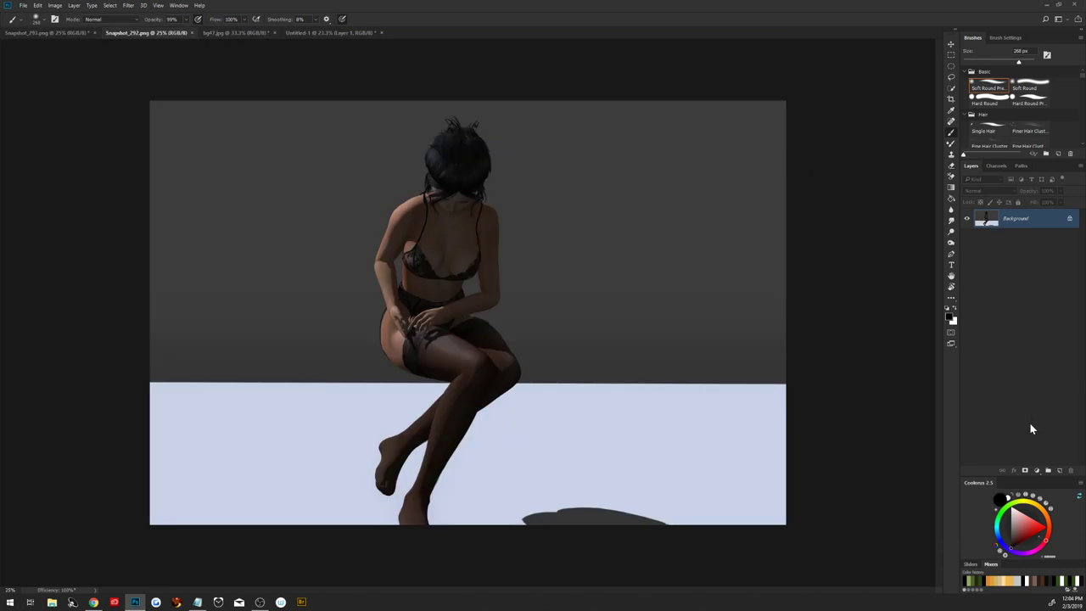
{"action": "left_click", "coordinate": [1024, 471]}
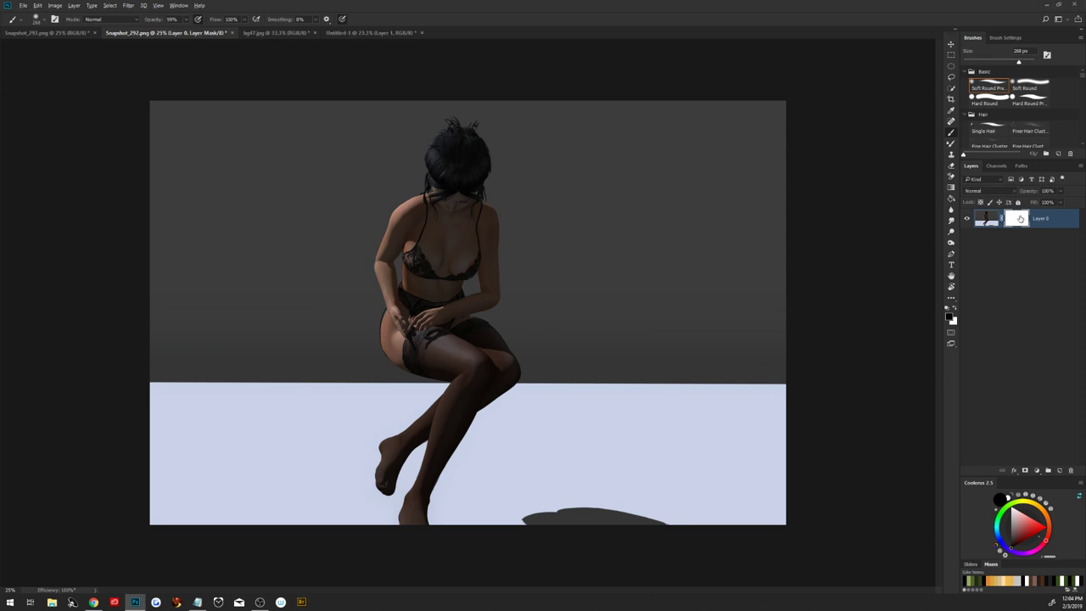
{"action": "left_click", "coordinate": [1020, 219], "text": "alt"}
{"action": "key", "text": "ctrl+v"}
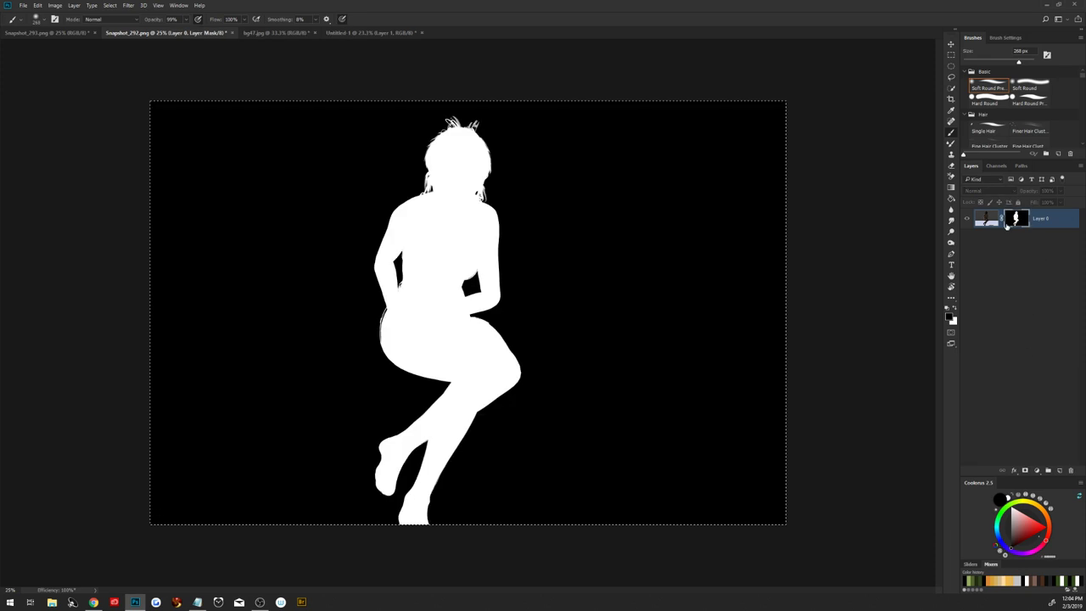
{"action": "left_click", "coordinate": [1016, 221], "text": "alt"}
{"action": "right_click", "coordinate": [1016, 220]}
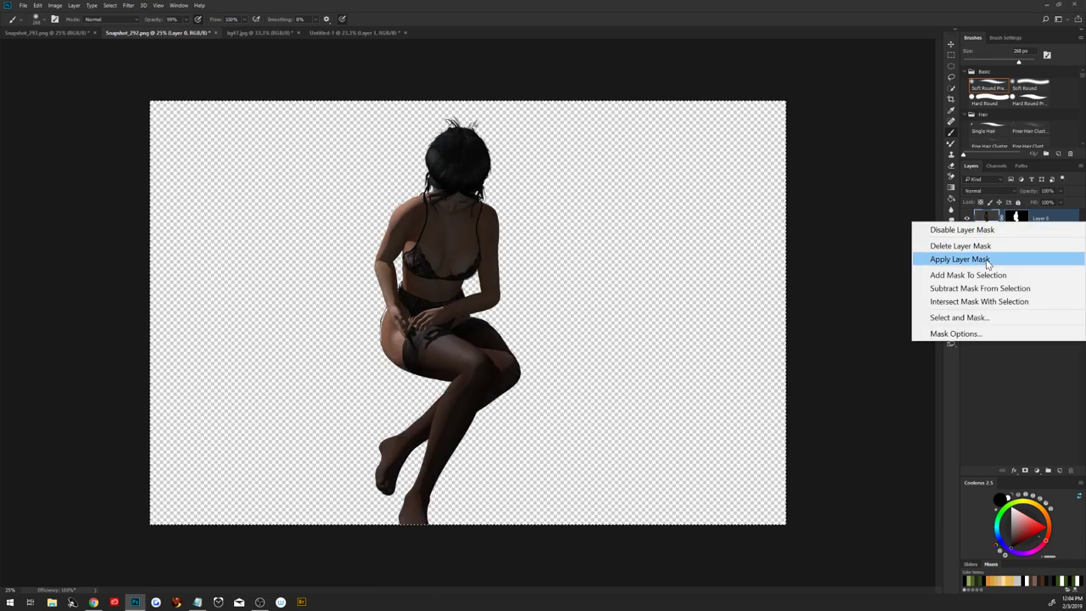
{"action": "left_click", "coordinate": [986, 259]}
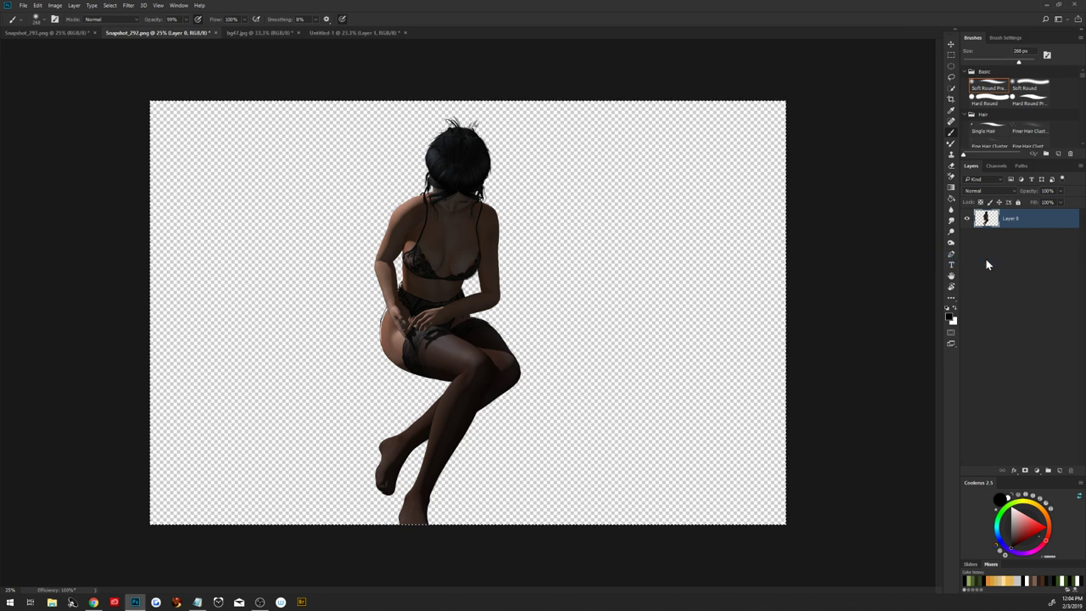
Drag the cut-out figure into Untitled-1, apply Remove White Matte, and add a layer mask.
{"action": "mouse_move", "coordinate": [459, 63]}
{"action": "left_mouse_down"}
{"action": "mouse_move", "coordinate": [656, 147]}
{"action": "mouse_move", "coordinate": [680, 184]}
{"action": "left_mouse_up"}
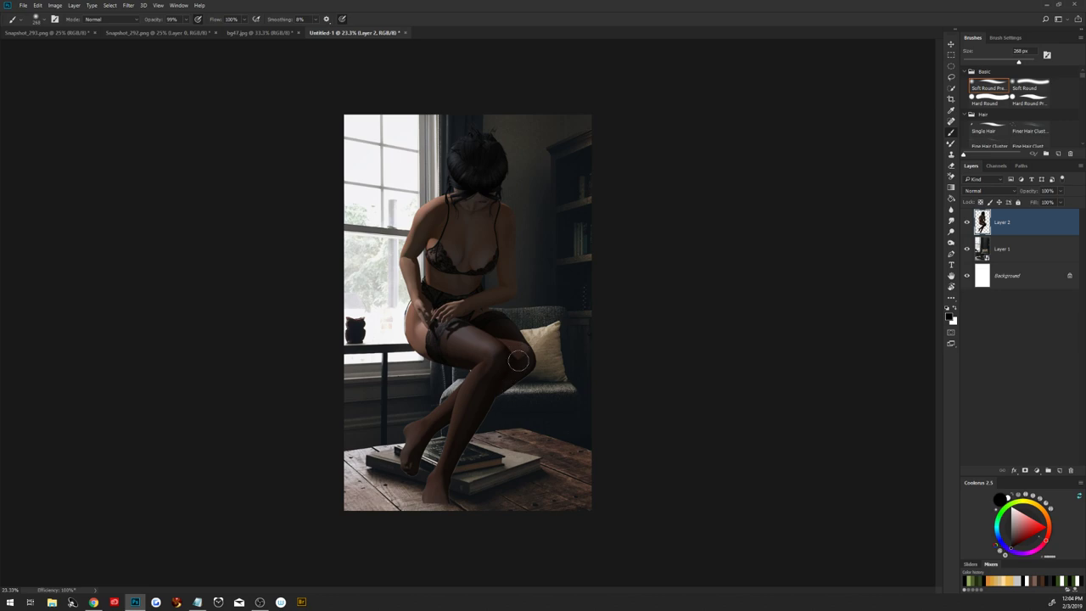
{"action": "left_click", "coordinate": [55, 5]}
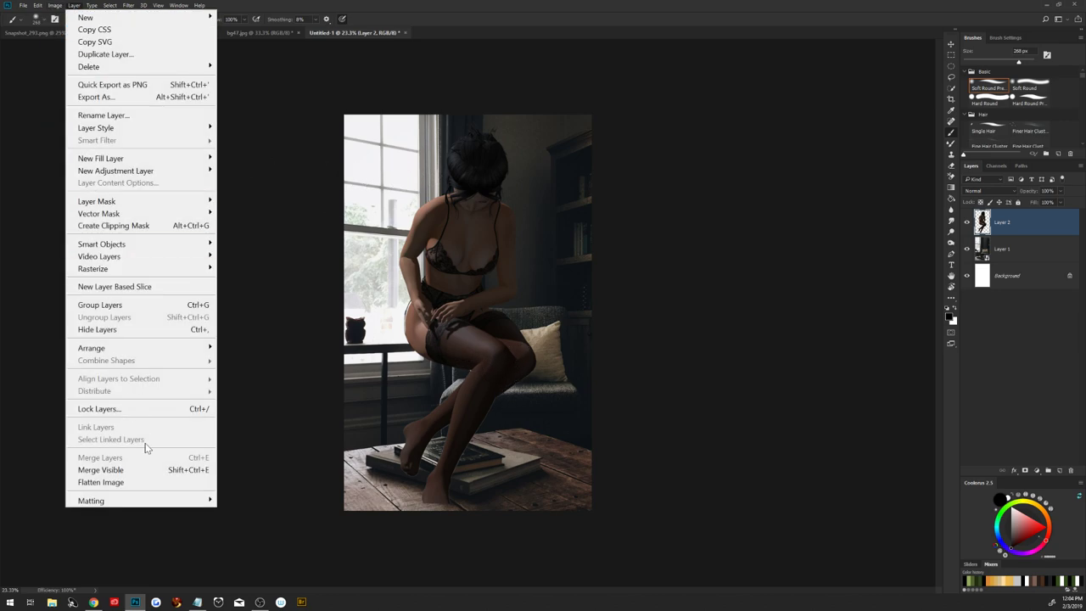
{"action": "mouse_move", "coordinate": [136, 501]}
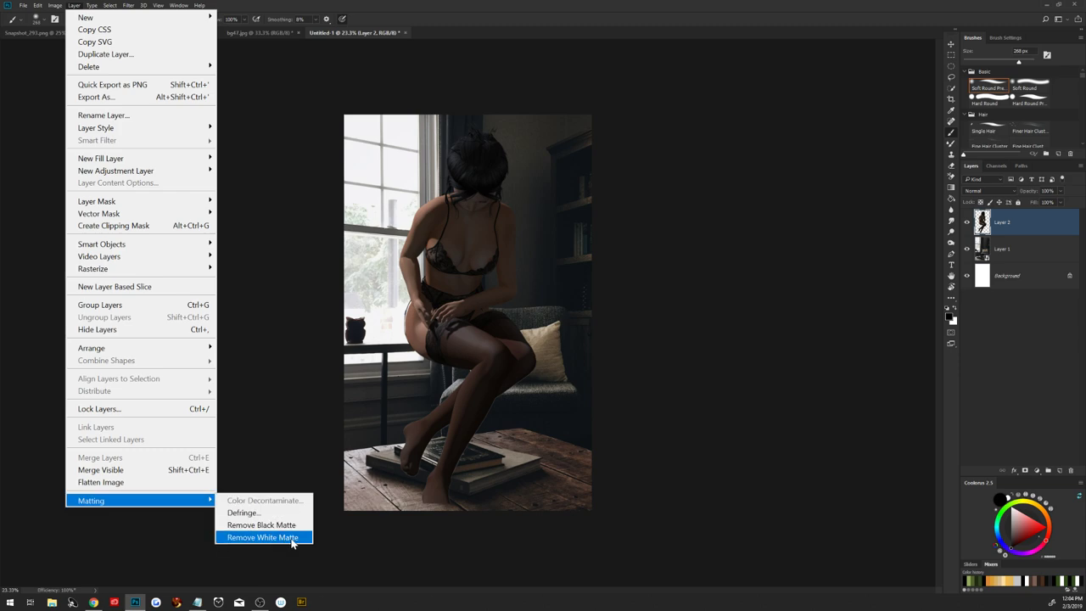
{"action": "left_click", "coordinate": [291, 537]}
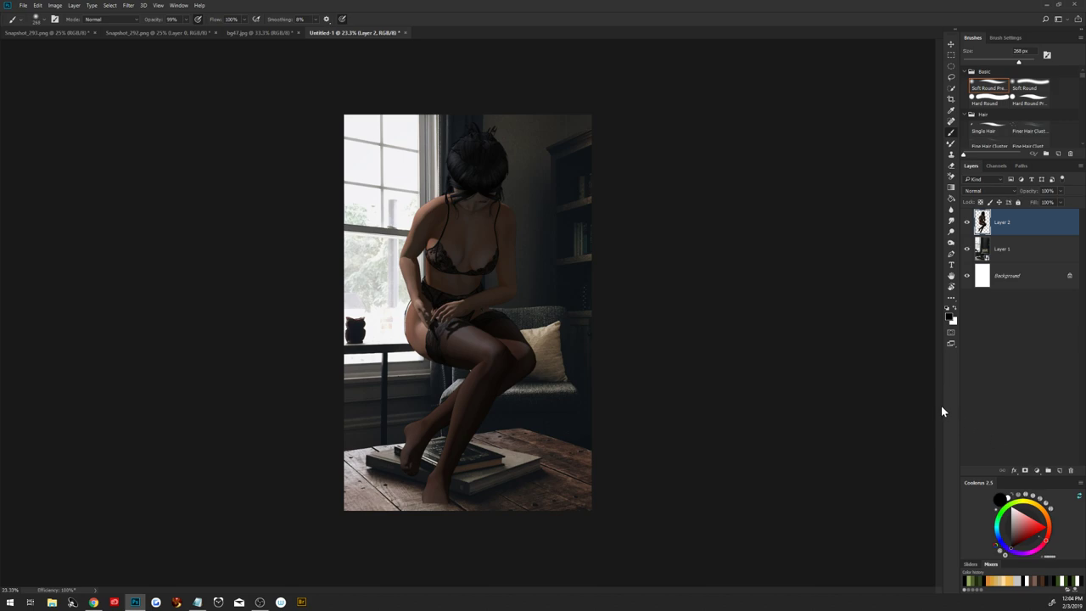
{"action": "left_click", "coordinate": [1025, 470]}
Zoom in on the woman and lasso a freehand selection around her upper body and legs.
{"action": "key", "text": "z"}
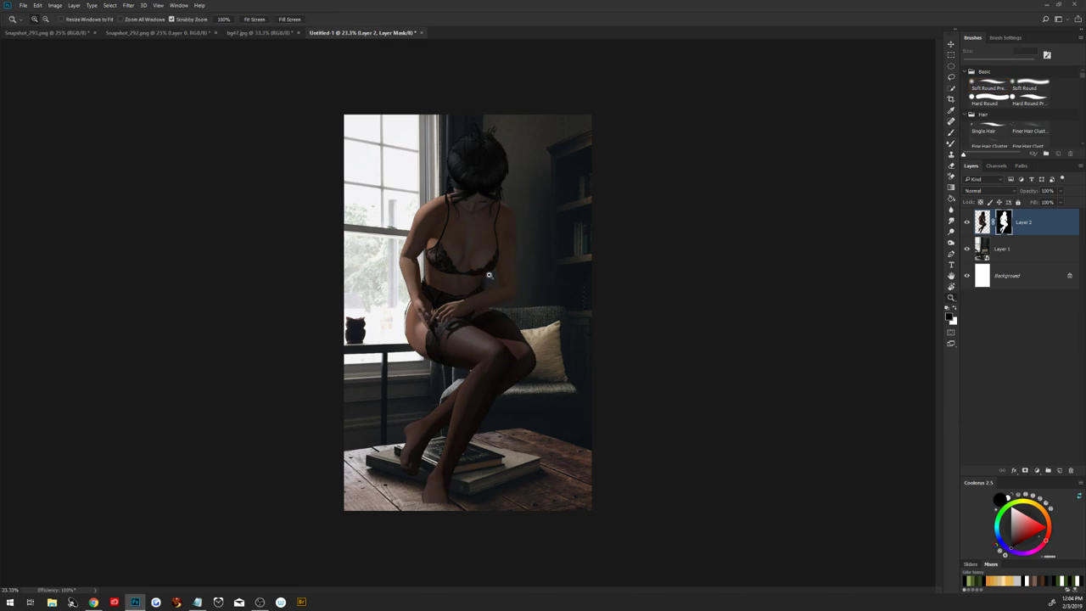
{"action": "left_click_drag", "start_coordinate": [502, 289], "coordinate": [509, 292]}
{"action": "key", "text": "b"}
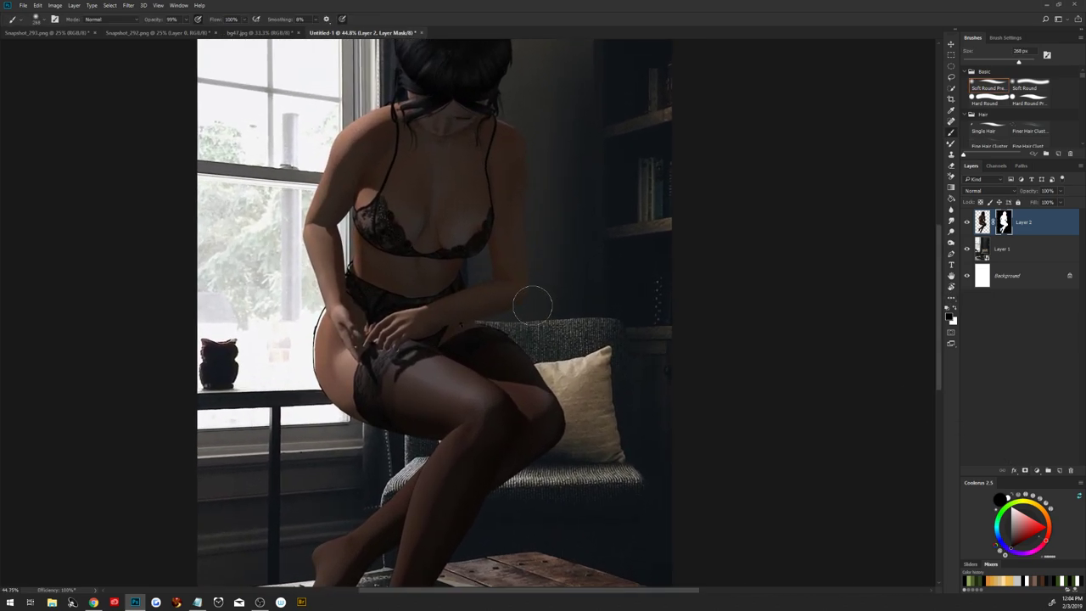
{"action": "key", "text": "z"}
{"action": "left_click_drag", "start_coordinate": [518, 295], "coordinate": [513, 303]}
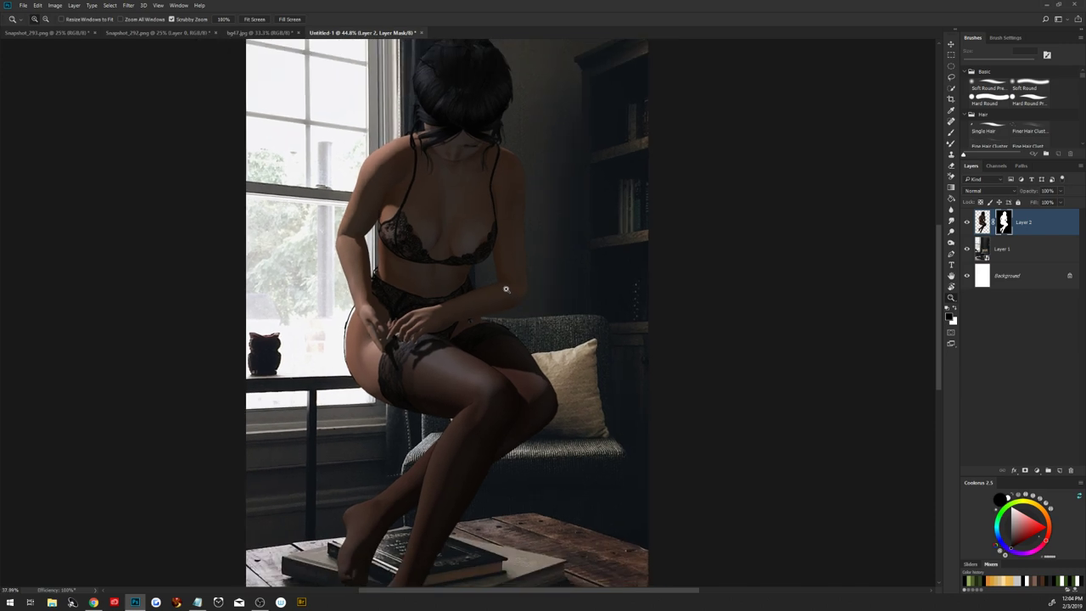
{"action": "key", "text": "b"}
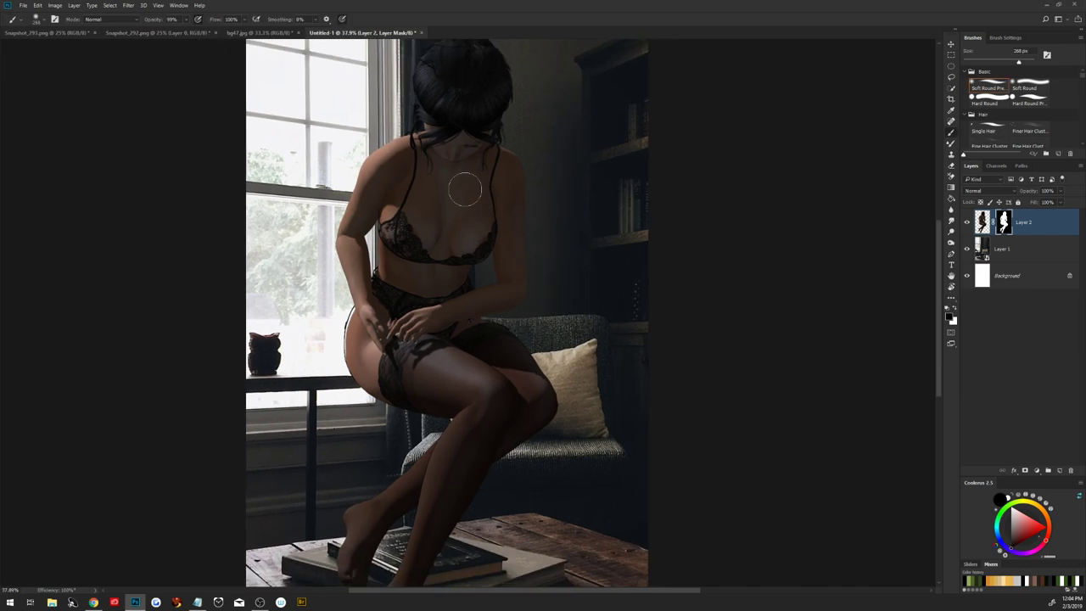
{"action": "left_click", "coordinate": [950, 77]}
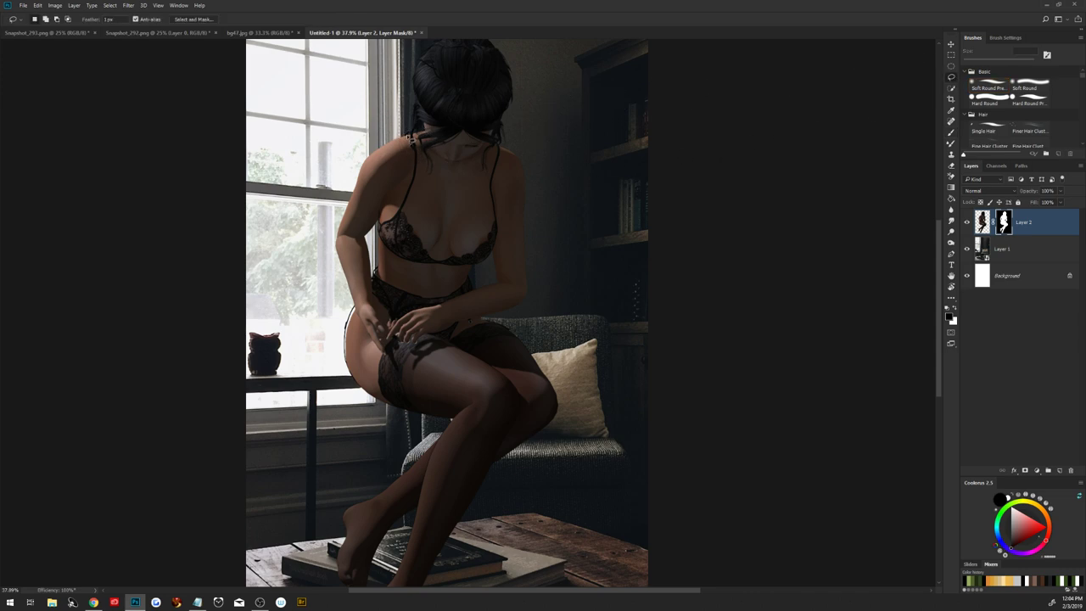
{"action": "mouse_move", "coordinate": [397, 137]}
{"action": "left_mouse_down"}
{"action": "mouse_move", "coordinate": [323, 188]}
{"action": "mouse_move", "coordinate": [320, 225]}
{"action": "left_mouse_up"}
{"action": "mouse_move", "coordinate": [360, 312]}
{"action": "left_mouse_down"}
{"action": "mouse_move", "coordinate": [368, 391]}
{"action": "mouse_move", "coordinate": [288, 558]}
{"action": "mouse_move", "coordinate": [353, 594]}
{"action": "mouse_move", "coordinate": [506, 582]}
{"action": "mouse_move", "coordinate": [550, 550]}
{"action": "mouse_move", "coordinate": [596, 471]}
{"action": "mouse_move", "coordinate": [566, 263]}
{"action": "mouse_move", "coordinate": [543, 165]}
{"action": "mouse_move", "coordinate": [525, 147]}
{"action": "mouse_move", "coordinate": [449, 161]}
{"action": "mouse_move", "coordinate": [411, 137]}
{"action": "left_mouse_up"}
{"action": "left_click", "coordinate": [129, 6]}
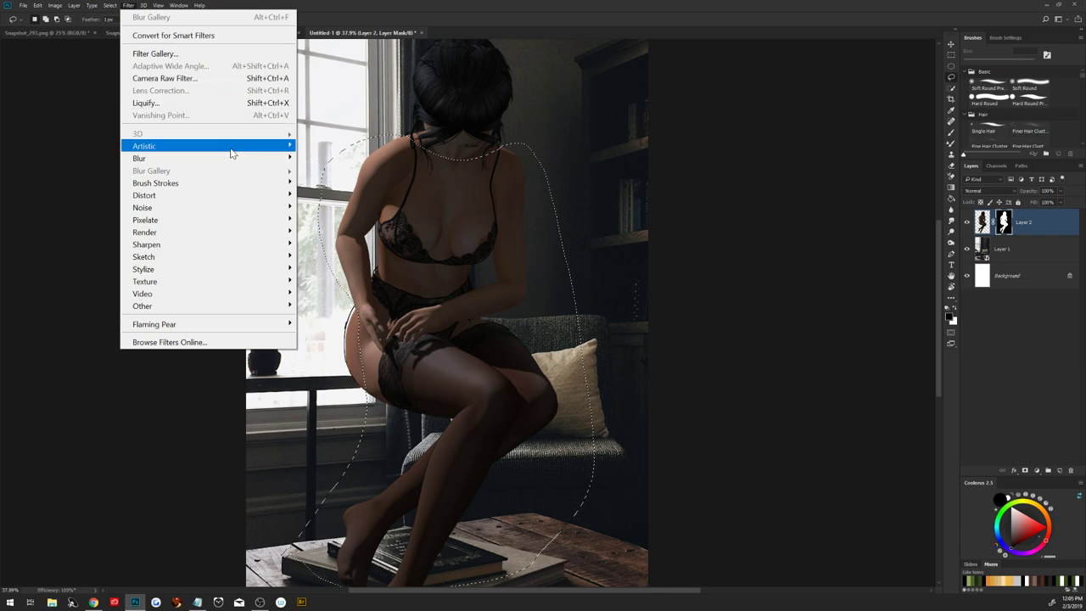
Gaussian-blur the selected mask area, then harden it with Levels 185/2.16/245.
{"action": "mouse_move", "coordinate": [139, 157]}
{"action": "left_click", "coordinate": [349, 210]}
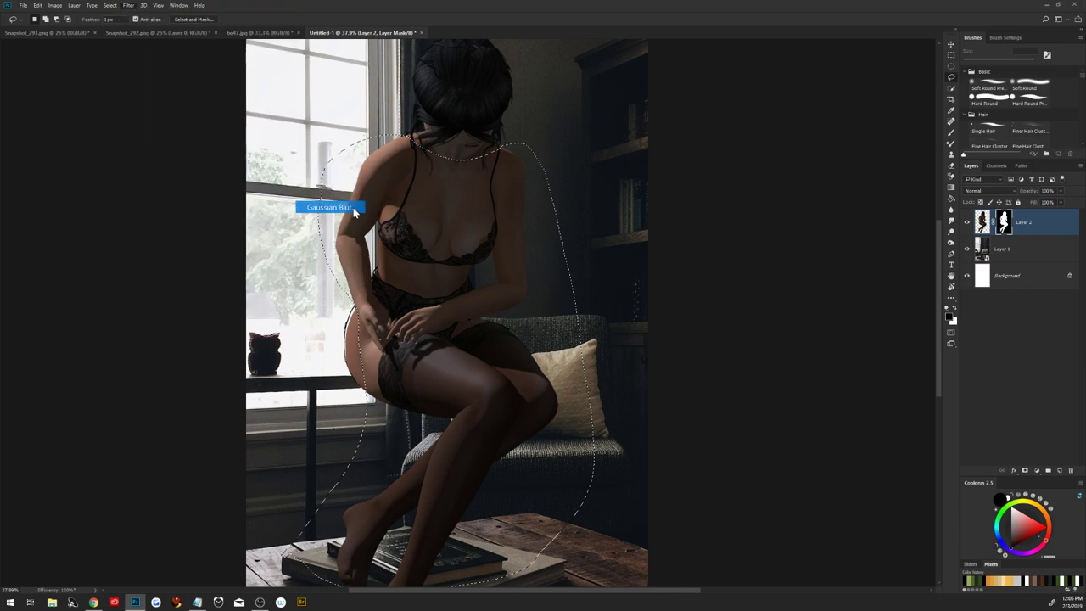
{"action": "left_click", "coordinate": [845, 229]}
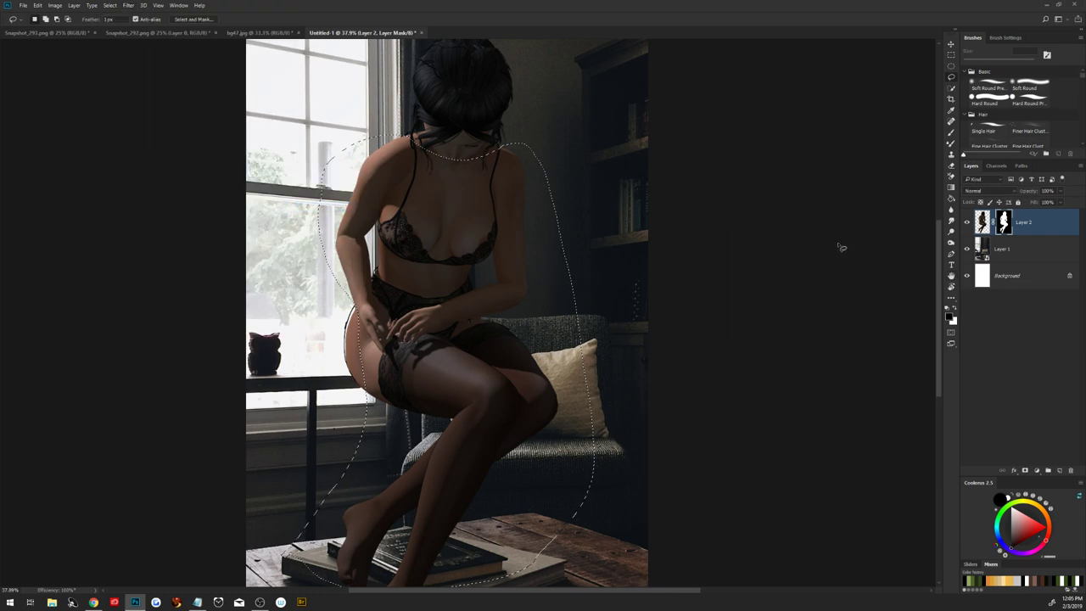
{"action": "key", "text": "ctrl+l"}
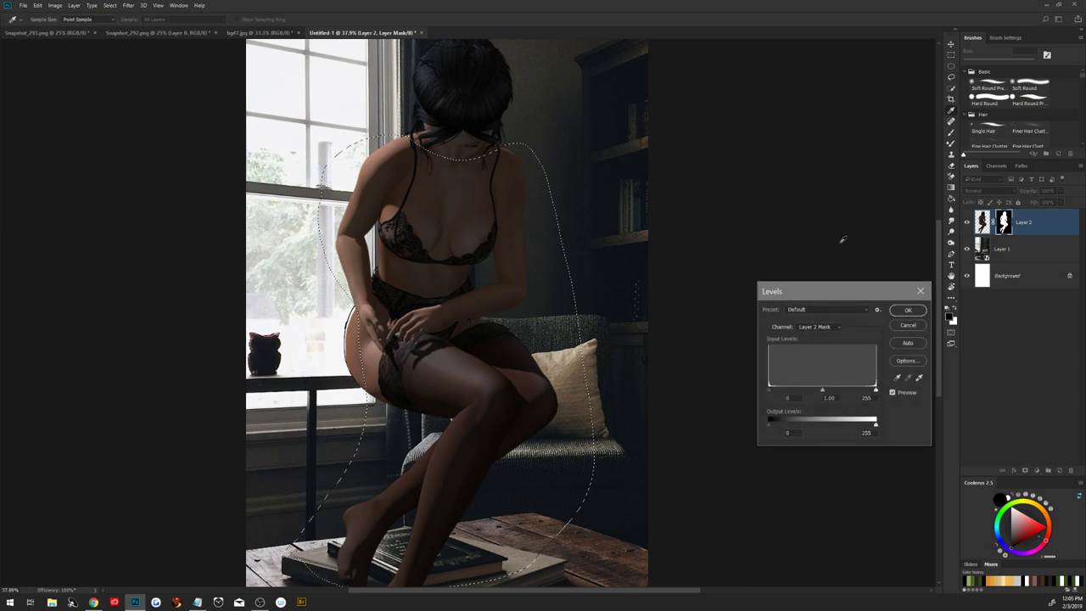
{"action": "mouse_move", "coordinate": [801, 389]}
{"action": "left_mouse_down"}
{"action": "mouse_move", "coordinate": [870, 392]}
{"action": "mouse_move", "coordinate": [860, 392]}
{"action": "left_mouse_up"}
{"action": "left_click", "coordinate": [907, 310]}
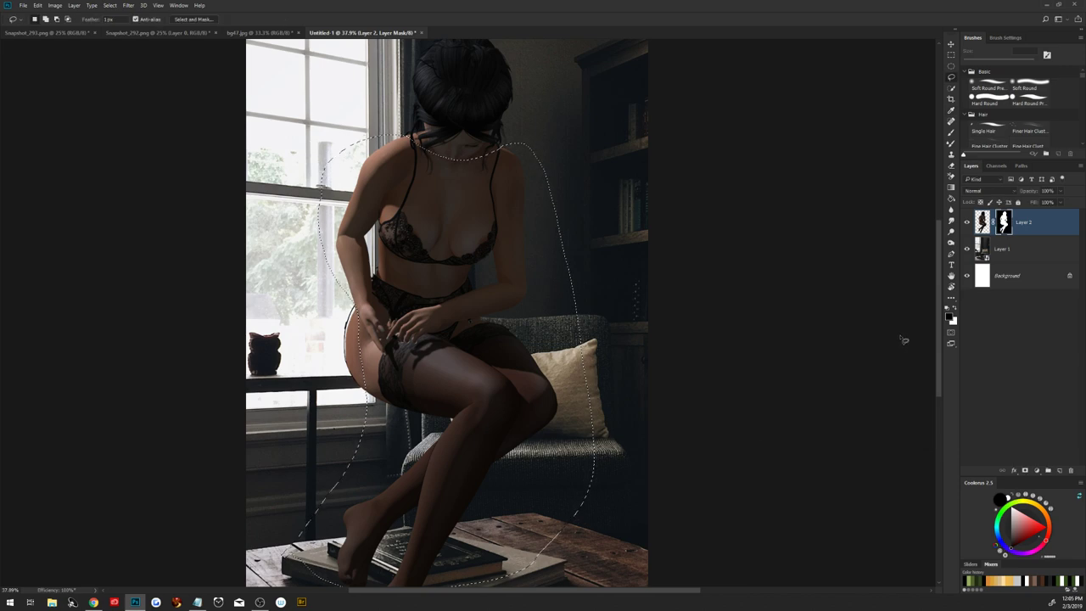
Clear the selection and set up a 120 px brush painting in white.
{"action": "key", "text": "ctrl+d"}
{"action": "key", "text": "b"}
{"action": "right_click", "coordinate": [381, 276], "text": "alt"}
{"action": "left_click_drag", "start_coordinate": [382, 276], "coordinate": [374, 268]}
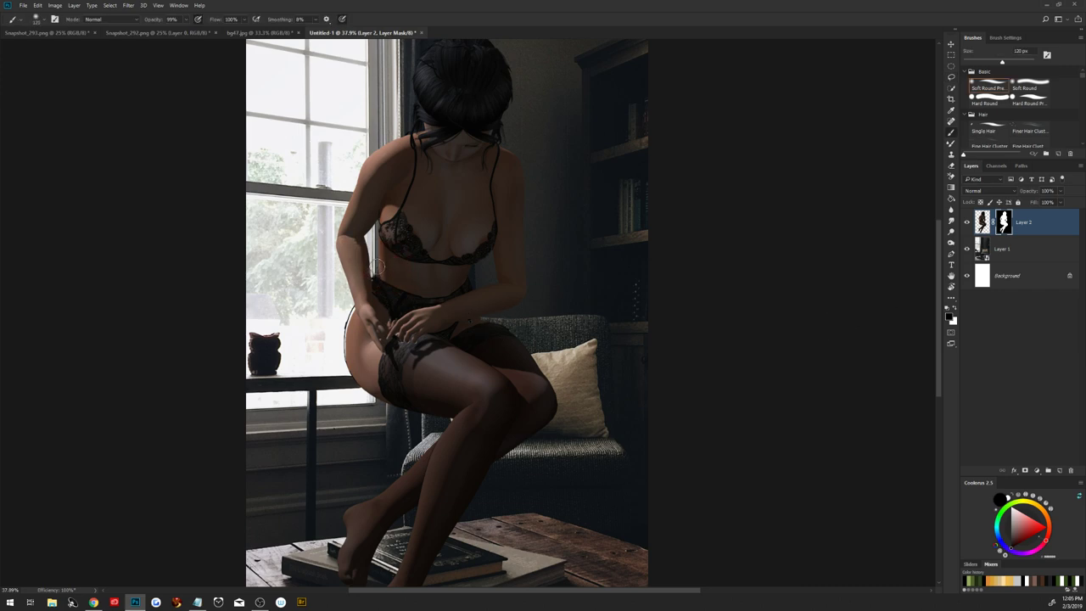
{"action": "key", "text": "x"}
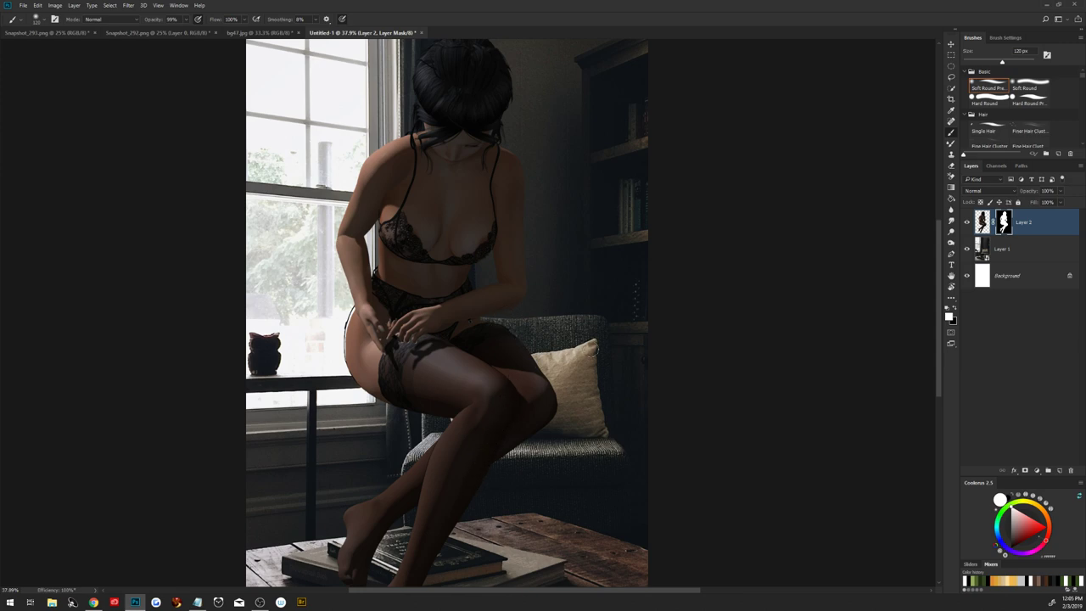
Apply Layer 2's mask, place a copy below Layer 1, and convert Layer 2 to a smart object.
{"action": "right_click", "coordinate": [1005, 222]}
{"action": "left_click", "coordinate": [977, 262]}
{"action": "mouse_move", "coordinate": [1030, 225]}
{"action": "left_mouse_down"}
{"action": "mouse_move", "coordinate": [1046, 297]}
{"action": "mouse_move", "coordinate": [1028, 287]}
{"action": "left_mouse_up"}
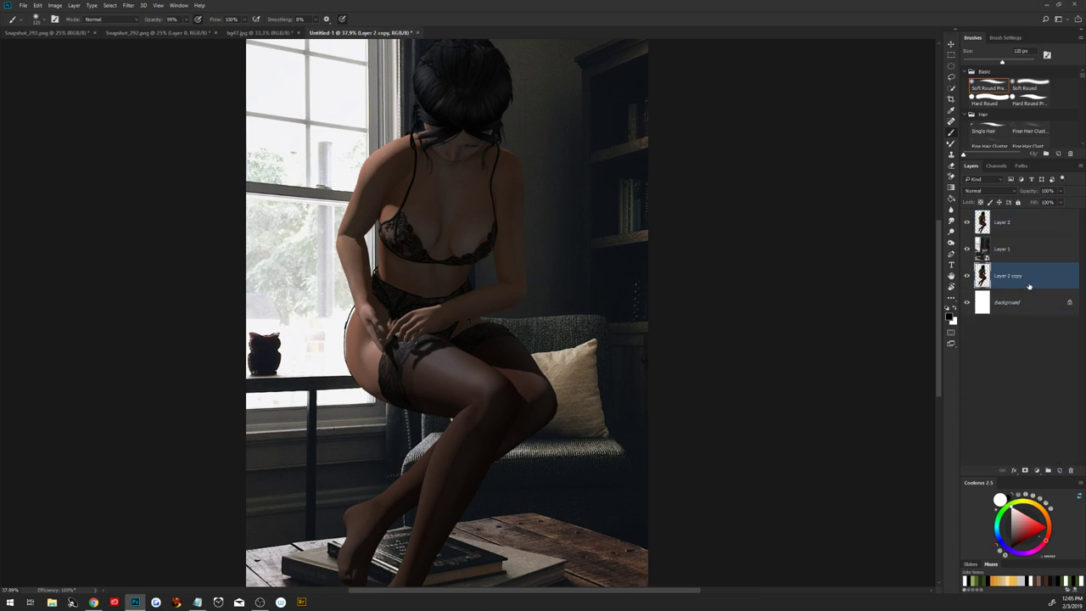
{"action": "left_click", "coordinate": [1007, 224]}
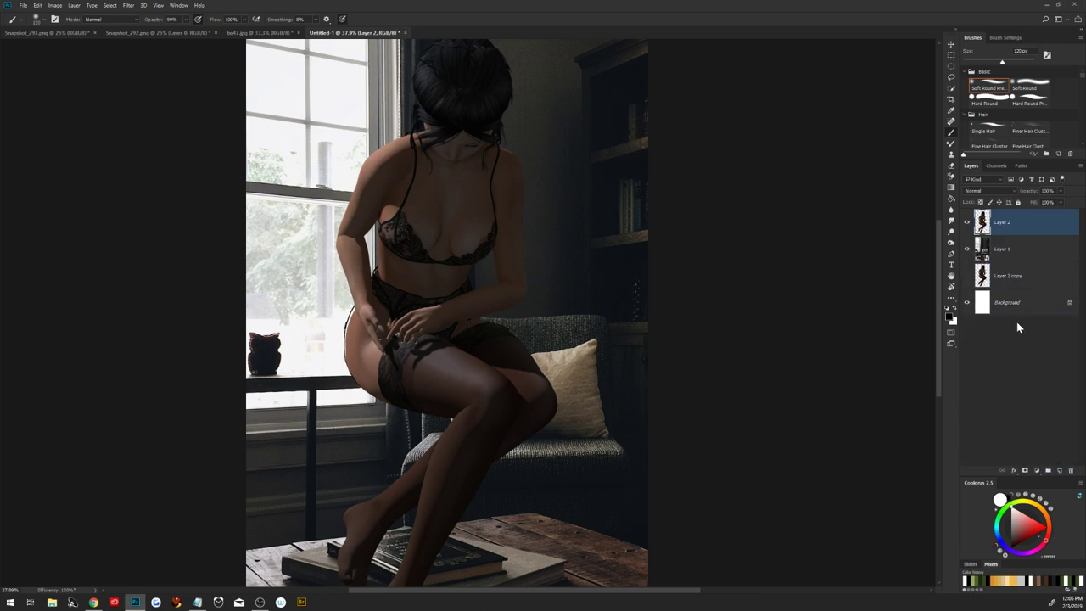
{"action": "right_click", "coordinate": [1026, 224]}
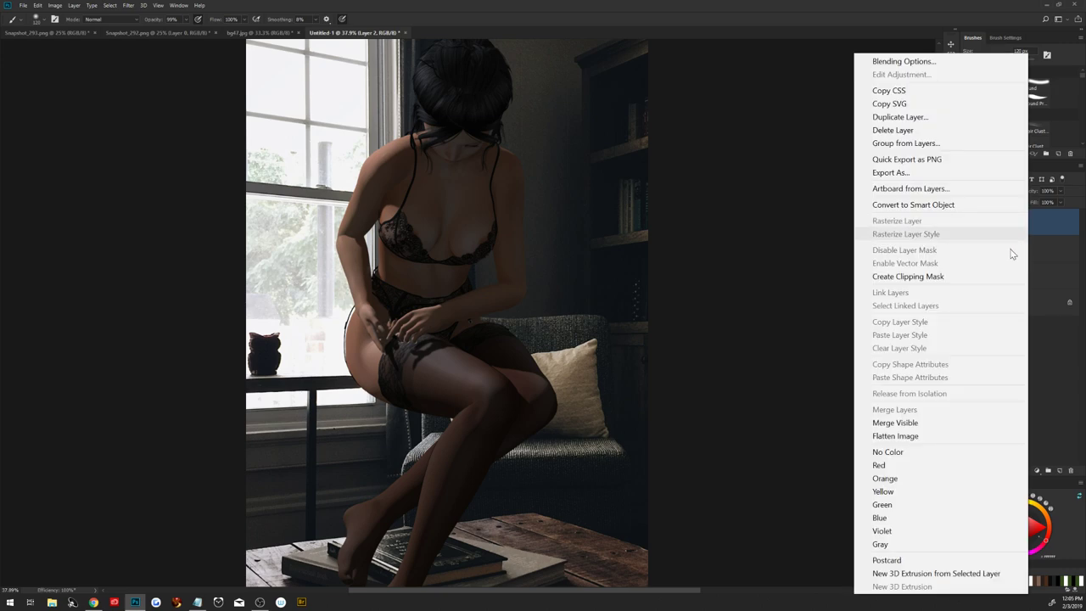
{"action": "left_click", "coordinate": [917, 207]}
Scale the woman to roughly 69% and settle her onto the armchair.
{"action": "key", "text": "z"}
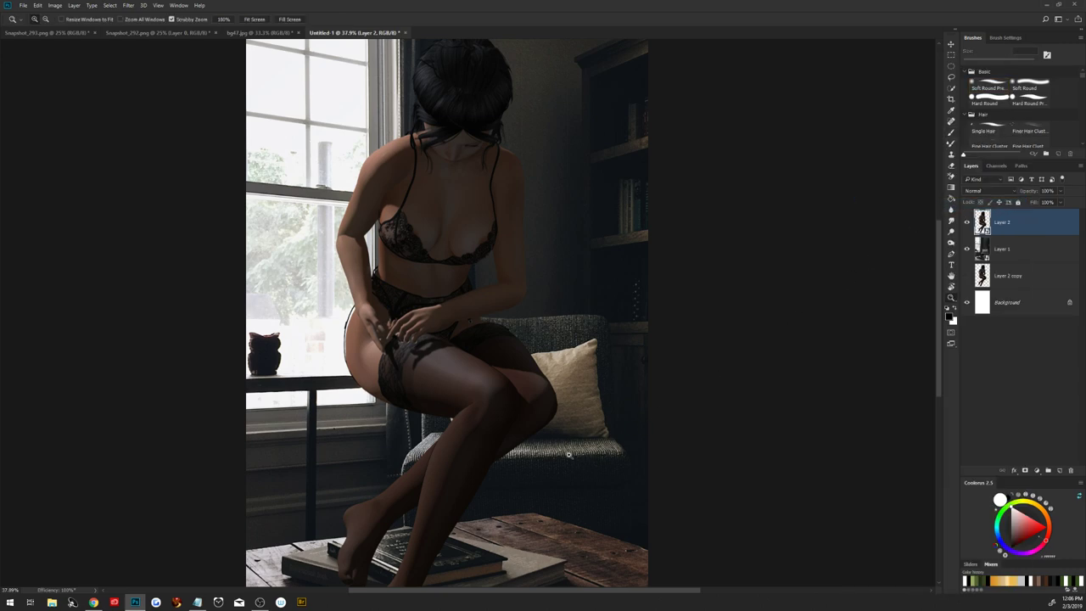
{"action": "left_click", "coordinate": [568, 454], "text": "alt"}
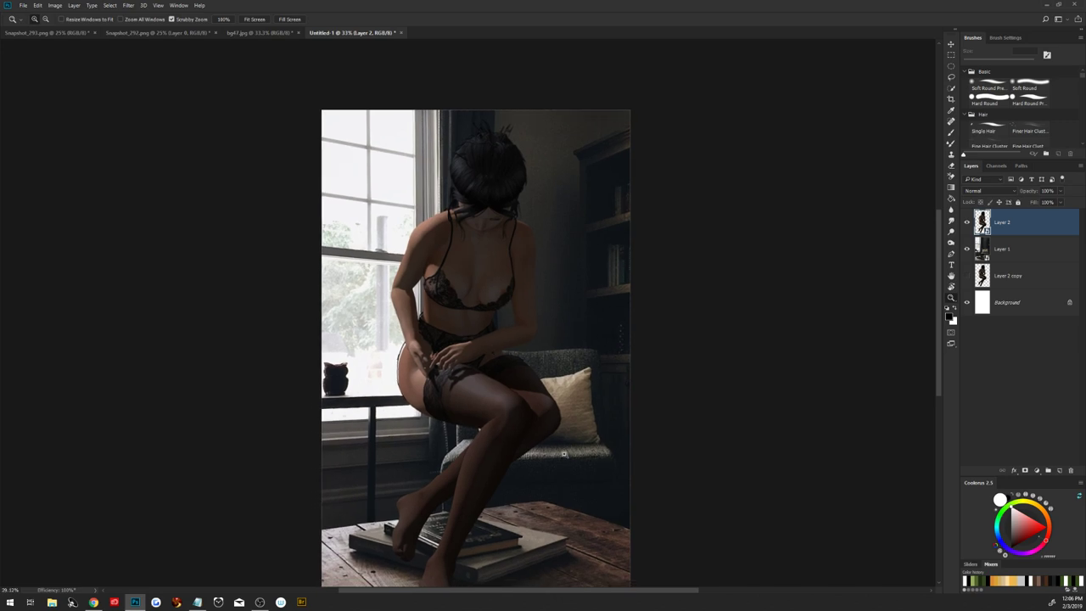
{"action": "key", "text": "b"}
{"action": "key", "text": "ctrl+t"}
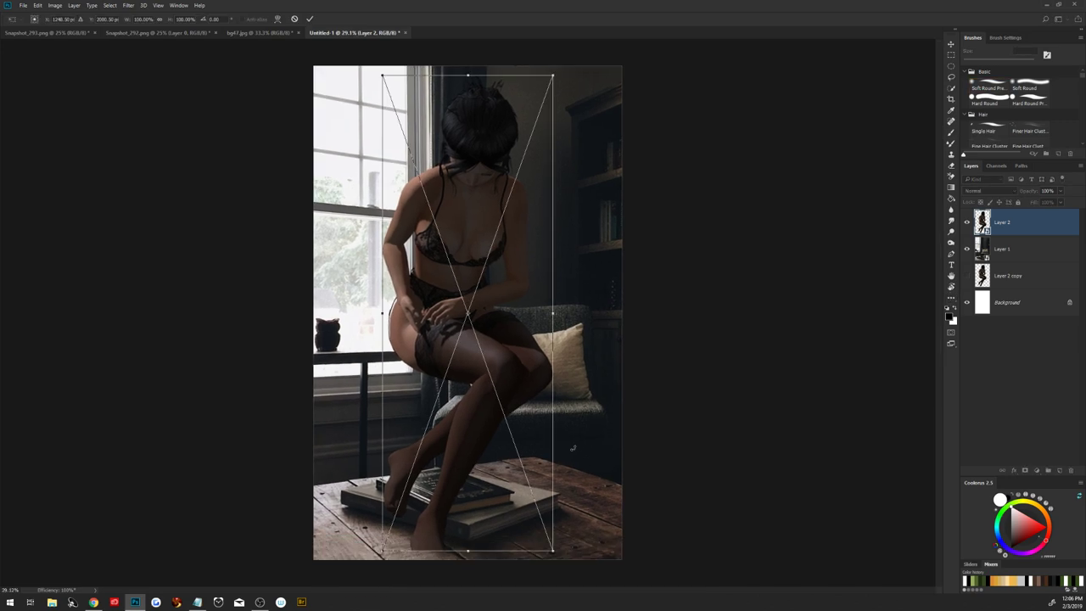
{"action": "left_click_drag", "start_coordinate": [553, 75], "coordinate": [527, 187]}
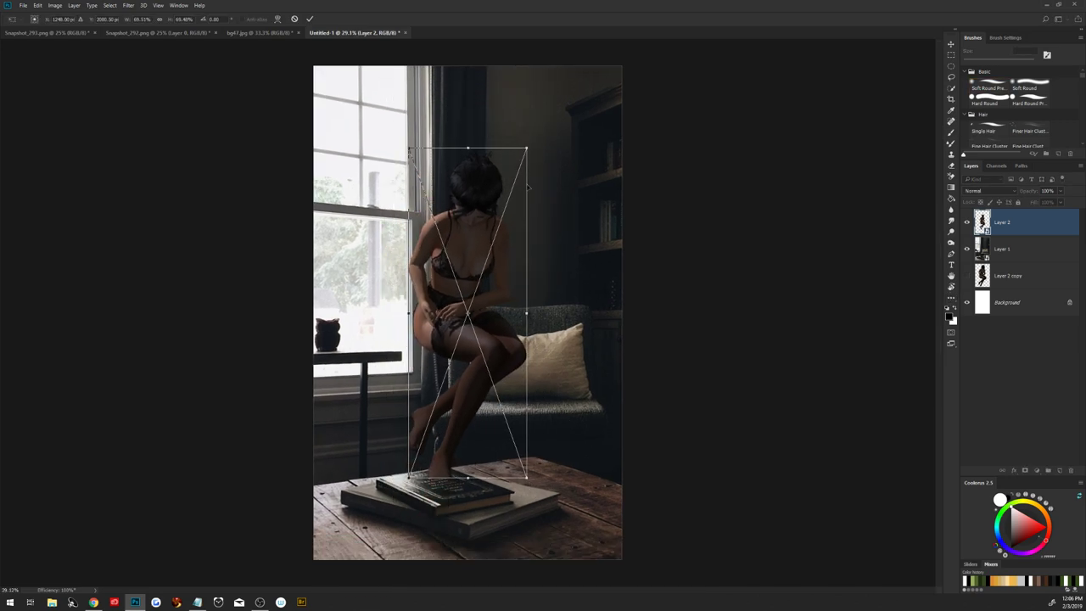
{"action": "left_click_drag", "start_coordinate": [507, 364], "coordinate": [549, 440]}
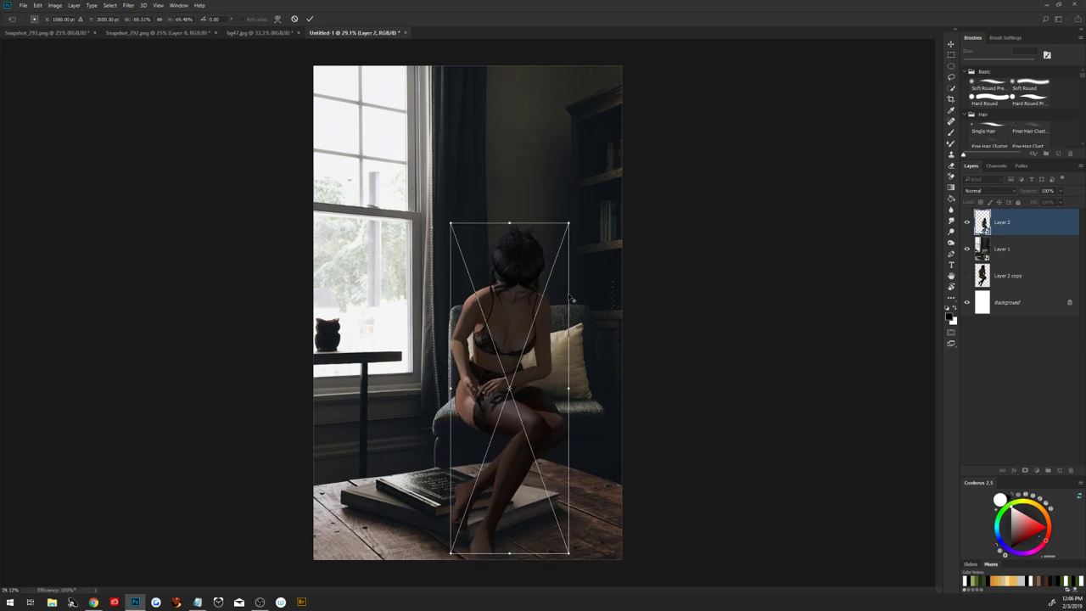
{"action": "left_click_drag", "start_coordinate": [569, 224], "coordinate": [572, 216]}
{"action": "mouse_move", "coordinate": [547, 415]}
{"action": "left_mouse_down"}
{"action": "mouse_move", "coordinate": [550, 402]}
{"action": "mouse_move", "coordinate": [553, 422]}
{"action": "left_mouse_up"}
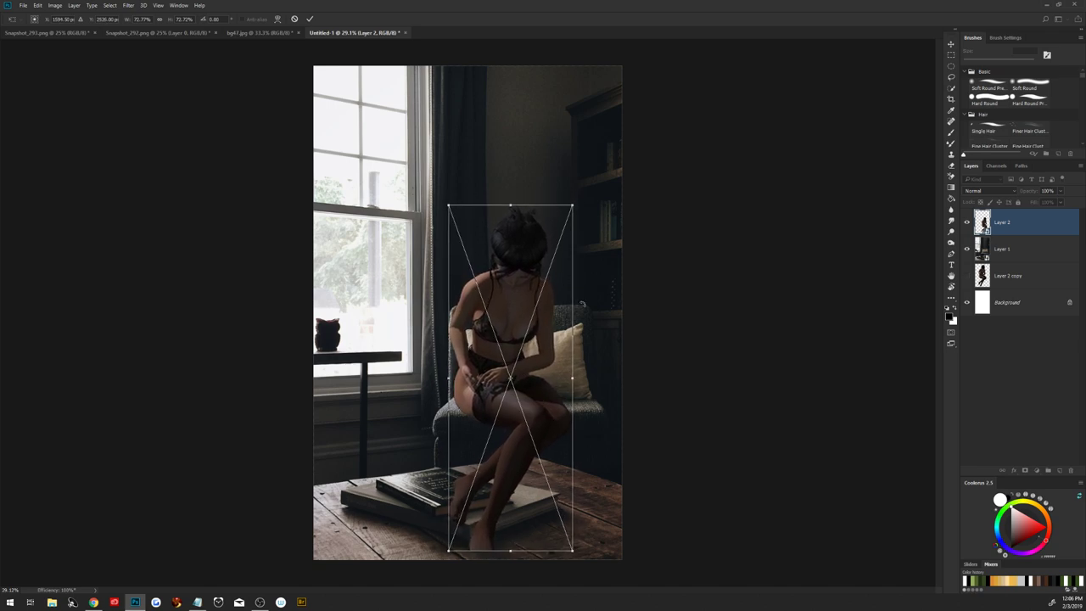
{"action": "left_click_drag", "start_coordinate": [574, 212], "coordinate": [568, 214]}
{"action": "left_click_drag", "start_coordinate": [551, 388], "coordinate": [547, 386]}
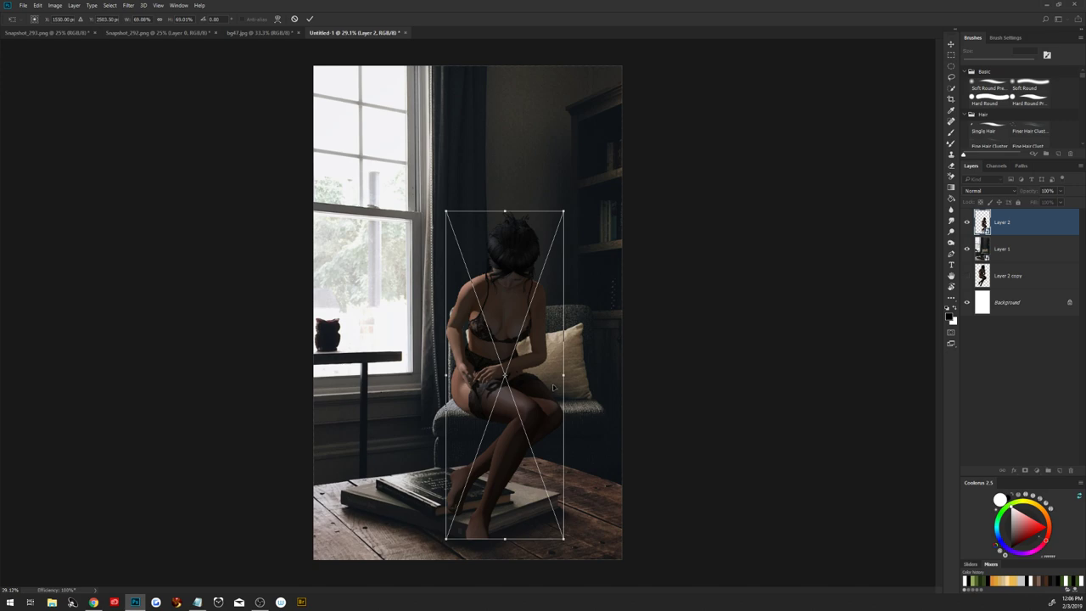
{"action": "key", "text": "b"}
{"action": "left_click", "coordinate": [310, 19]}
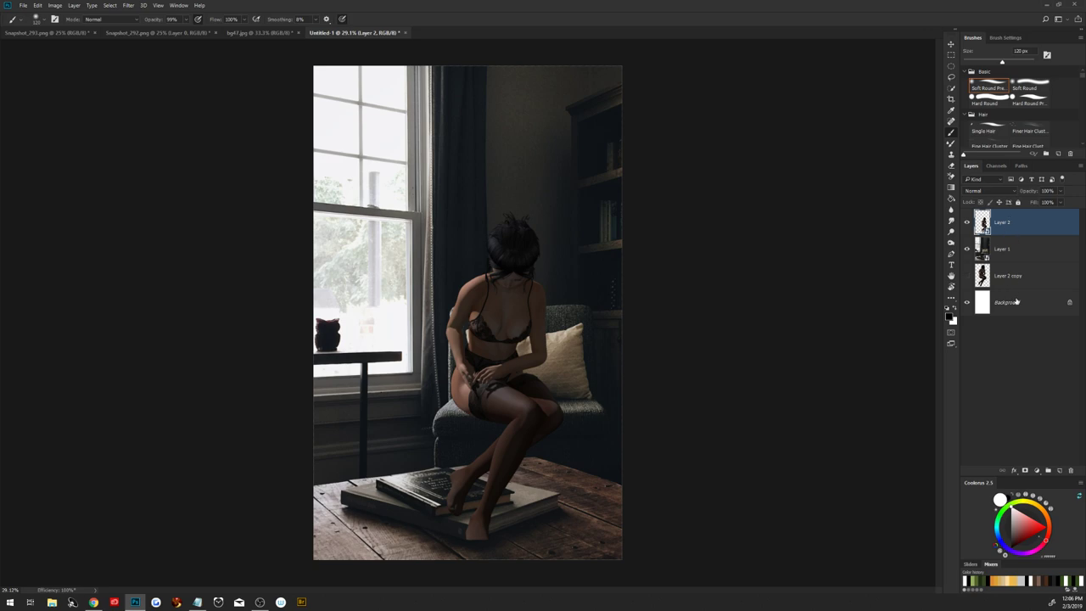
Rasterize Layer 2, lower its opacity, and give it a layer mask.
{"action": "right_click", "coordinate": [1030, 226]}
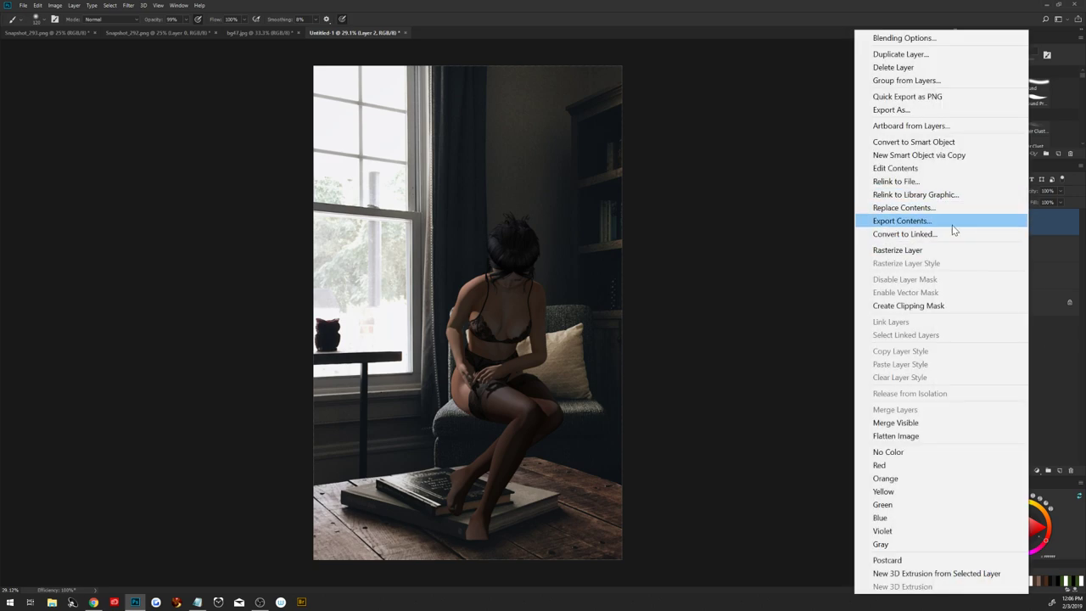
{"action": "left_click", "coordinate": [942, 250]}
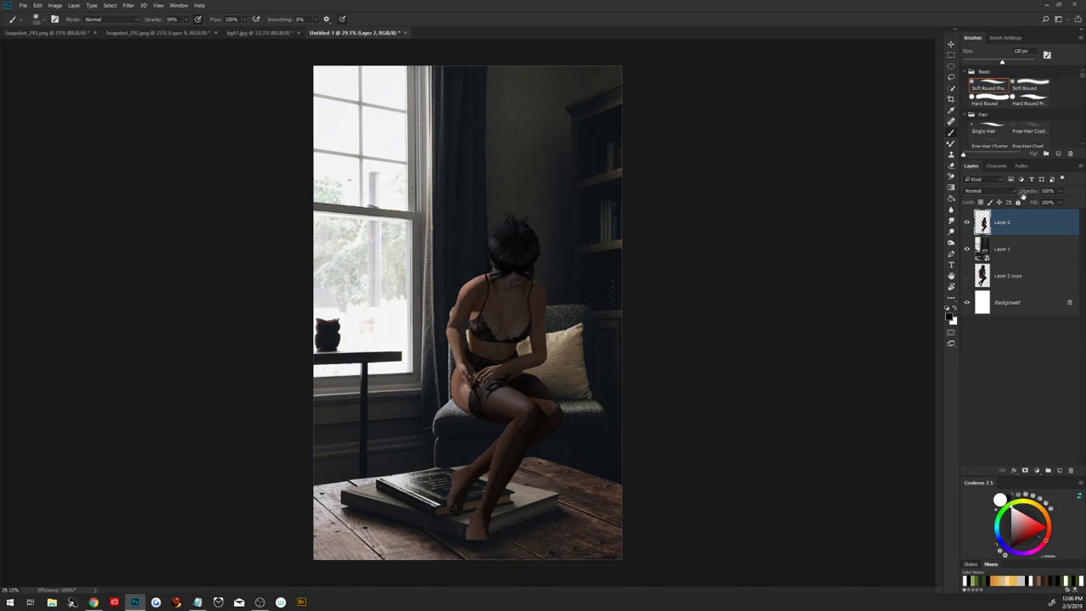
{"action": "left_click_drag", "start_coordinate": [1026, 192], "coordinate": [1029, 199]}
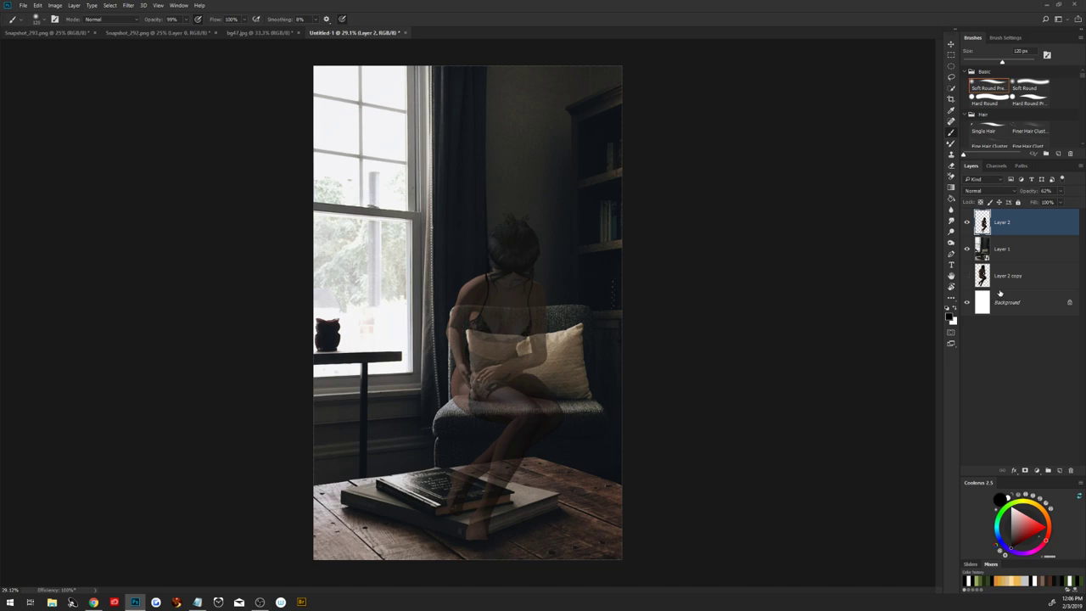
{"action": "left_click", "coordinate": [1025, 470]}
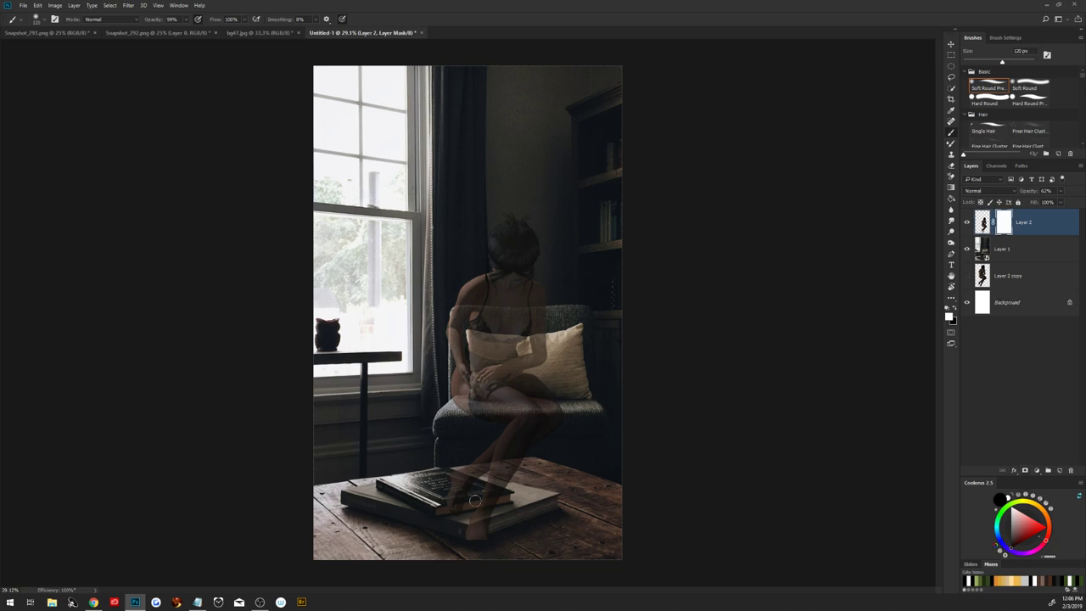
Trace a pen path along the book stack's edge where it overlaps the woman's legs.
{"action": "key", "text": "z"}
{"action": "left_click_drag", "start_coordinate": [496, 483], "coordinate": [551, 481]}
{"action": "key", "text": "b"}
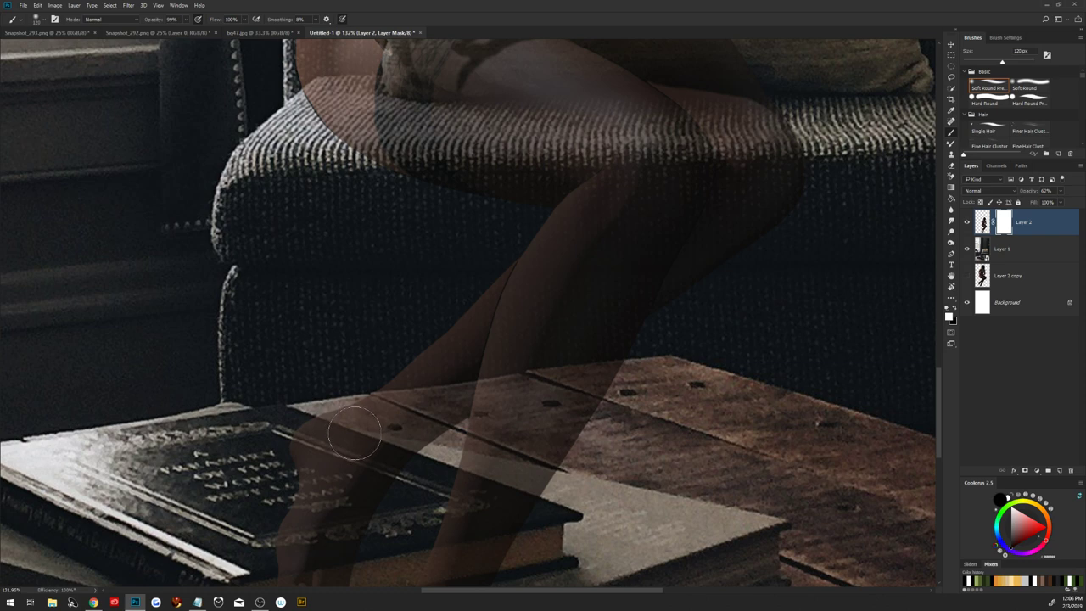
{"action": "key", "text": "p"}
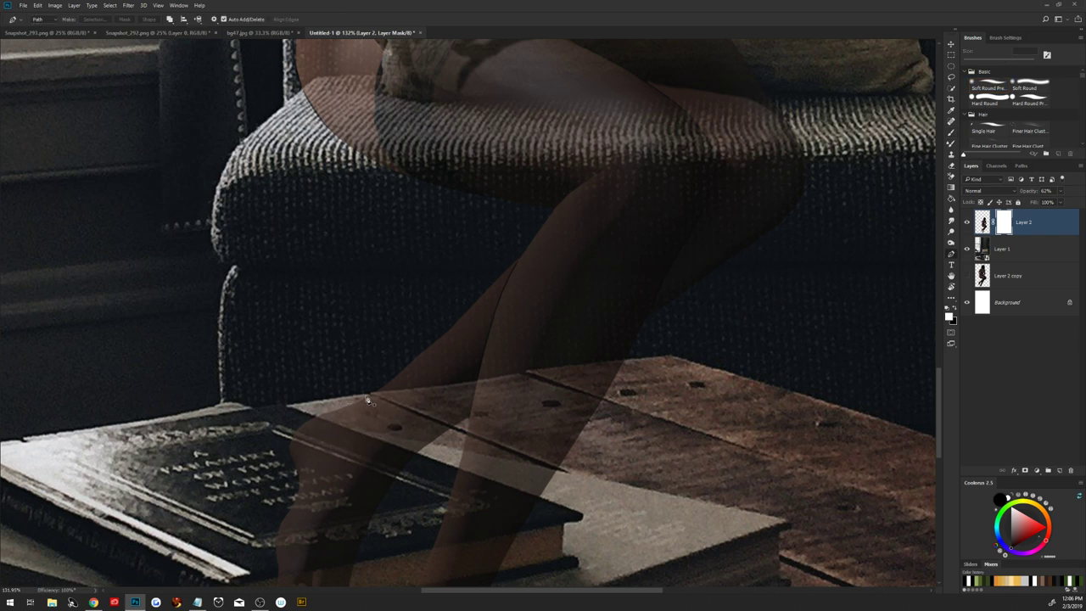
{"action": "left_click", "coordinate": [370, 396]}
{"action": "left_click_drag", "start_coordinate": [473, 382], "coordinate": [479, 382]}
{"action": "left_click", "coordinate": [630, 363]}
{"action": "key", "text": "z"}
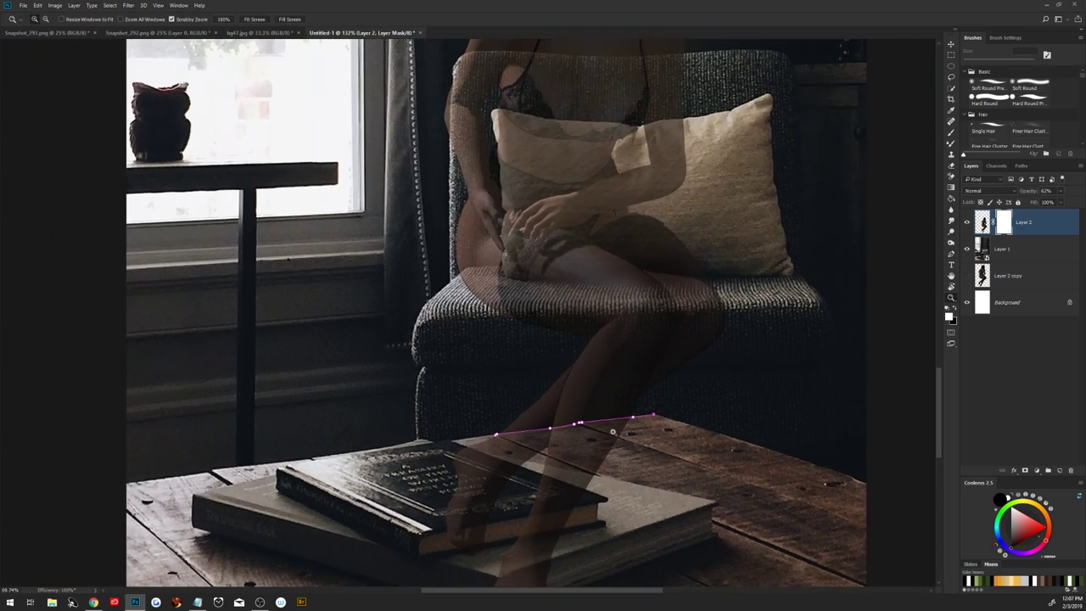
{"action": "left_click_drag", "start_coordinate": [640, 475], "coordinate": [621, 465]}
{"action": "key", "text": "p"}
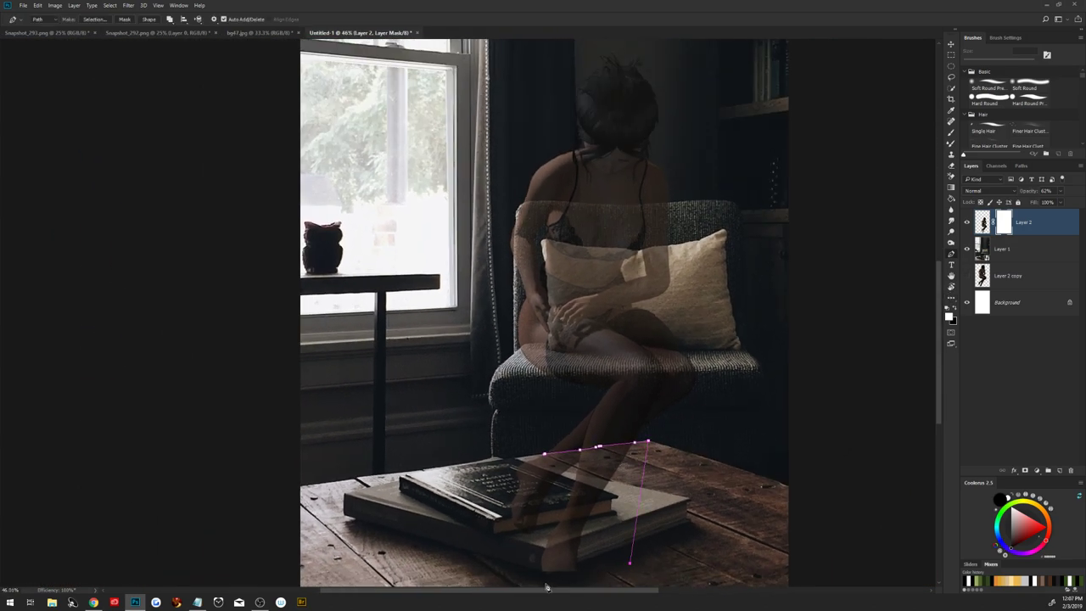
{"action": "left_click", "coordinate": [526, 582]}
{"action": "left_click", "coordinate": [466, 550]}
{"action": "left_click", "coordinate": [517, 458]}
Turn the path into a selection with no feather and restore Layer 2 to 100% opacity.
{"action": "right_click", "coordinate": [537, 489]}
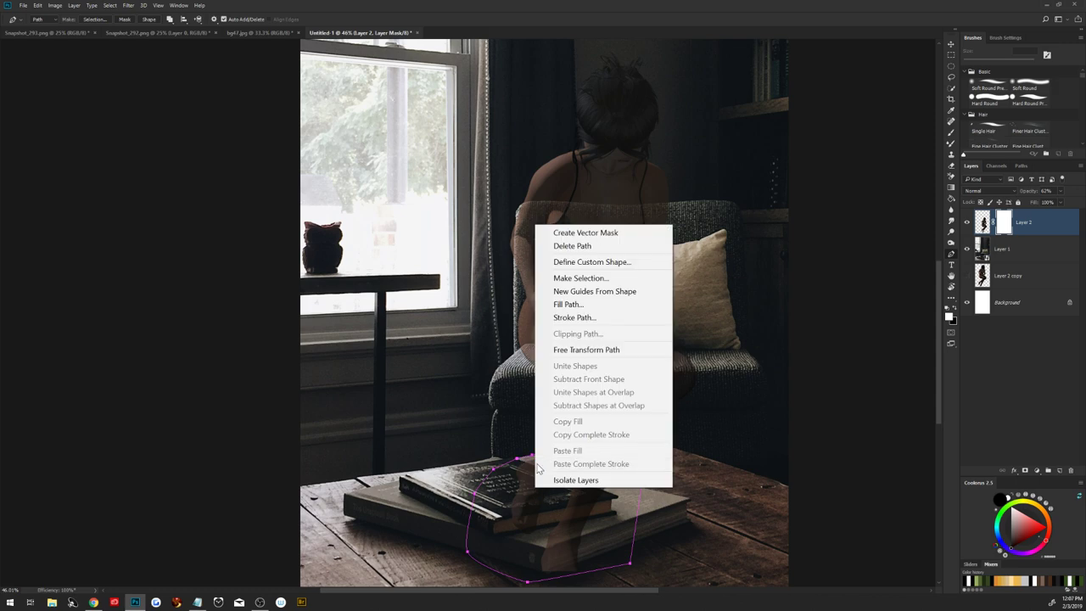
{"action": "left_click", "coordinate": [618, 277]}
{"action": "left_click", "coordinate": [565, 276]}
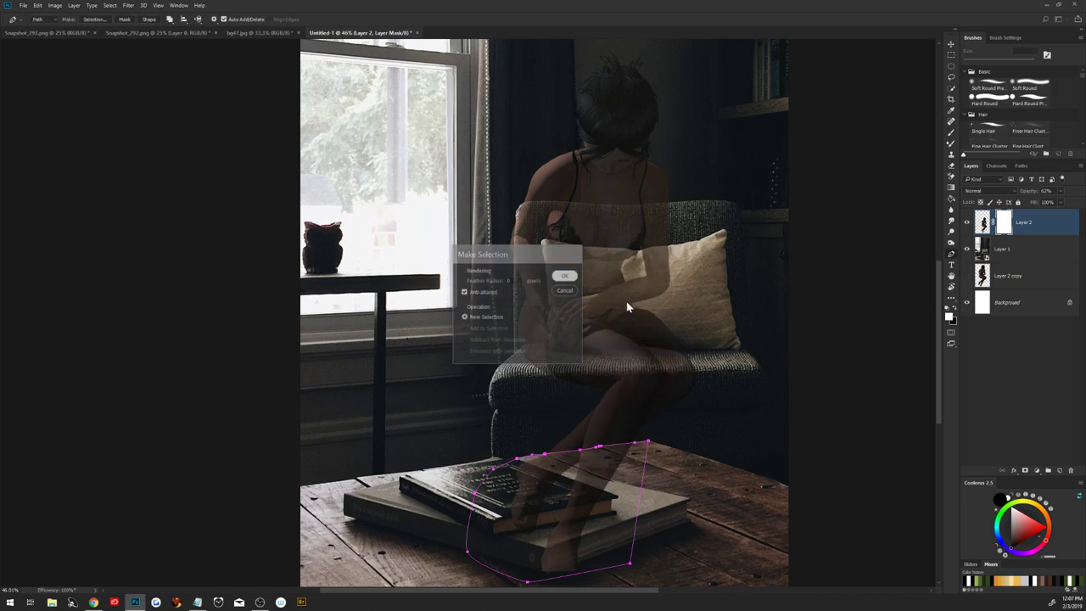
{"action": "left_click_drag", "start_coordinate": [1035, 193], "coordinate": [1067, 193]}
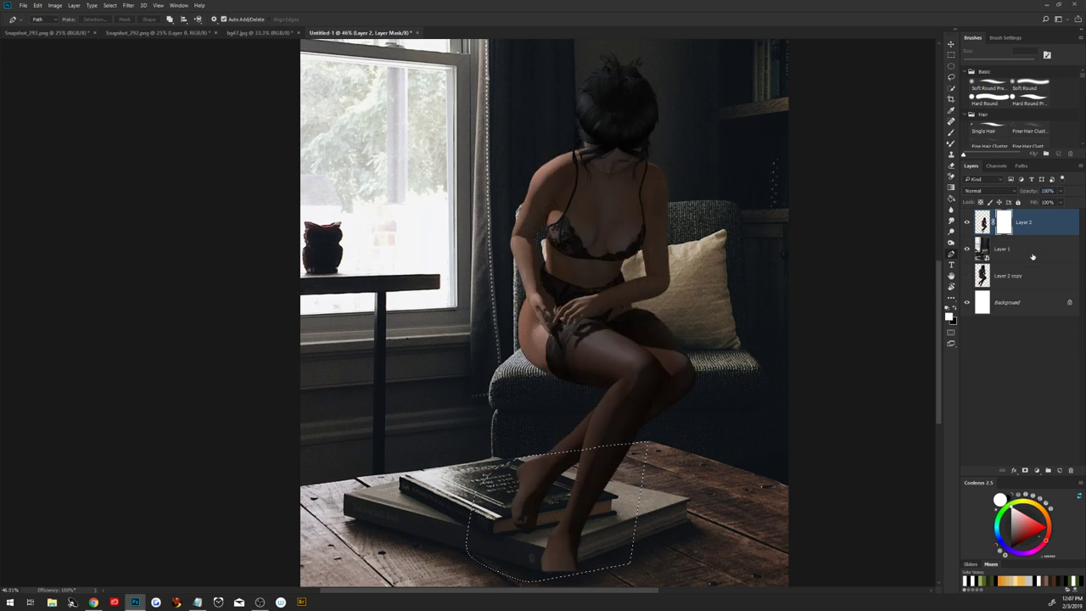
Paint black on Layer 2's mask to hide the legs and feet over the books.
{"action": "key", "text": "b"}
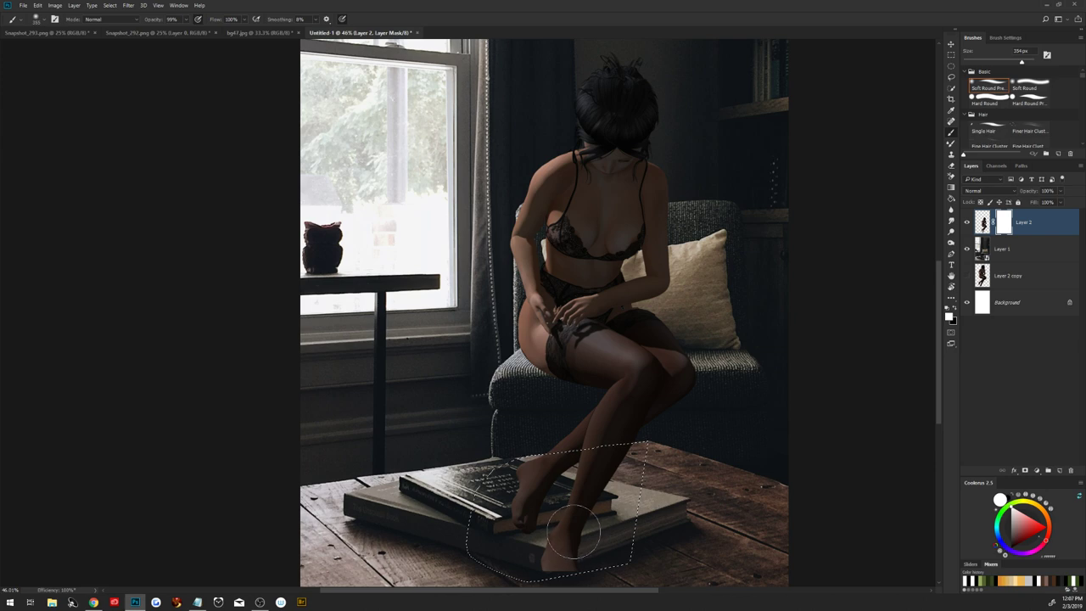
{"action": "key", "text": "x"}
{"action": "left_click_drag", "start_coordinate": [530, 552], "coordinate": [568, 568]}
{"action": "left_click_drag", "start_coordinate": [617, 458], "coordinate": [510, 488]}
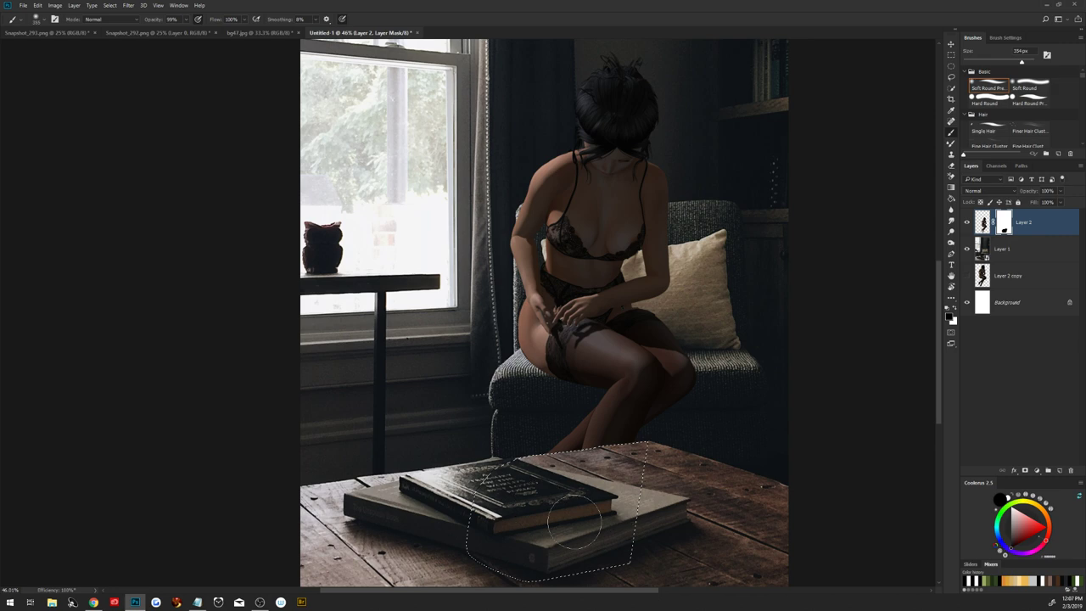
Deselect, apply Layer 2's mask permanently, and add a new white mask.
{"action": "key", "text": "ctrl+d"}
{"action": "scroll", "coordinate": [655, 551], "scroll_direction": "down", "scroll_amount": 3}
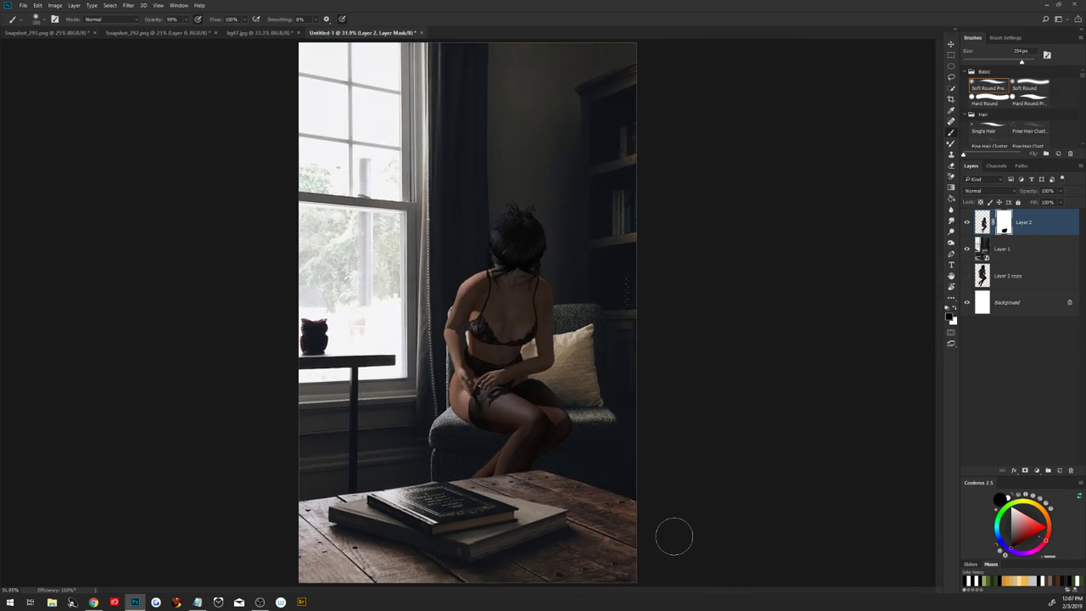
{"action": "right_click", "coordinate": [1007, 227]}
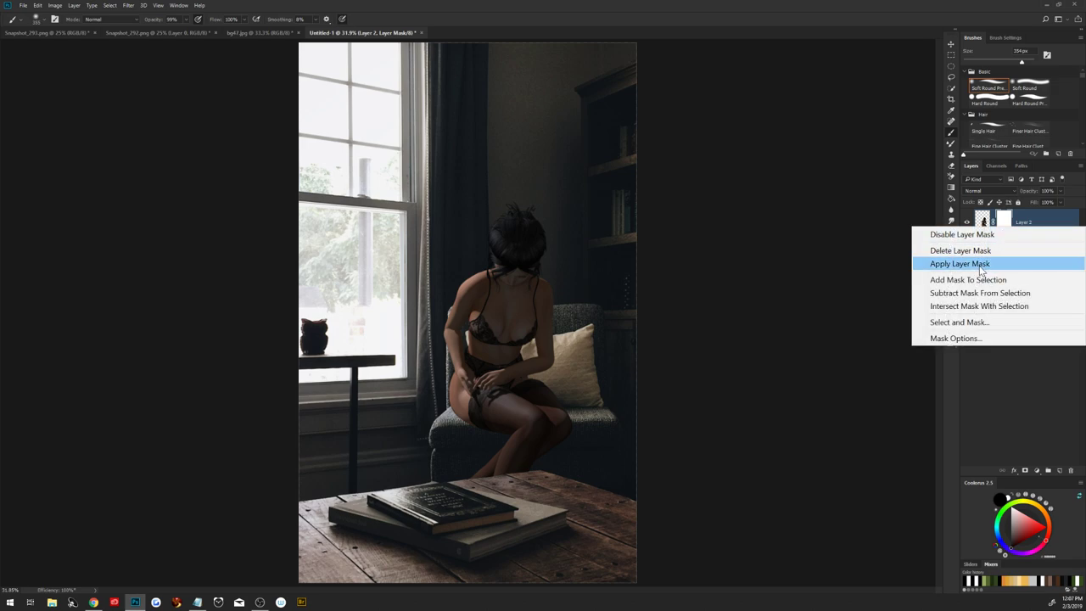
{"action": "left_click", "coordinate": [984, 263]}
{"action": "left_click", "coordinate": [1024, 471]}
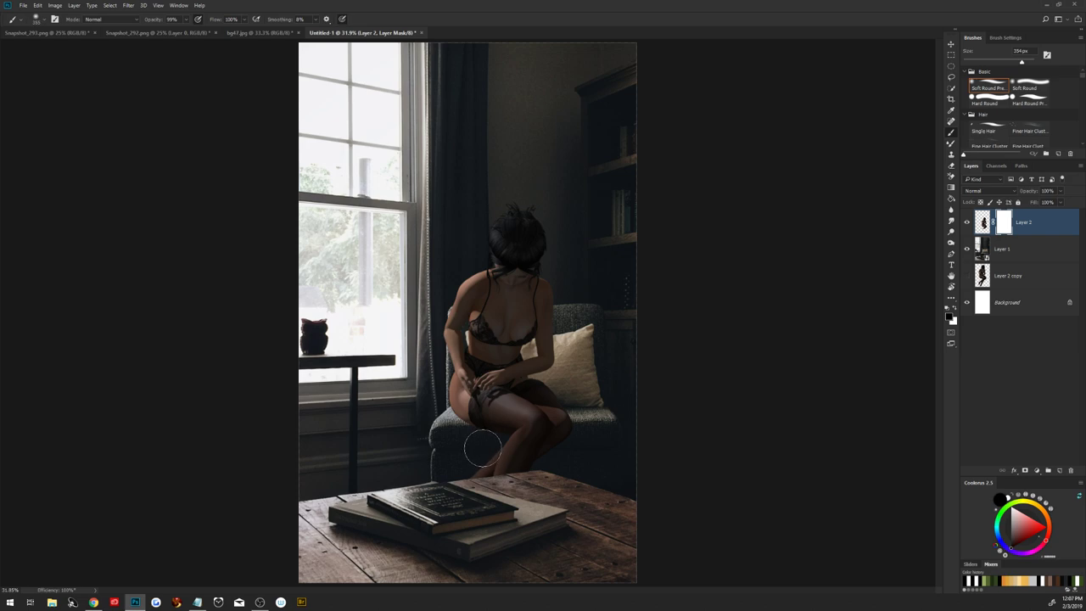
Zoom in and trace a closed pen path along the thigh's underside and around the cushion.
{"action": "key", "text": "z"}
{"action": "left_click_drag", "start_coordinate": [496, 434], "coordinate": [552, 433]}
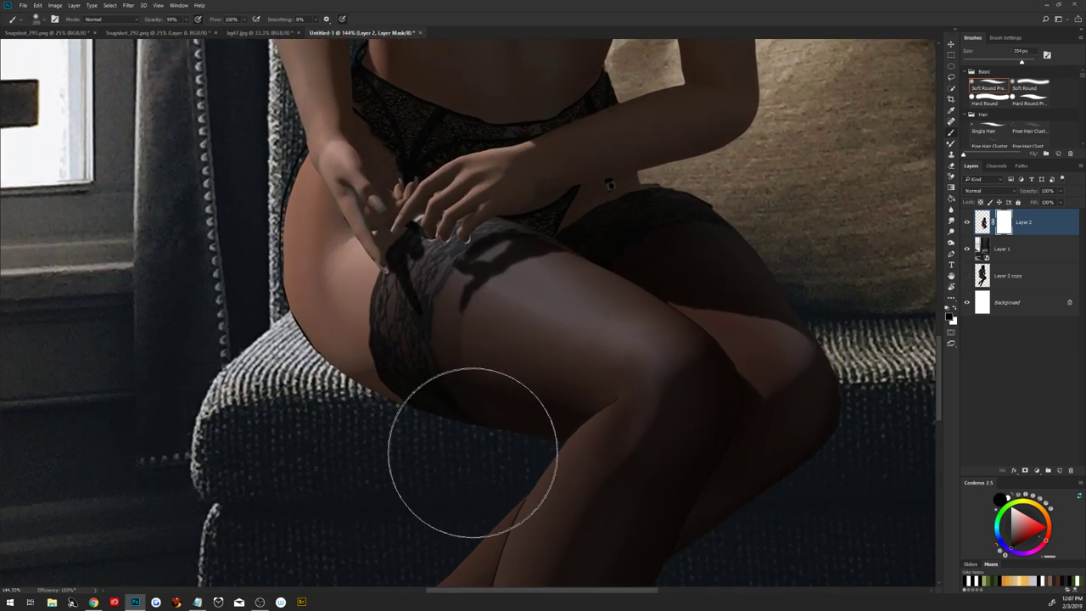
{"action": "key", "text": "p"}
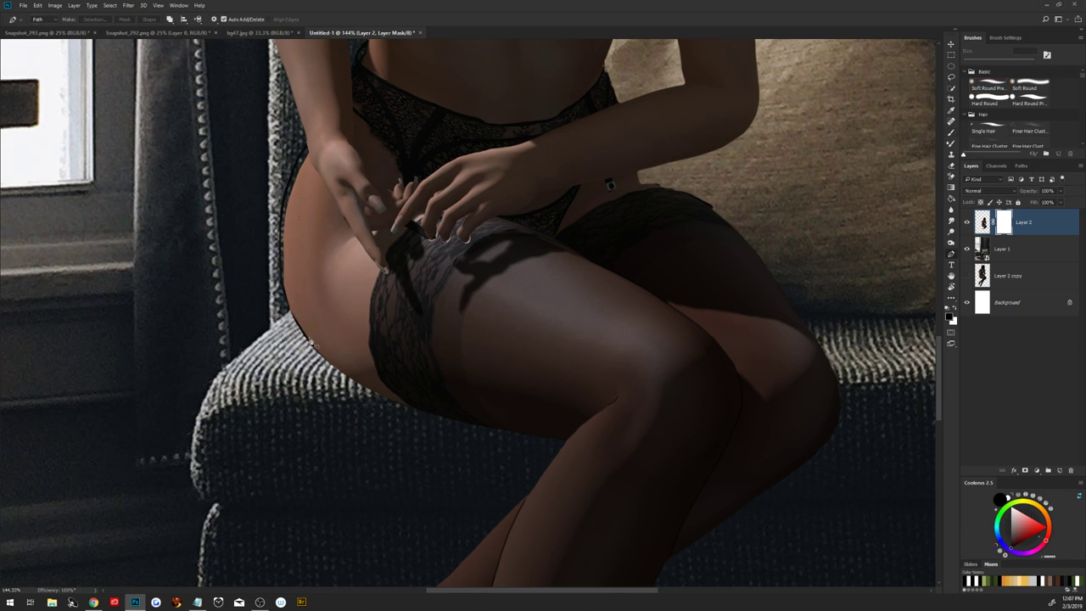
{"action": "left_click", "coordinate": [309, 343]}
{"action": "left_click_drag", "start_coordinate": [392, 394], "coordinate": [413, 404]}
{"action": "left_click_drag", "start_coordinate": [370, 384], "coordinate": [410, 388]}
{"action": "left_click_drag", "start_coordinate": [398, 382], "coordinate": [360, 379]}
{"action": "left_click", "coordinate": [433, 486]}
{"action": "left_click", "coordinate": [412, 514]}
{"action": "left_click", "coordinate": [353, 520]}
{"action": "left_click", "coordinate": [293, 458]}
{"action": "left_click", "coordinate": [288, 382]}
{"action": "left_click", "coordinate": [307, 340]}
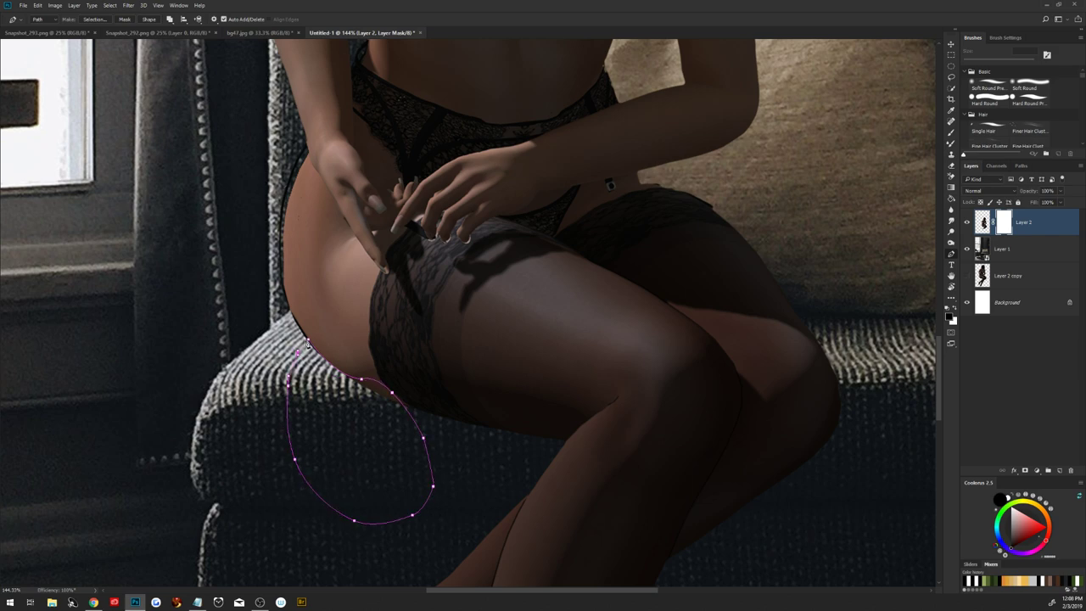
Convert the path to a selection, paint away the thigh edge over the cushion, and deselect.
{"action": "right_click", "coordinate": [340, 439]}
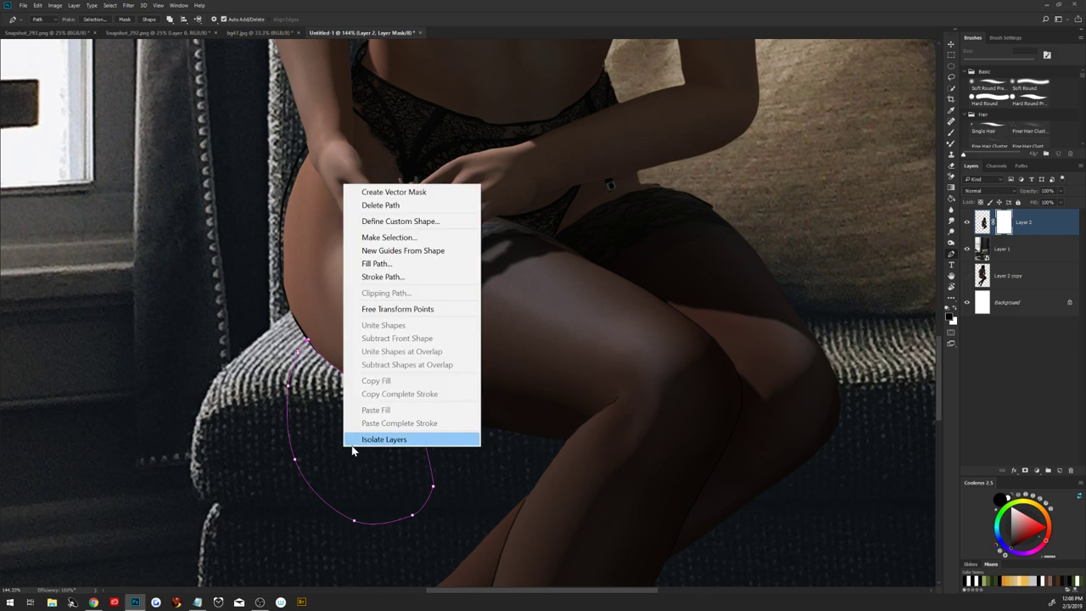
{"action": "left_click", "coordinate": [415, 235]}
{"action": "left_click", "coordinate": [564, 278]}
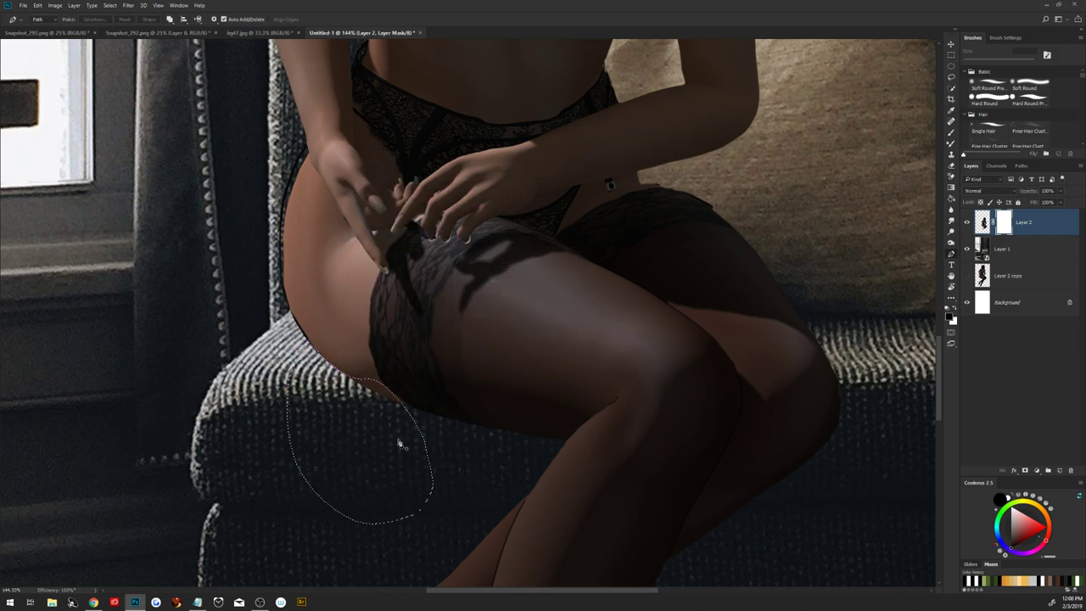
{"action": "key", "text": "b"}
{"action": "left_click_drag", "start_coordinate": [377, 421], "coordinate": [373, 418]}
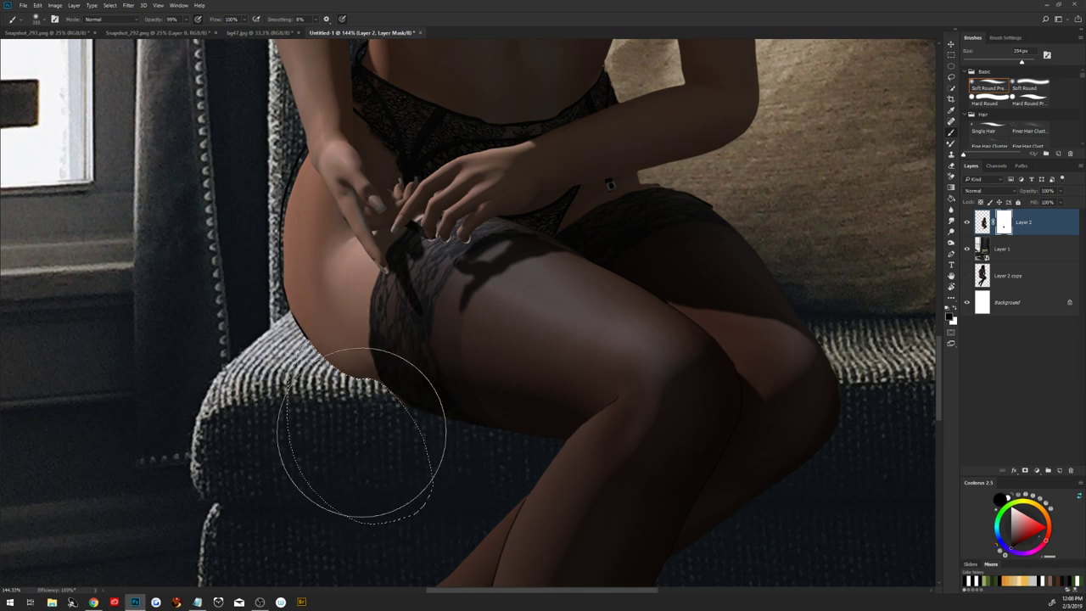
{"action": "key", "text": "ctrl+d"}
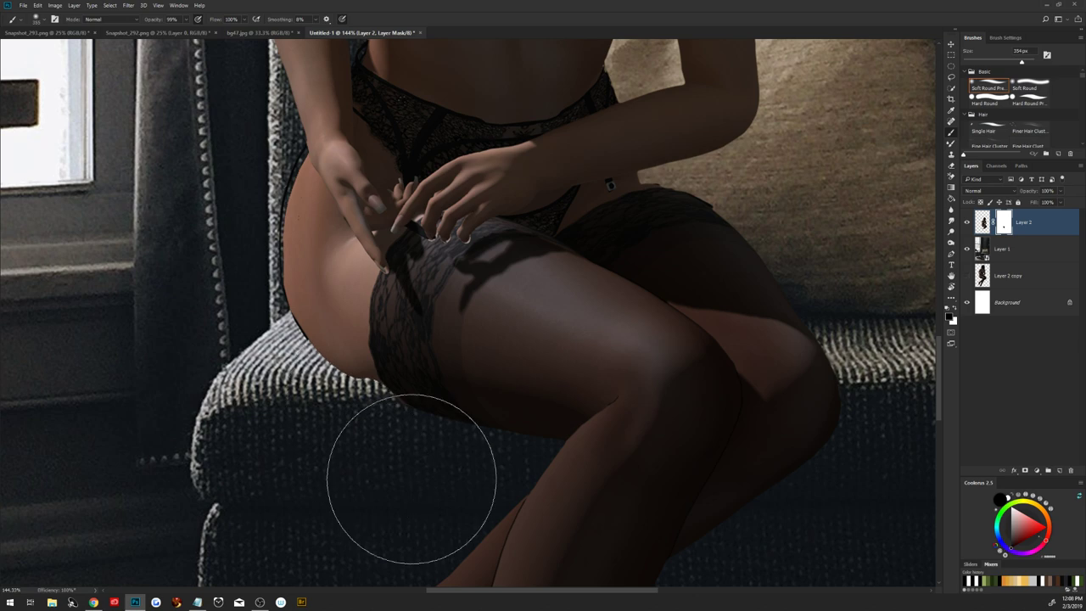
Refine the thigh's lower edge with a 33 px Hard Round brush, then fit the image on screen.
{"action": "left_click_drag", "start_coordinate": [400, 437], "coordinate": [279, 494]}
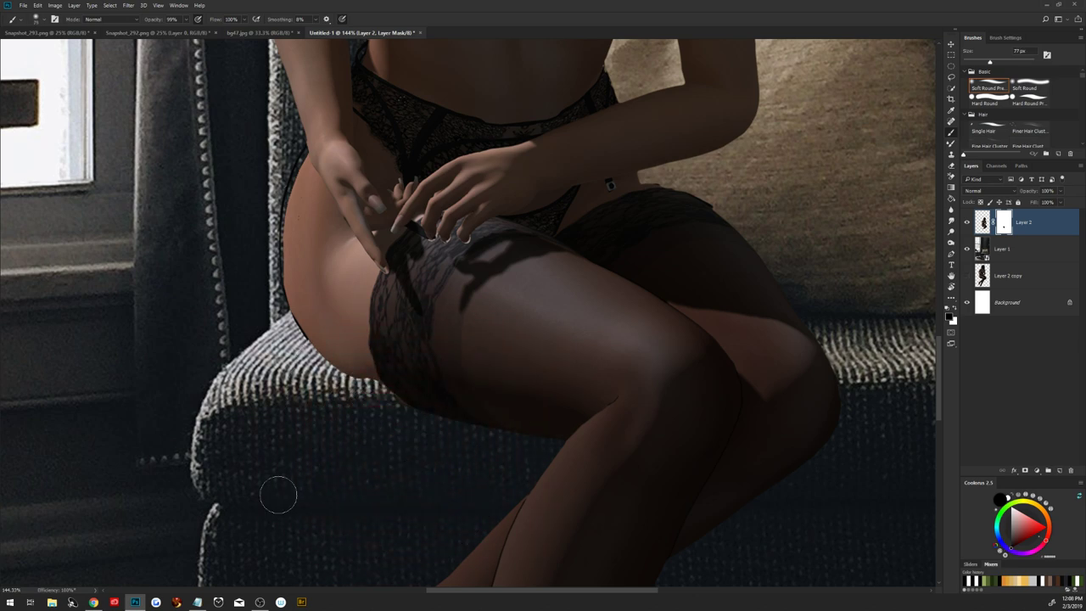
{"action": "left_click", "coordinate": [986, 101]}
{"action": "left_click_drag", "start_coordinate": [413, 442], "coordinate": [395, 441]}
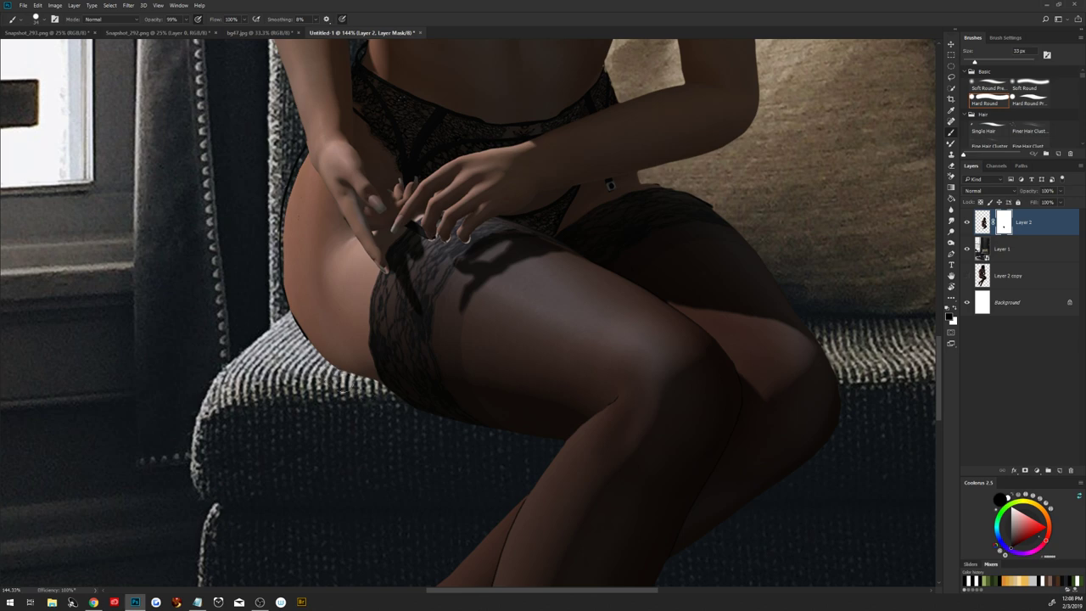
{"action": "left_click_drag", "start_coordinate": [304, 363], "coordinate": [339, 367]}
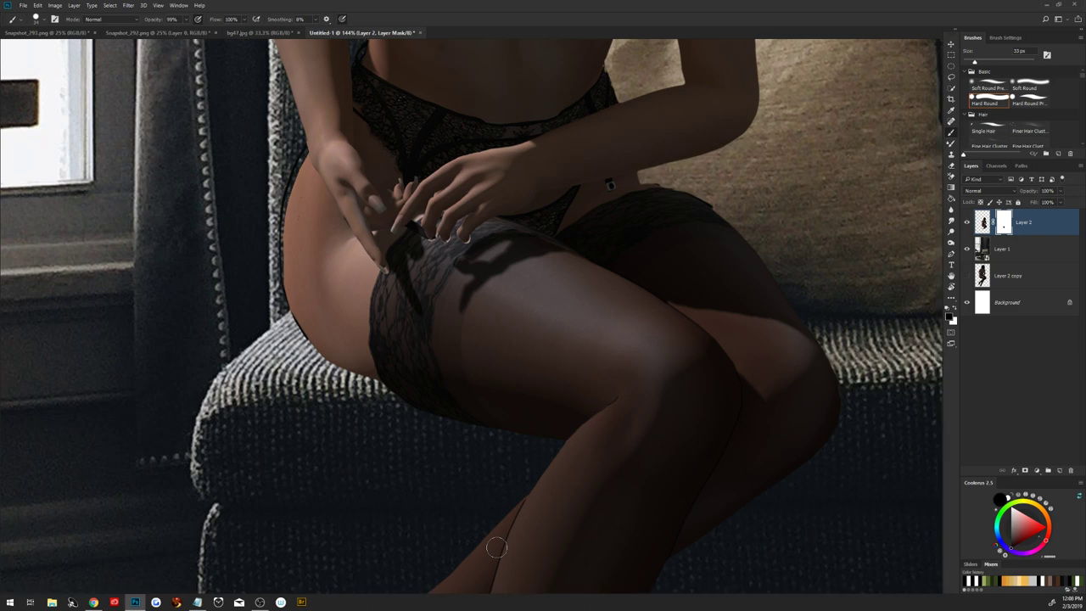
{"action": "key", "text": "f"}
{"action": "key", "text": "shift+f"}
{"action": "key", "text": "ctrl+0"}
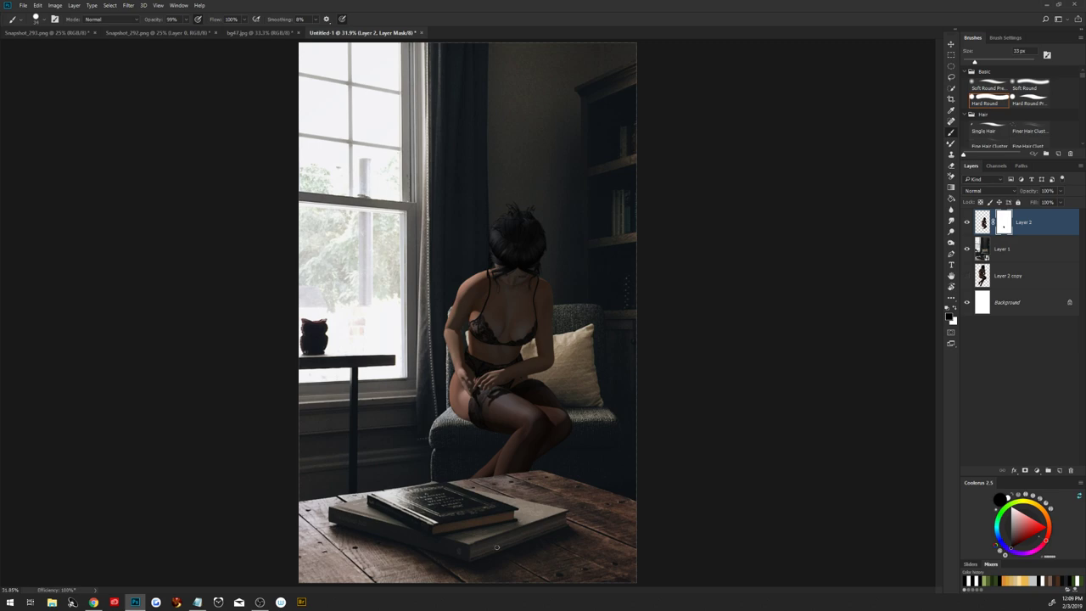
Apply Layer 2's mask and add a Multiply layer above Layer 1 using a dark blue-grey sampled from the chair.
{"action": "right_click", "coordinate": [1005, 223]}
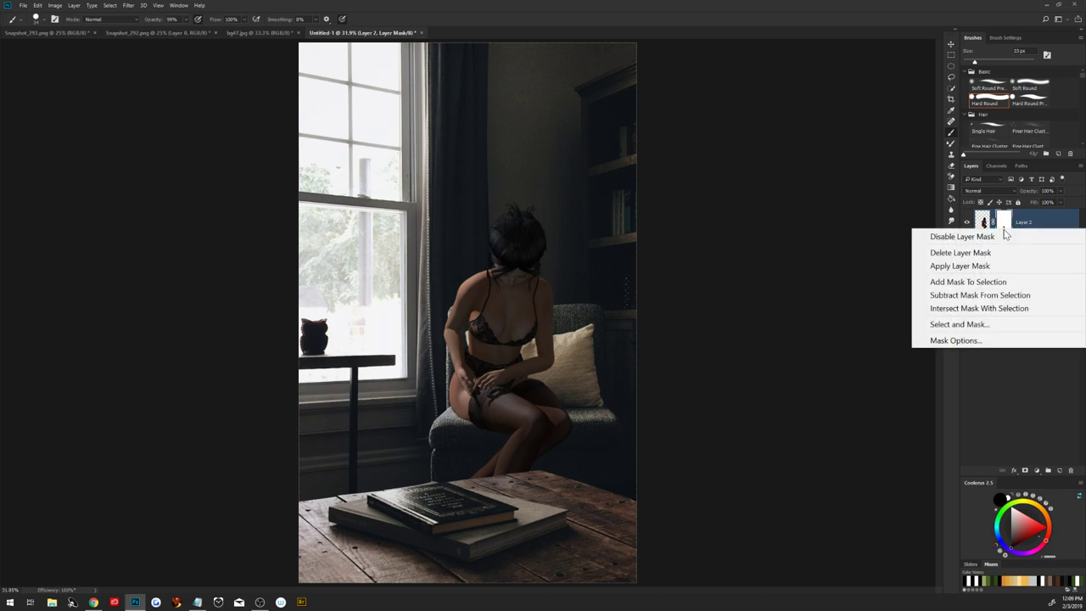
{"action": "left_click", "coordinate": [979, 266]}
{"action": "left_click", "coordinate": [1018, 250]}
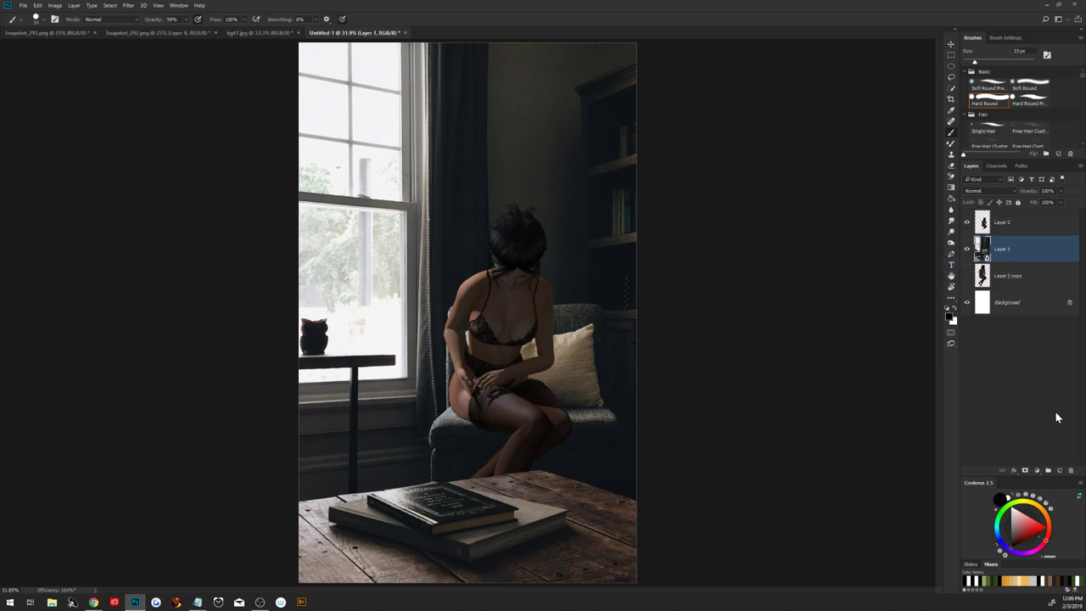
{"action": "left_click", "coordinate": [1058, 472]}
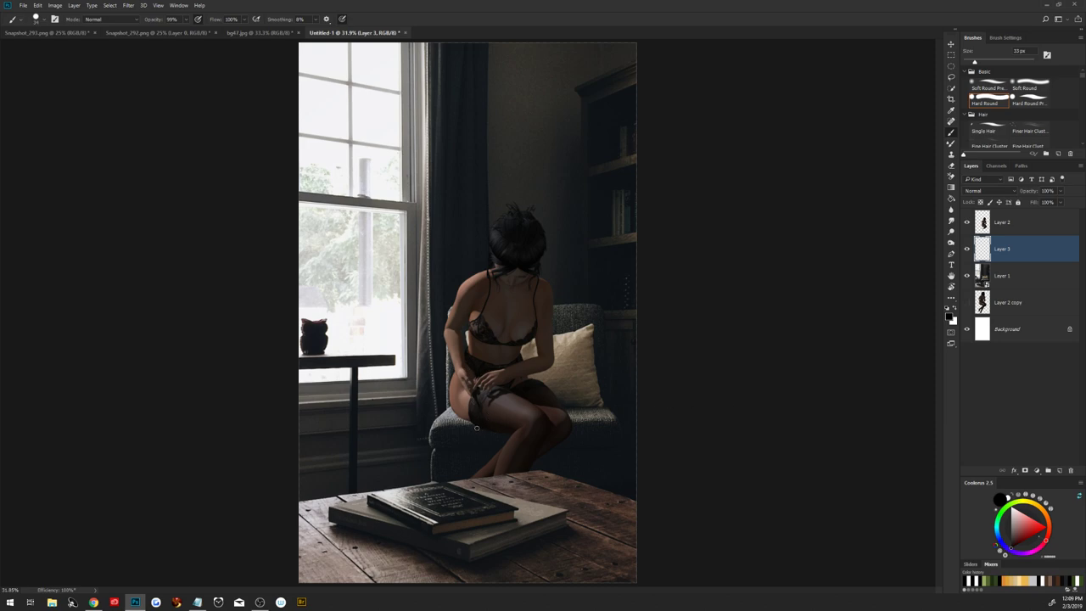
{"action": "left_click", "coordinate": [465, 435], "text": "alt"}
{"action": "left_click", "coordinate": [987, 192]}
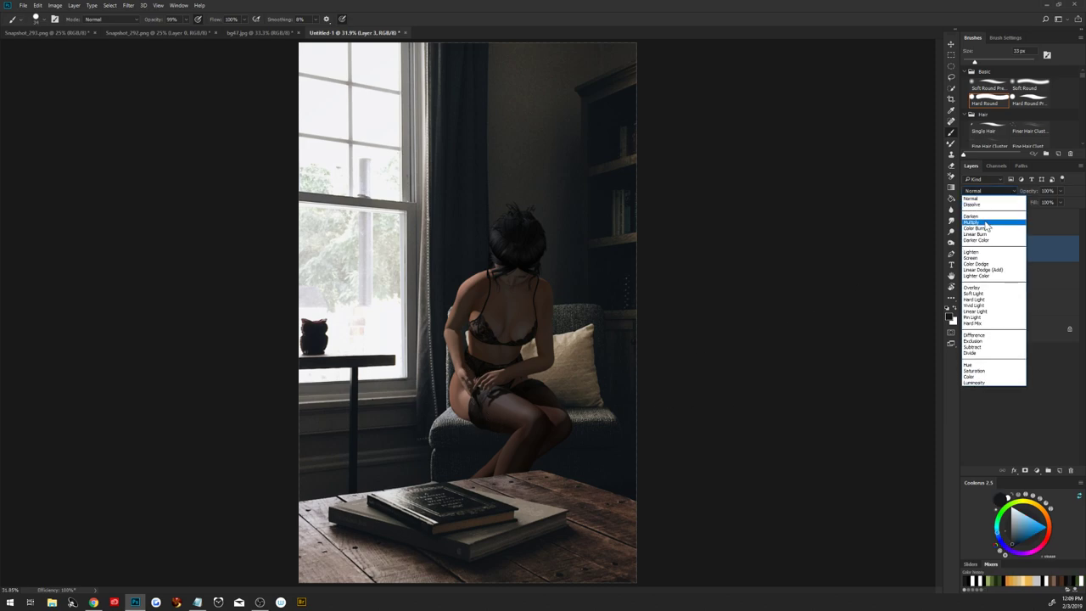
{"action": "left_click", "coordinate": [990, 223]}
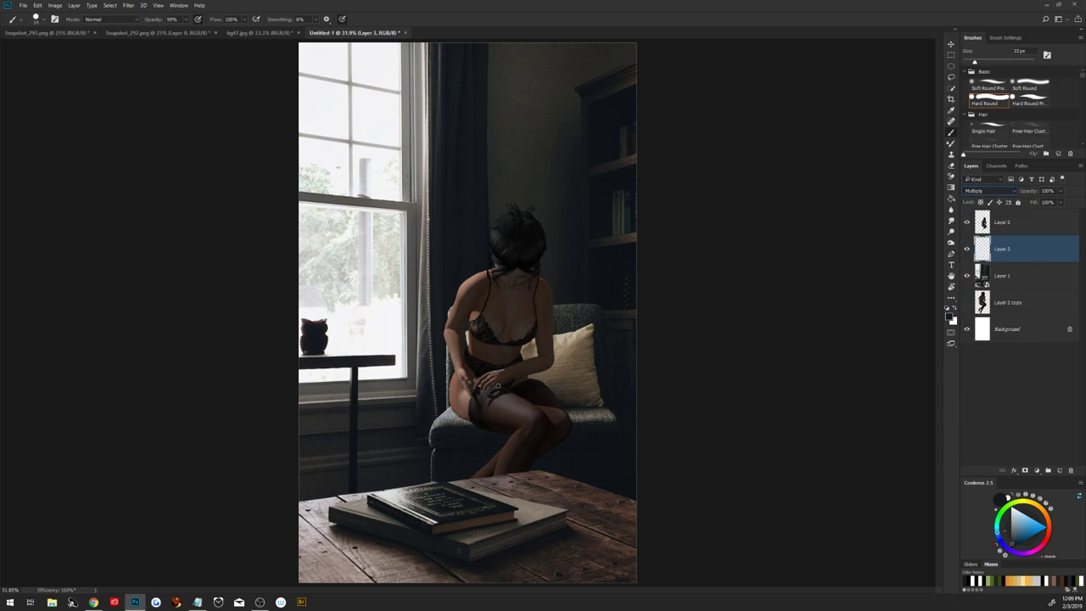
Paint the shading with a large soft brush at about 99% opacity, mask part over the chair, and add Layer 4.
{"action": "left_click", "coordinate": [984, 86]}
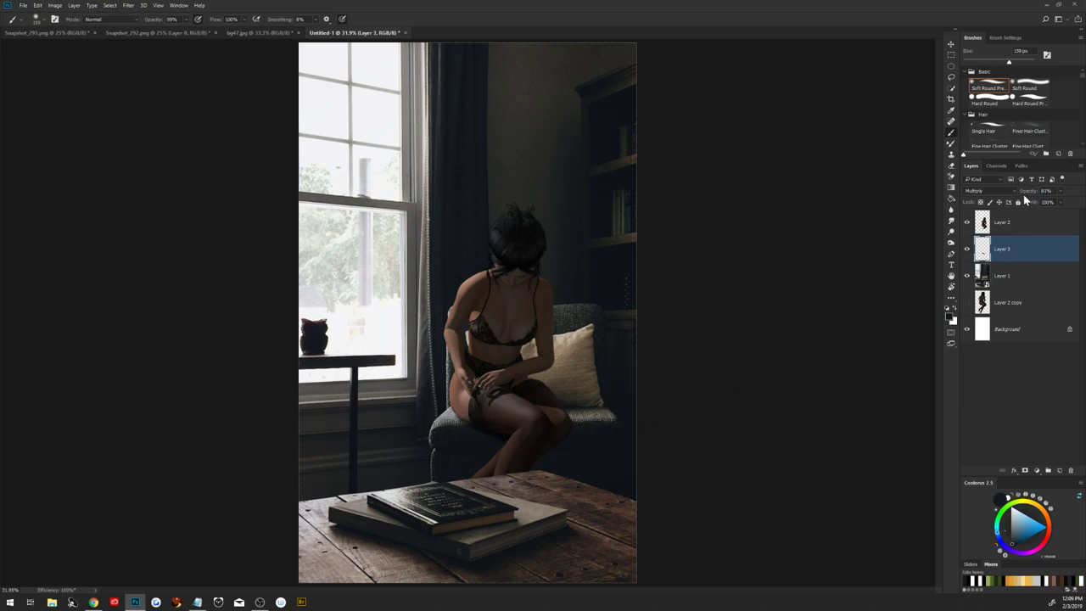
{"action": "left_click_drag", "start_coordinate": [1030, 193], "coordinate": [1034, 194]}
{"action": "left_click", "coordinate": [1023, 470]}
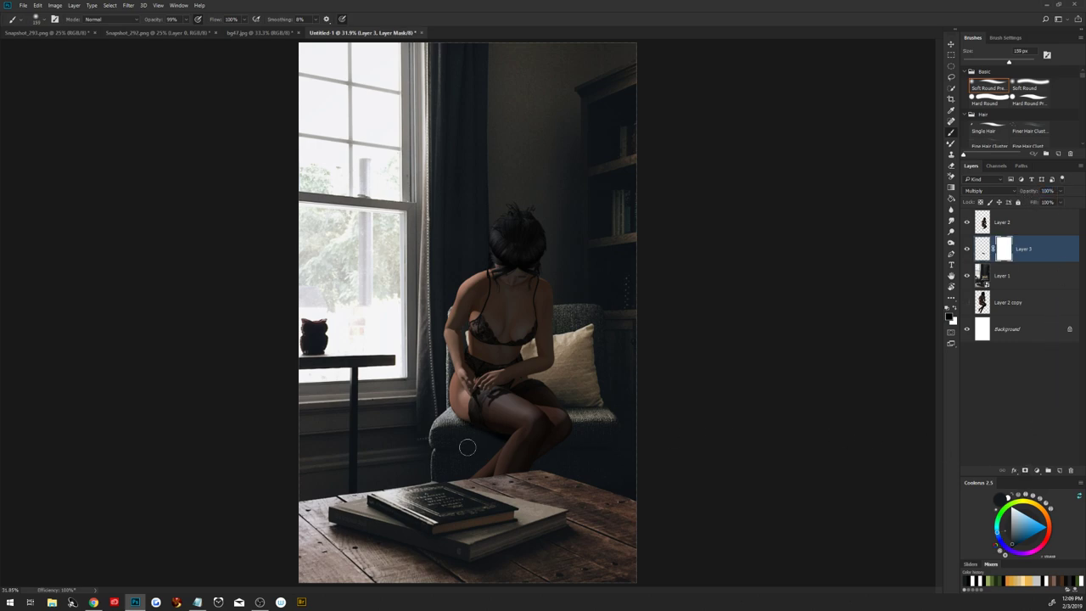
{"action": "mouse_move", "coordinate": [467, 446]}
{"action": "left_mouse_down"}
{"action": "mouse_move", "coordinate": [534, 438]}
{"action": "mouse_move", "coordinate": [458, 433]}
{"action": "left_mouse_up"}
{"action": "left_click", "coordinate": [1058, 472]}
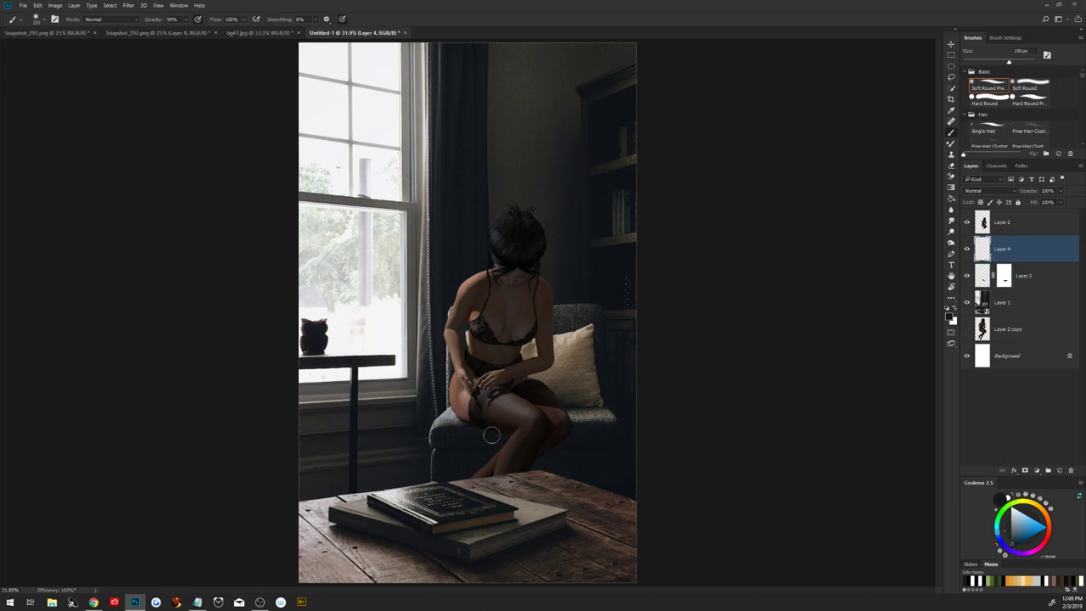
Set Layer 4 to Multiply and paint a dark shadow under the legs with a 196 px soft brush.
{"action": "left_click", "coordinate": [1015, 191]}
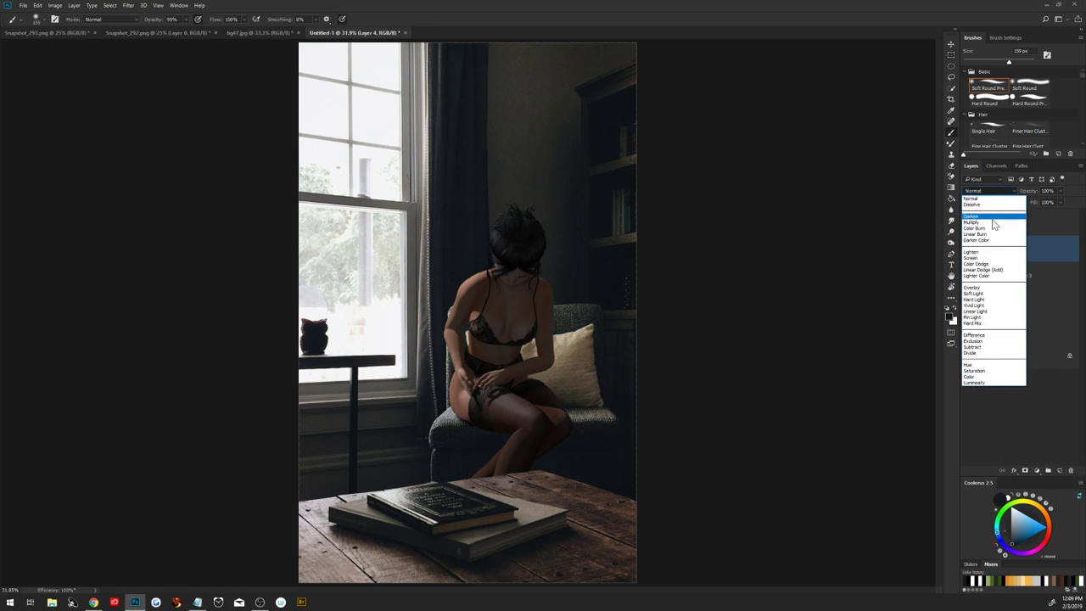
{"action": "left_click", "coordinate": [985, 222]}
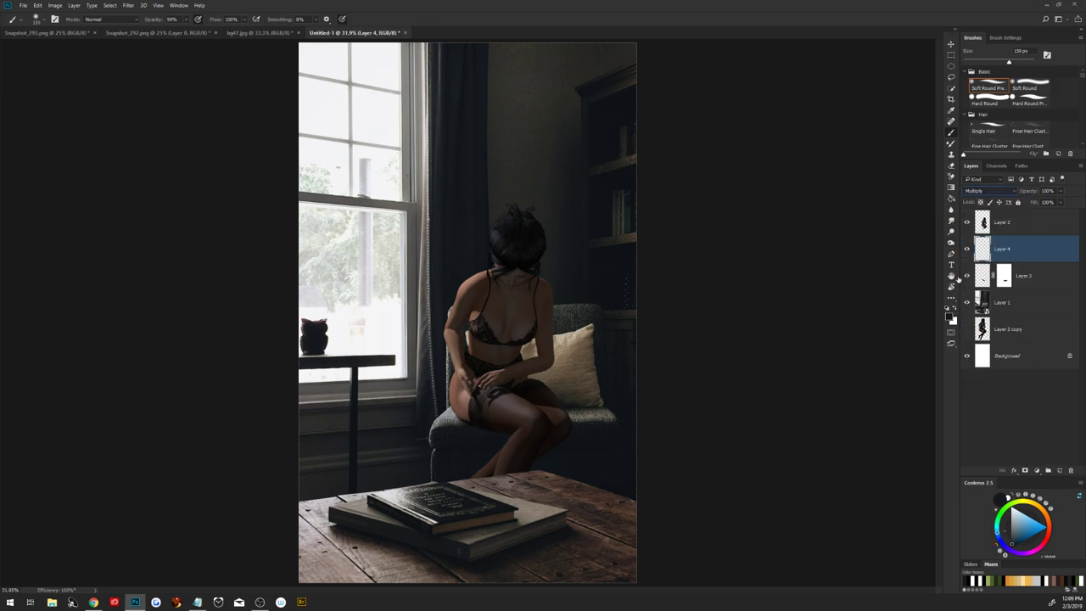
{"action": "right_click", "coordinate": [481, 431], "text": "alt"}
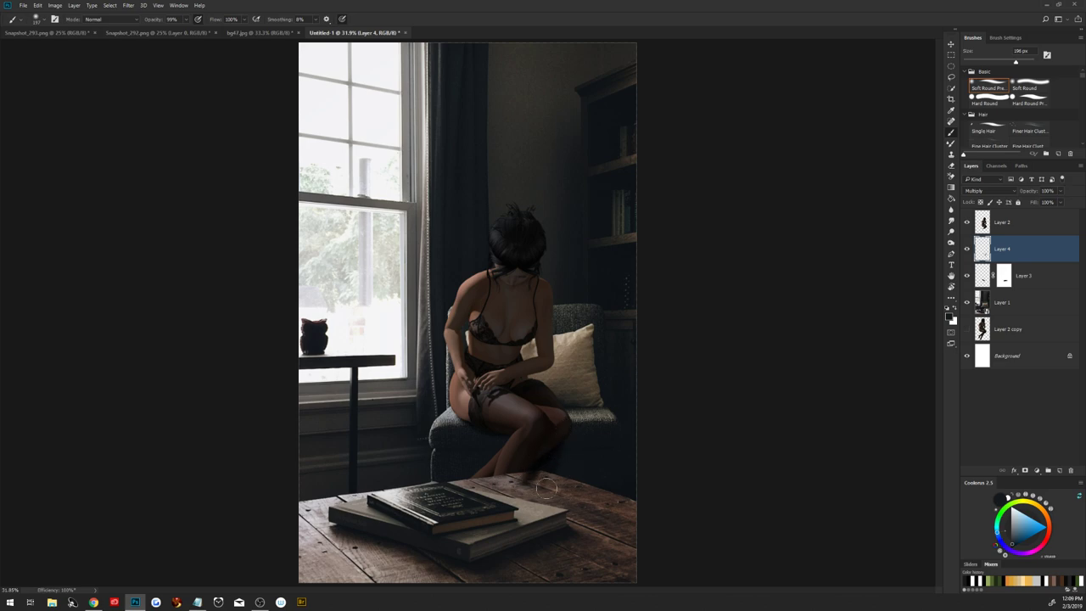
{"action": "mouse_move", "coordinate": [541, 480]}
{"action": "left_mouse_down"}
{"action": "mouse_move", "coordinate": [549, 458]}
{"action": "mouse_move", "coordinate": [534, 492]}
{"action": "left_mouse_up"}
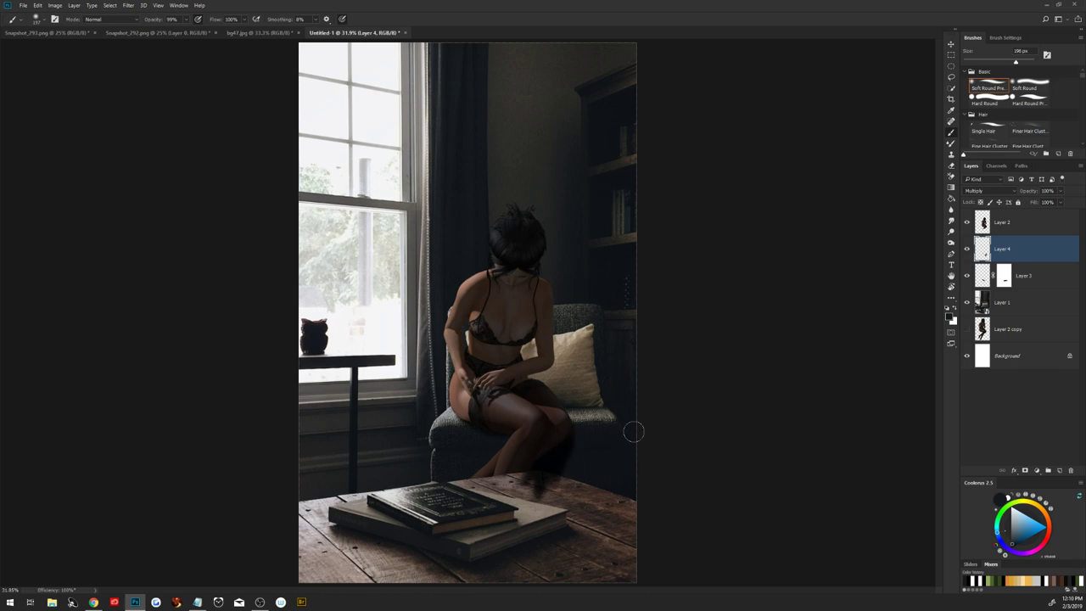
Lower Layer 4's opacity to 59%, add a layer mask, and enlarge the brush to 228 px.
{"action": "left_click_drag", "start_coordinate": [1032, 190], "coordinate": [1025, 198]}
{"action": "left_click_drag", "start_coordinate": [1026, 193], "coordinate": [1032, 190]}
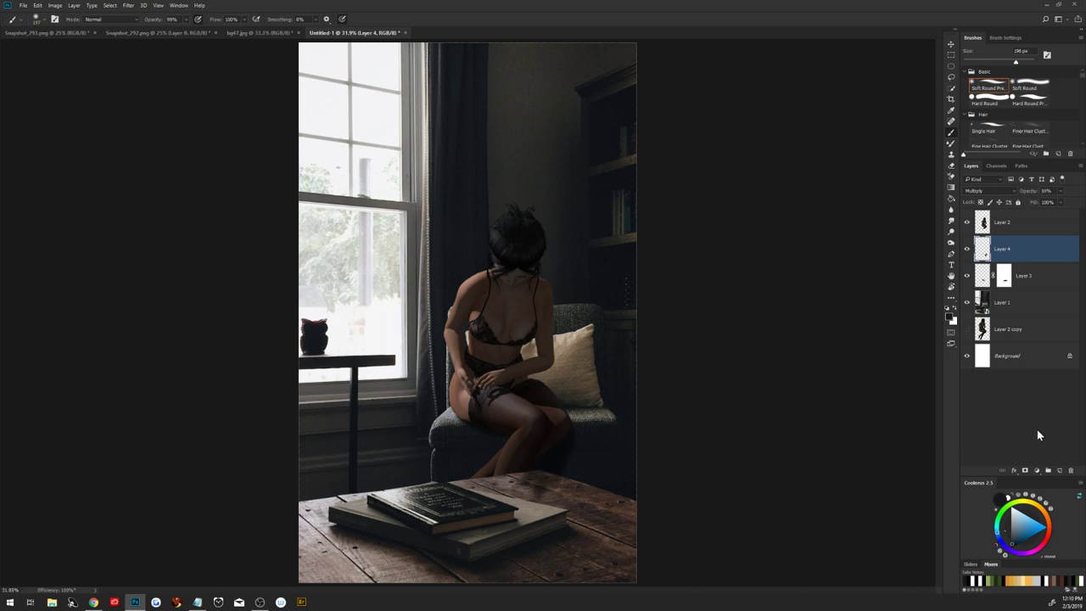
{"action": "left_click", "coordinate": [1024, 471]}
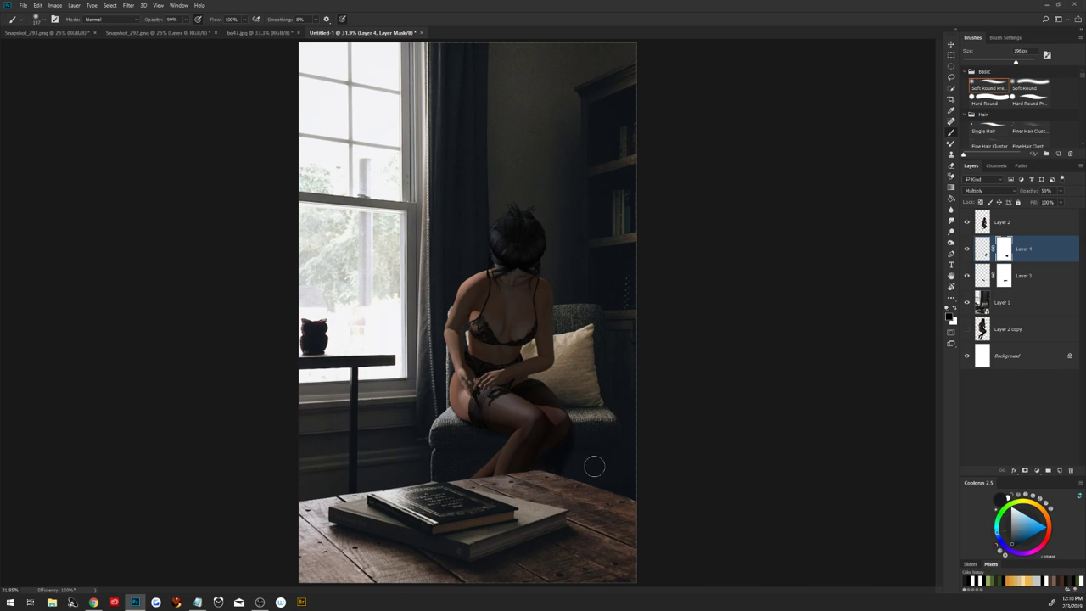
{"action": "key", "text": "]"}
On a new Layer 5, paint chair shadow beside the knee, set to Multiply at 77% opacity.
{"action": "left_click", "coordinate": [1058, 470]}
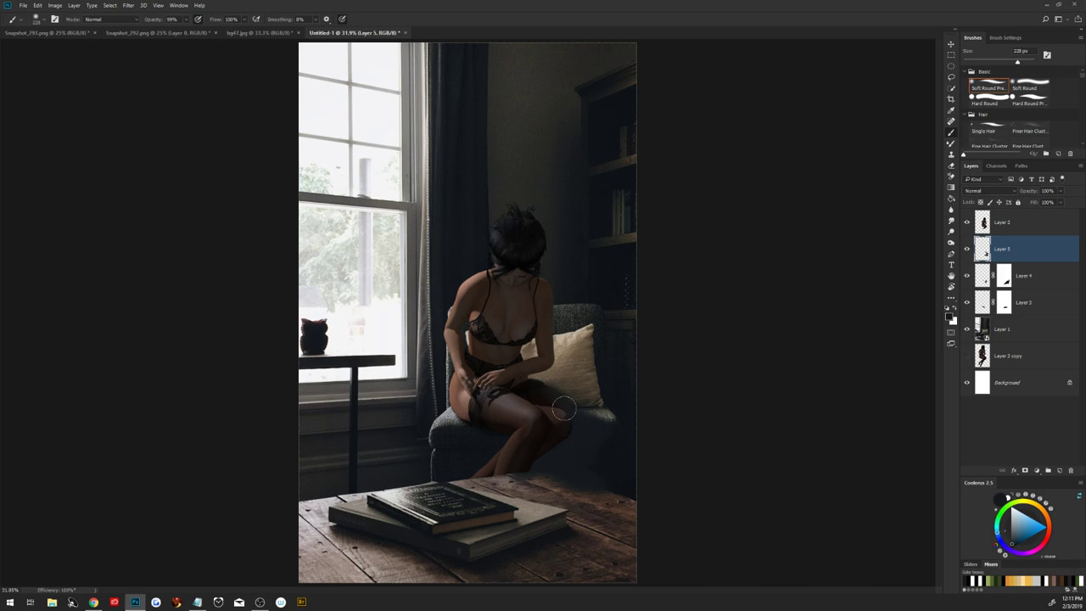
{"action": "left_click_drag", "start_coordinate": [549, 392], "coordinate": [583, 451]}
{"action": "left_click", "coordinate": [1012, 194]}
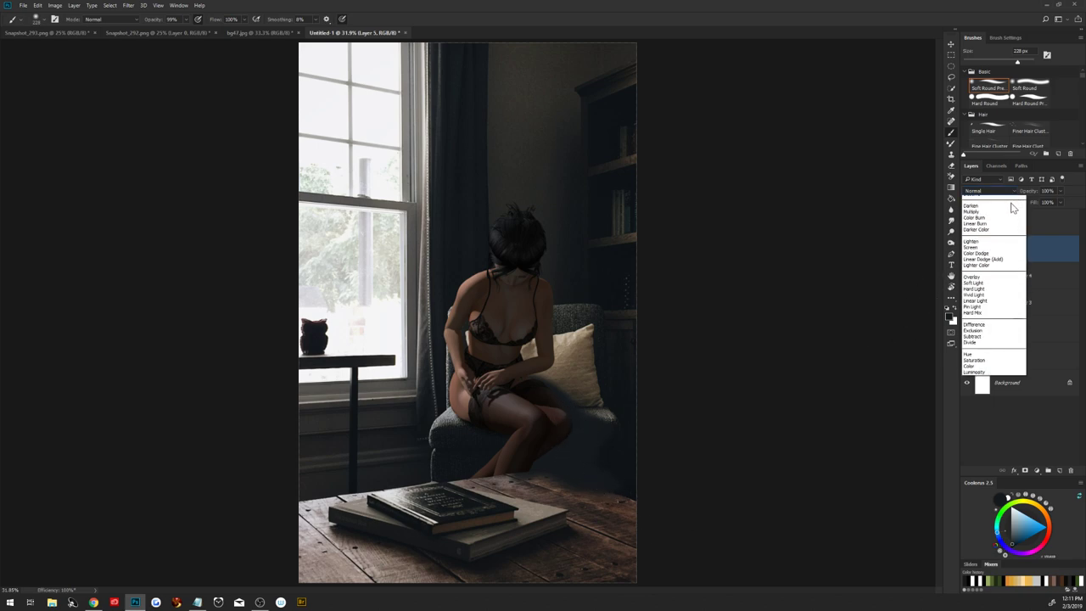
{"action": "left_click", "coordinate": [1000, 229]}
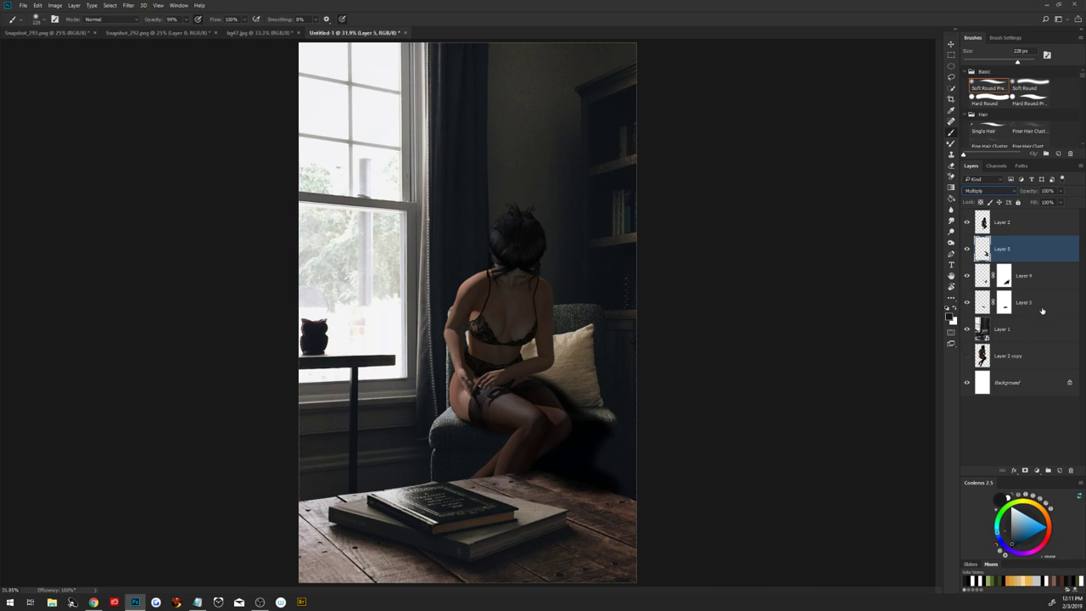
{"action": "left_click_drag", "start_coordinate": [1030, 193], "coordinate": [1023, 195]}
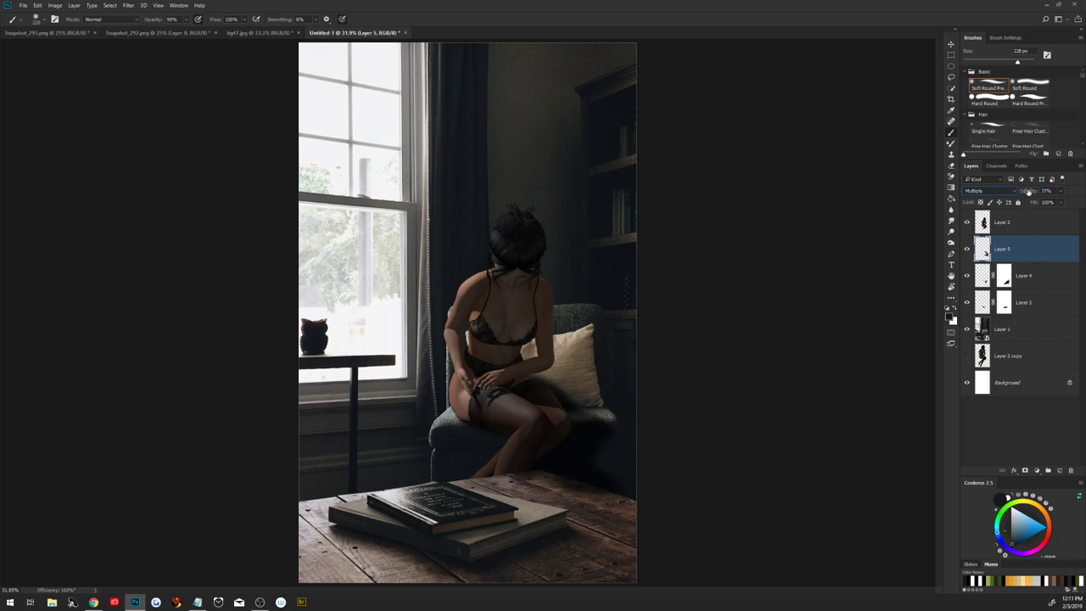
Mask the shadow off the pillow and chair arm, lower Layer 5's fill to 46%, and select Layer 2.
{"action": "left_click", "coordinate": [1025, 470]}
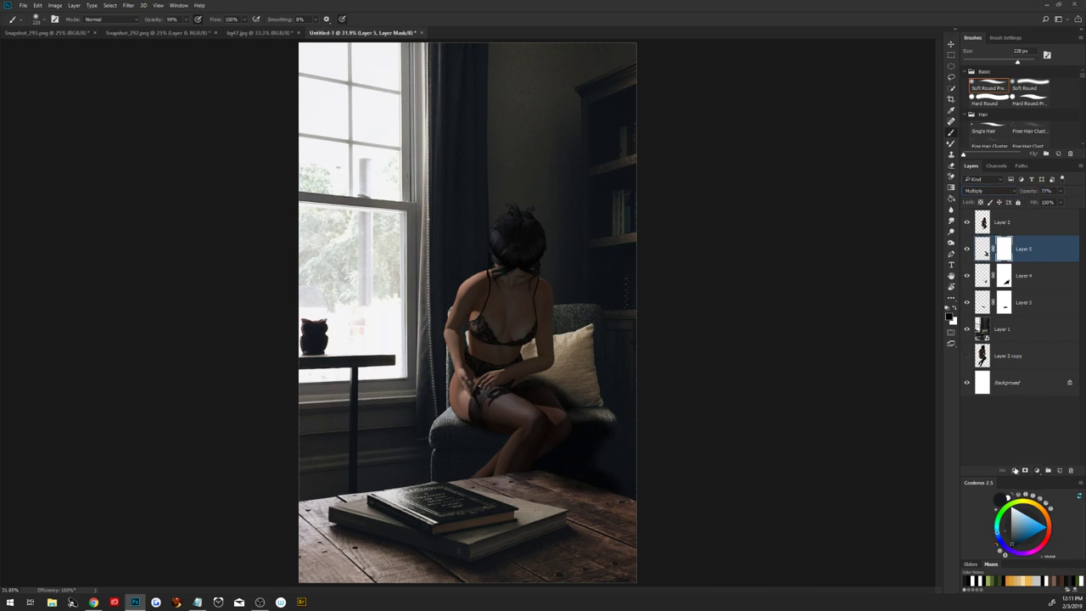
{"action": "left_click", "coordinate": [564, 373]}
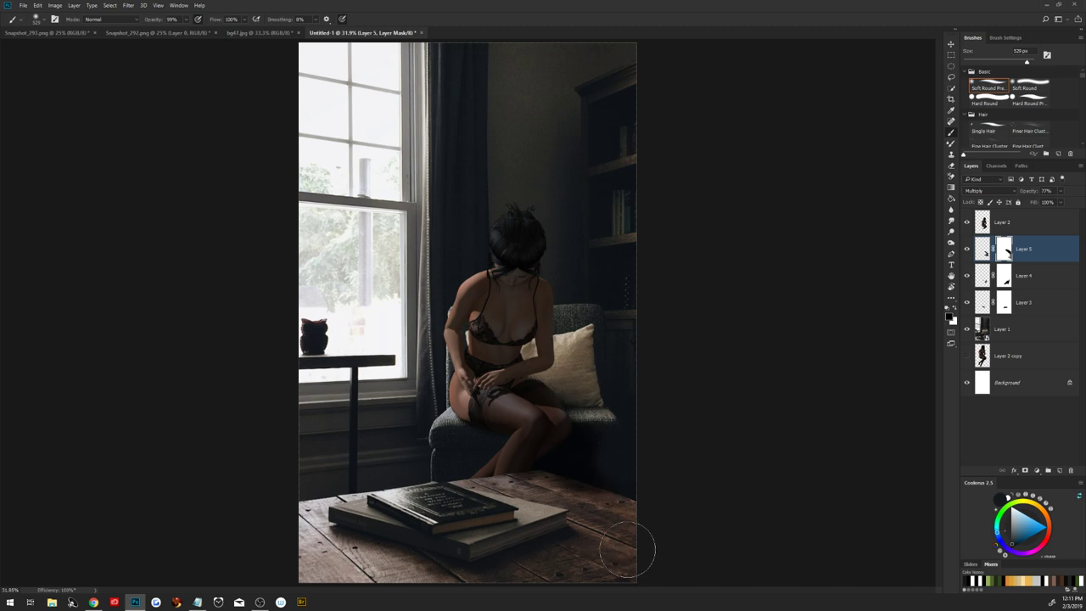
{"action": "left_click_drag", "start_coordinate": [603, 536], "coordinate": [594, 538]}
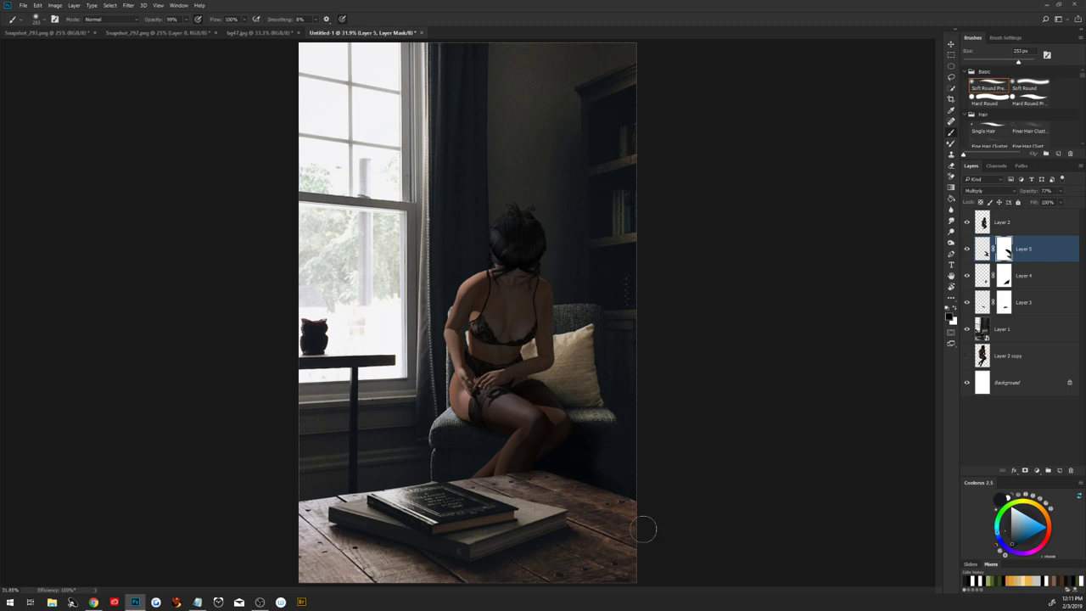
{"action": "left_click_drag", "start_coordinate": [613, 418], "coordinate": [662, 431]}
{"action": "left_click_drag", "start_coordinate": [1032, 202], "coordinate": [1009, 210]}
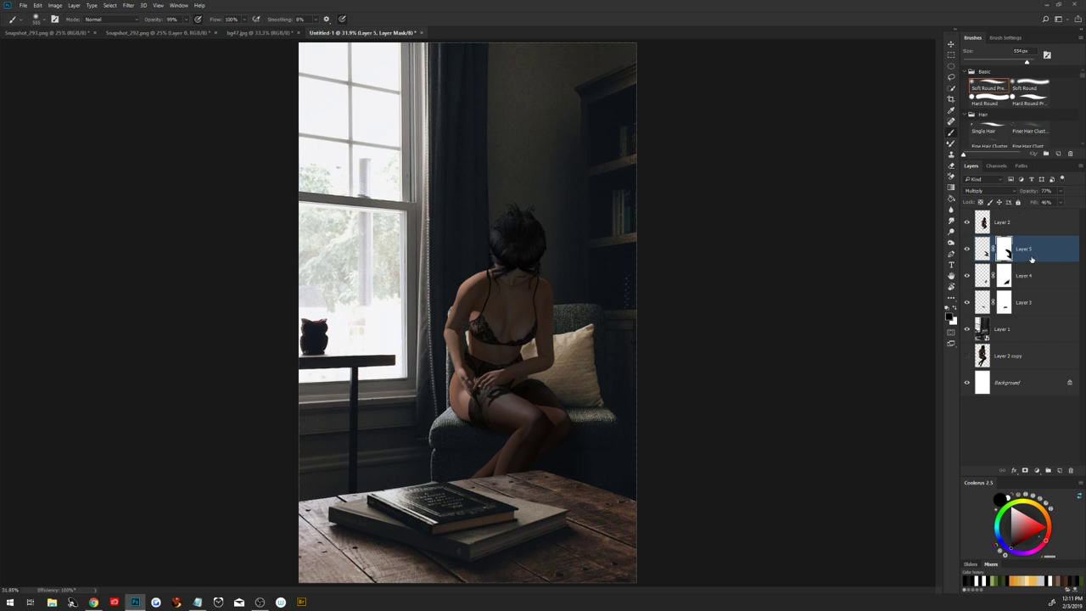
{"action": "left_click", "coordinate": [1024, 225]}
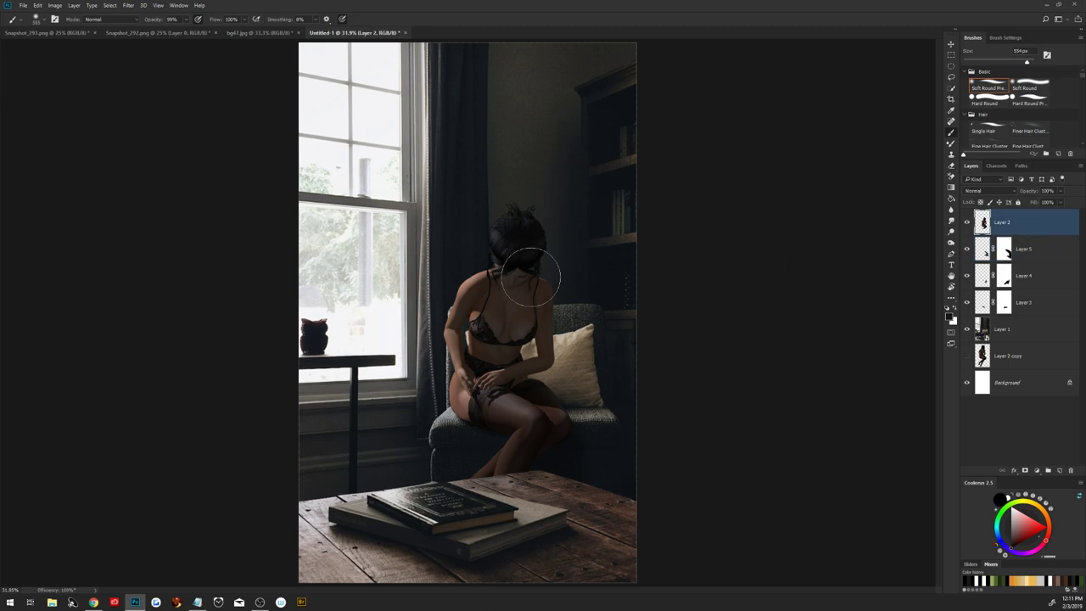
Zoom in on the woman's head and add a new empty Layer 6 above her layer.
{"action": "key", "text": "z"}
{"action": "left_click_drag", "start_coordinate": [524, 256], "coordinate": [556, 269]}
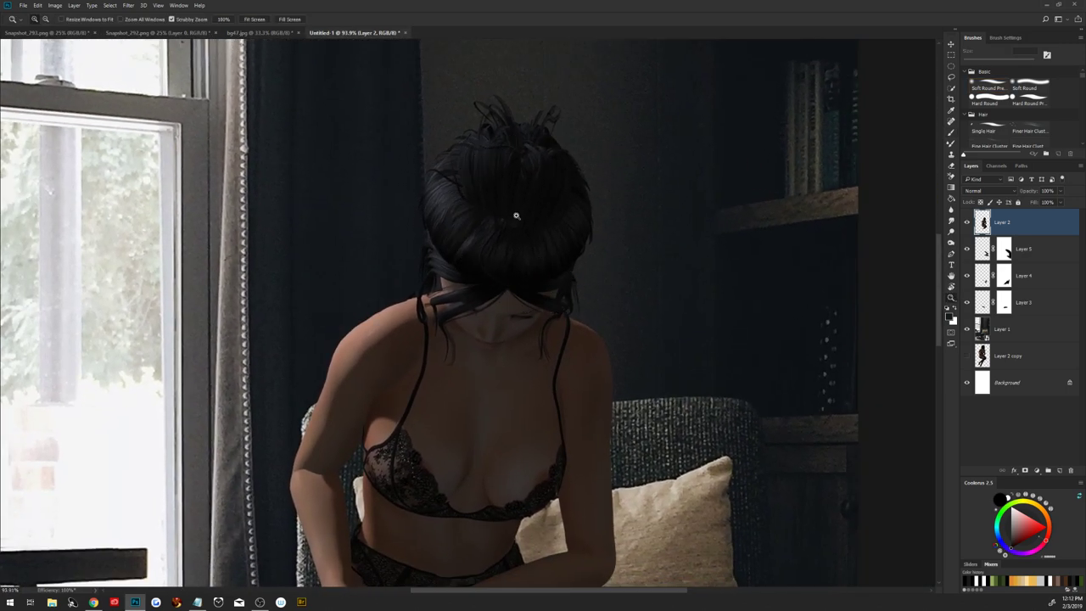
{"action": "left_click_drag", "start_coordinate": [517, 227], "coordinate": [518, 230]}
{"action": "key", "text": "b"}
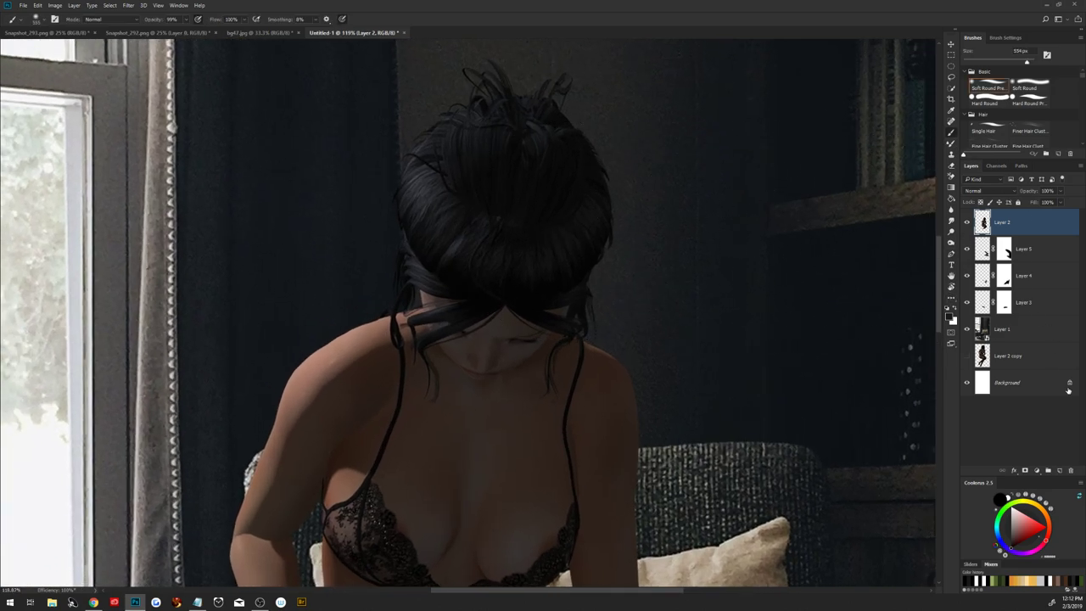
{"action": "left_click", "coordinate": [1058, 470]}
Set up the Finer Hair Cluster brush with a new colour at 67% opacity and 61% flow.
{"action": "left_click_drag", "start_coordinate": [534, 325], "coordinate": [435, 337]}
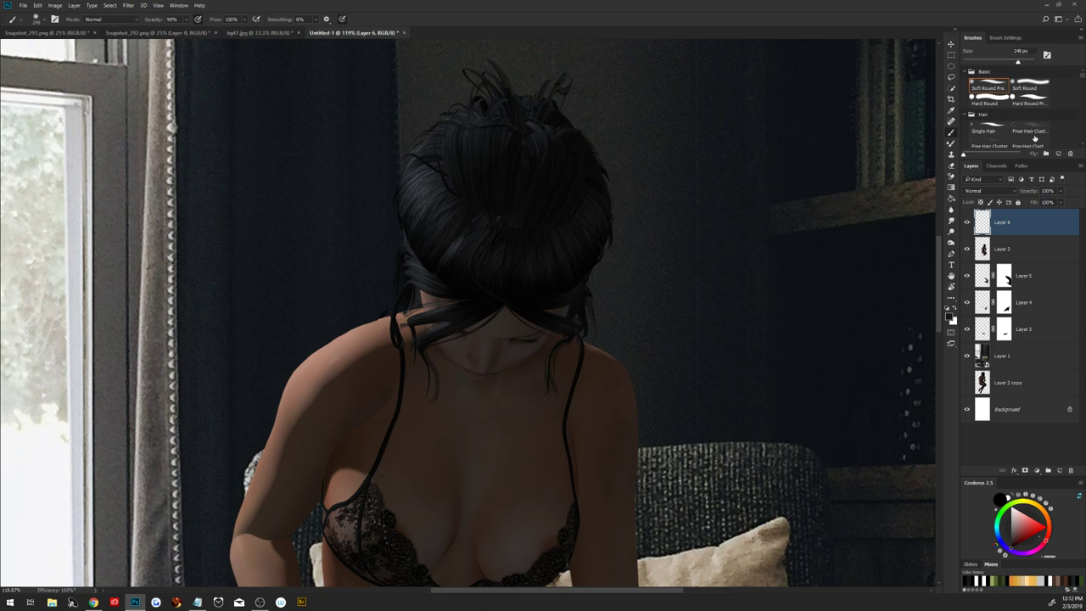
{"action": "left_click", "coordinate": [1018, 133]}
{"action": "left_click", "coordinate": [419, 185], "text": "alt"}
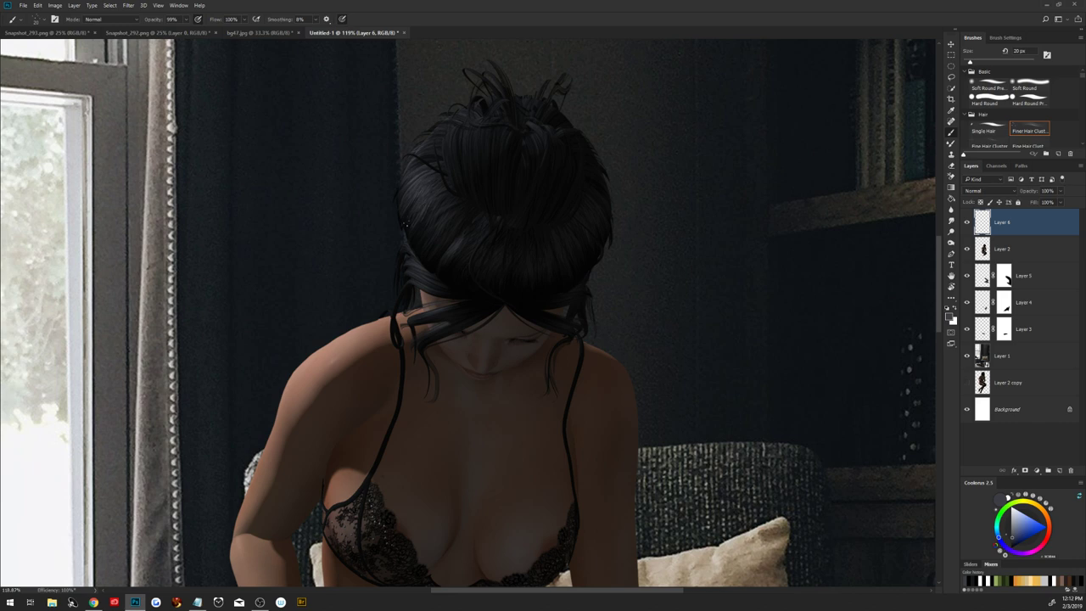
{"action": "left_click_drag", "start_coordinate": [216, 19], "coordinate": [156, 23]}
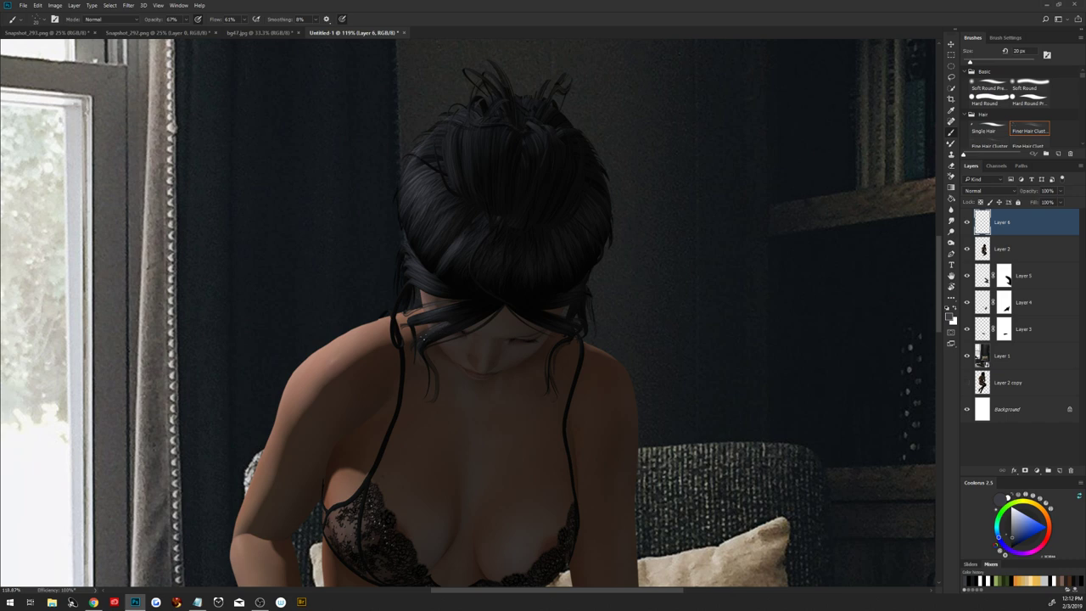
Choose the Single Hair brush preset and create Layer 7 above Layer 6.
{"action": "left_click", "coordinate": [951, 165]}
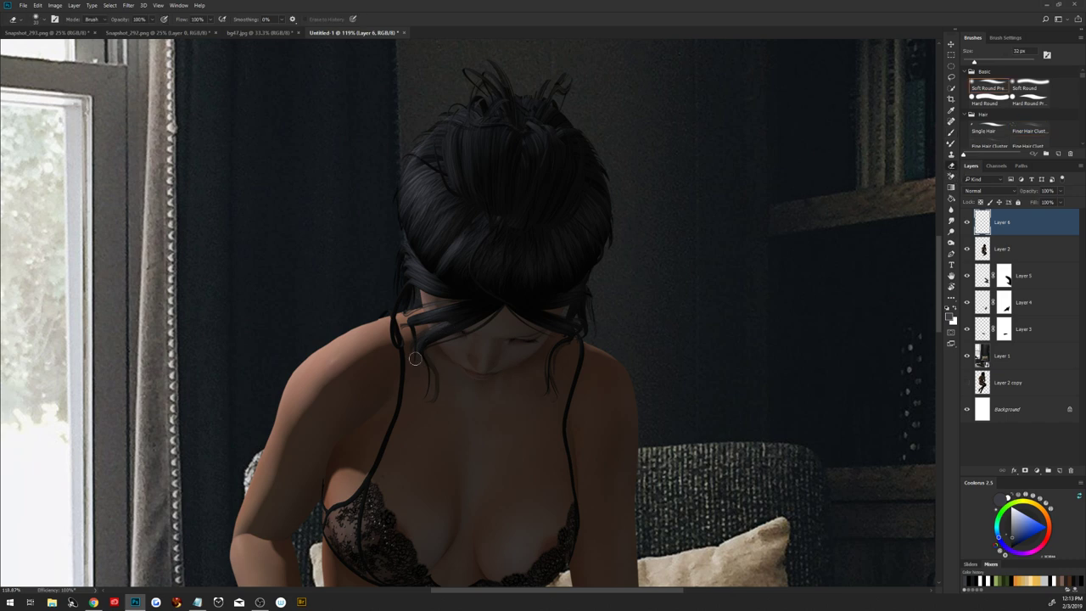
{"action": "key", "text": "b"}
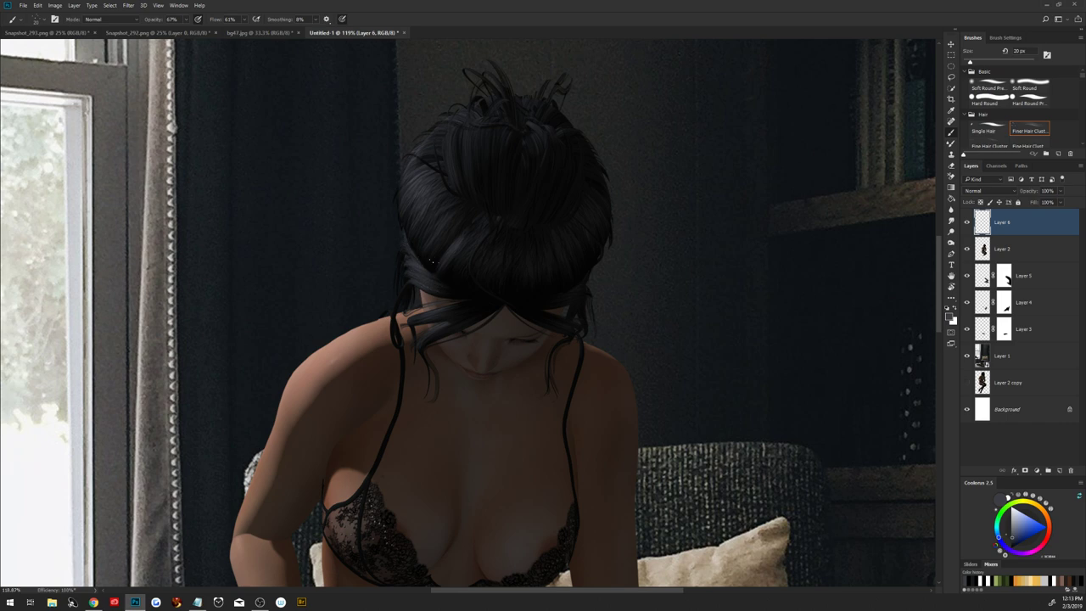
{"action": "left_click", "coordinate": [1001, 128]}
{"action": "left_click", "coordinate": [1058, 469]}
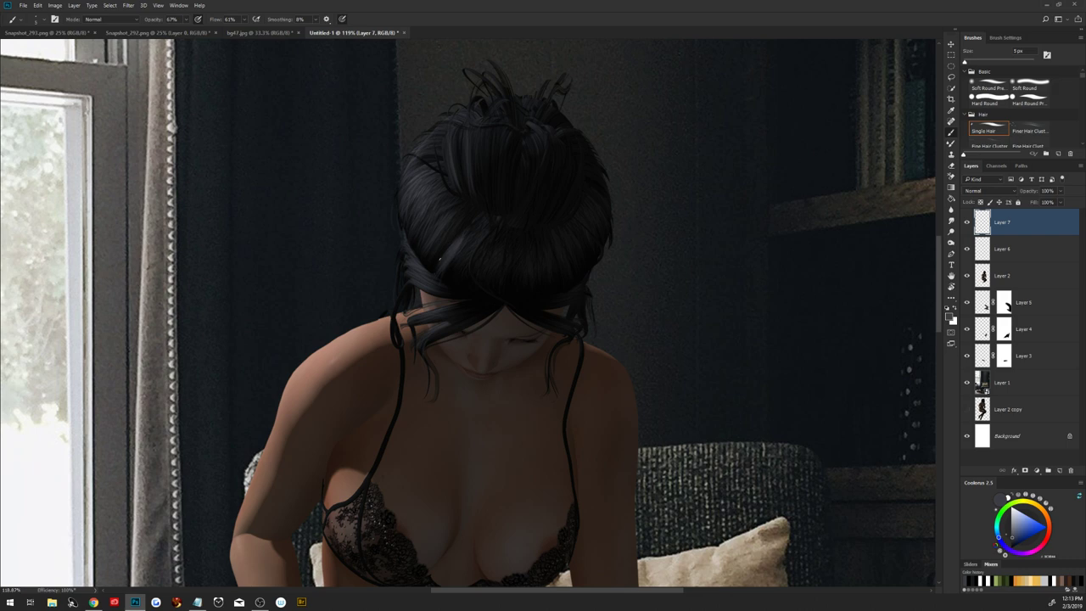
Set the Single Hair brush to 95% opacity and 90% flow with a grey colour for strands.
{"action": "left_click", "coordinate": [988, 87]}
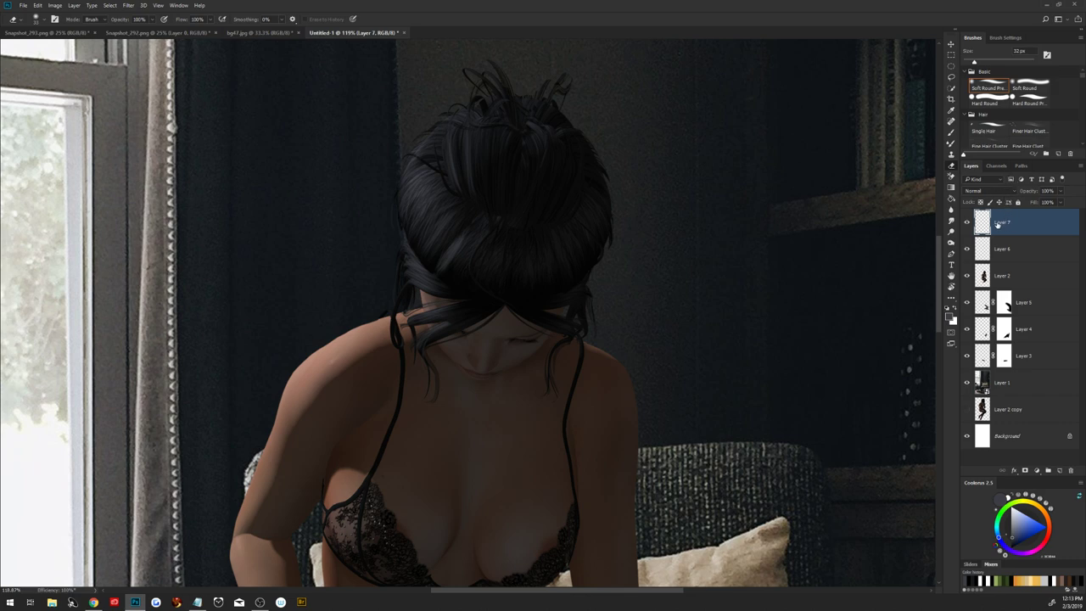
{"action": "key", "text": "b"}
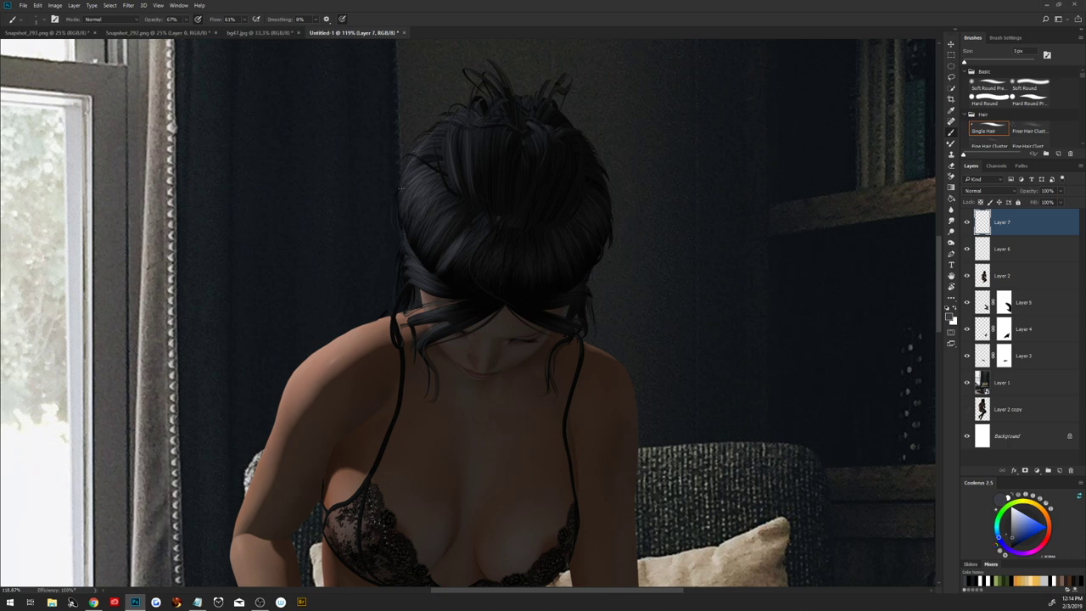
{"action": "key", "text": "shift+9"}
{"action": "key", "text": "9"}
{"action": "key", "text": "5"}
{"action": "left_click", "coordinate": [421, 242], "text": "alt"}
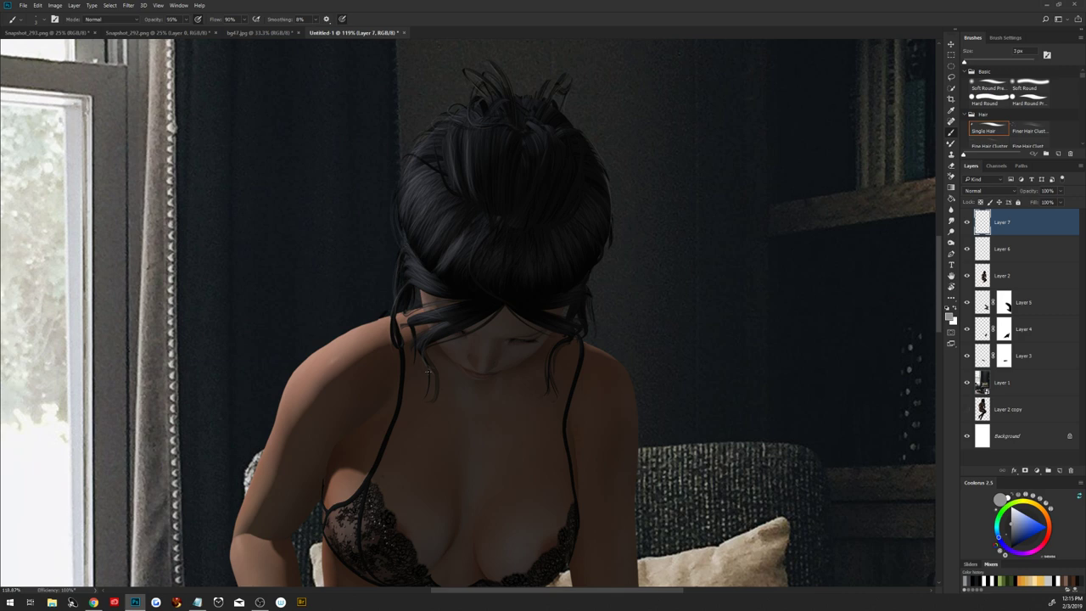
Fit the image to the window and toggle Layers 6 and 7 off and on to compare.
{"action": "left_click", "coordinate": [952, 166]}
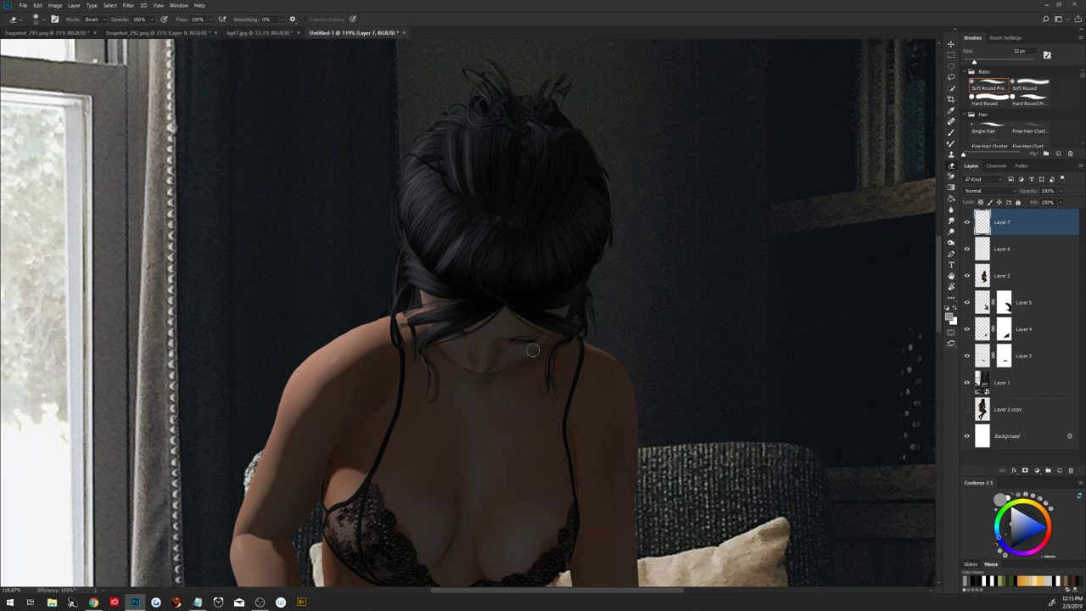
{"action": "key", "text": "ctrl+0"}
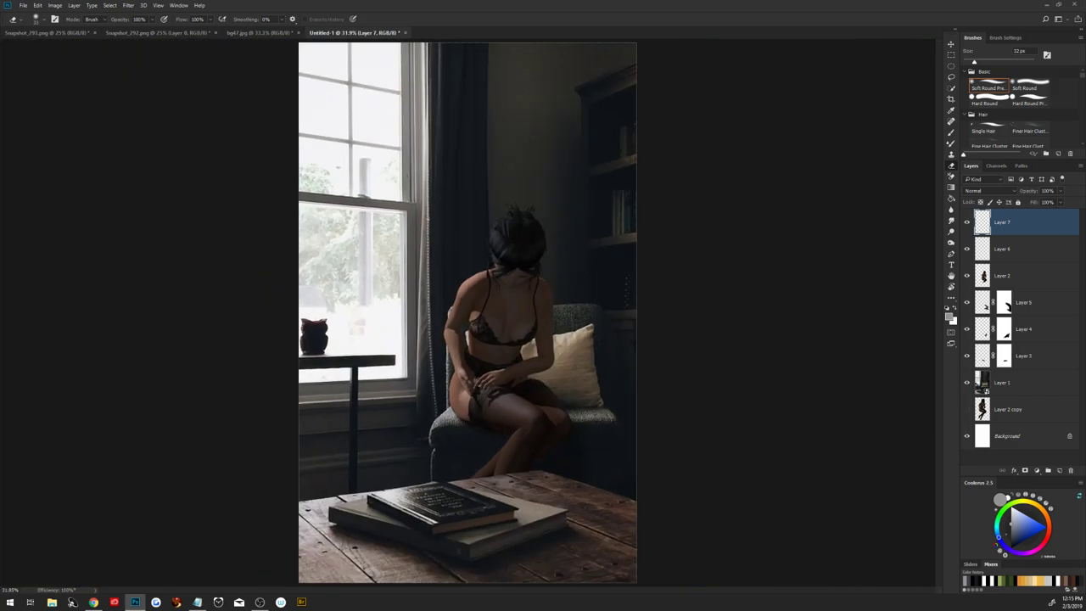
{"action": "left_click", "coordinate": [966, 223]}
{"action": "left_click", "coordinate": [966, 250]}
{"action": "left_click", "coordinate": [966, 223]}
{"action": "left_click", "coordinate": [966, 250]}
{"action": "left_click", "coordinate": [966, 222]}
{"action": "left_click", "coordinate": [966, 249]}
{"action": "left_click", "coordinate": [966, 222]}
{"action": "left_click", "coordinate": [965, 249]}
Open Layer 2's blending options without changes, then select Layers 7, 6 and 2 together.
{"action": "left_click", "coordinate": [1018, 275]}
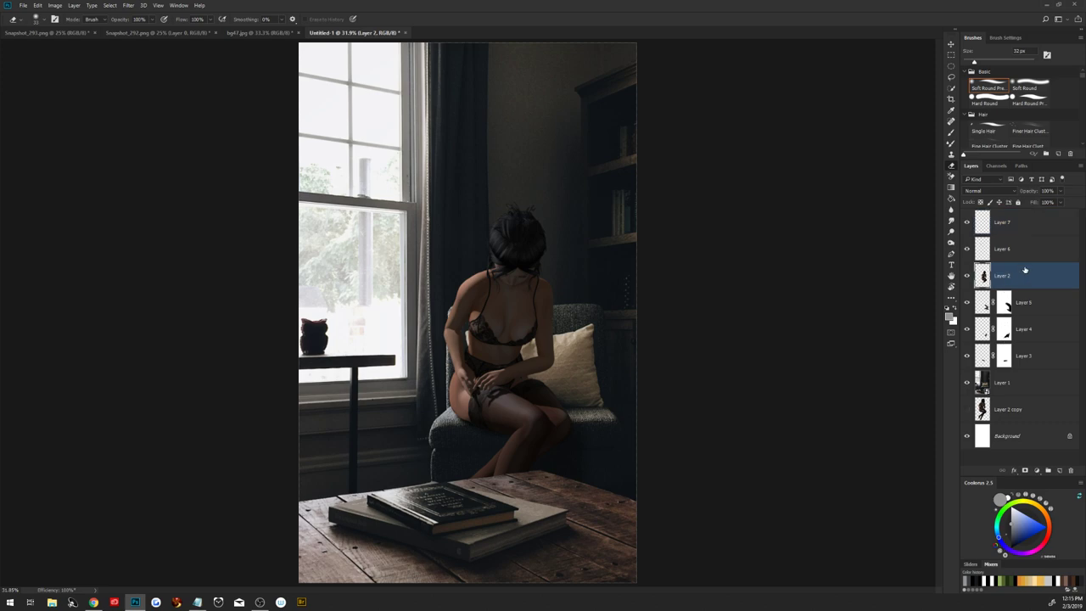
{"action": "double_click", "coordinate": [1031, 277]}
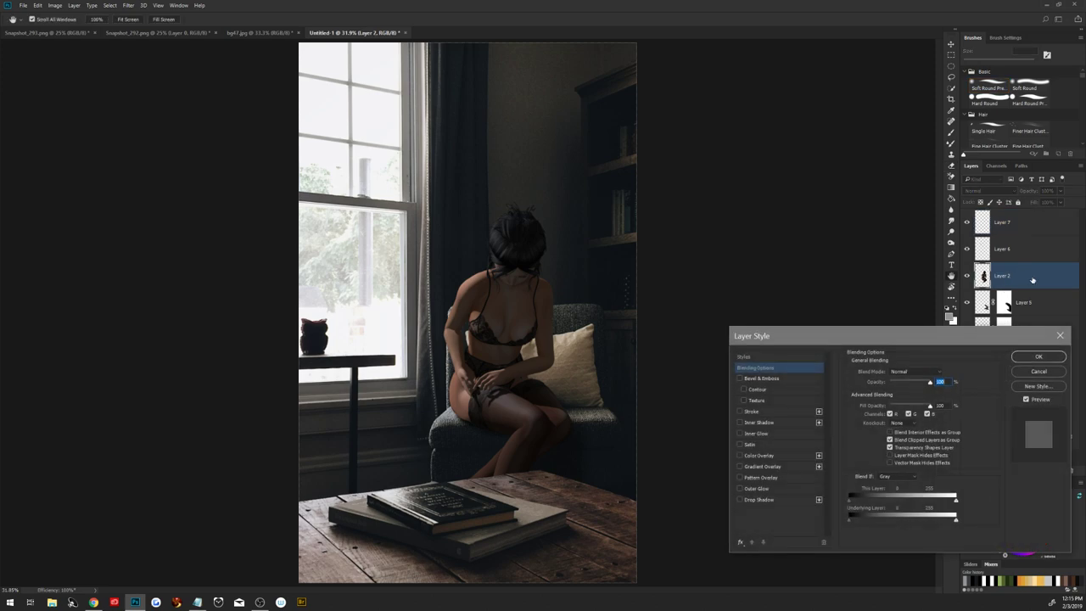
{"action": "left_click", "coordinate": [1038, 371]}
{"action": "left_click", "coordinate": [1022, 231]}
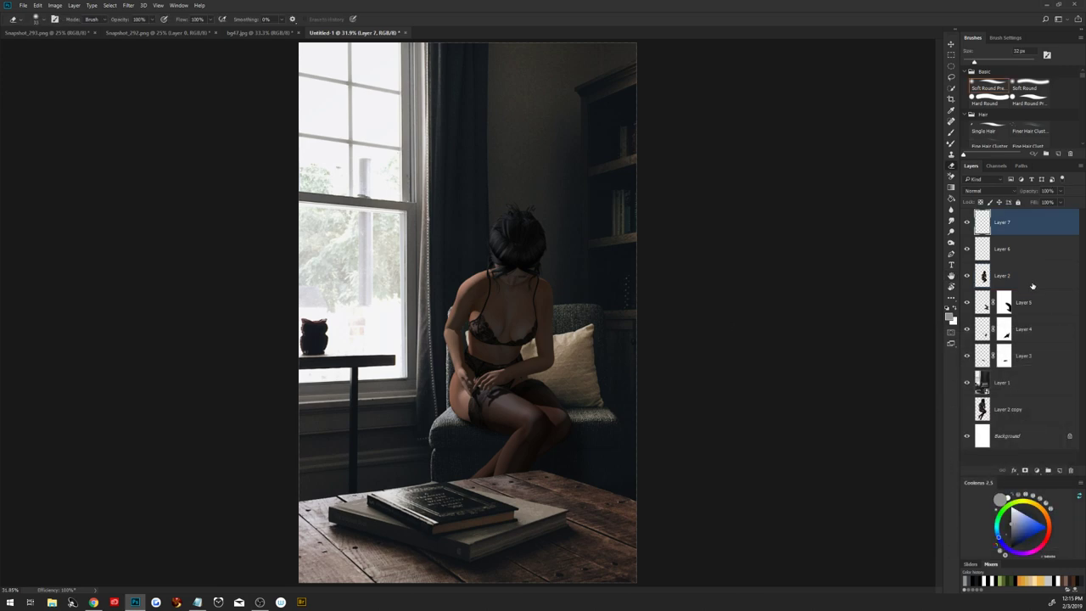
{"action": "left_click", "coordinate": [1021, 280], "text": "shift"}
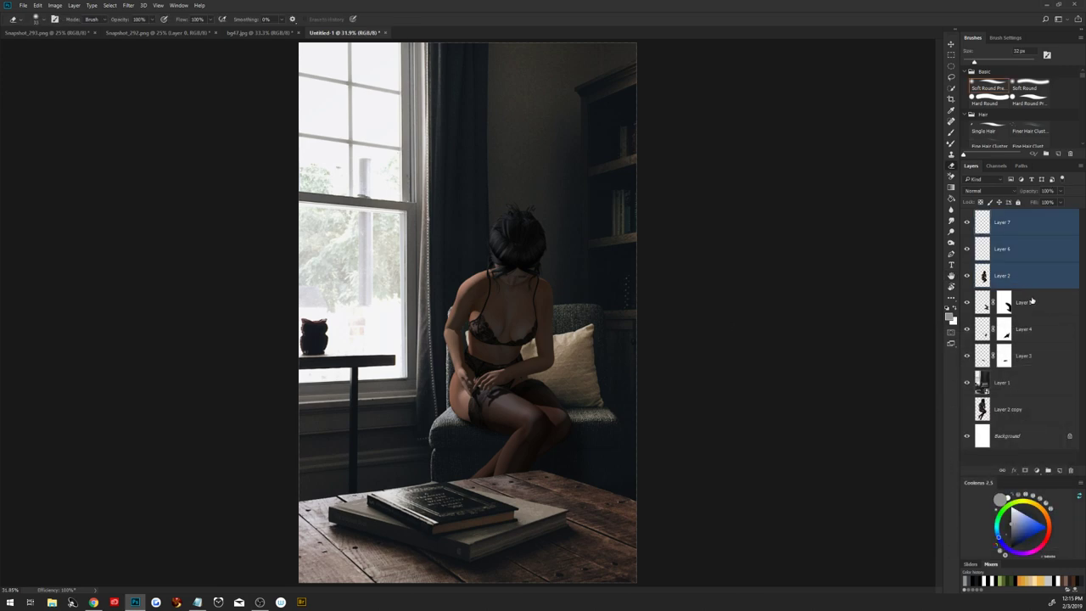
Convert Layers 7, 6 and 2 to a smart object, then undo it and reselect them.
{"action": "right_click", "coordinate": [1031, 276]}
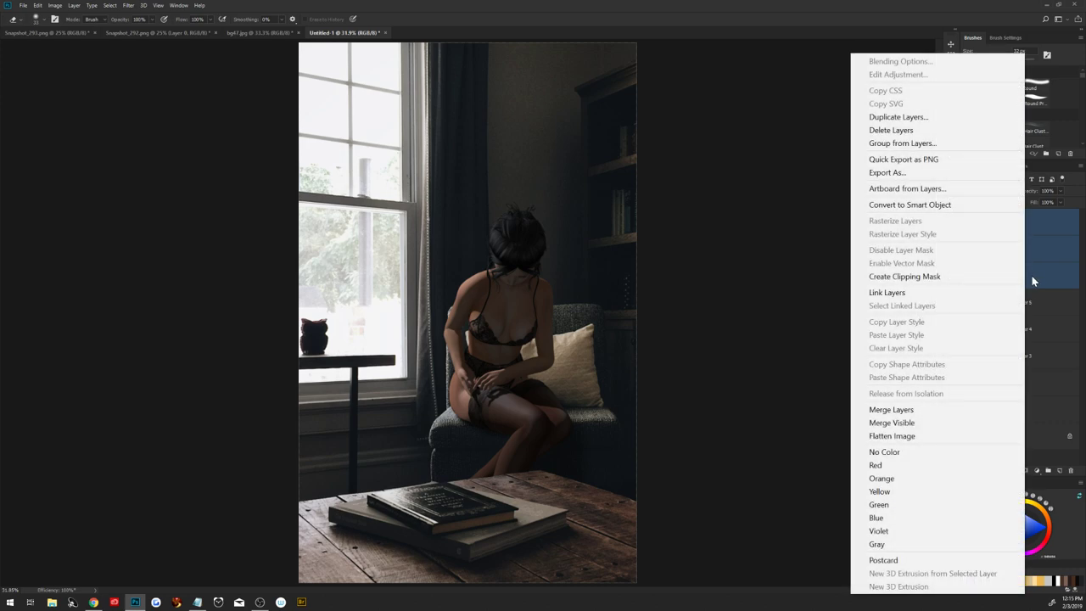
{"action": "left_click", "coordinate": [941, 208]}
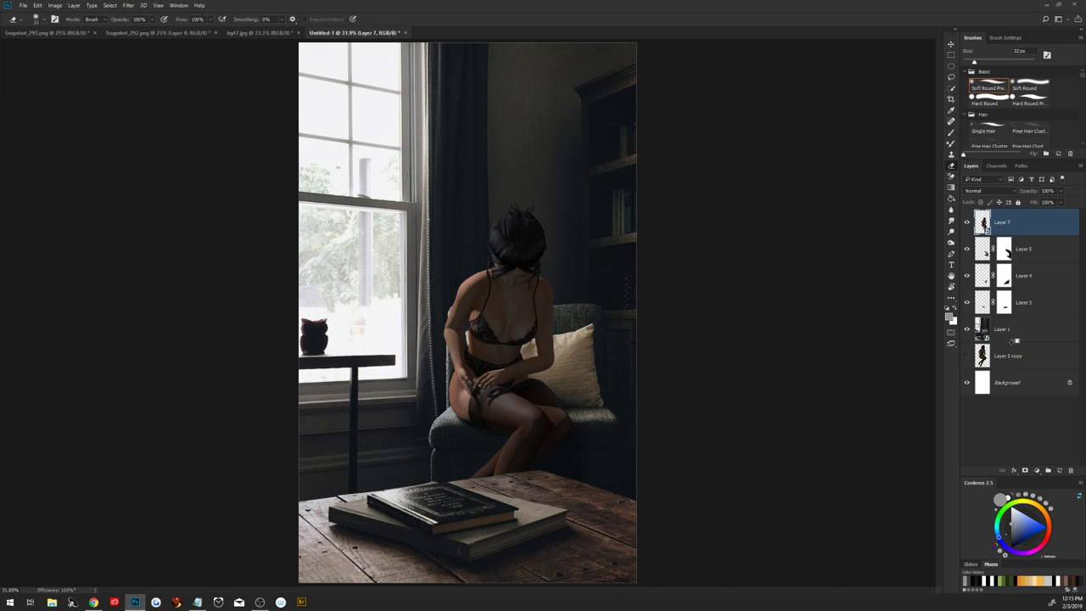
{"action": "key", "text": "ctrl+z"}
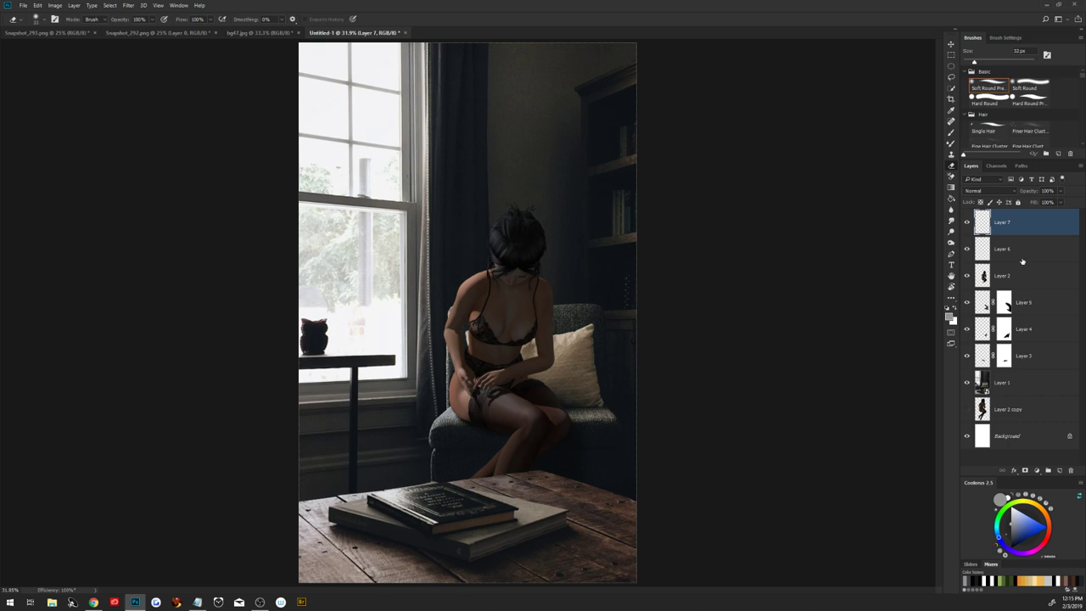
{"action": "left_click", "coordinate": [1018, 279], "text": "shift"}
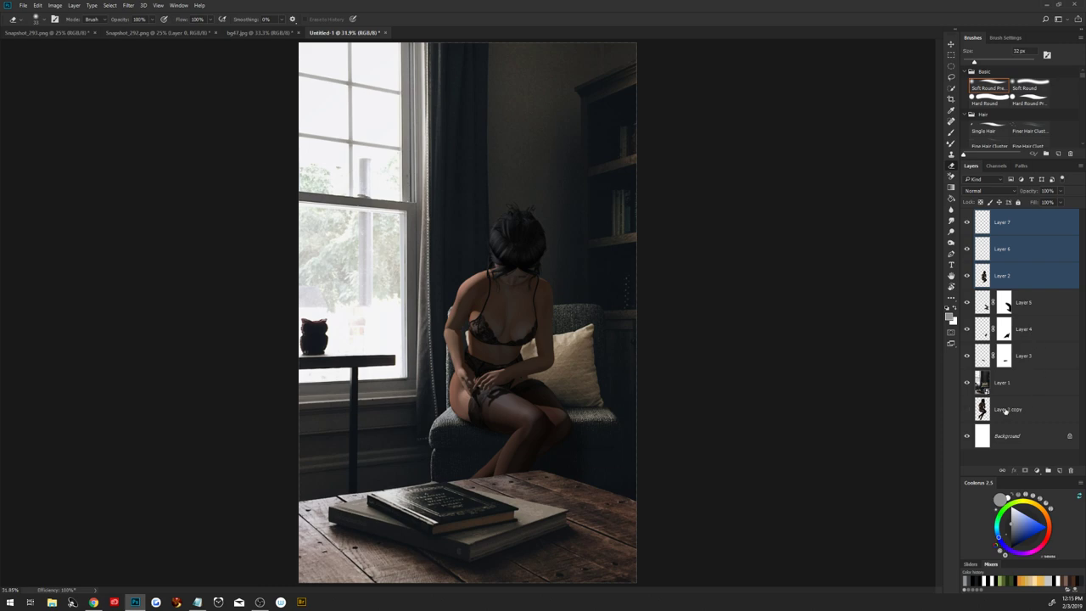
Delete Layer 2 copy, then merge Layers 7, 6 and 2 into a masked smart object.
{"action": "left_click_drag", "start_coordinate": [1011, 414], "coordinate": [1070, 469]}
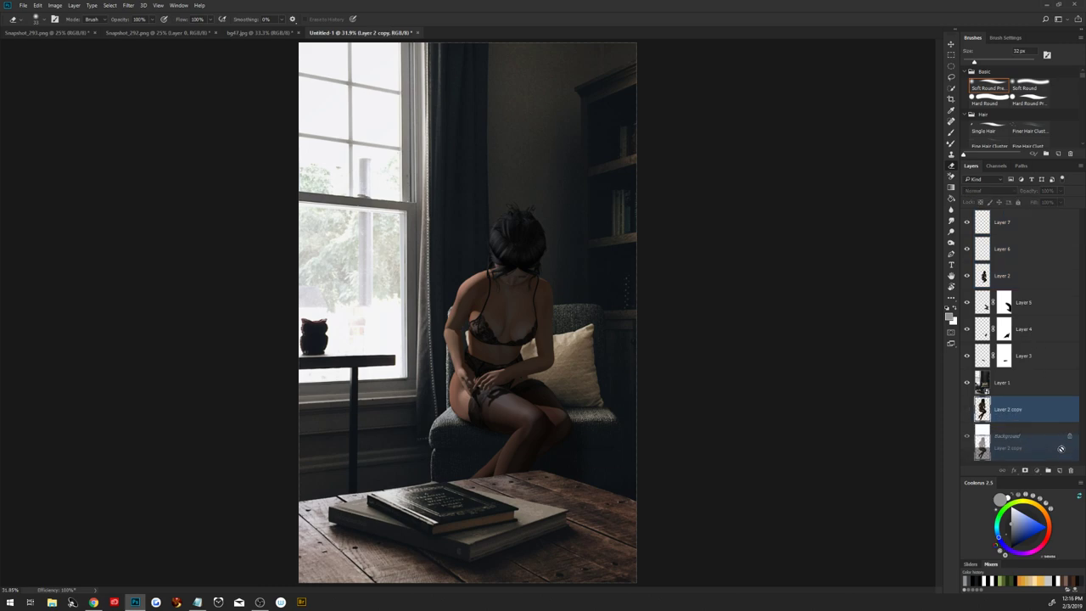
{"action": "left_click", "coordinate": [1018, 233]}
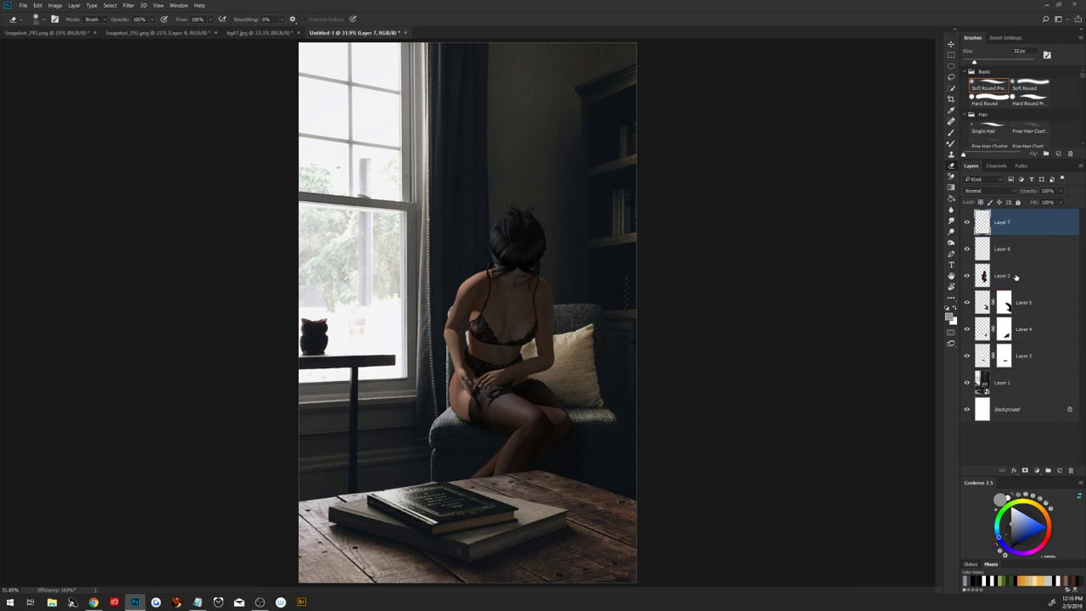
{"action": "left_click", "coordinate": [1017, 277], "text": "shift"}
{"action": "right_click", "coordinate": [1008, 274]}
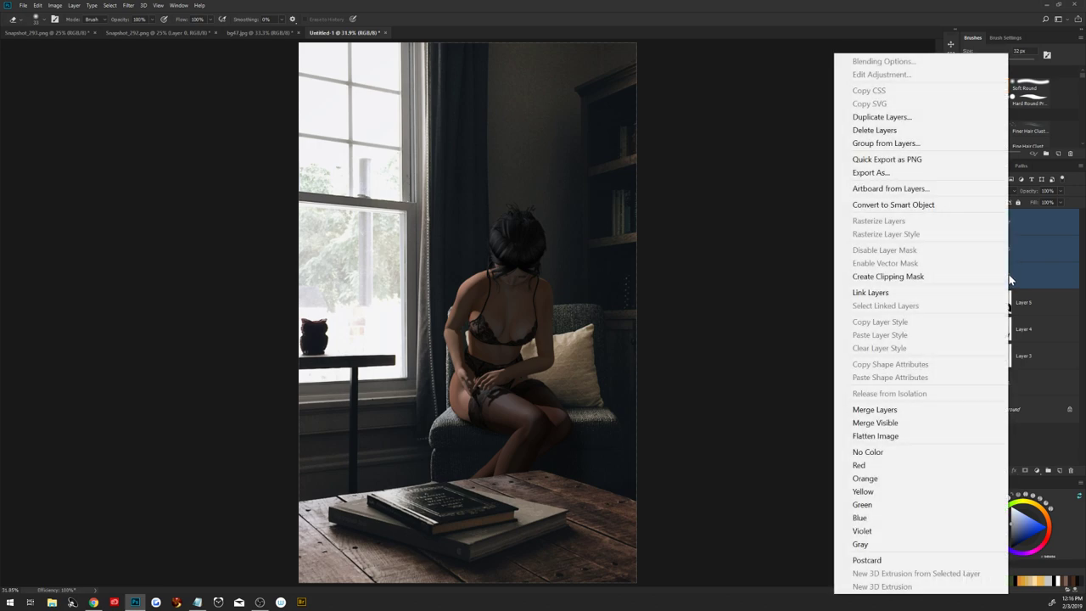
{"action": "left_click", "coordinate": [921, 204]}
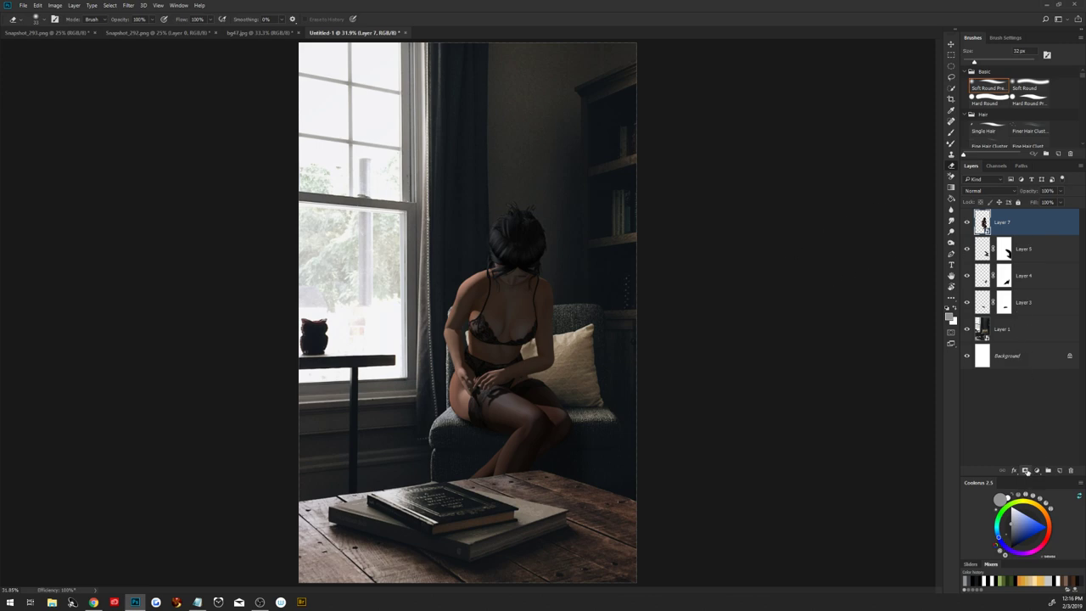
{"action": "left_click", "coordinate": [1025, 470]}
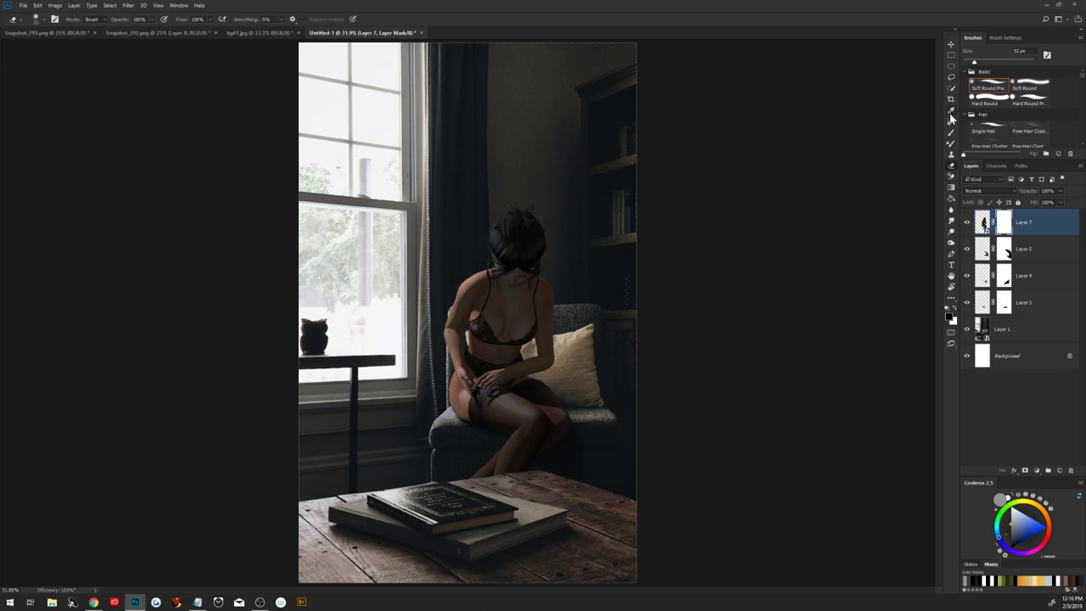
Switch to the large Soft Round brush and zoom in on the figure's head.
{"action": "key", "text": "b"}
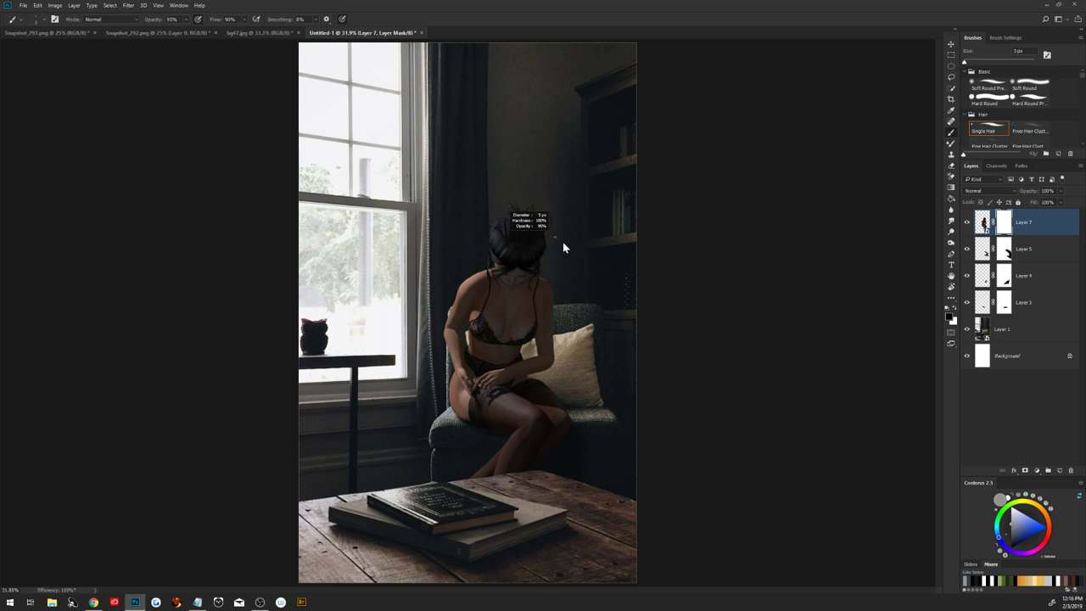
{"action": "key", "text": "shift+comma"}
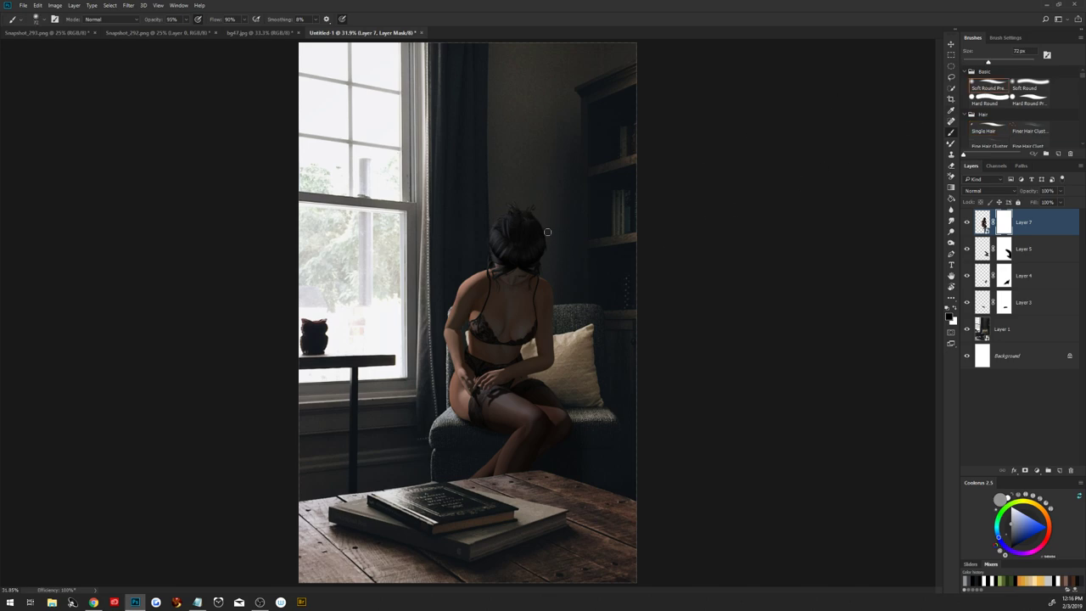
{"action": "key", "text": "z"}
{"action": "left_click_drag", "start_coordinate": [585, 257], "coordinate": [628, 265]}
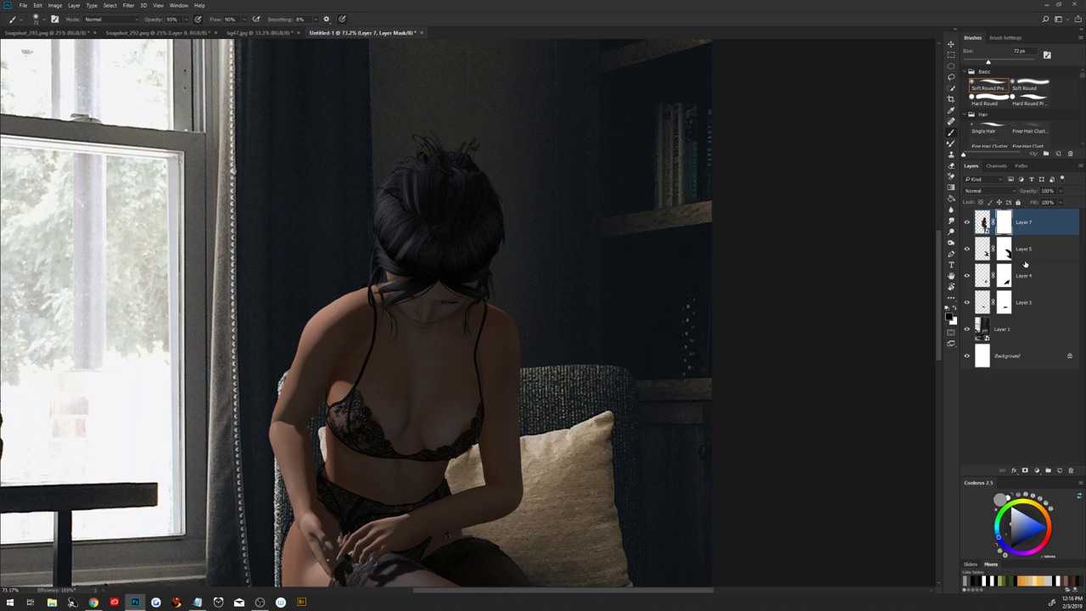
Rasterize Layer 7 and permanently apply its layer mask.
{"action": "right_click", "coordinate": [1005, 225]}
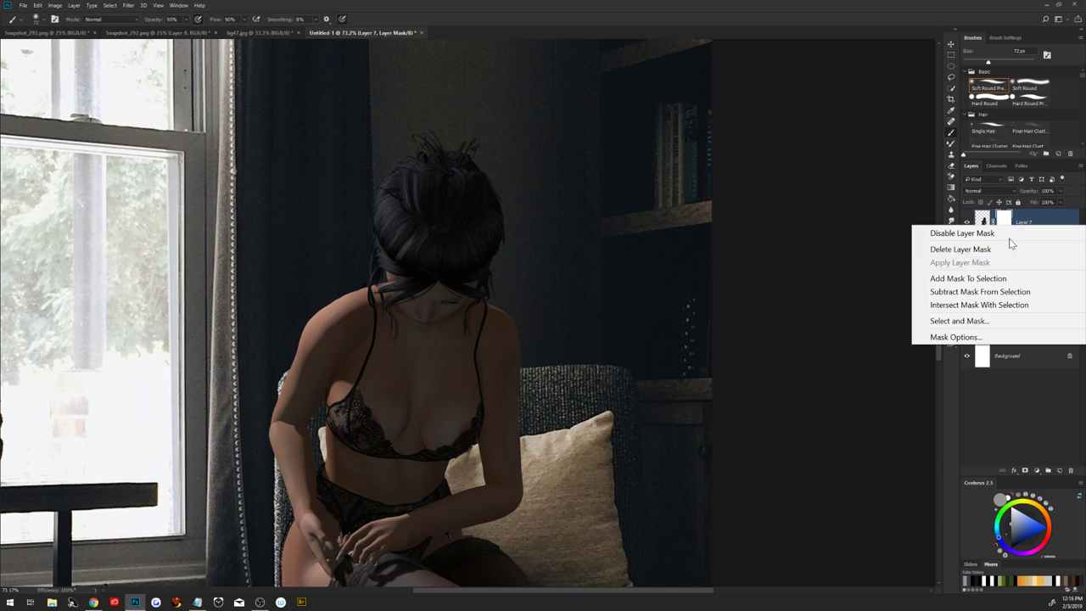
{"action": "left_click", "coordinate": [976, 351]}
{"action": "right_click", "coordinate": [1009, 223]}
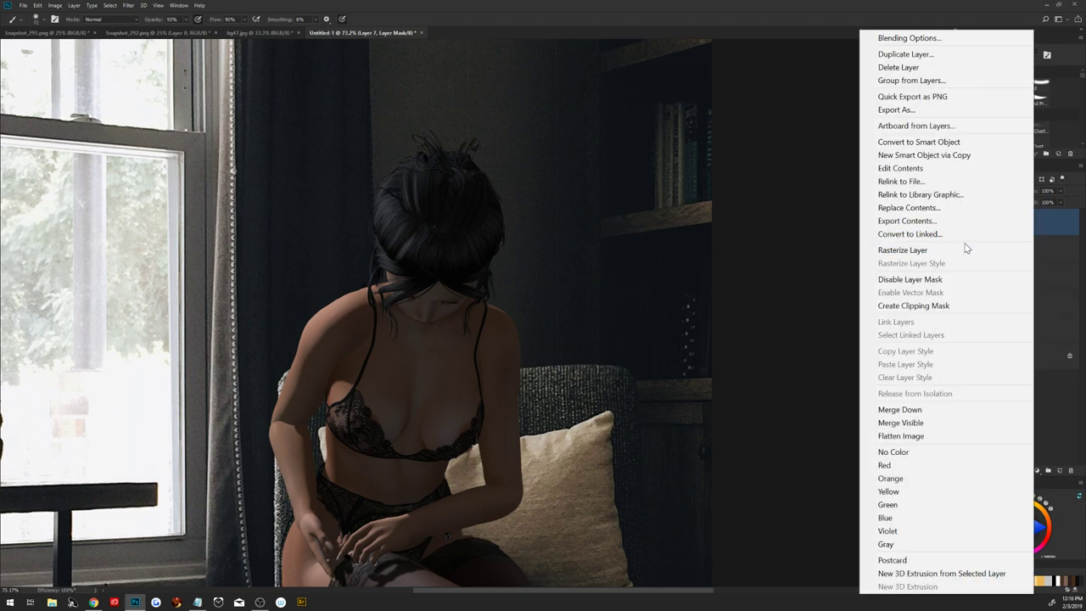
{"action": "left_click", "coordinate": [964, 247]}
{"action": "right_click", "coordinate": [1004, 226]}
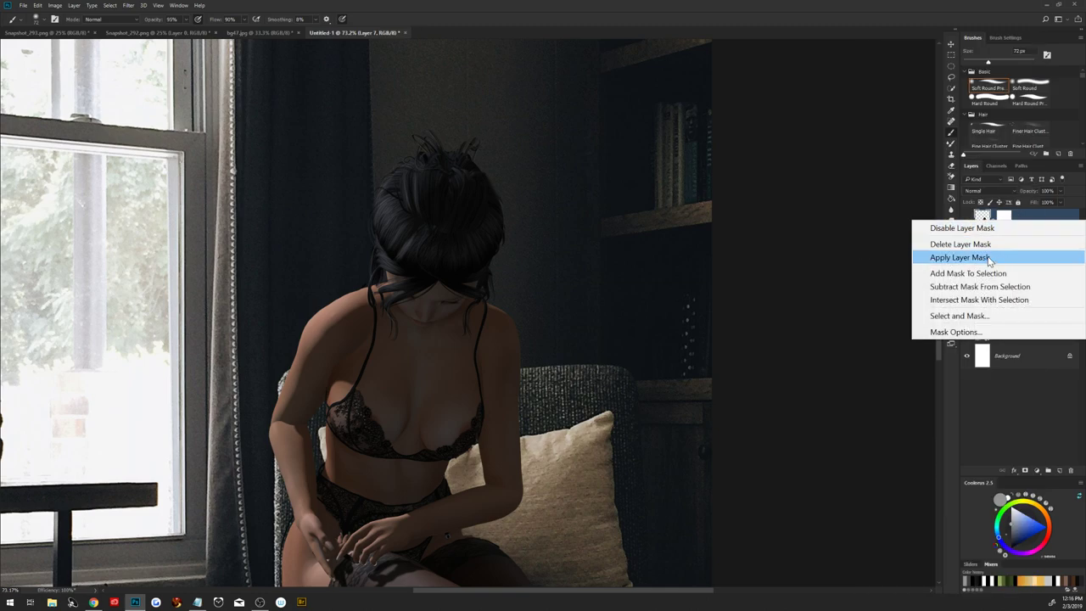
{"action": "left_click", "coordinate": [988, 257]}
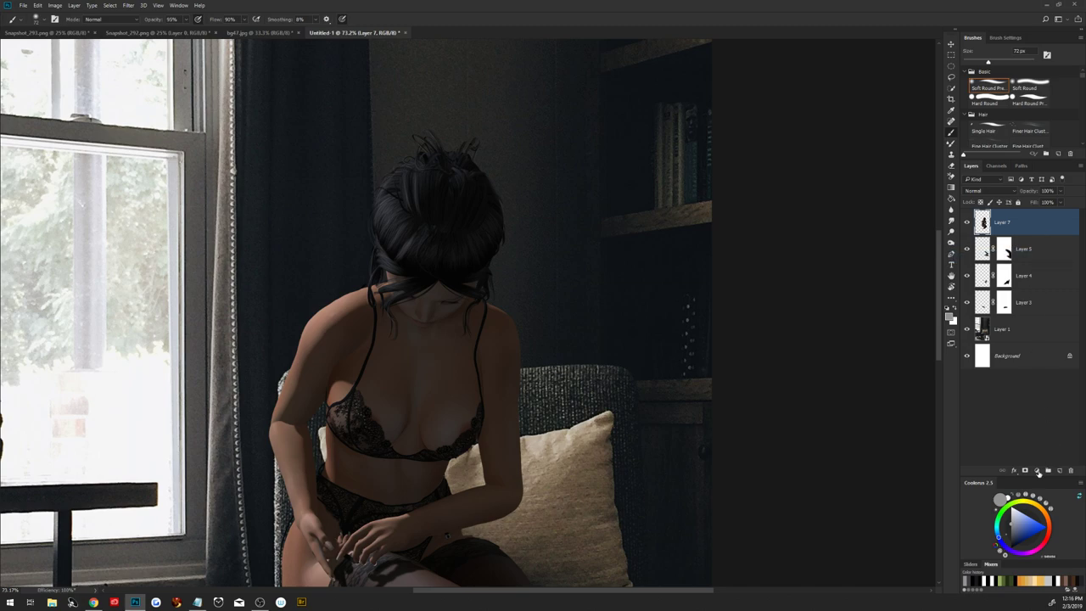
Add a Black & White adjustment layer and move it lower in the layer stack.
{"action": "left_click", "coordinate": [1037, 471]}
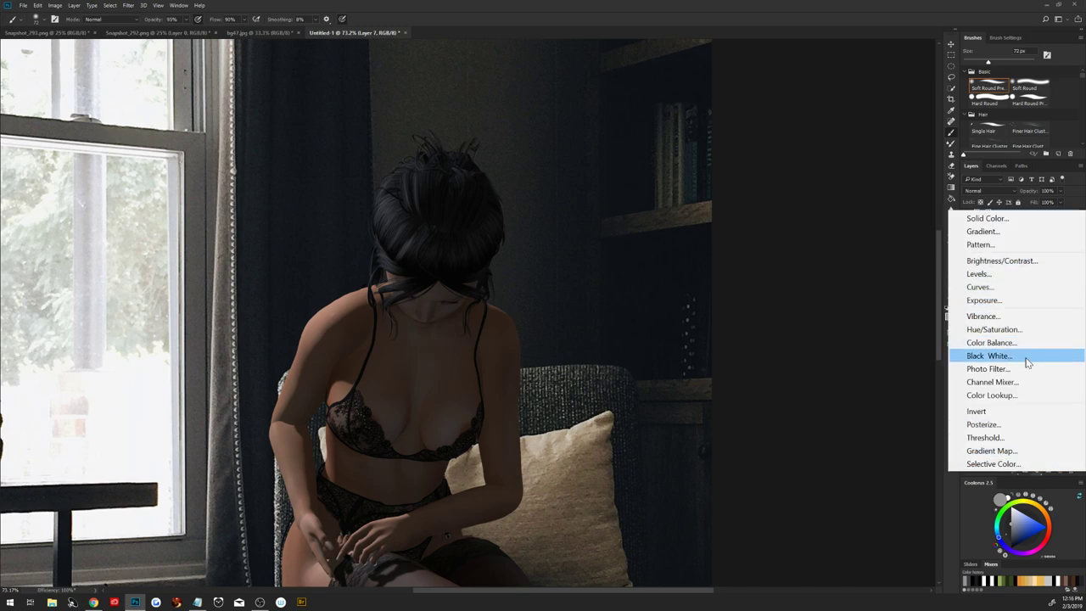
{"action": "left_click", "coordinate": [1028, 358]}
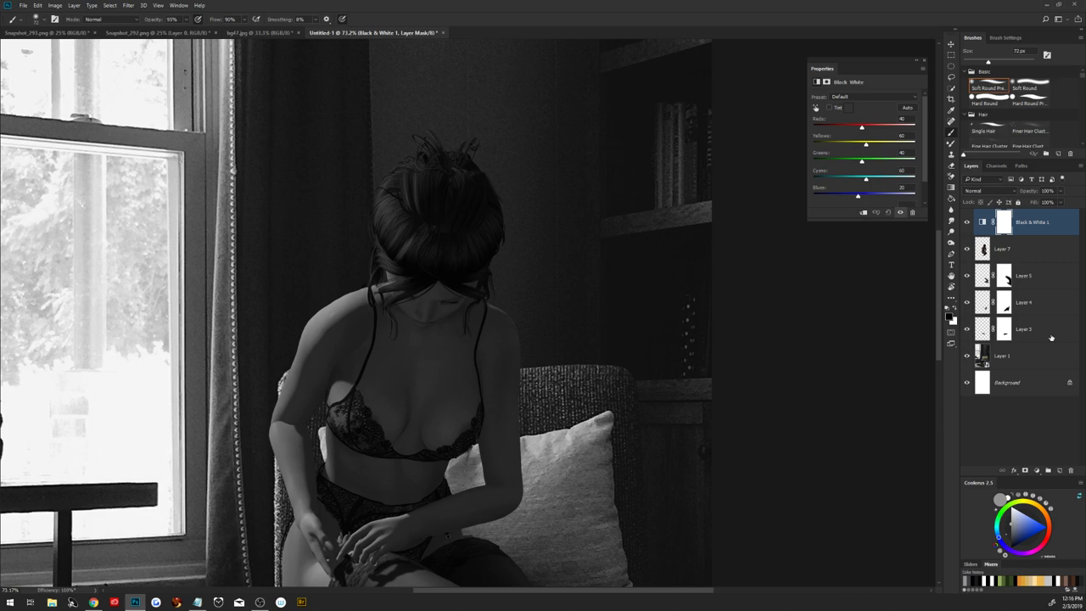
{"action": "key", "text": "z"}
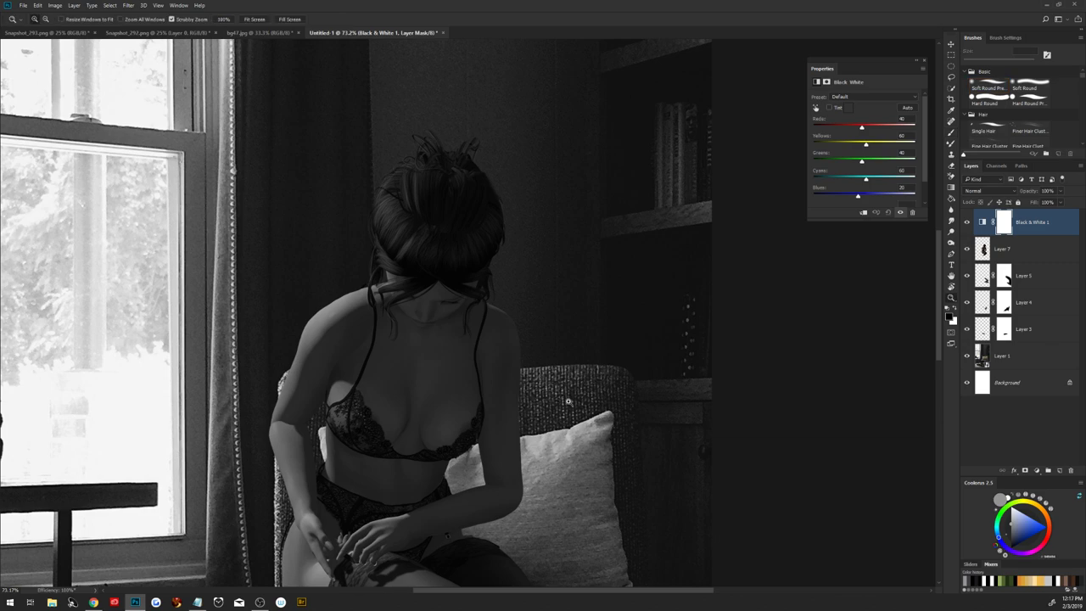
{"action": "left_click_drag", "start_coordinate": [569, 402], "coordinate": [536, 357]}
{"action": "scroll", "coordinate": [542, 363], "scroll_direction": "down", "scroll_amount": 2}
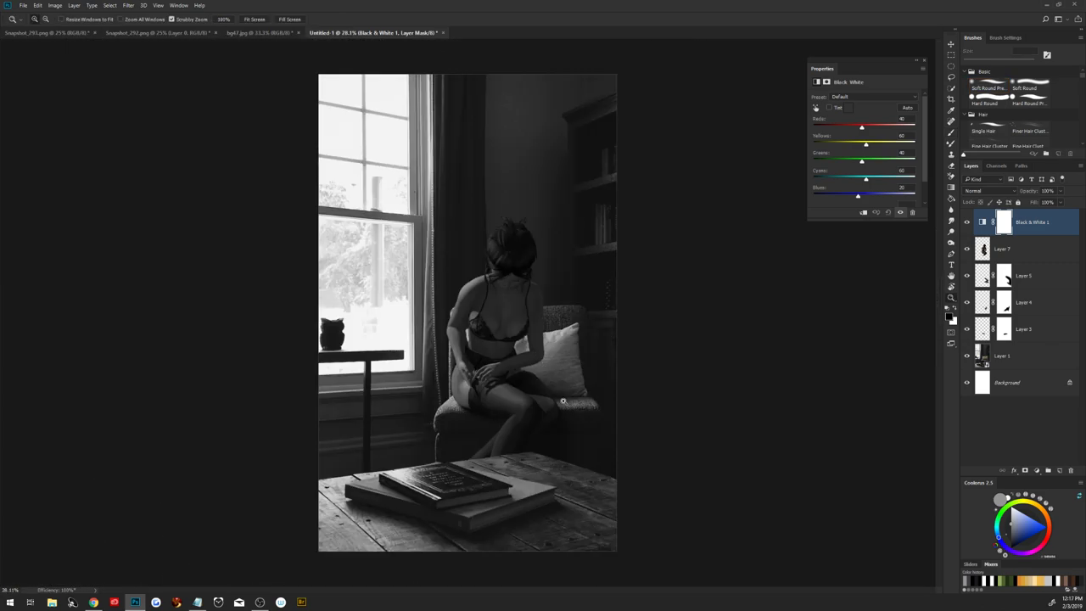
{"action": "key", "text": "b"}
{"action": "scroll", "coordinate": [566, 404], "scroll_direction": "up", "scroll_amount": 1}
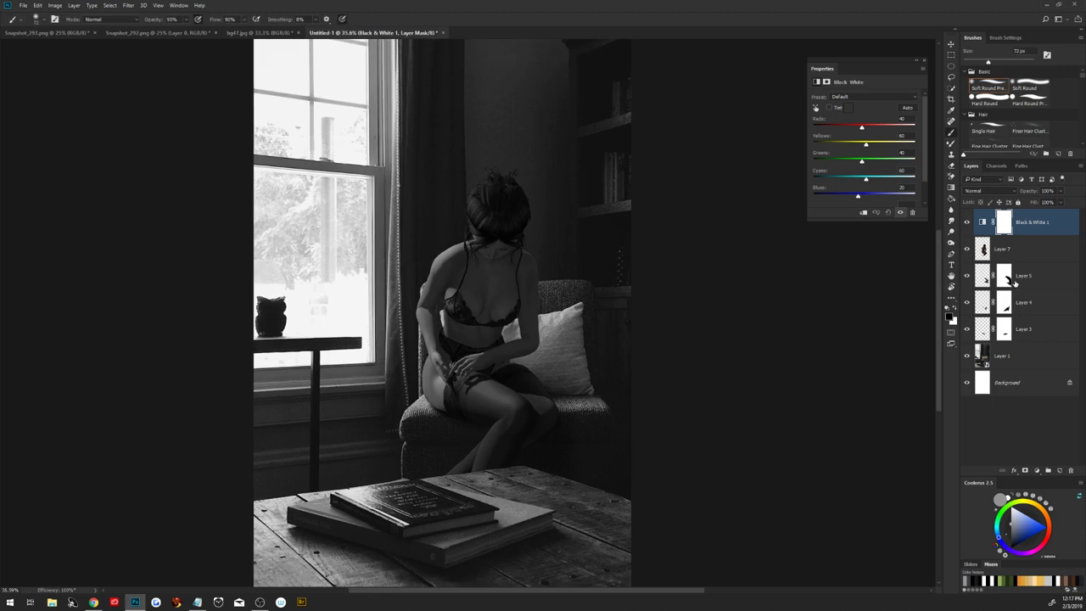
{"action": "left_click", "coordinate": [1032, 245]}
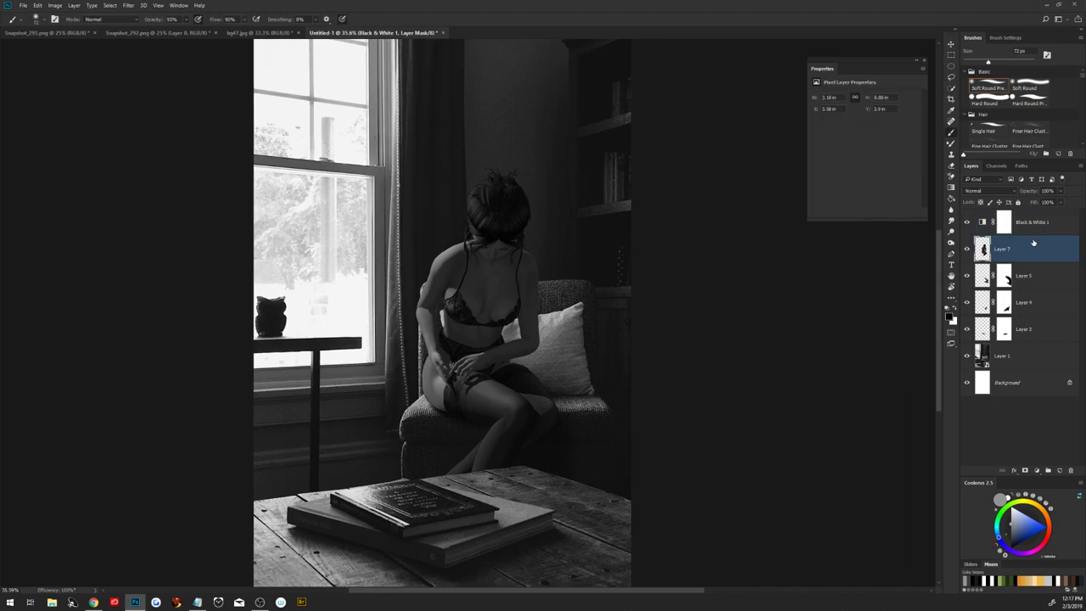
{"action": "mouse_move", "coordinate": [1033, 225]}
{"action": "left_mouse_down"}
{"action": "mouse_move", "coordinate": [1040, 344]}
{"action": "mouse_move", "coordinate": [1033, 222]}
{"action": "left_mouse_up"}
Add a Curves adjustment above Layer 1 and pull in its black and white points.
{"action": "left_click", "coordinate": [1031, 356]}
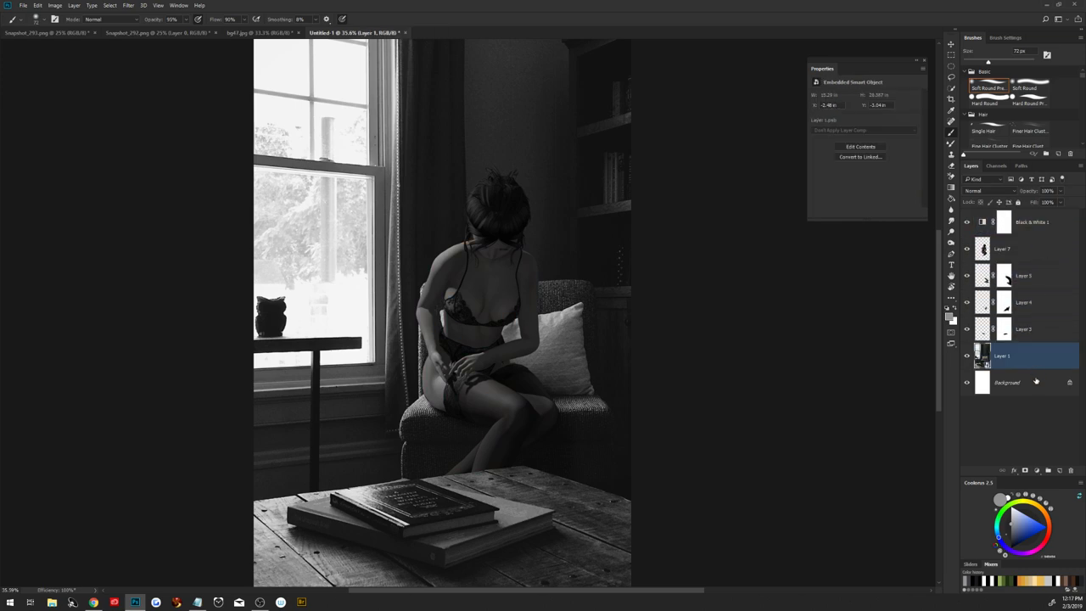
{"action": "left_click", "coordinate": [1036, 470]}
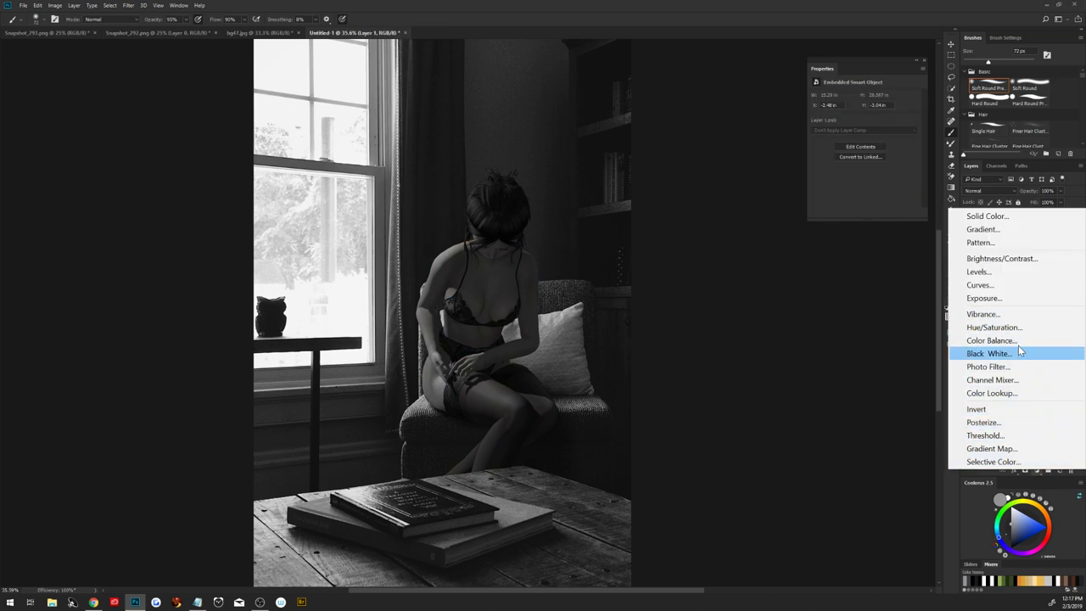
{"action": "left_click", "coordinate": [1017, 284]}
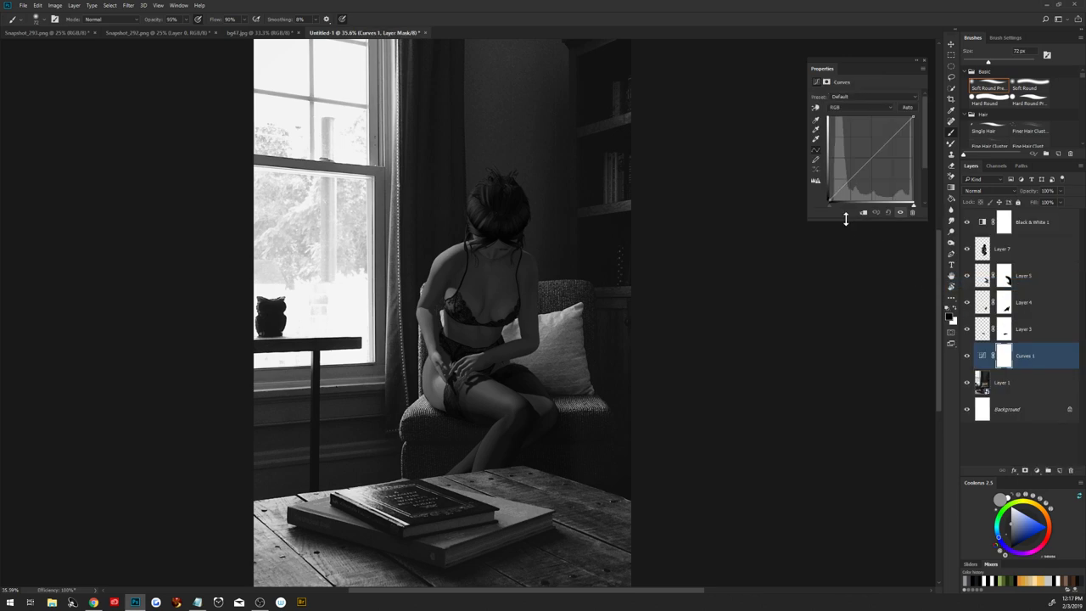
{"action": "mouse_move", "coordinate": [837, 199]}
{"action": "left_mouse_down"}
{"action": "mouse_move", "coordinate": [838, 212]}
{"action": "mouse_move", "coordinate": [915, 210]}
{"action": "left_mouse_up"}
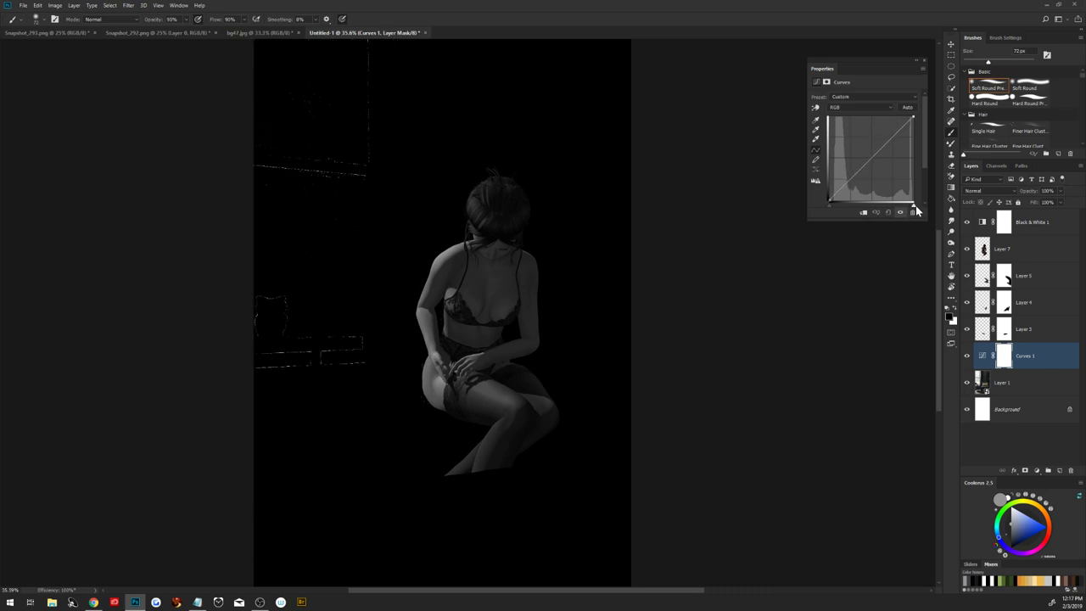
{"action": "left_click_drag", "start_coordinate": [916, 210], "coordinate": [922, 208]}
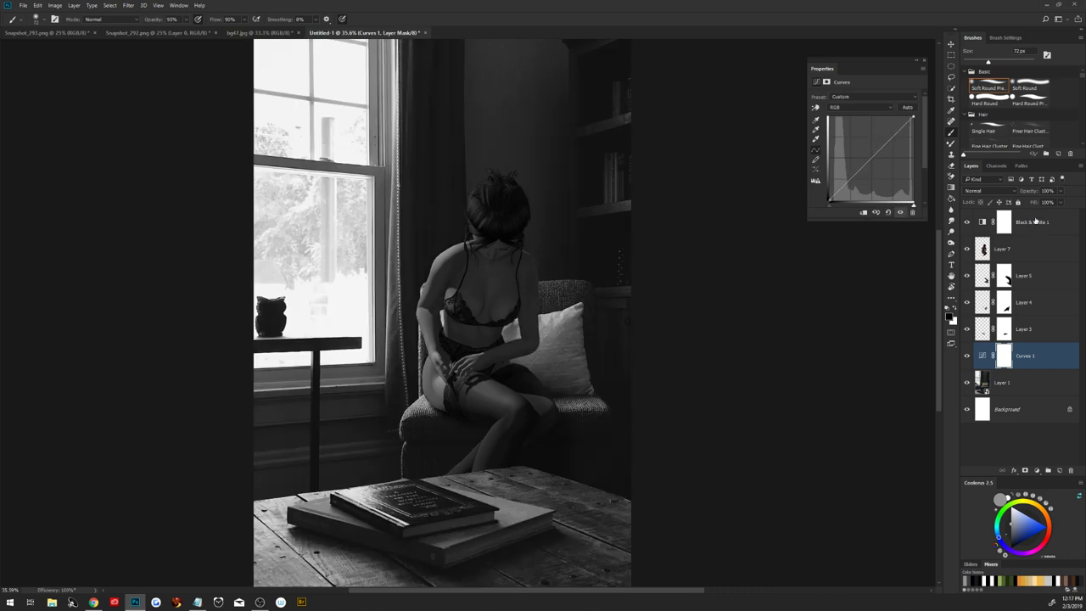
Move Curves 1 under Black & White 1, clip it to Layer 7, and fine-tune the shadow level.
{"action": "left_click_drag", "start_coordinate": [1036, 357], "coordinate": [1041, 246]}
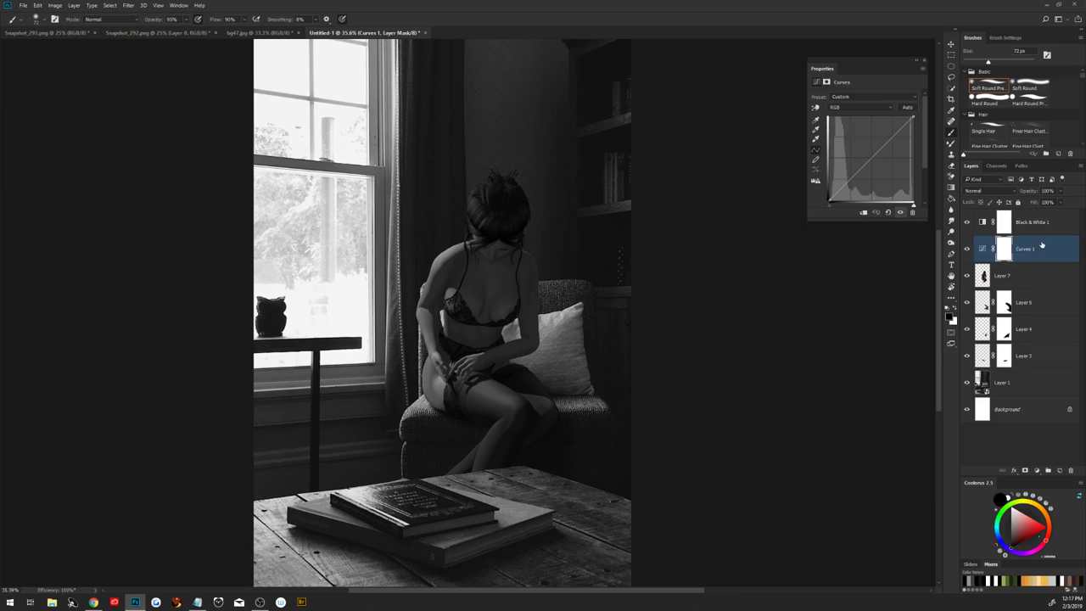
{"action": "right_click", "coordinate": [1041, 246]}
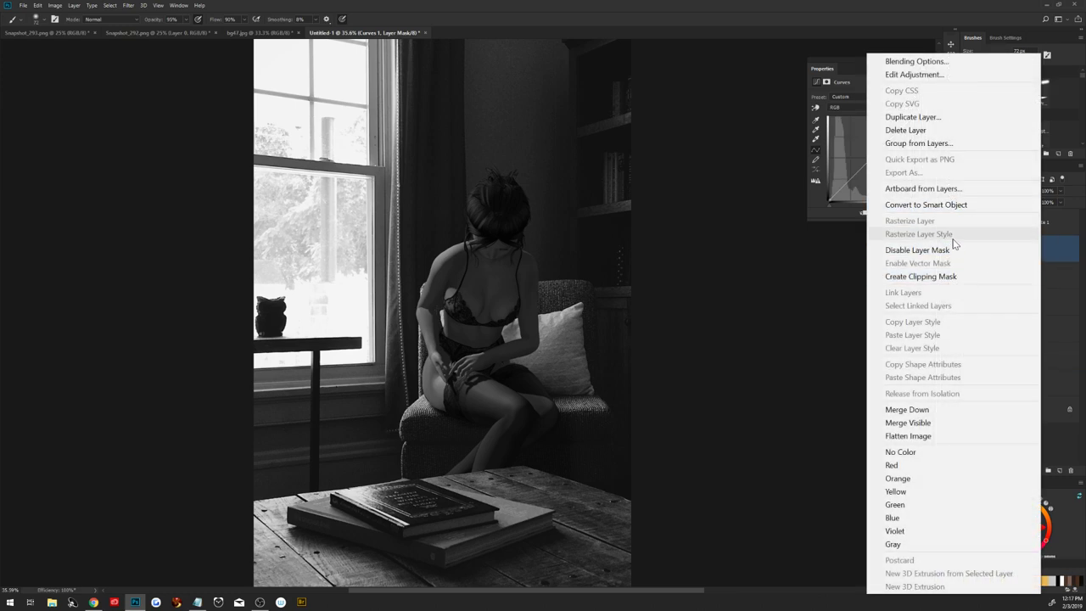
{"action": "left_click", "coordinate": [948, 276]}
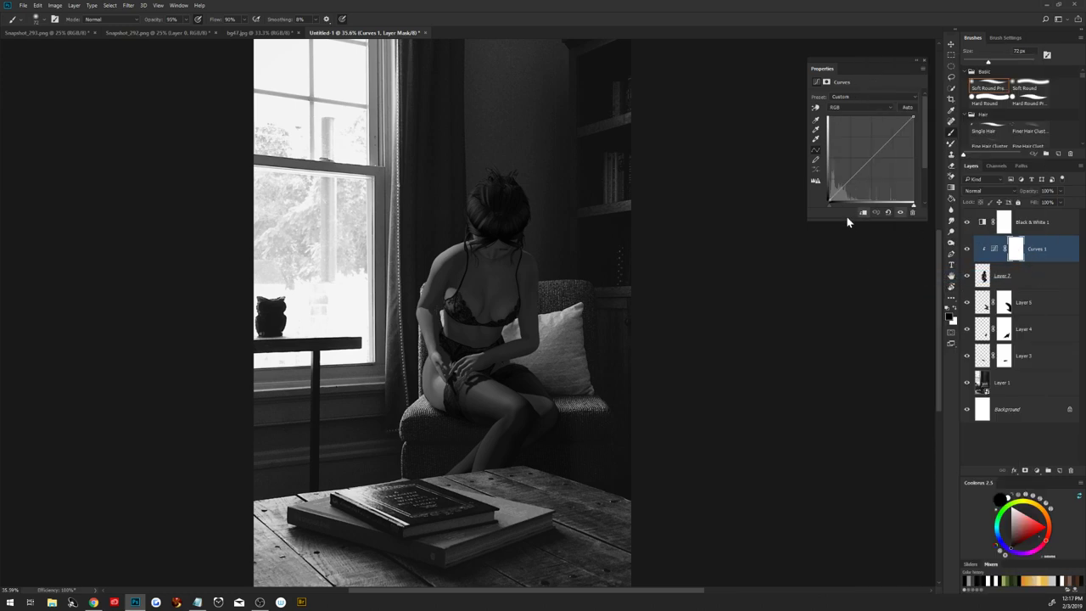
{"action": "left_click_drag", "start_coordinate": [833, 205], "coordinate": [827, 207]}
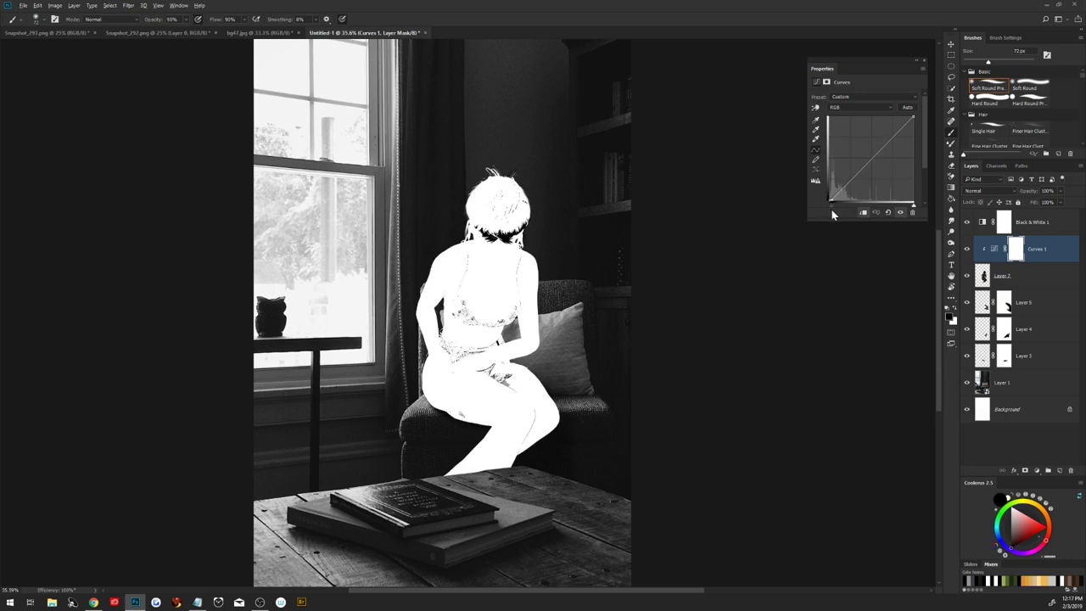
{"action": "left_click_drag", "start_coordinate": [830, 206], "coordinate": [921, 206]}
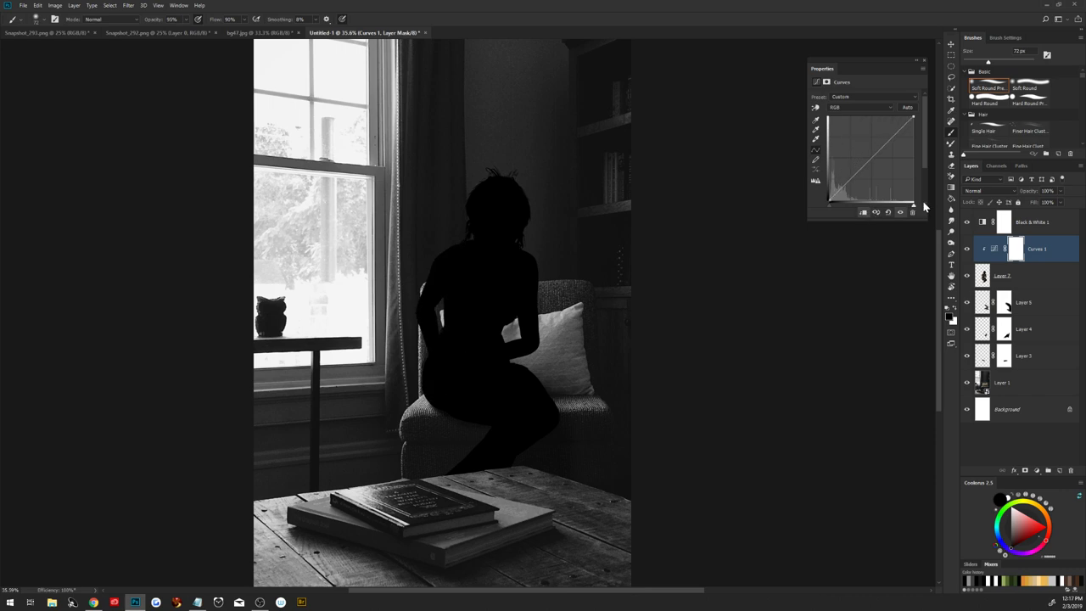
{"action": "left_click", "coordinate": [998, 251]}
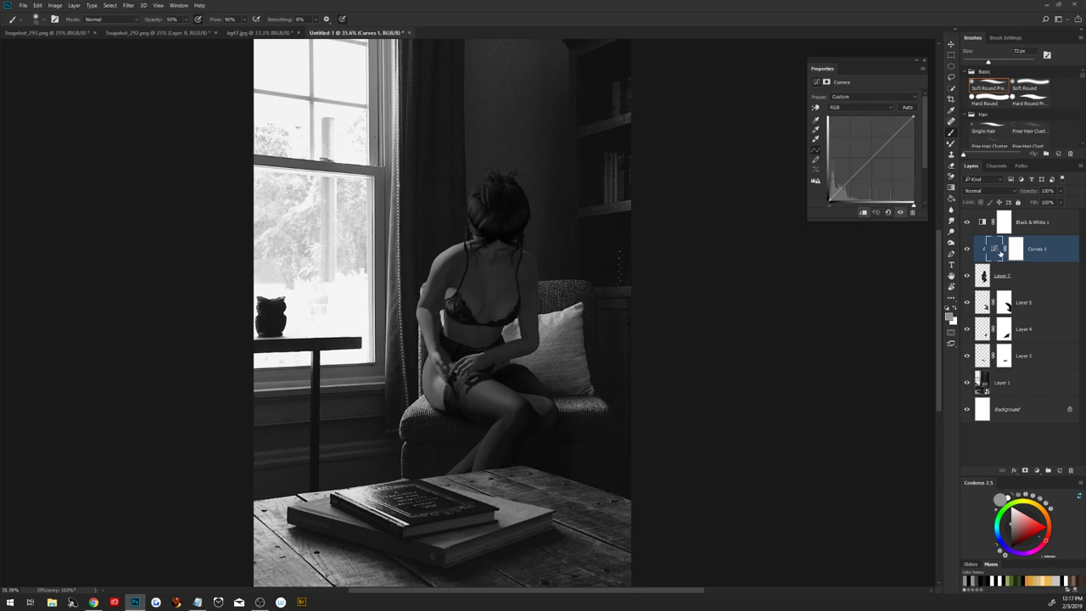
Sample a dark colour with the Eyedropper and inspect its values in the Color Picker.
{"action": "left_click", "coordinate": [951, 110]}
{"action": "left_click", "coordinate": [602, 177]}
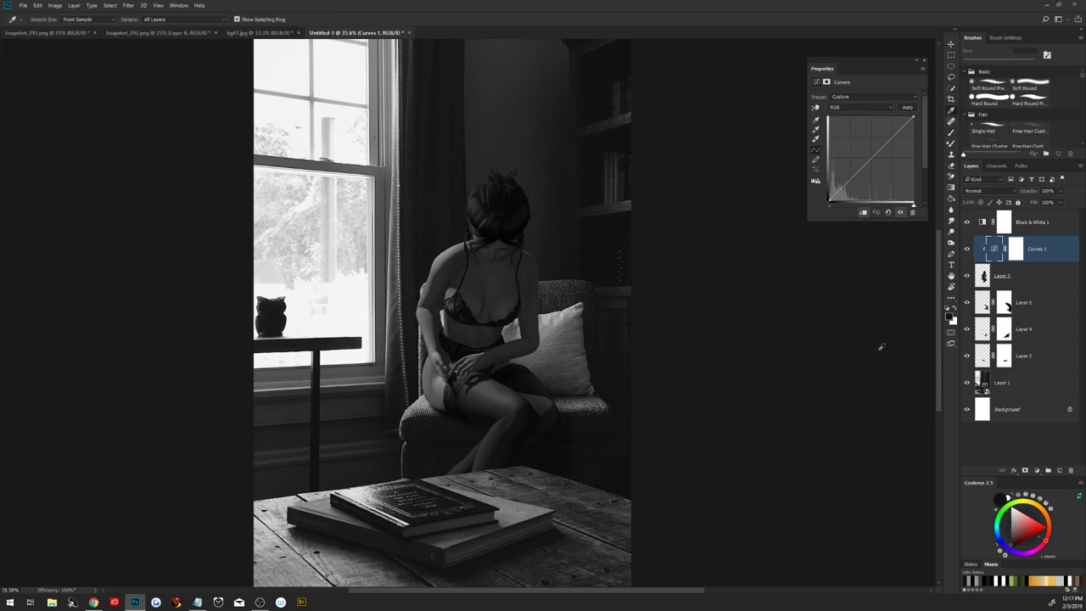
{"action": "left_click", "coordinate": [950, 316]}
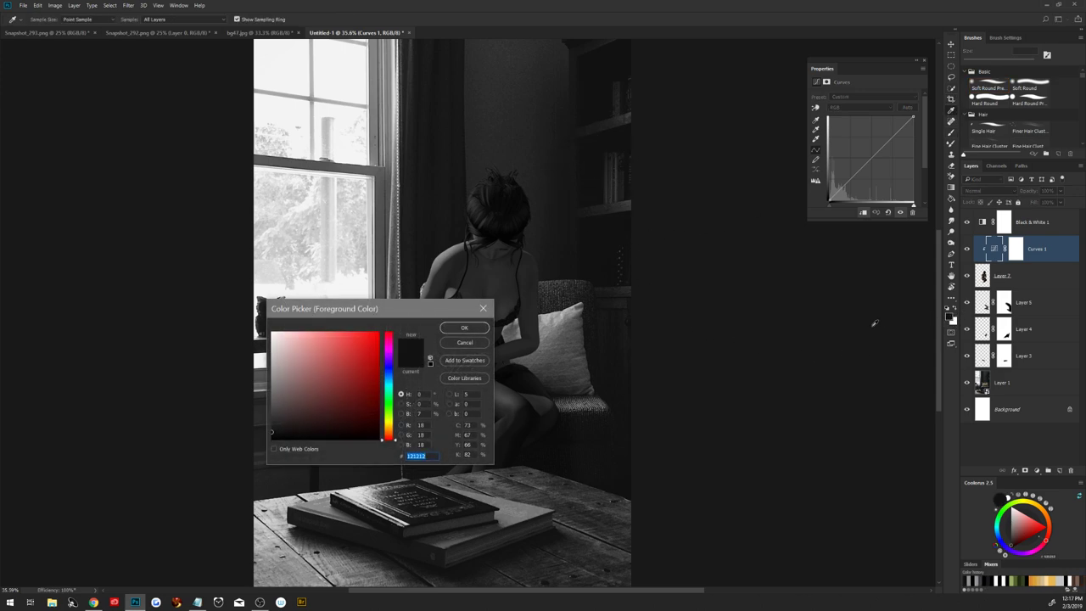
{"action": "left_click", "coordinate": [473, 342]}
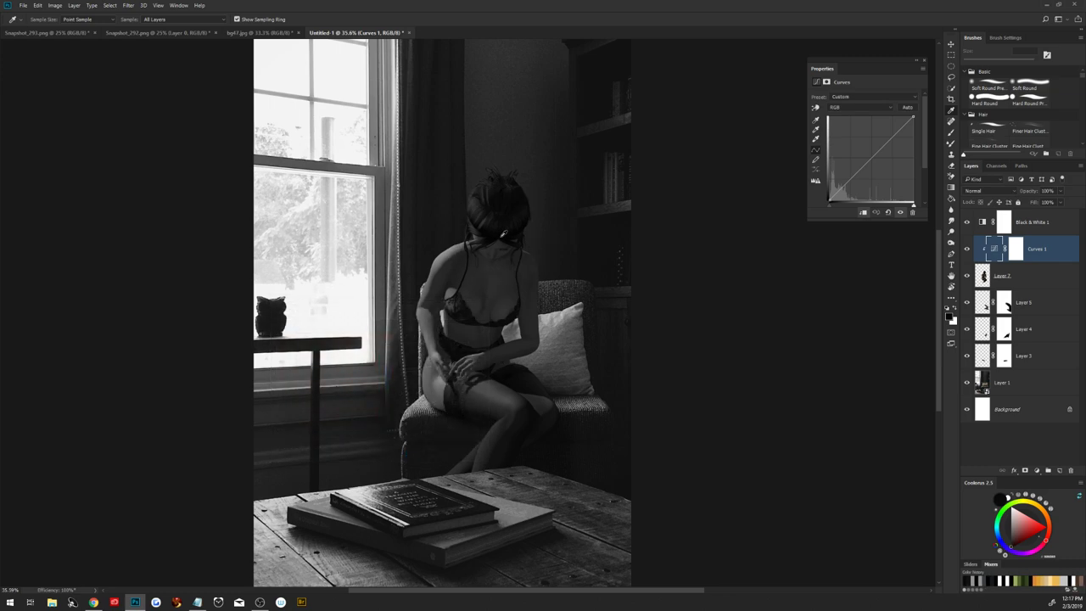
{"action": "left_click", "coordinate": [950, 316]}
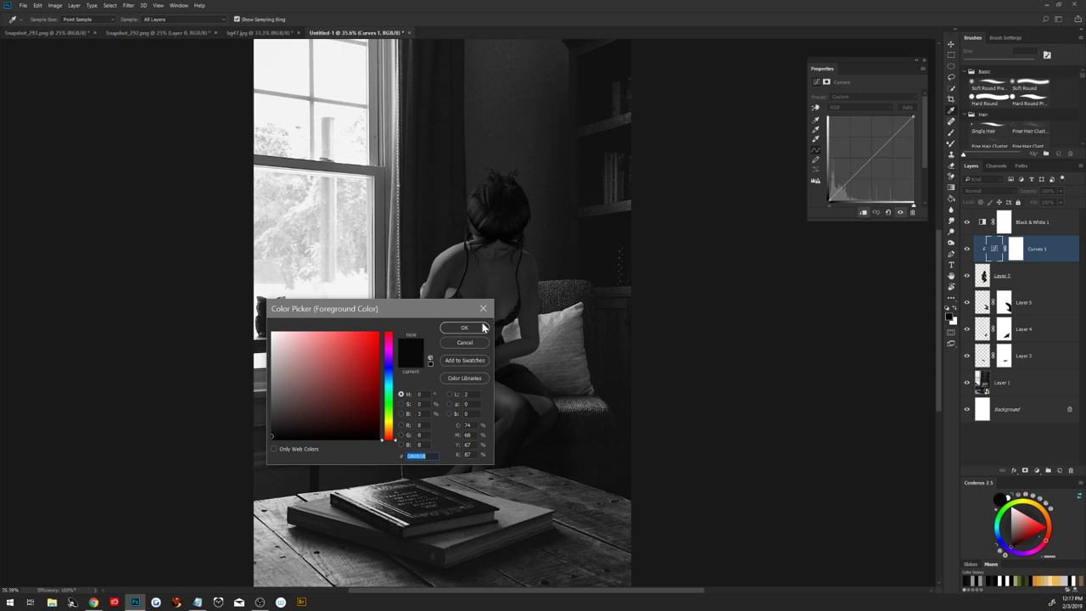
{"action": "left_click_drag", "start_coordinate": [449, 308], "coordinate": [861, 265]}
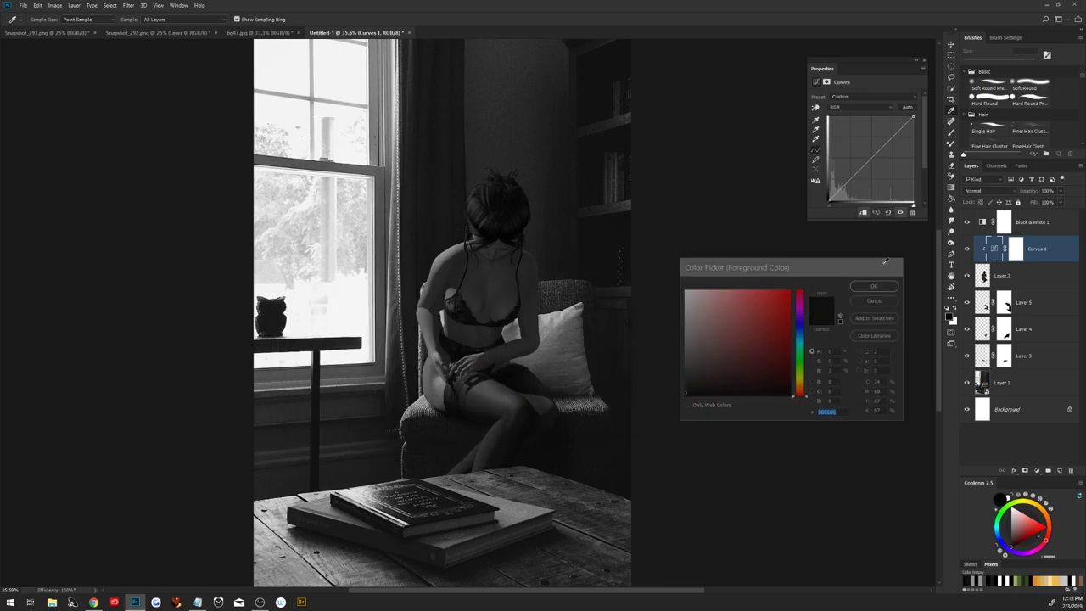
{"action": "left_click", "coordinate": [874, 289]}
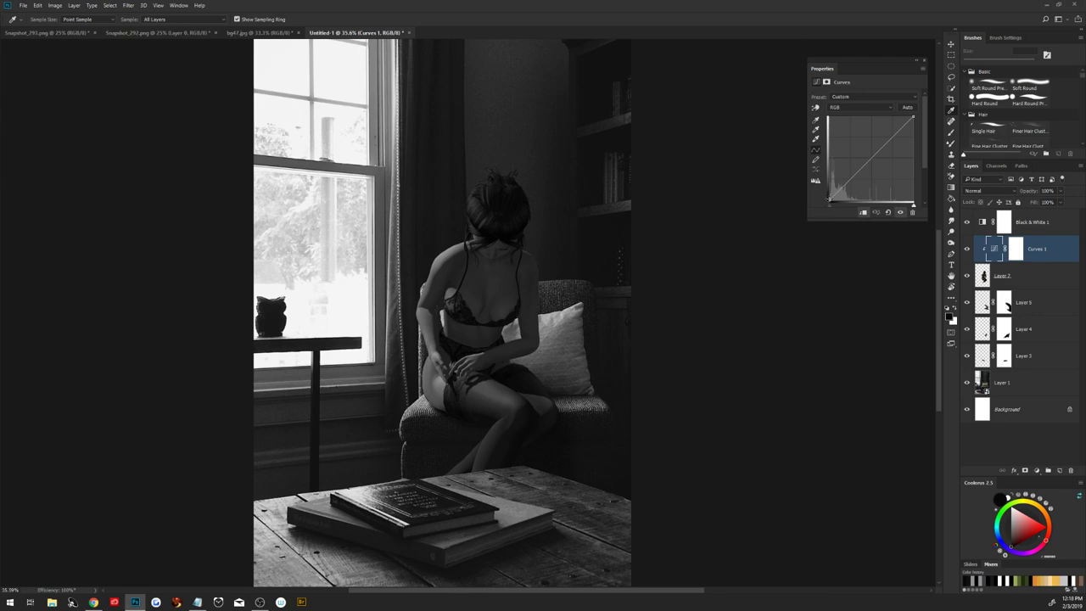
Nudge the Curves 1 black point up slightly and check the dark tone on the woman's head.
{"action": "left_click_drag", "start_coordinate": [828, 200], "coordinate": [828, 199]}
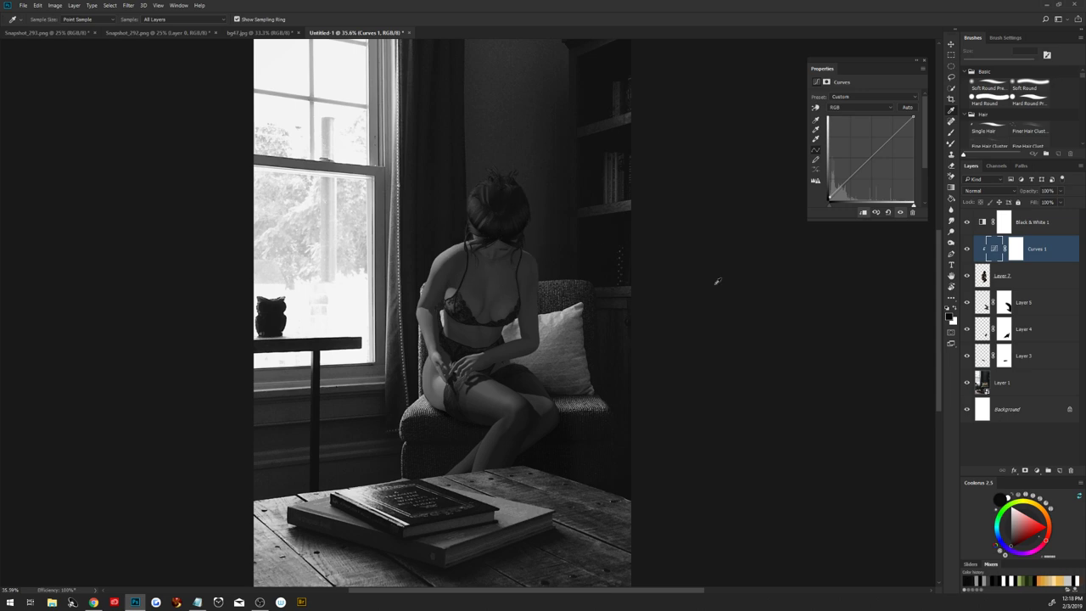
{"action": "left_click", "coordinate": [950, 316]}
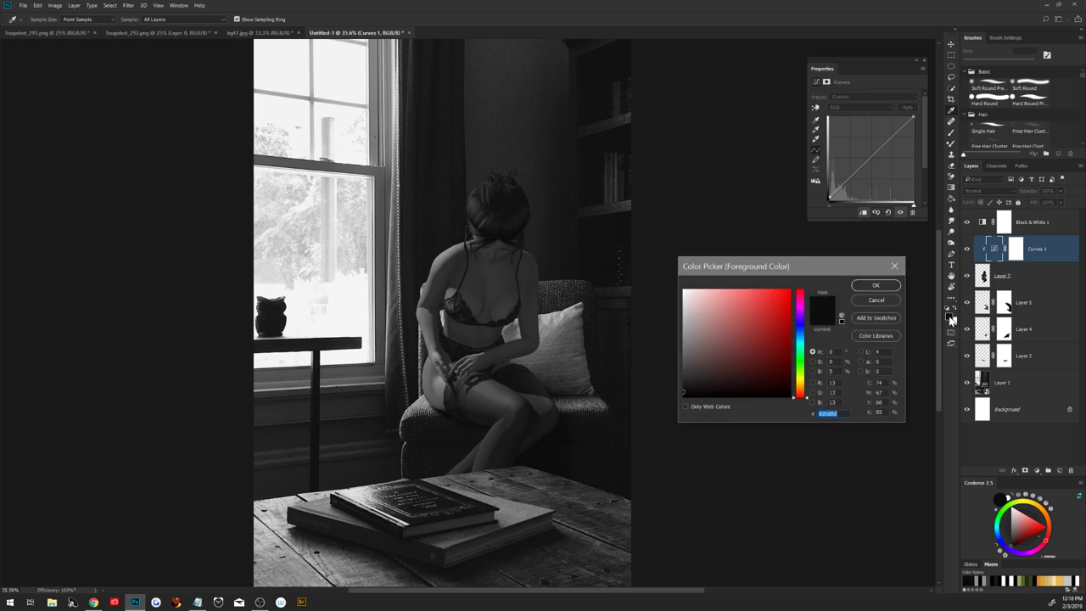
{"action": "left_click", "coordinate": [875, 300]}
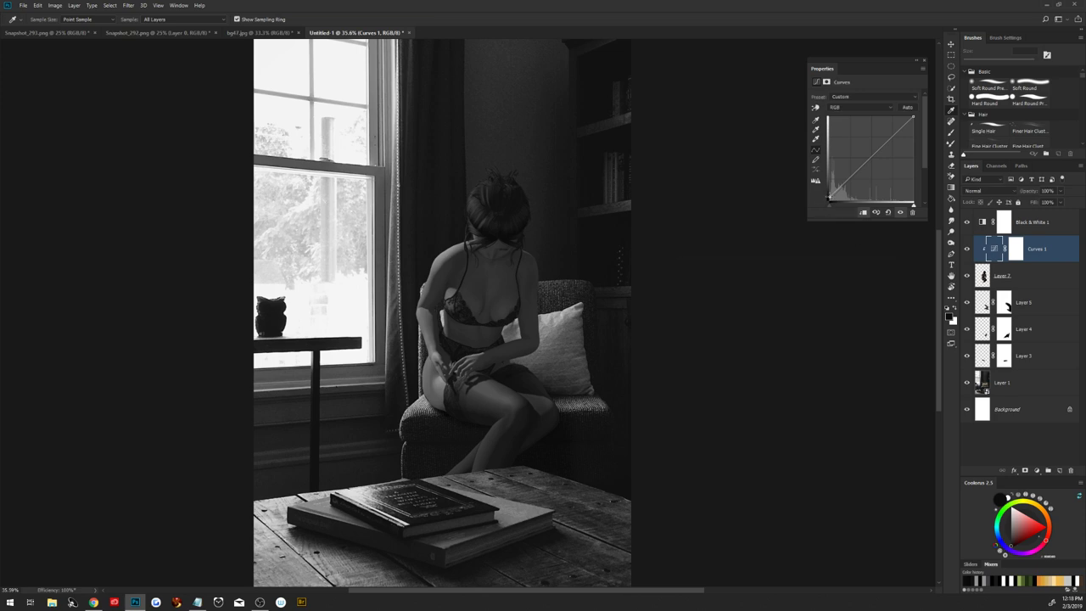
{"action": "left_click_drag", "start_coordinate": [828, 198], "coordinate": [827, 195]}
{"action": "left_click", "coordinate": [498, 235]}
{"action": "left_click", "coordinate": [949, 317]}
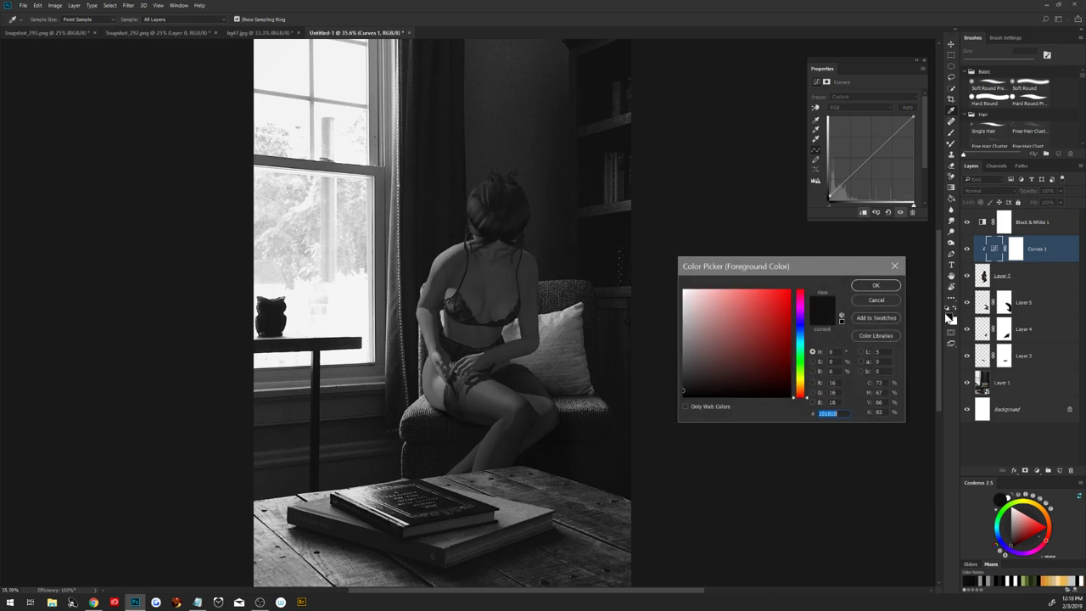
{"action": "left_click", "coordinate": [891, 300]}
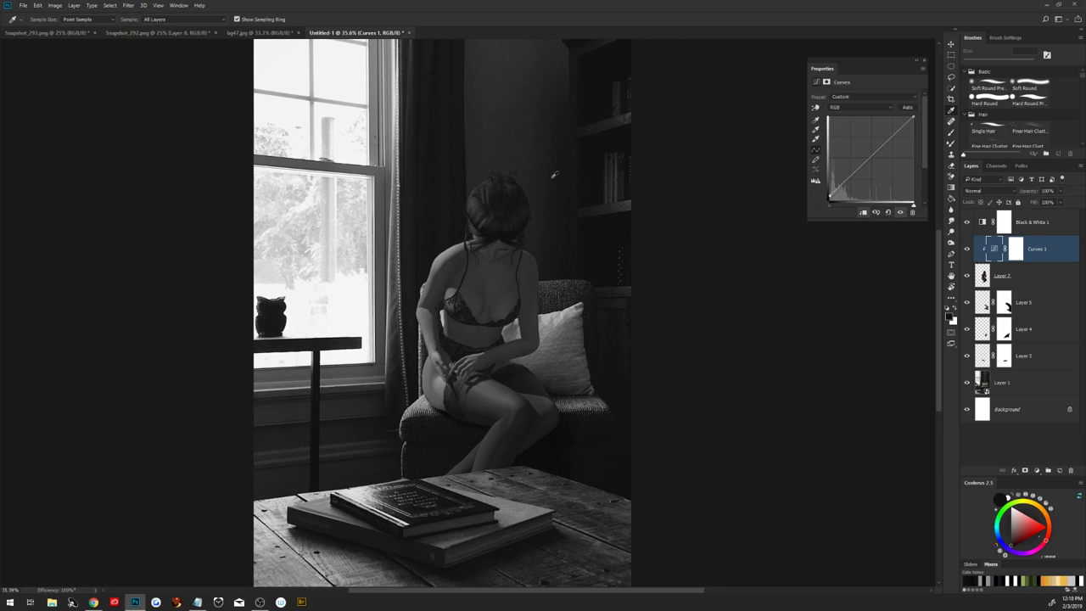
Swap foreground and background colours, then sample a mid grey and read its values.
{"action": "key", "text": "x"}
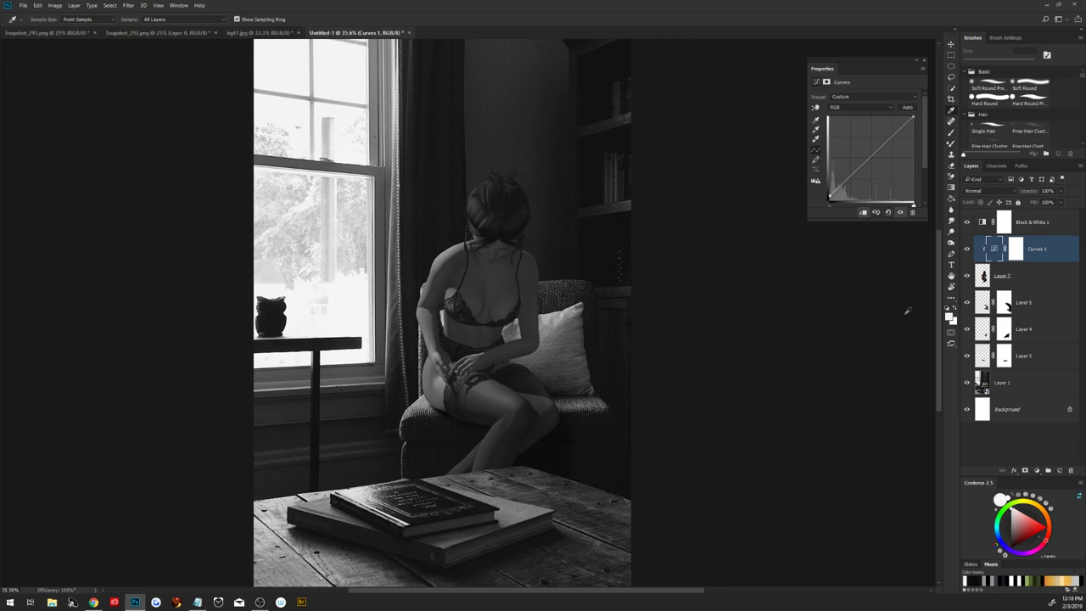
{"action": "left_click", "coordinate": [950, 319]}
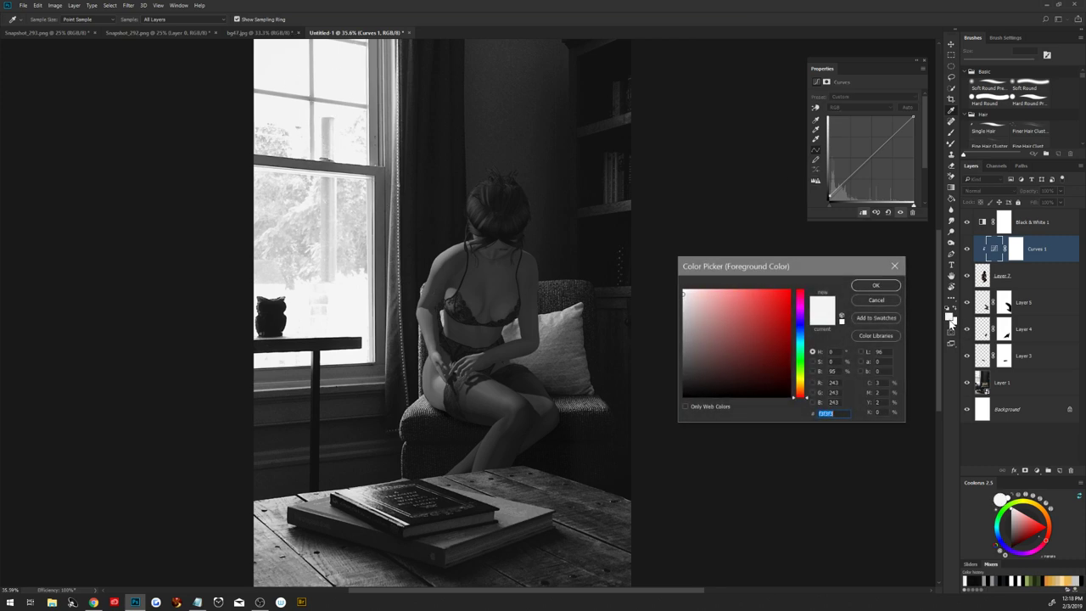
{"action": "left_click", "coordinate": [861, 300]}
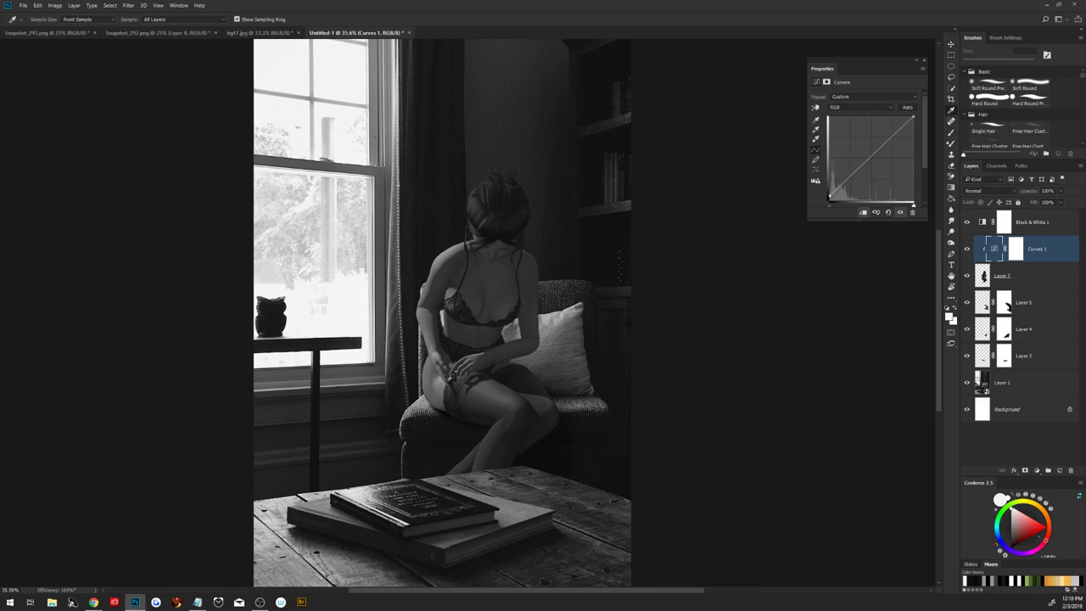
{"action": "left_click", "coordinate": [441, 379]}
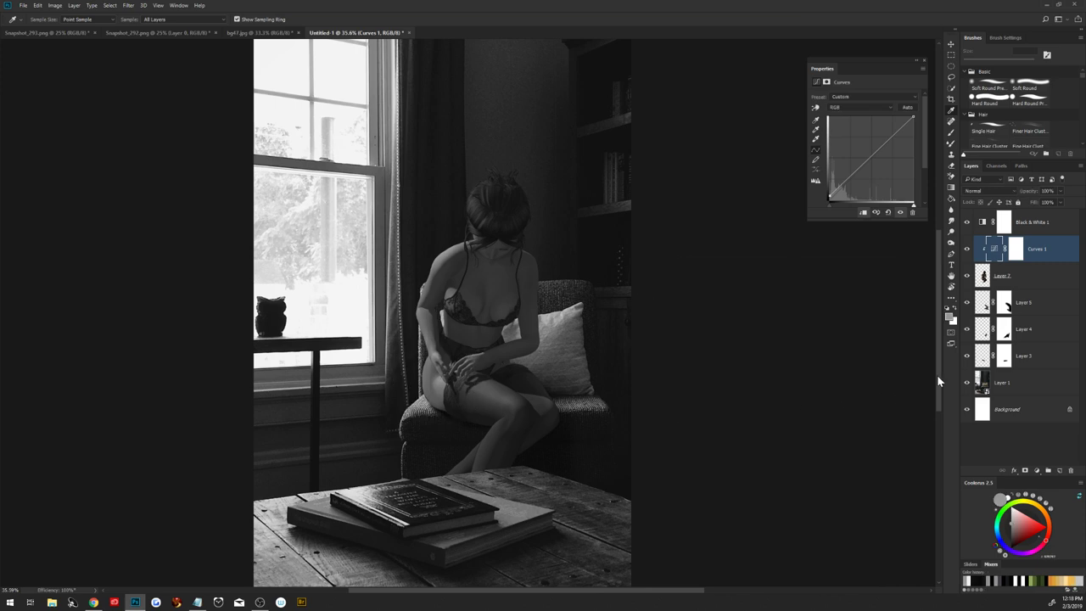
{"action": "left_click", "coordinate": [949, 315]}
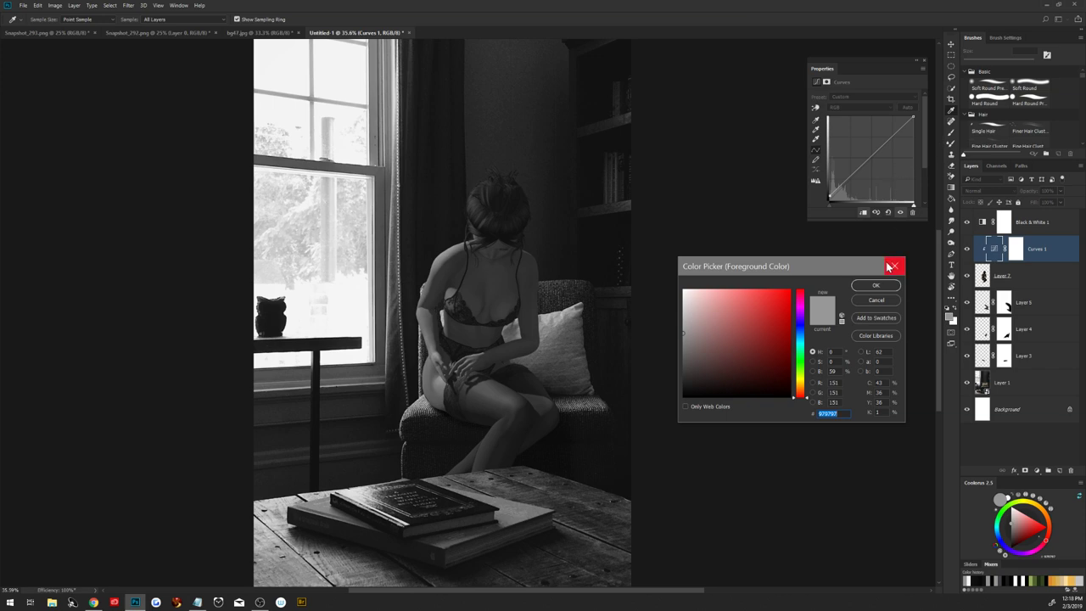
{"action": "left_click", "coordinate": [876, 301]}
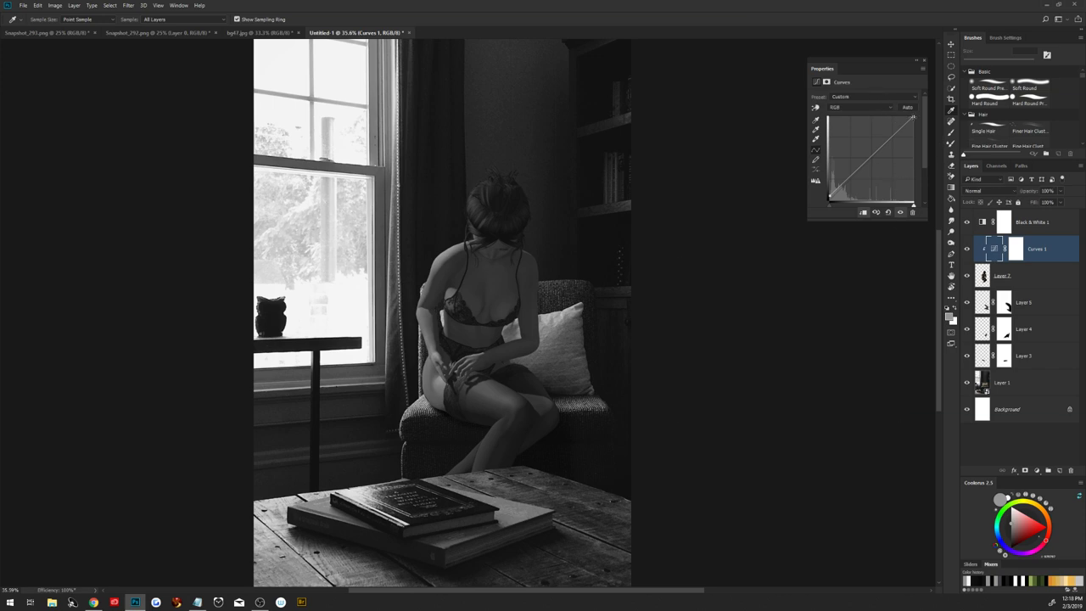
Pull the Curves 1 white point inward and check a highlight tone on the woman's legs.
{"action": "left_click_drag", "start_coordinate": [914, 115], "coordinate": [882, 116]}
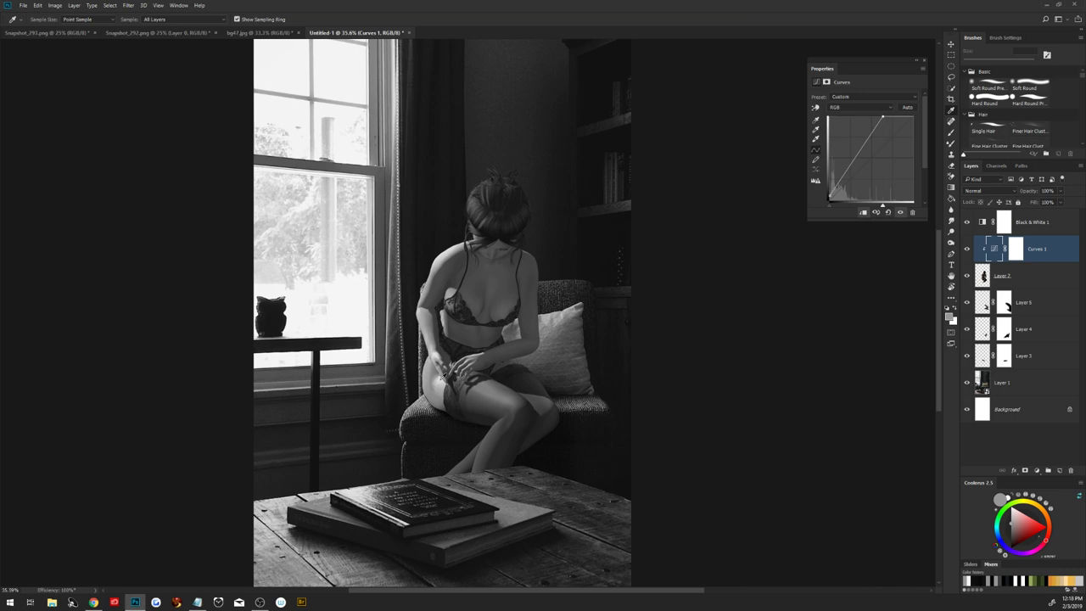
{"action": "left_click", "coordinate": [440, 380]}
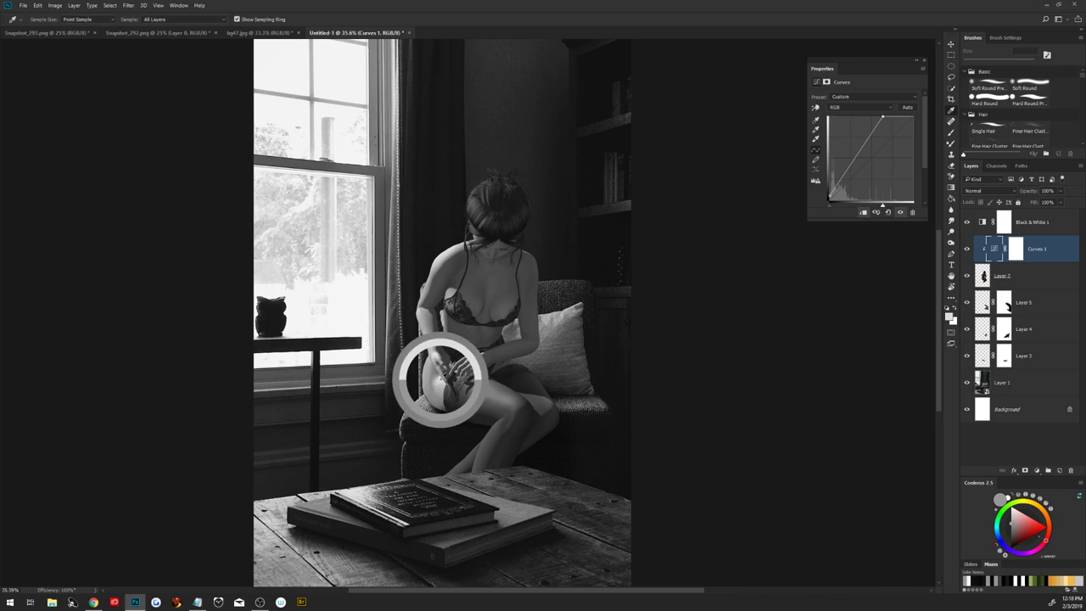
{"action": "left_click", "coordinate": [951, 319]}
{"action": "left_click", "coordinate": [897, 301]}
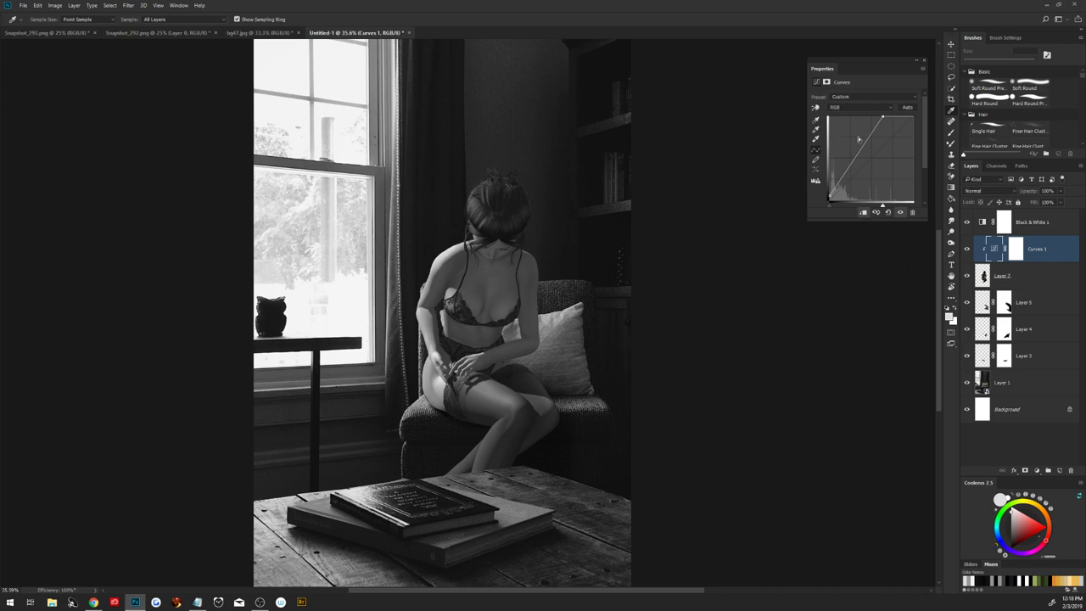
Nudge the white point further in and check a dark tone on the chair armrest.
{"action": "left_click_drag", "start_coordinate": [882, 115], "coordinate": [876, 116]}
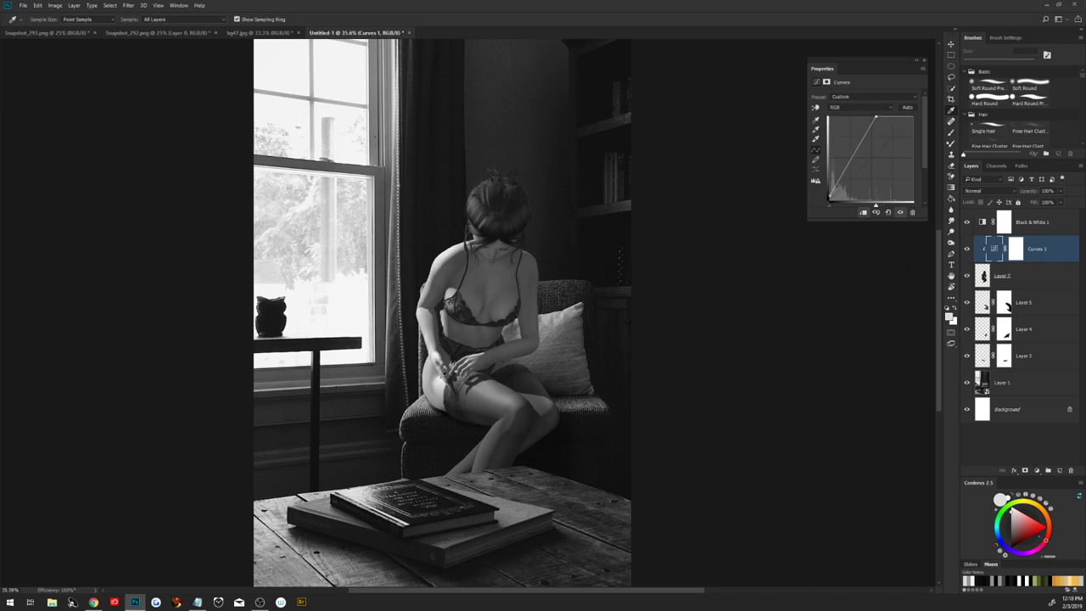
{"action": "left_click", "coordinate": [951, 319]}
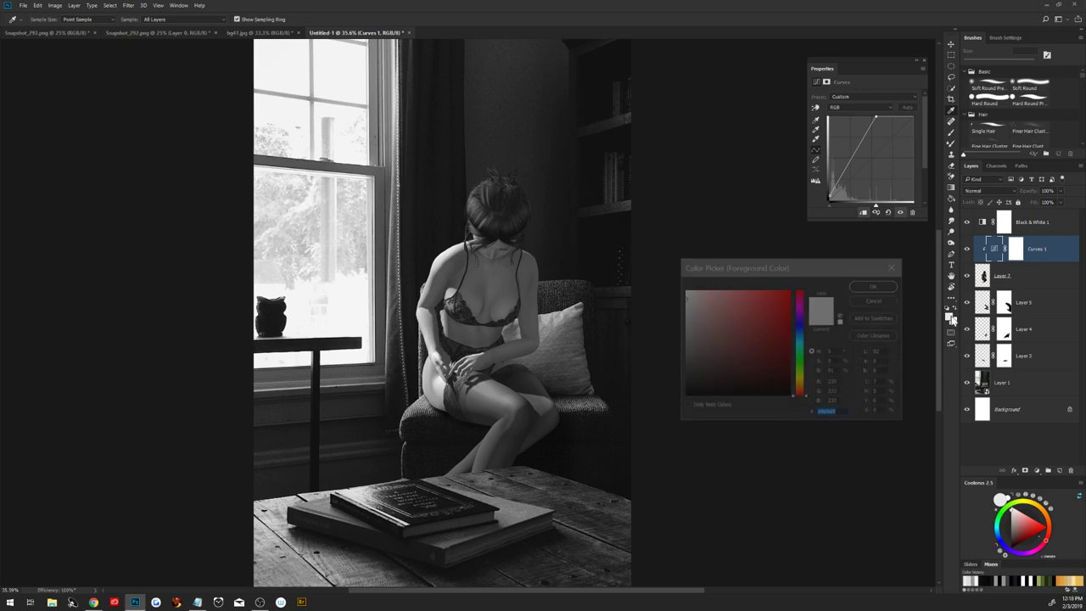
{"action": "left_click", "coordinate": [868, 299]}
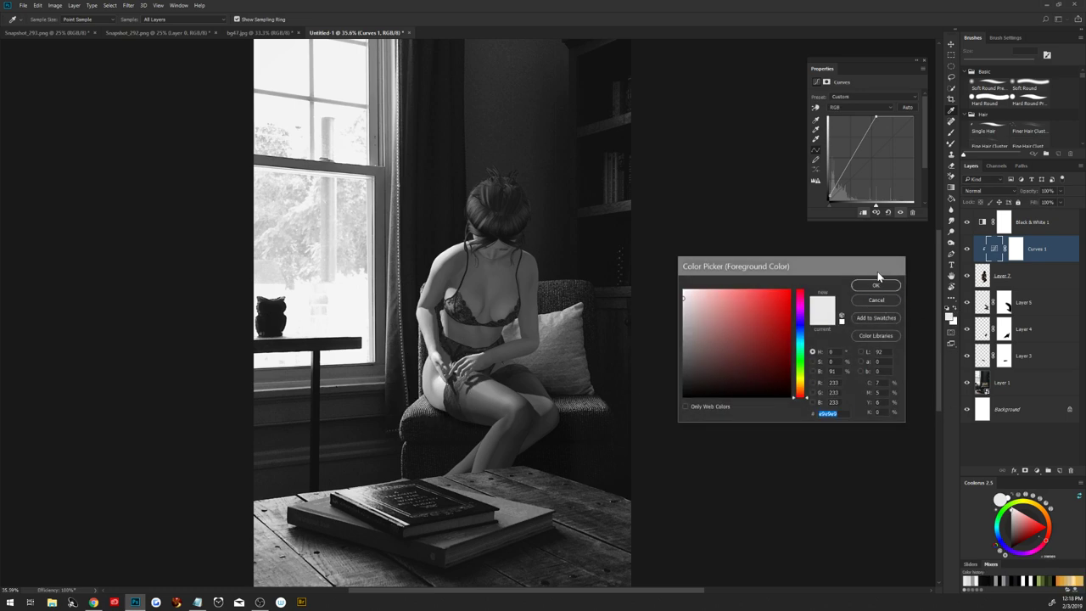
{"action": "left_click_drag", "start_coordinate": [876, 117], "coordinate": [873, 115]}
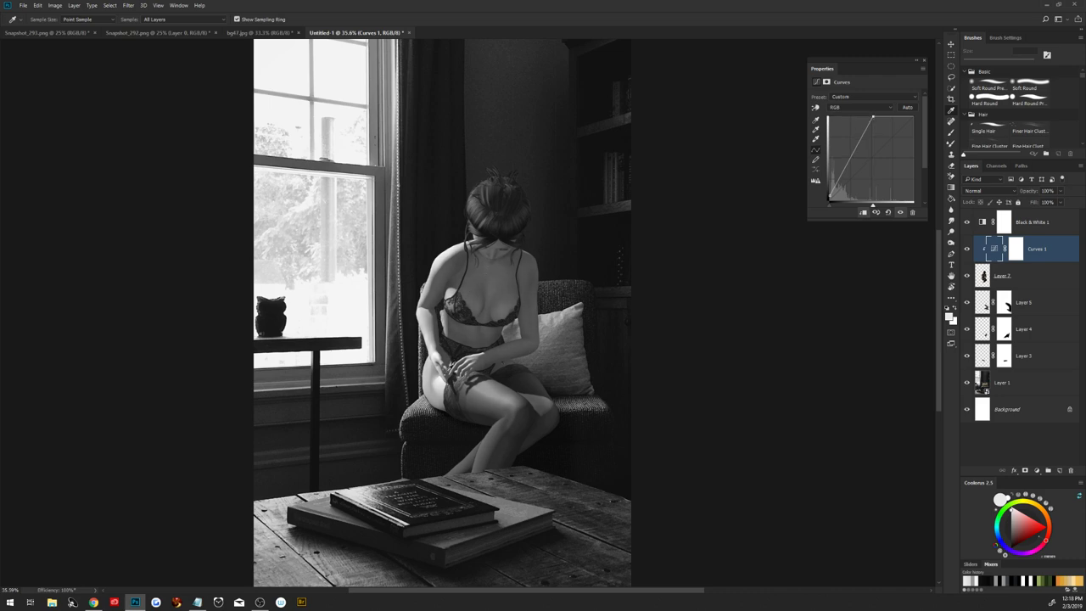
{"action": "left_click", "coordinate": [574, 395]}
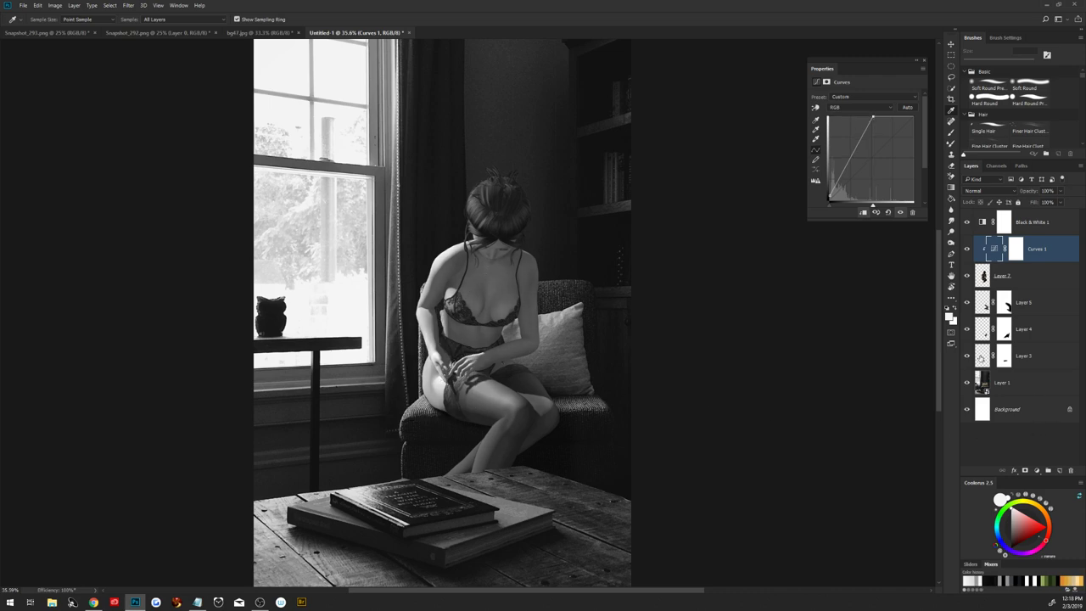
{"action": "left_click", "coordinate": [950, 315]}
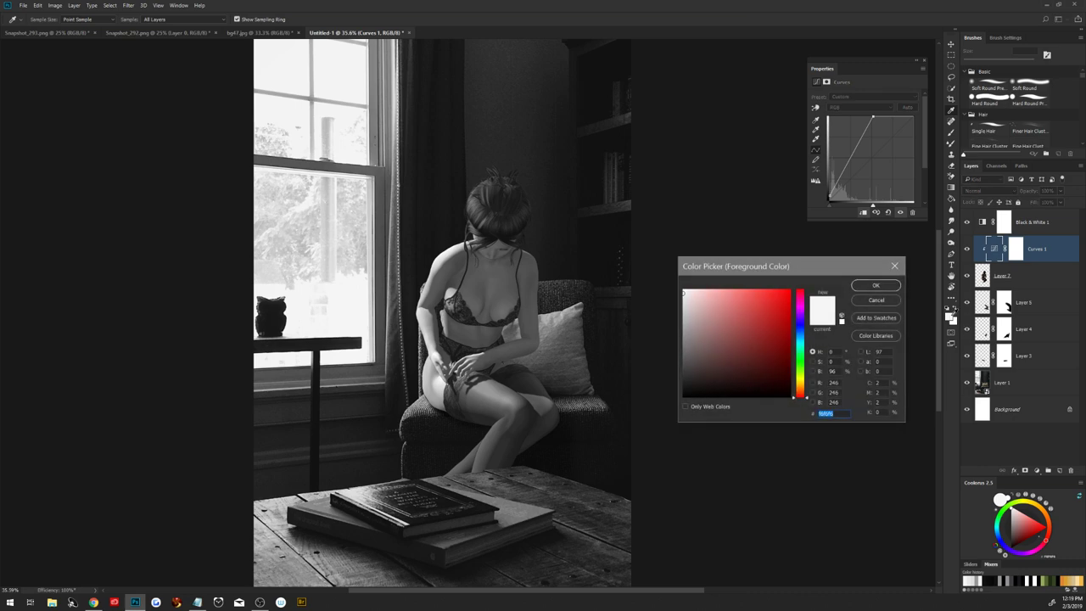
{"action": "left_click", "coordinate": [889, 300]}
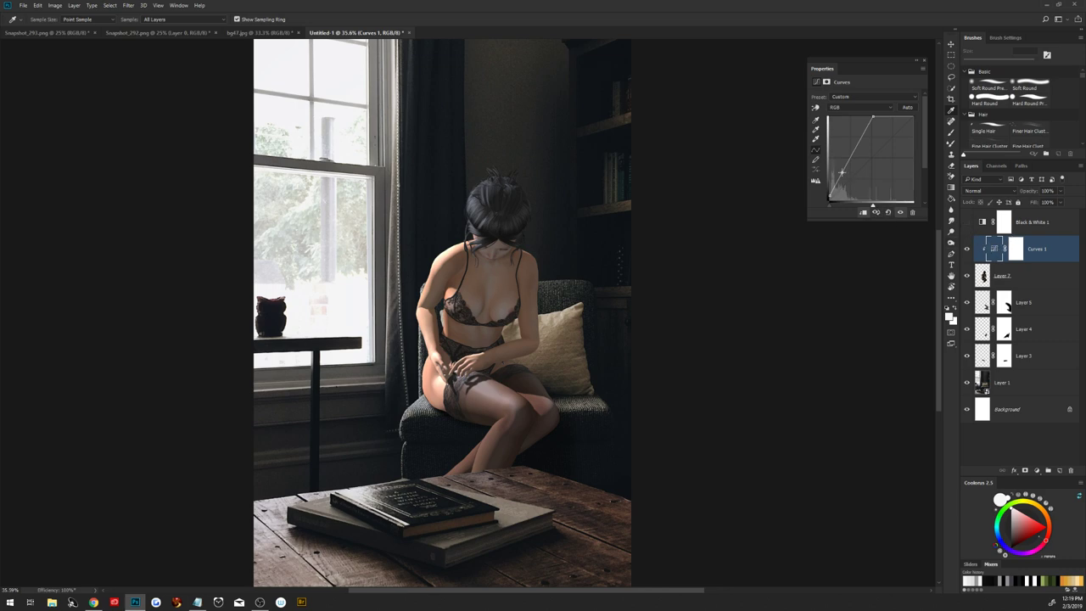
{"action": "left_click_drag", "start_coordinate": [840, 173], "coordinate": [846, 173]}
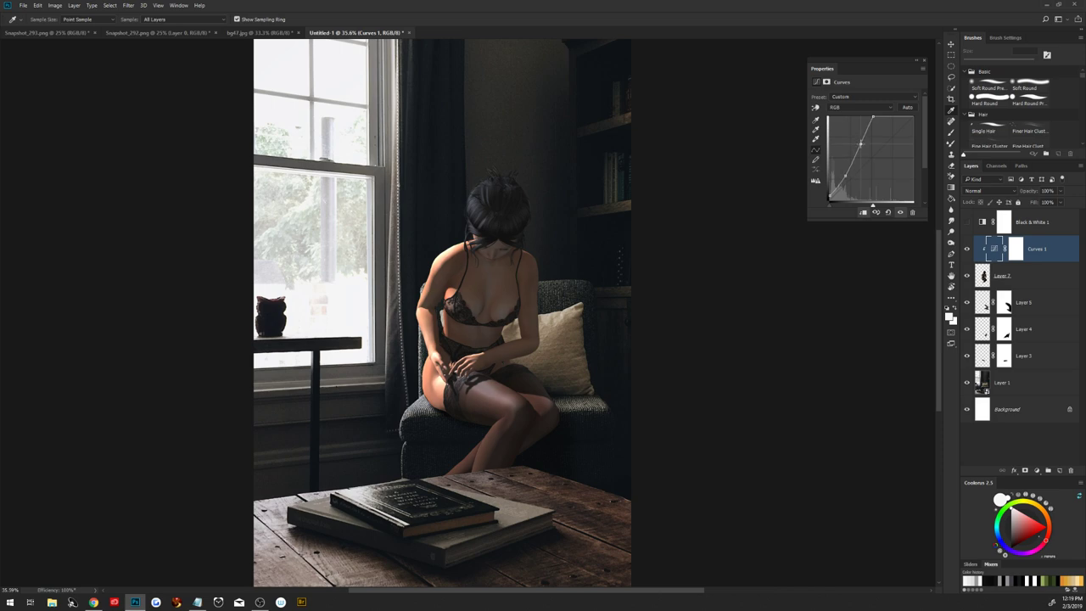
{"action": "scroll", "coordinate": [585, 280], "scroll_direction": "down", "scroll_amount": 3}
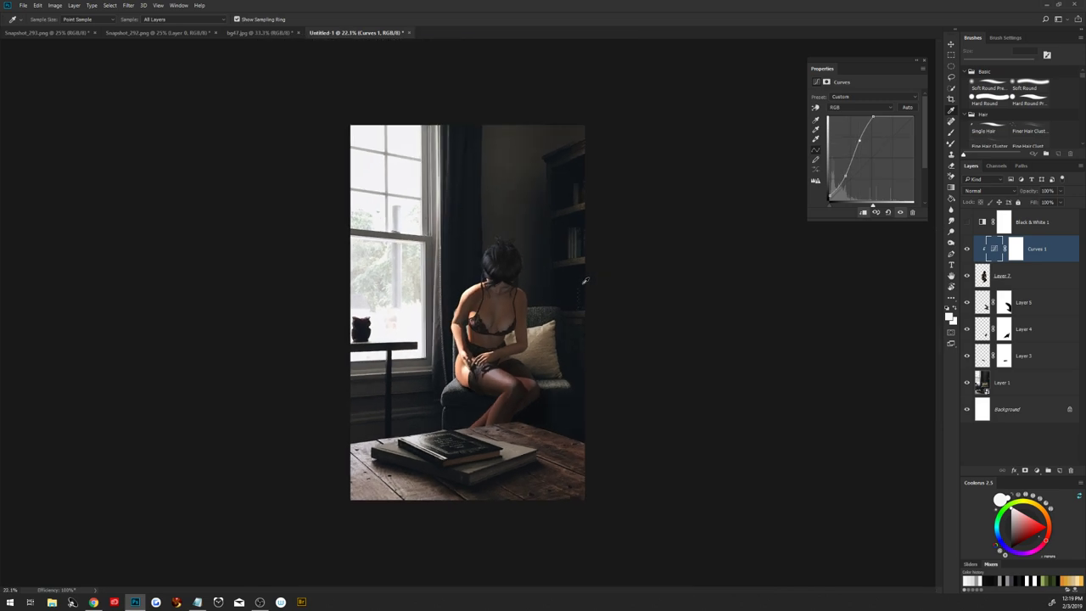
{"action": "left_click", "coordinate": [1028, 273]}
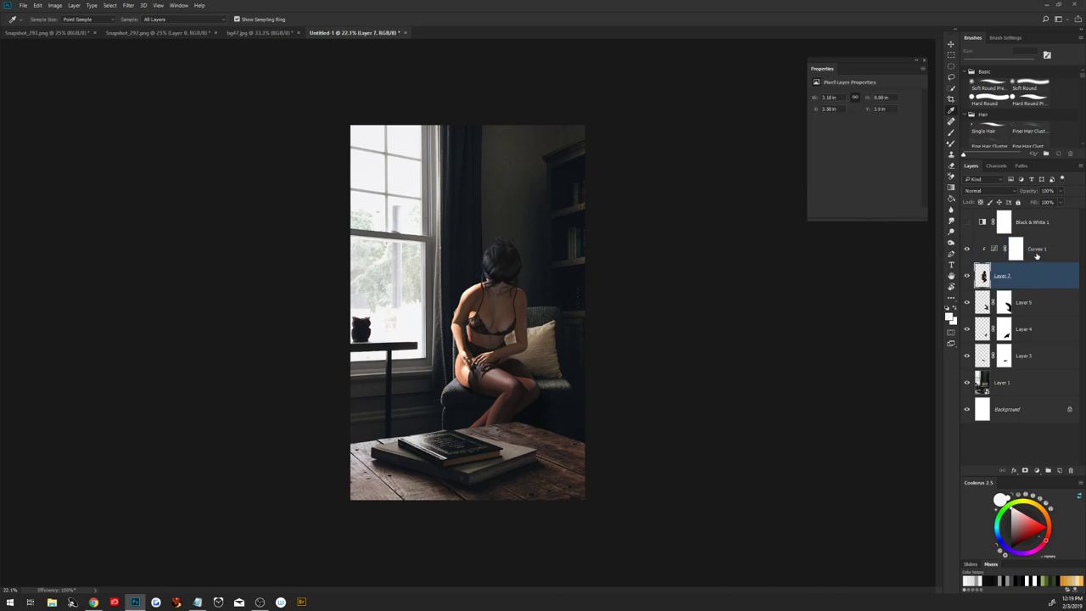
{"action": "left_click", "coordinate": [1037, 255]}
{"action": "left_click", "coordinate": [1038, 276]}
Set Curves 1 to Luminosity blending and reshape its curve to darken the shadows.
{"action": "left_click", "coordinate": [1038, 252]}
{"action": "left_click", "coordinate": [989, 191]}
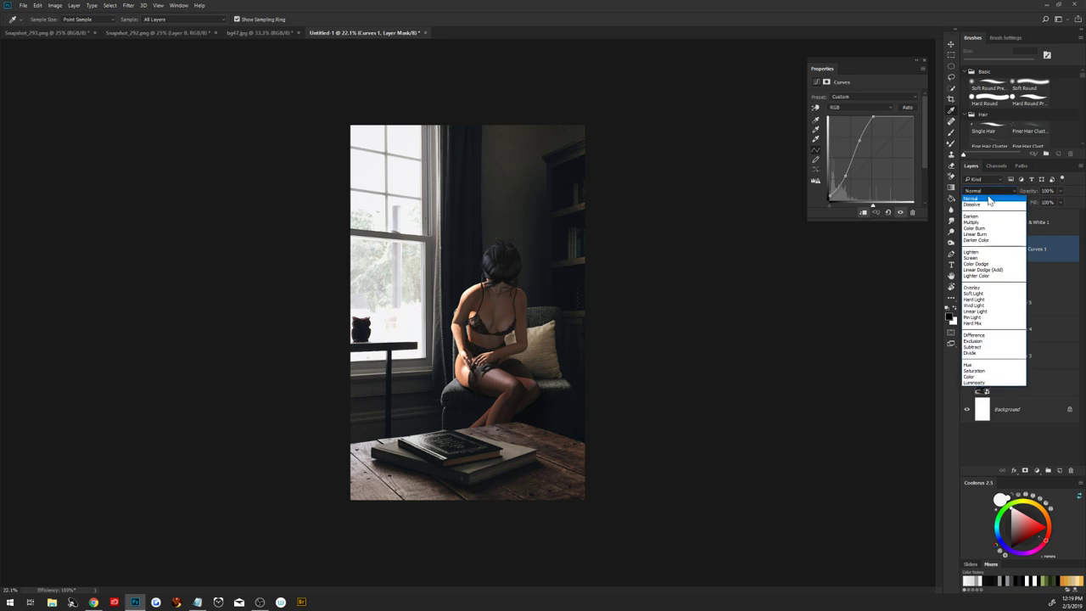
{"action": "left_click", "coordinate": [980, 383]}
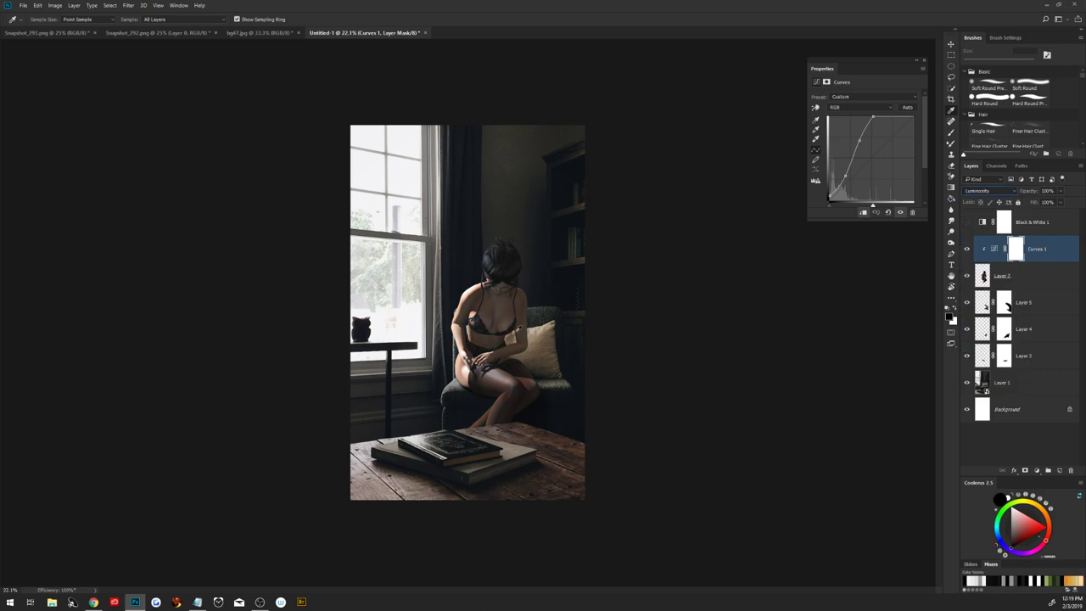
{"action": "left_click", "coordinate": [666, 358]}
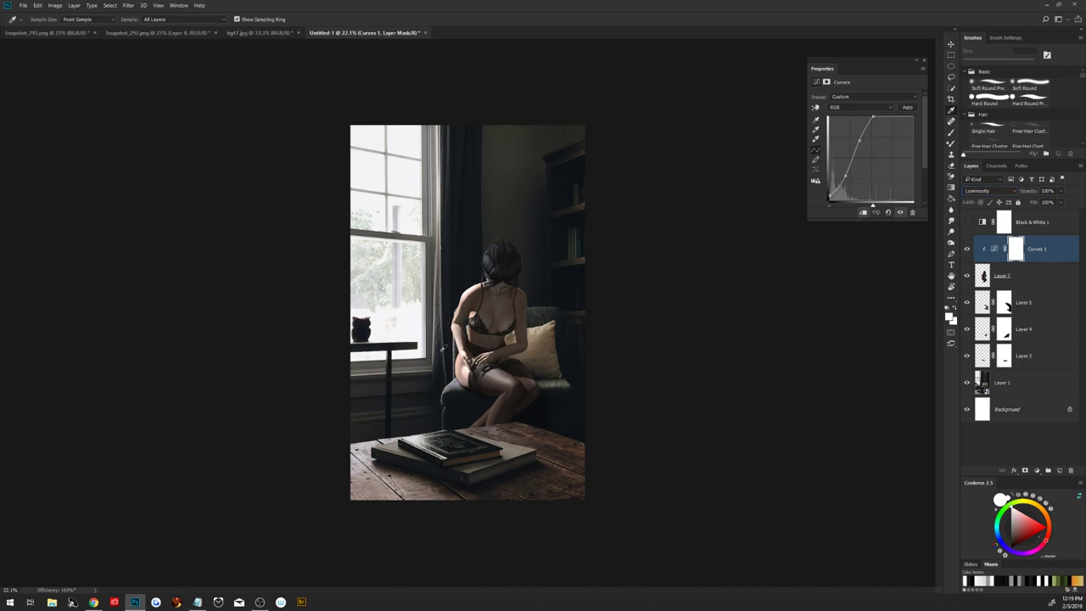
{"action": "scroll", "coordinate": [441, 356], "scroll_direction": "up", "scroll_amount": 1}
{"action": "scroll", "coordinate": [441, 357], "scroll_direction": "up", "scroll_amount": 1}
{"action": "scroll", "coordinate": [447, 347], "scroll_direction": "down", "scroll_amount": 1}
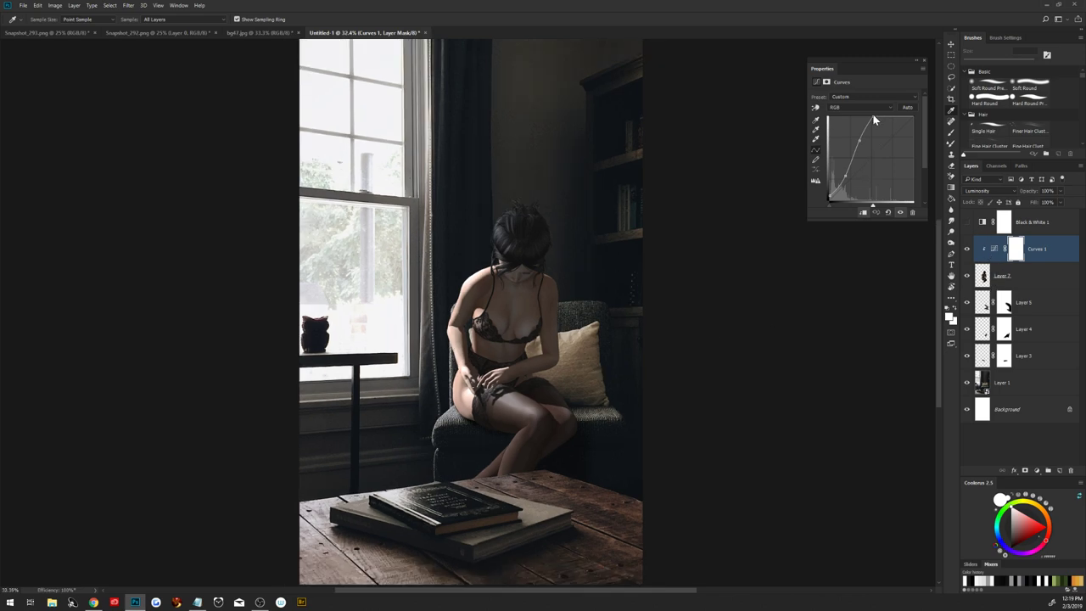
{"action": "left_click_drag", "start_coordinate": [874, 114], "coordinate": [880, 115]}
{"action": "left_click_drag", "start_coordinate": [859, 140], "coordinate": [867, 139]}
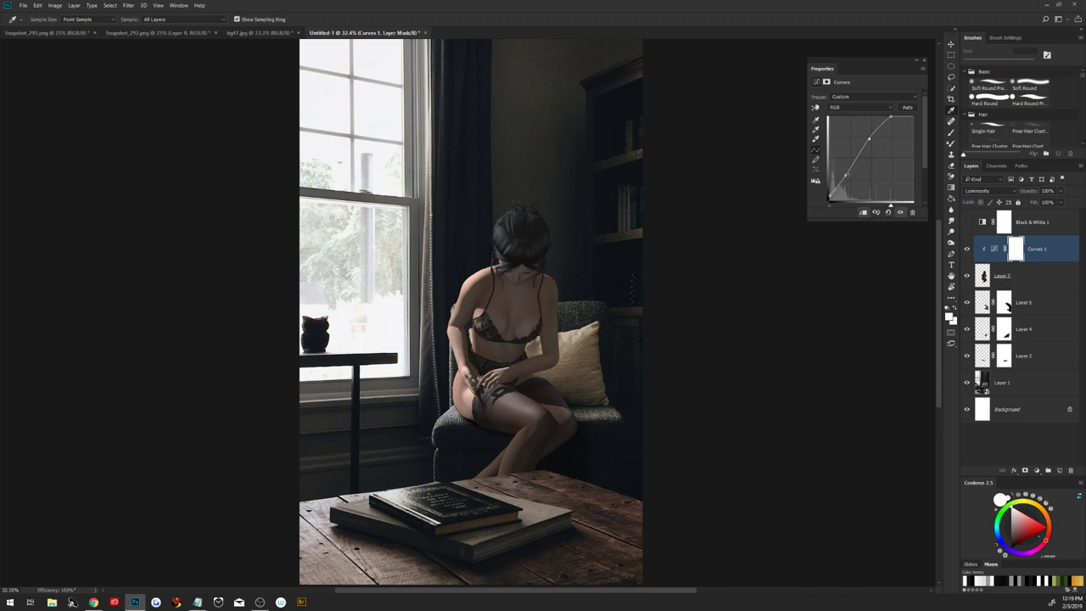
{"action": "left_click_drag", "start_coordinate": [844, 175], "coordinate": [847, 176]}
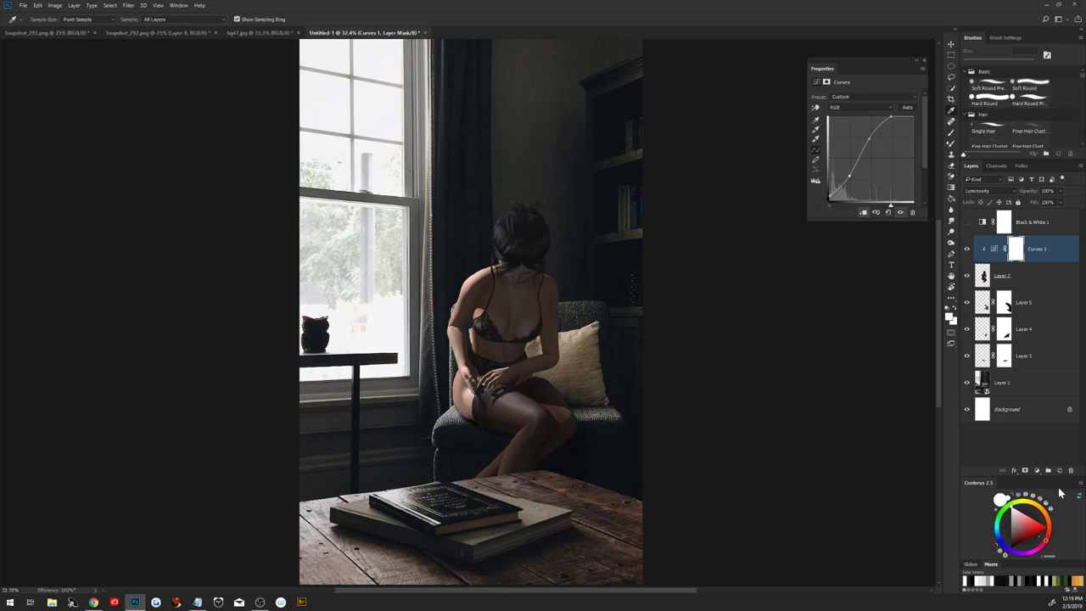
Add a Selective Color adjustment layer using the Saturation Map preset.
{"action": "left_click", "coordinate": [1039, 476]}
{"action": "left_click", "coordinate": [1017, 468]}
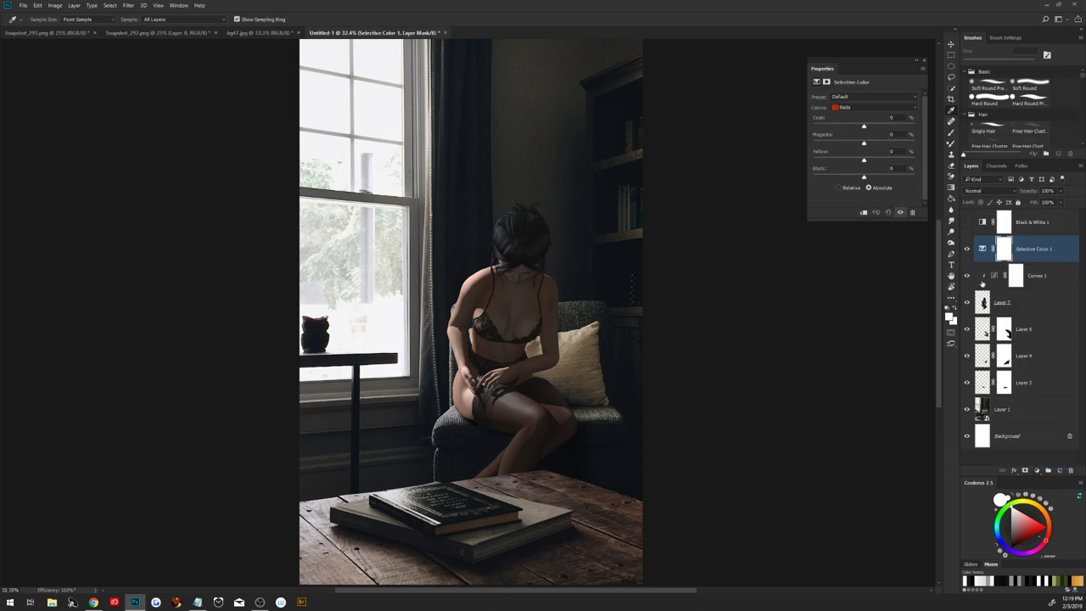
{"action": "left_click", "coordinate": [851, 97]}
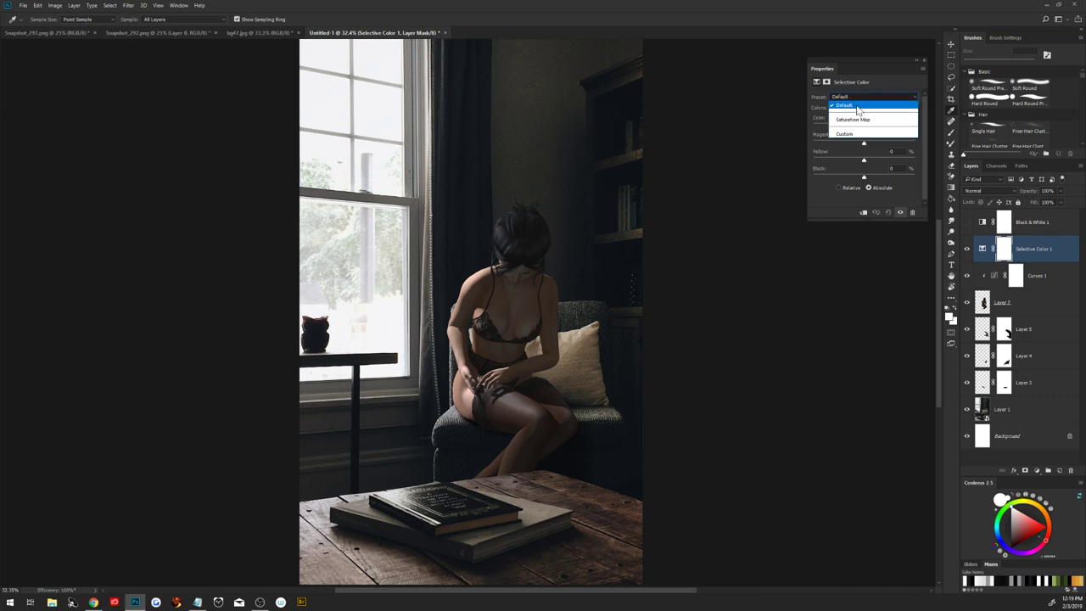
{"action": "left_click", "coordinate": [859, 121]}
{"action": "left_click", "coordinate": [1056, 275]}
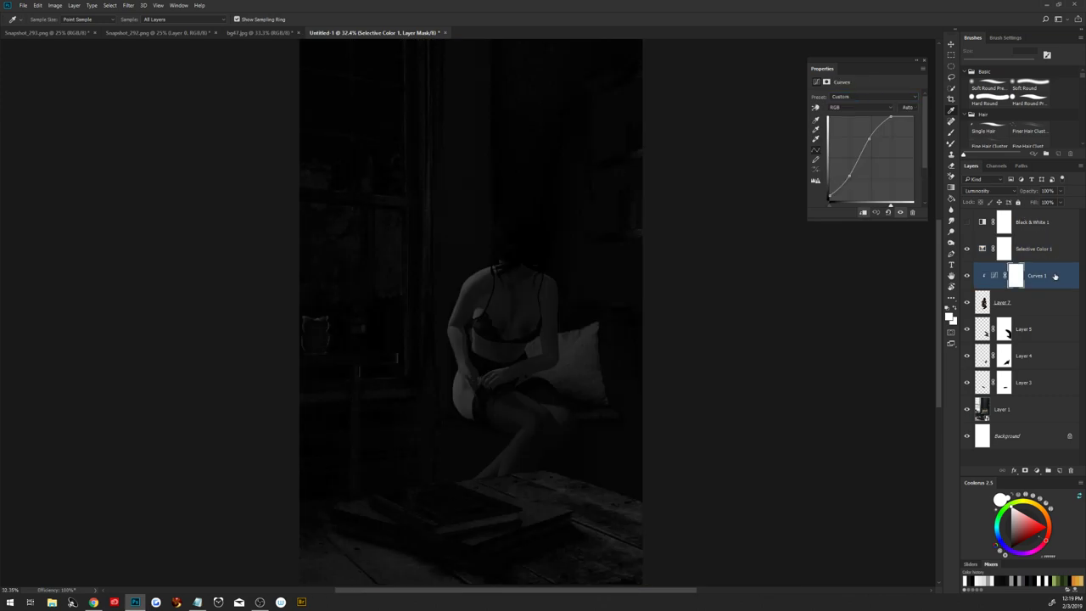
Add a Hue/Saturation layer in Saturation blend mode with saturation lowered to -61.
{"action": "left_click", "coordinate": [1036, 471]}
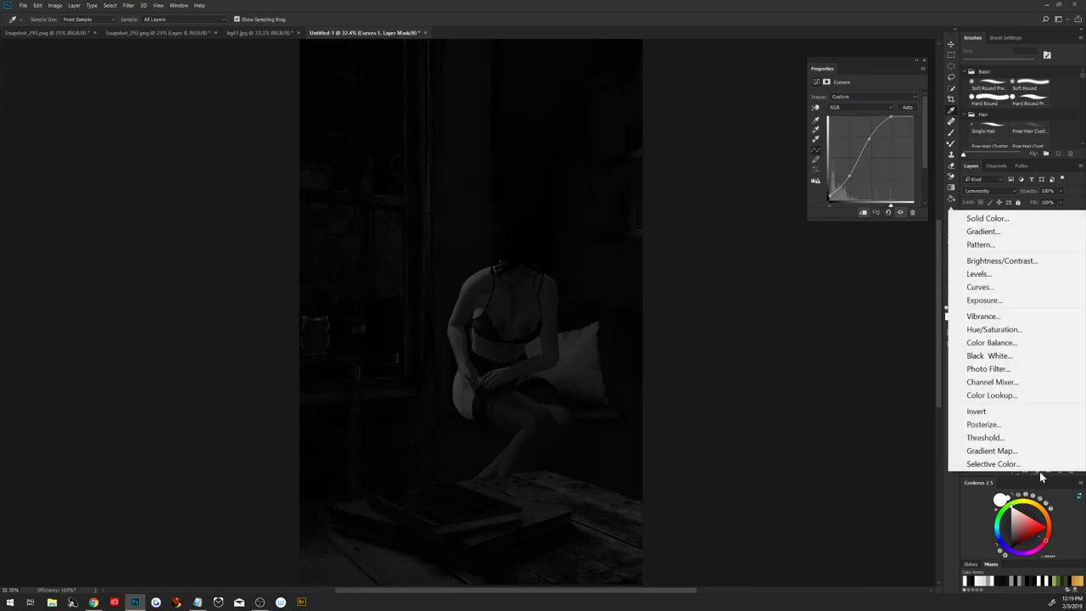
{"action": "left_click", "coordinate": [1022, 331]}
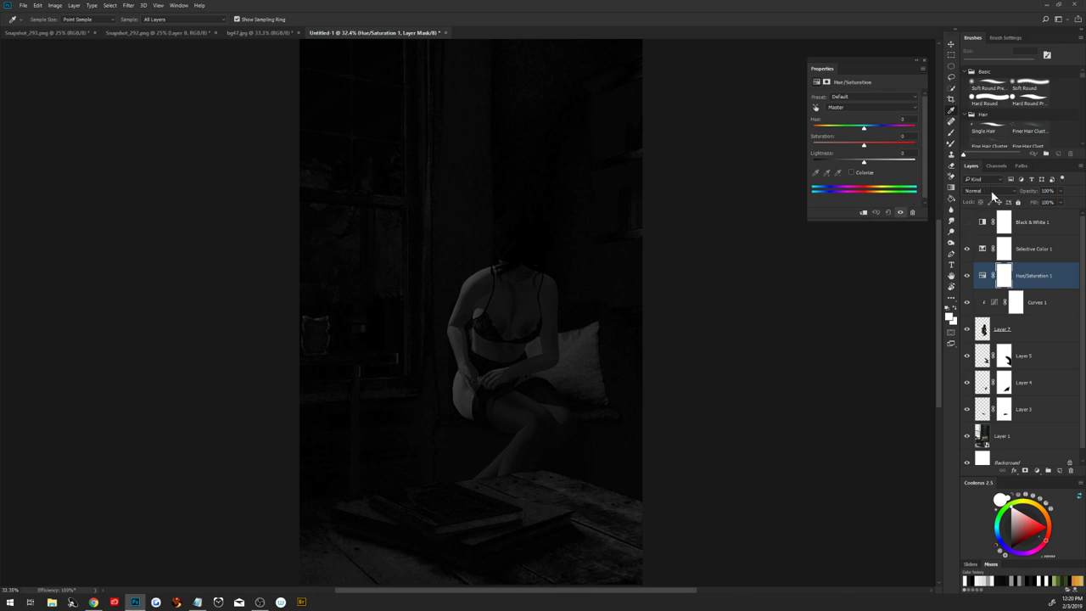
{"action": "left_click", "coordinate": [991, 191]}
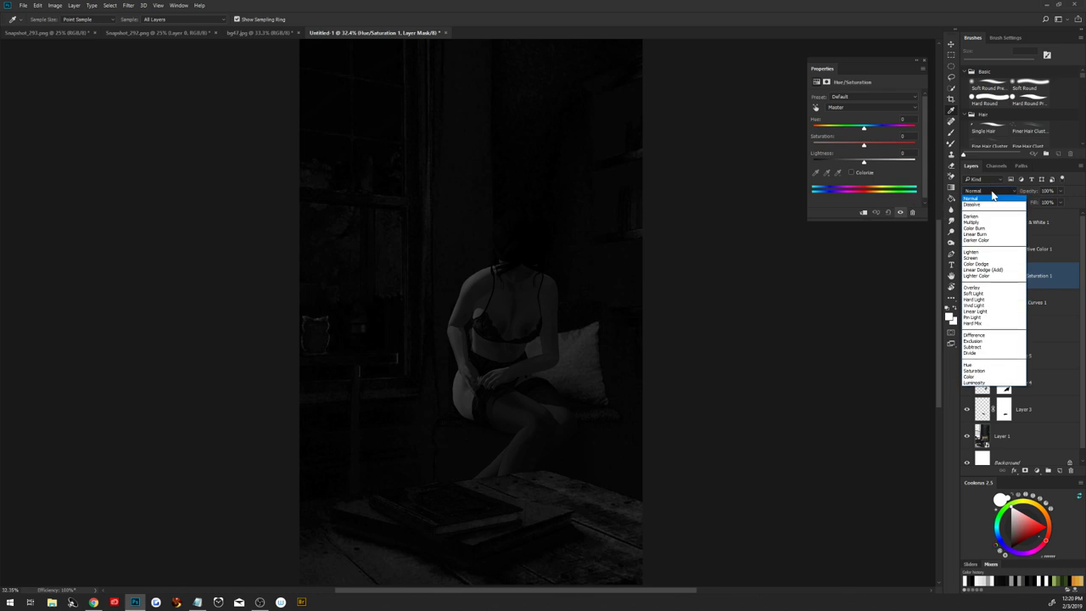
{"action": "left_click", "coordinate": [982, 373]}
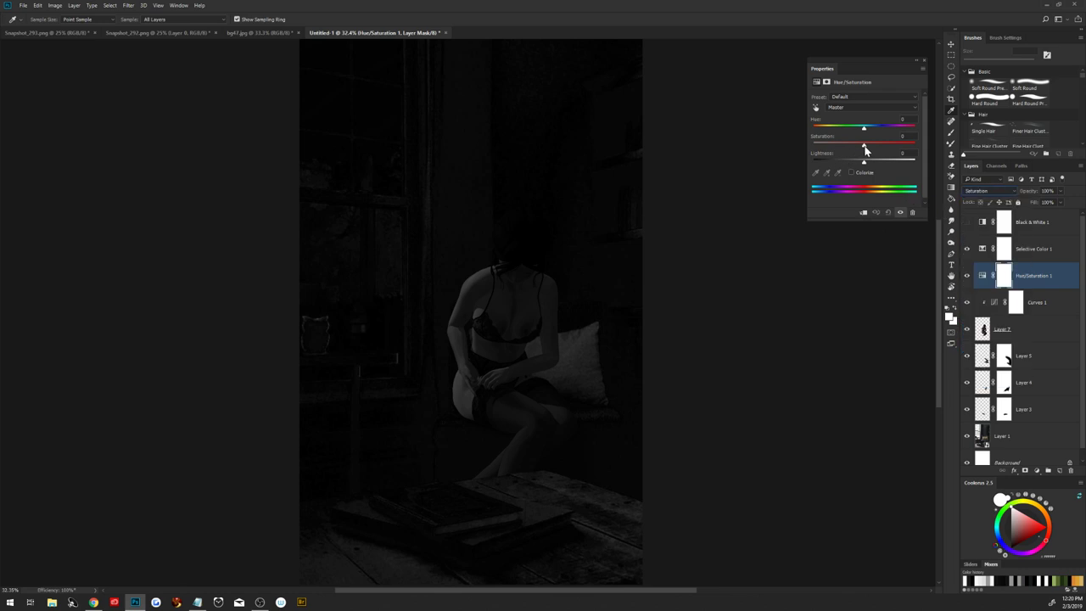
{"action": "mouse_move", "coordinate": [864, 146]}
{"action": "left_mouse_down"}
{"action": "mouse_move", "coordinate": [832, 147]}
{"action": "mouse_move", "coordinate": [865, 147]}
{"action": "left_mouse_up"}
Clip Hue/Saturation 1 to the layer below, hide Selective Color 1, and set saturation near -25.
{"action": "right_click", "coordinate": [1036, 275]}
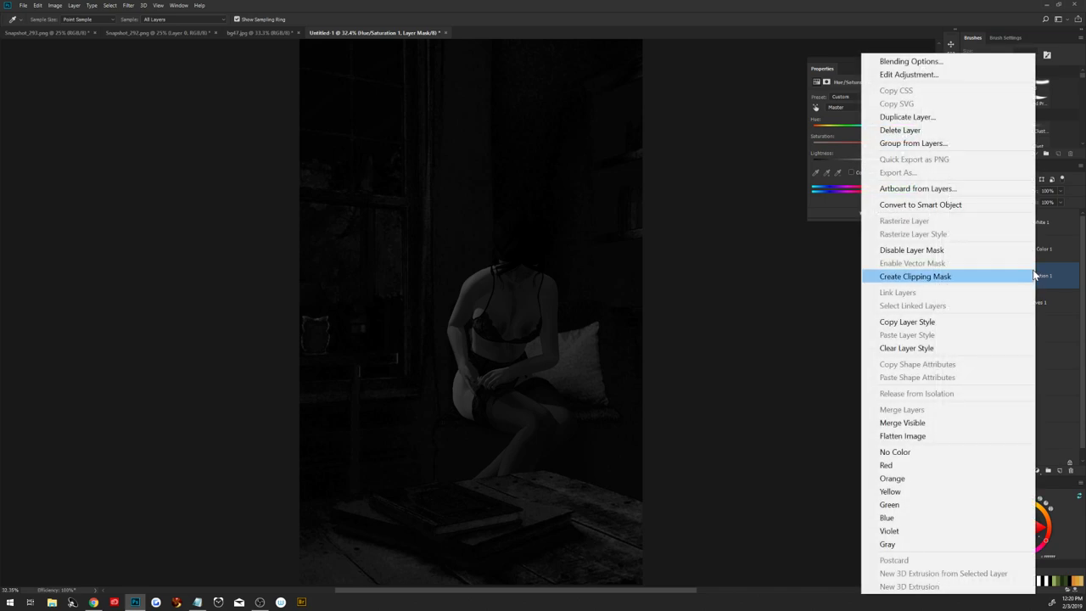
{"action": "left_click", "coordinate": [968, 275]}
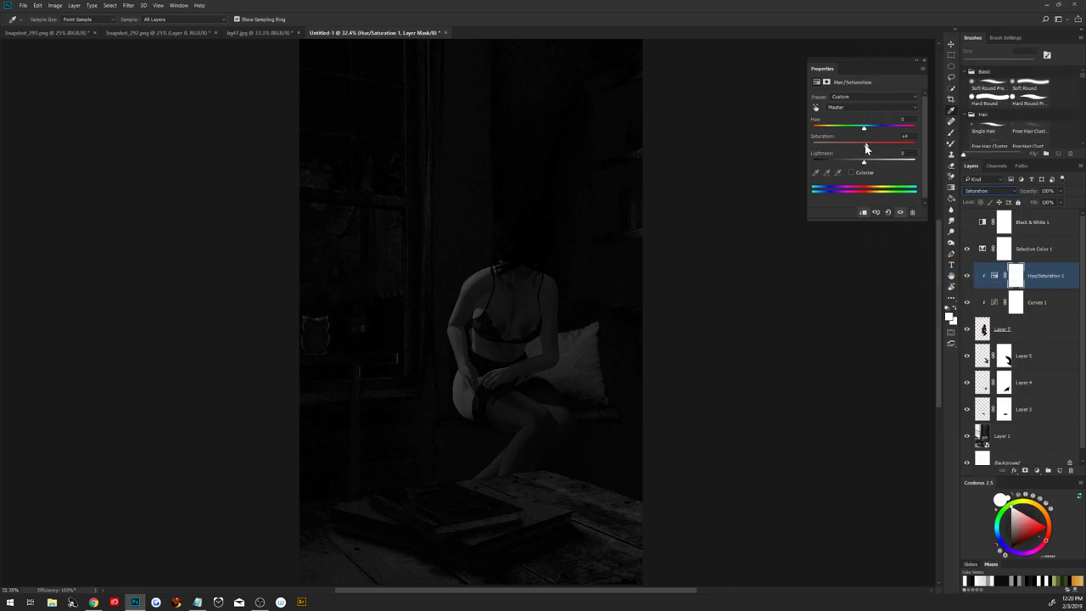
{"action": "mouse_move", "coordinate": [865, 149]}
{"action": "left_mouse_down"}
{"action": "mouse_move", "coordinate": [845, 149]}
{"action": "mouse_move", "coordinate": [874, 145]}
{"action": "mouse_move", "coordinate": [854, 149]}
{"action": "mouse_move", "coordinate": [862, 143]}
{"action": "left_mouse_up"}
{"action": "left_click", "coordinate": [966, 250]}
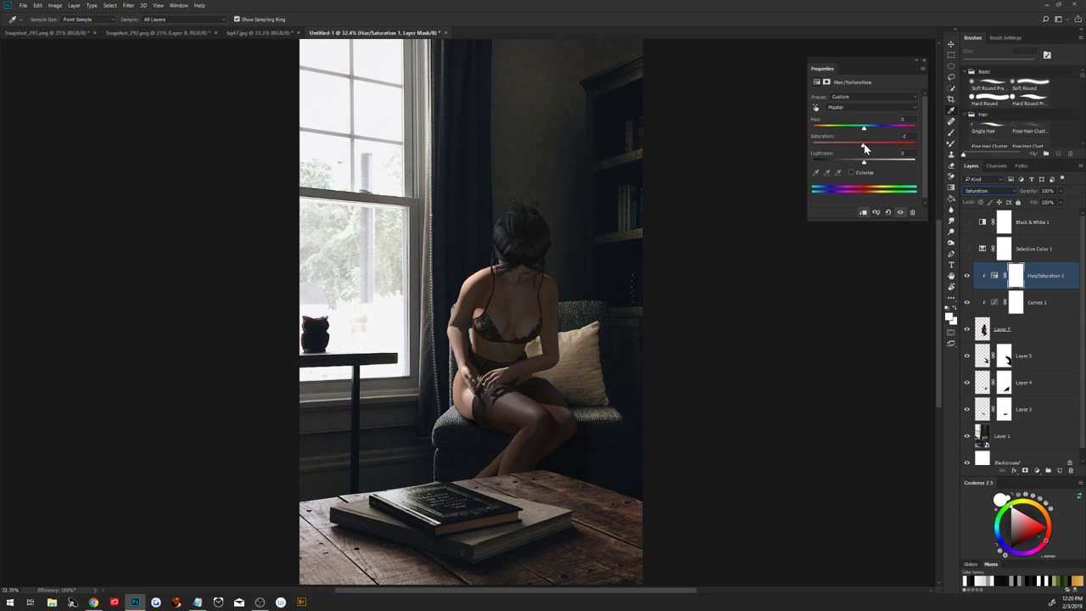
{"action": "left_click_drag", "start_coordinate": [865, 148], "coordinate": [855, 148]}
{"action": "left_click", "coordinate": [1036, 470]}
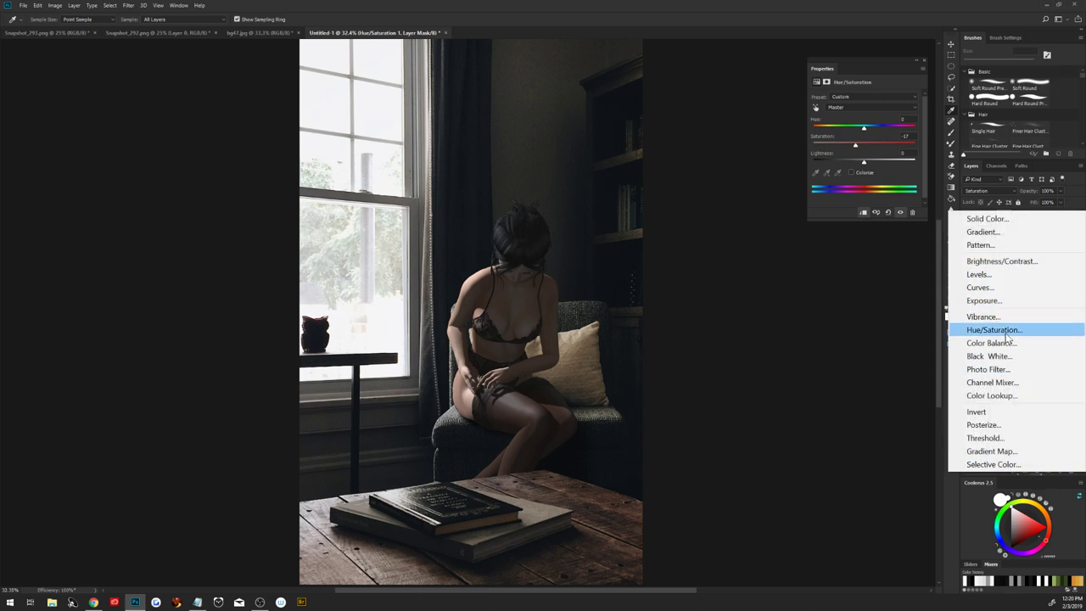
Add a grey Solid Color fill layer with a Hue/Saturation layer at +84 saturation above it.
{"action": "left_click", "coordinate": [984, 218]}
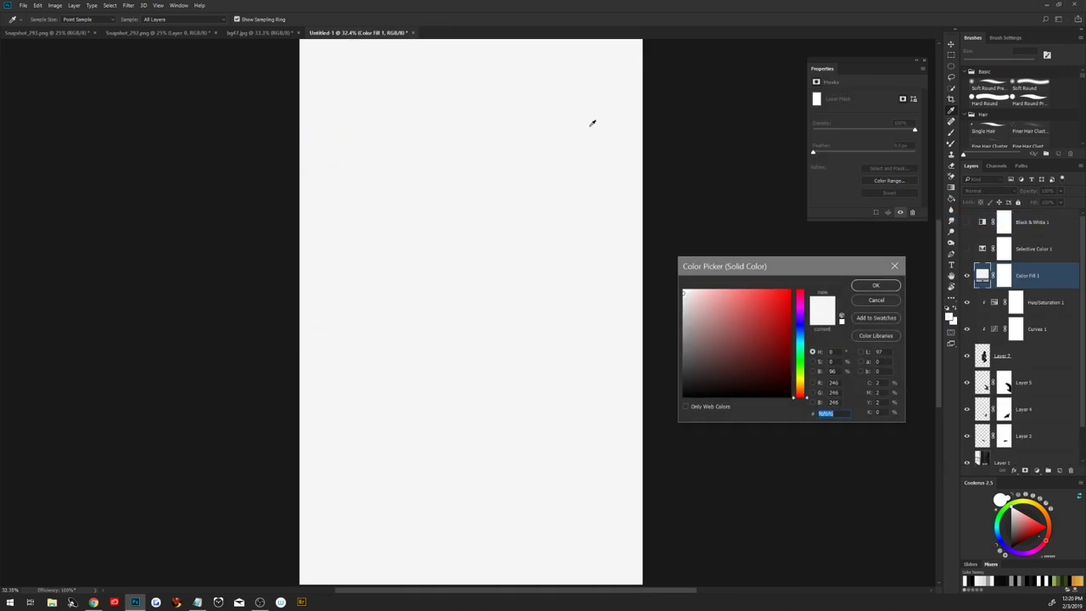
{"action": "left_click", "coordinate": [684, 348]}
{"action": "left_click", "coordinate": [874, 285]}
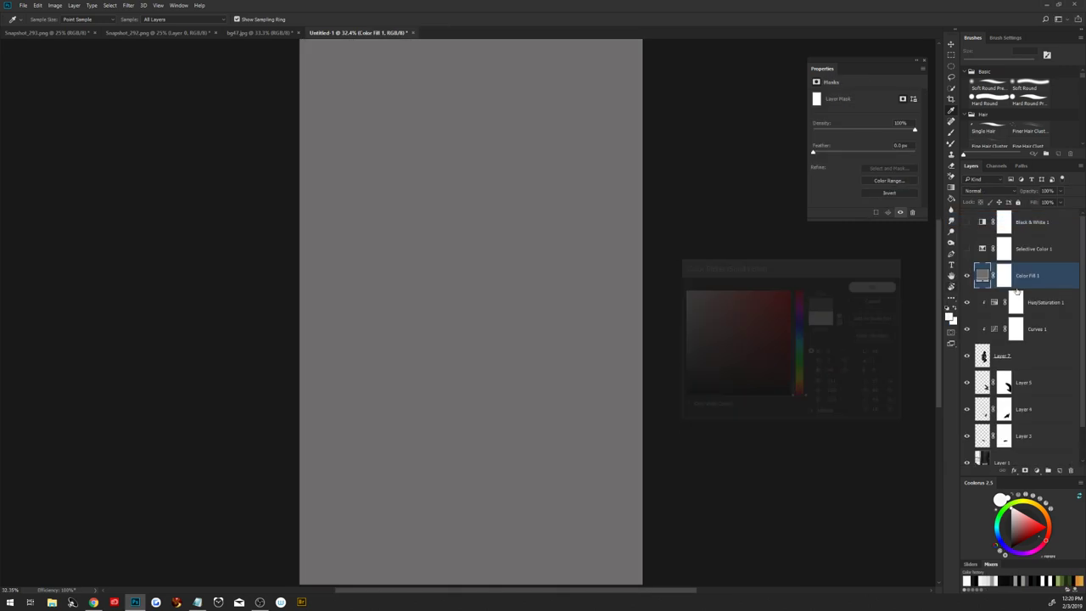
{"action": "left_click", "coordinate": [1036, 470]}
{"action": "left_click", "coordinate": [1028, 331]}
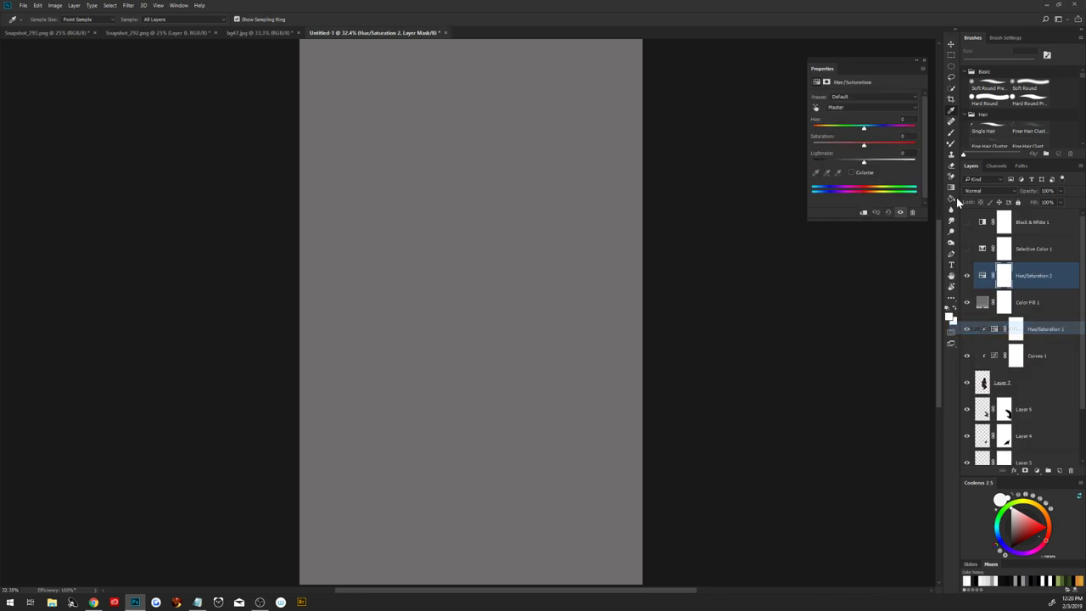
{"action": "left_click", "coordinate": [906, 145]}
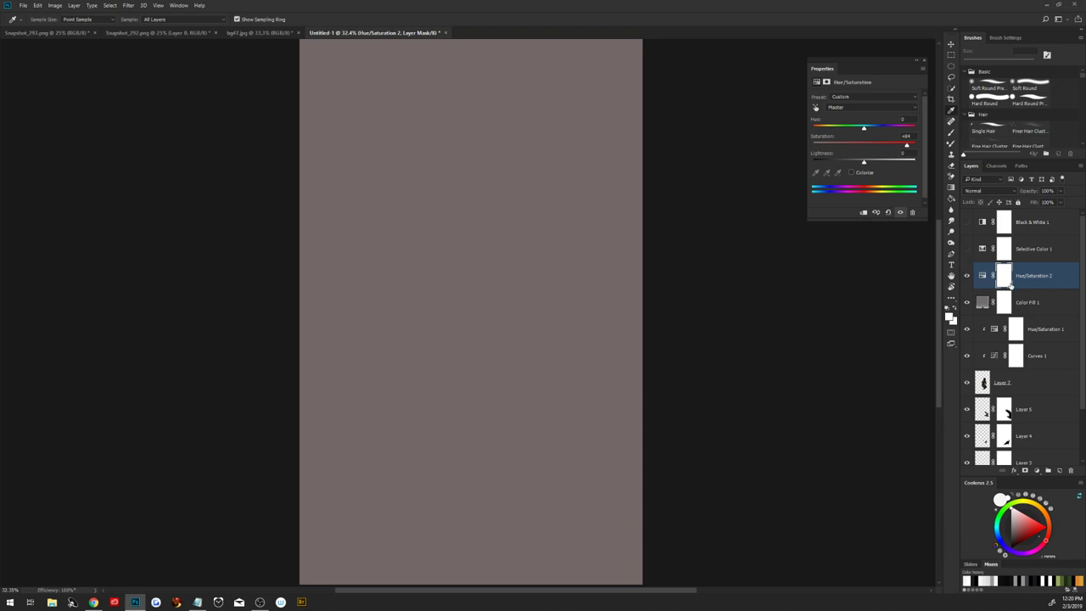
Reset Color Fill 1 to neutral grey 707070 and set it to Luminosity blending.
{"action": "left_click", "coordinate": [985, 302]}
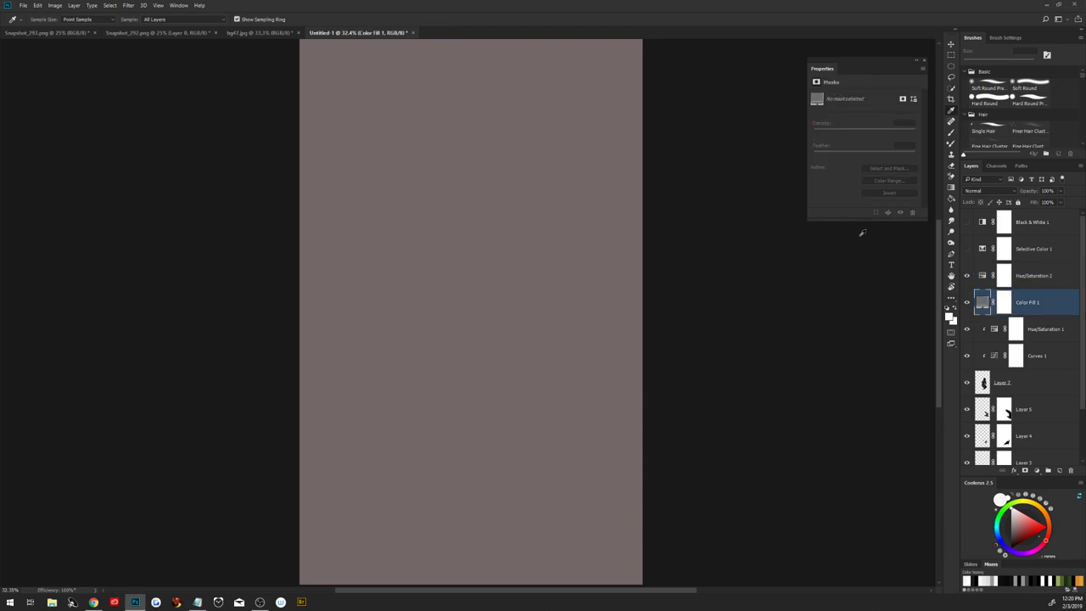
{"action": "double_click", "coordinate": [982, 301]}
{"action": "type", "text": "707070"}
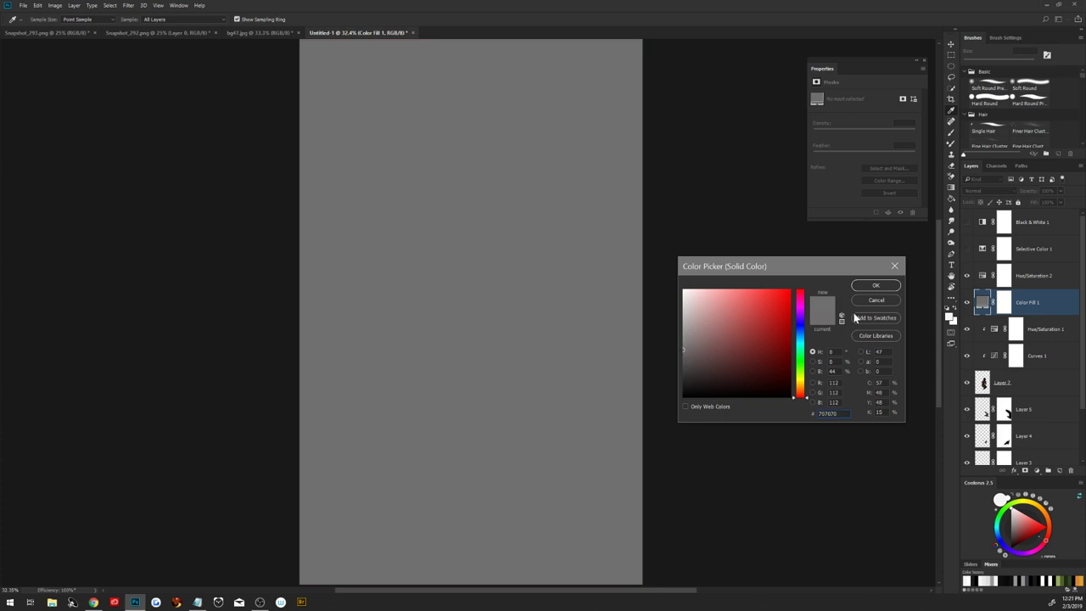
{"action": "left_click", "coordinate": [860, 286]}
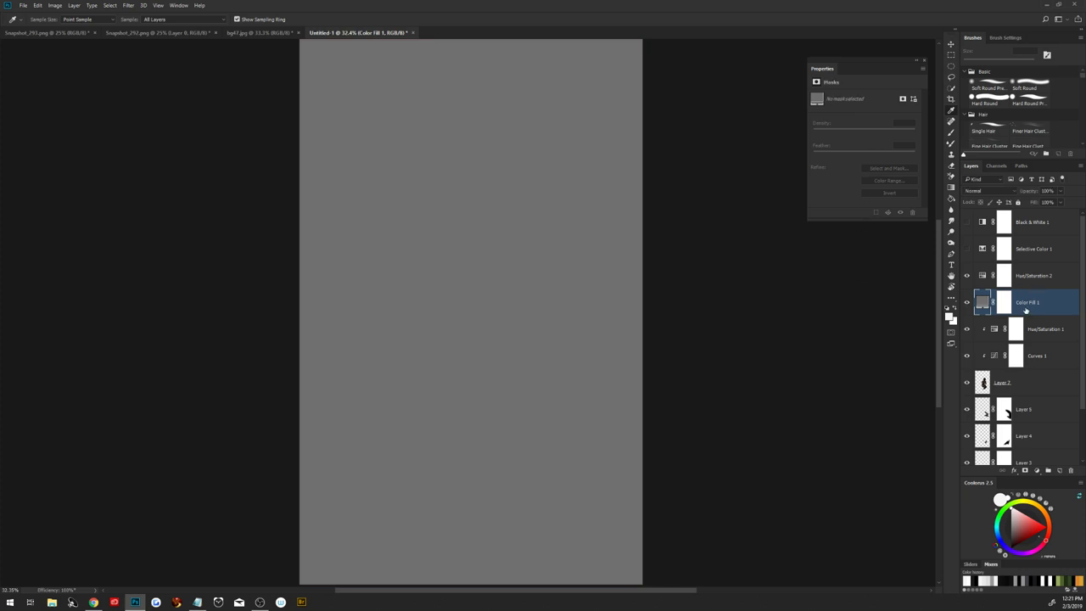
{"action": "left_click", "coordinate": [975, 191]}
{"action": "left_click", "coordinate": [984, 384]}
{"action": "left_click", "coordinate": [1044, 332]}
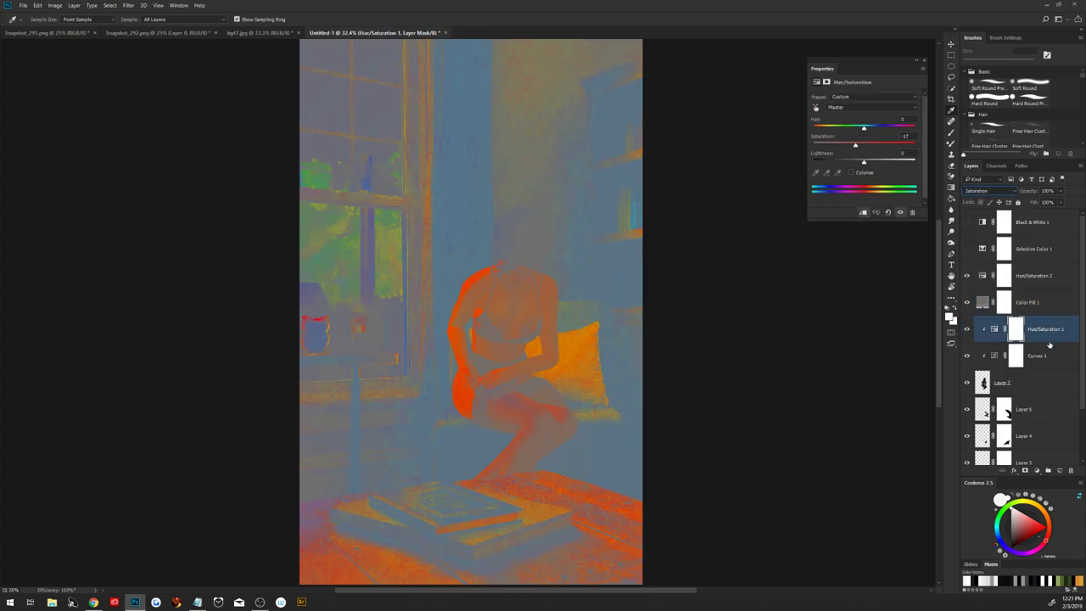
{"action": "left_click", "coordinate": [1034, 471]}
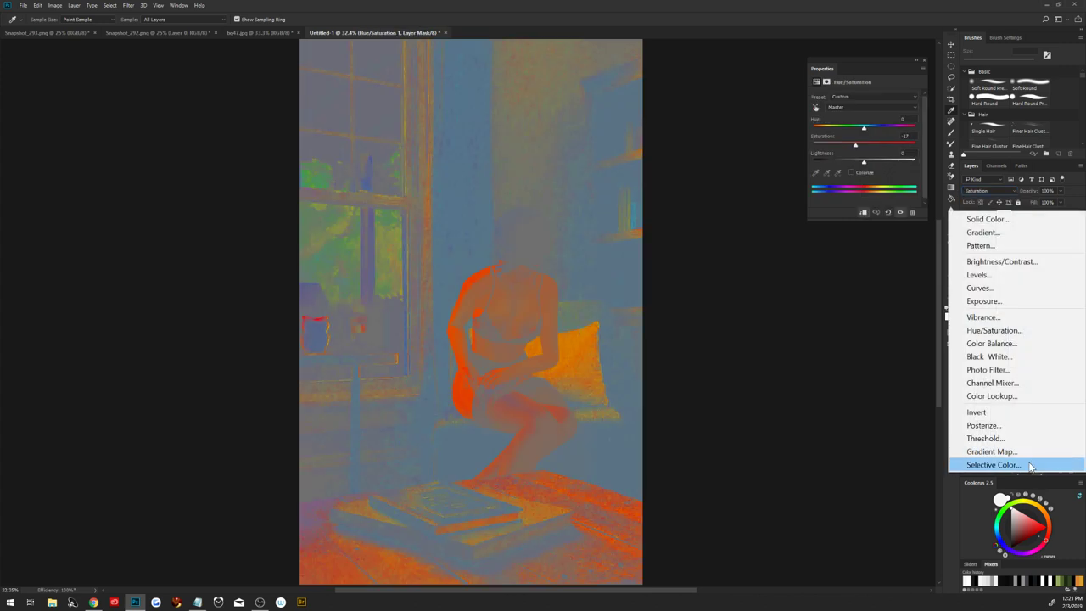
Add a Selective Color layer clipped to the layer below, with Blacks cyan at +2.
{"action": "left_click", "coordinate": [1030, 466]}
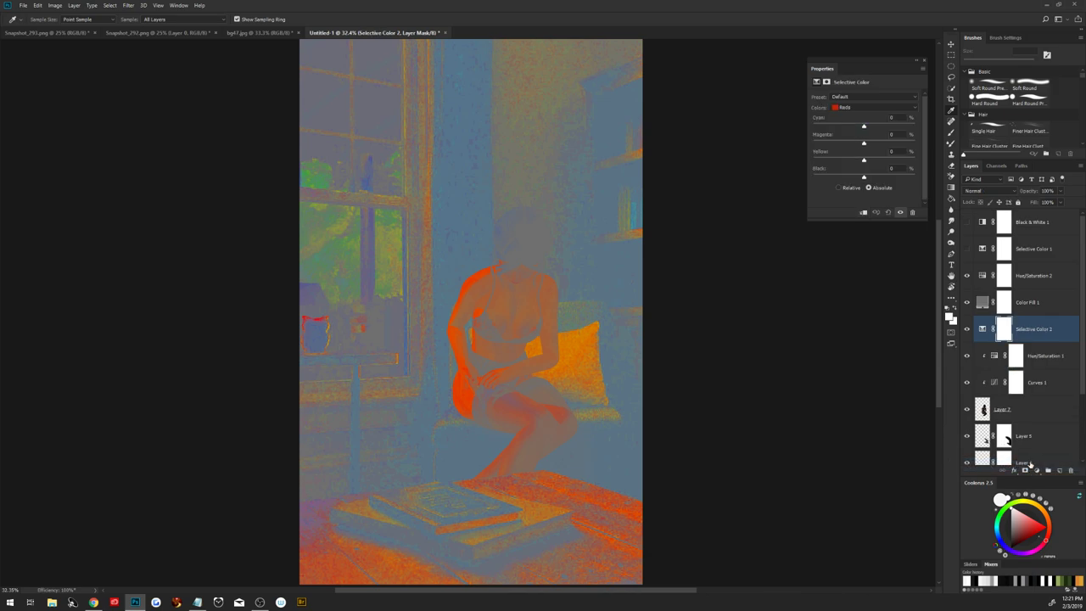
{"action": "left_click", "coordinate": [860, 106]}
{"action": "left_click", "coordinate": [873, 173]}
{"action": "right_click", "coordinate": [1040, 321]}
{"action": "left_click", "coordinate": [925, 276]}
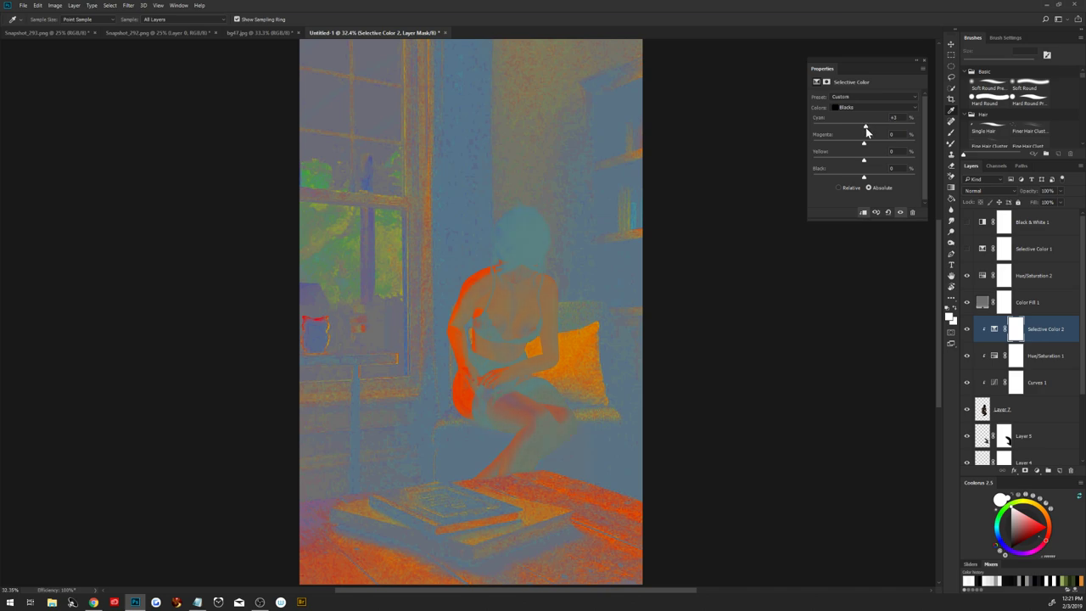
{"action": "left_click_drag", "start_coordinate": [866, 131], "coordinate": [864, 164]}
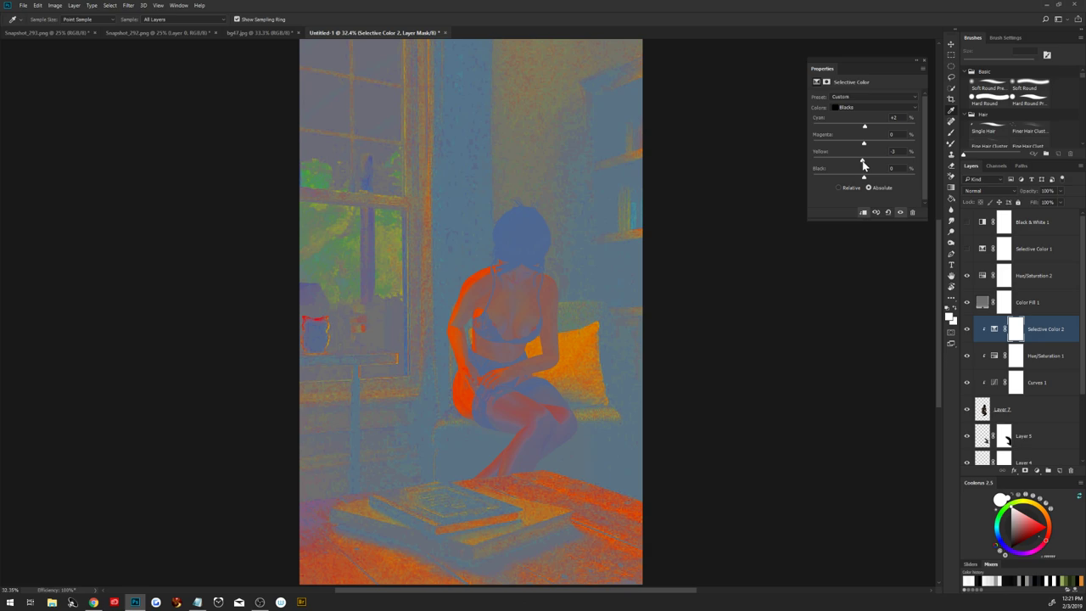
Switch Selective Color 2 to Whites, hide Hue/Saturation 2 and Color Fill 1, and select both.
{"action": "left_click", "coordinate": [854, 108]}
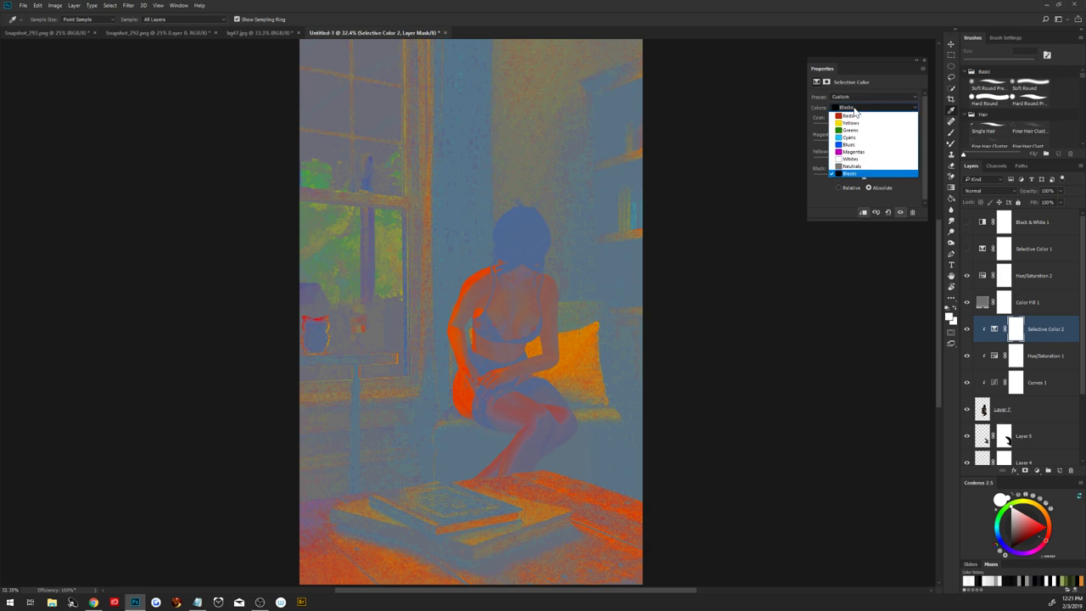
{"action": "left_click", "coordinate": [857, 159]}
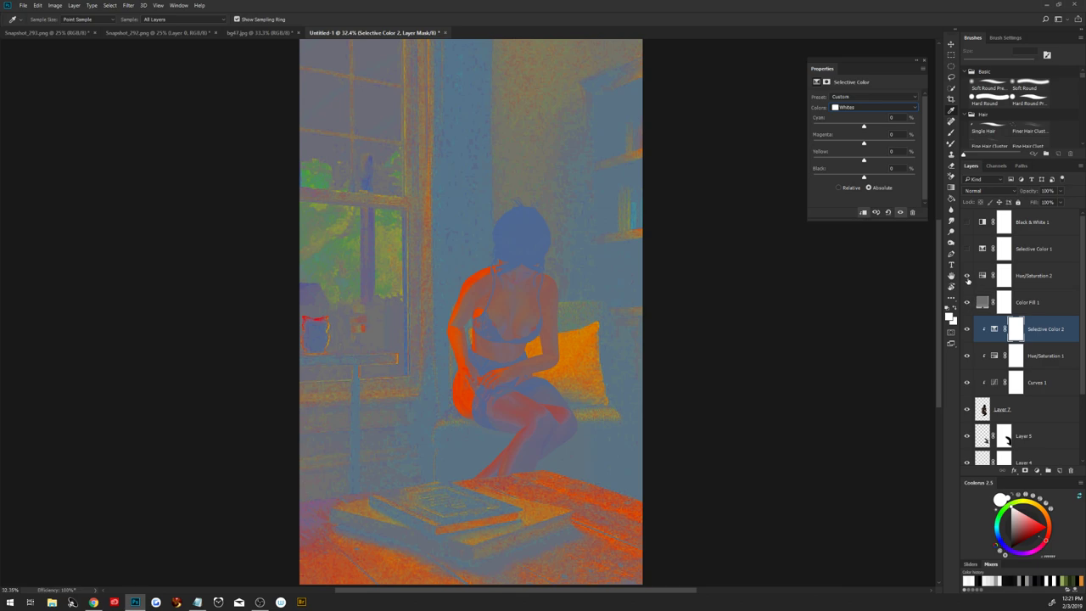
{"action": "left_click", "coordinate": [966, 276]}
{"action": "left_click", "coordinate": [966, 302]}
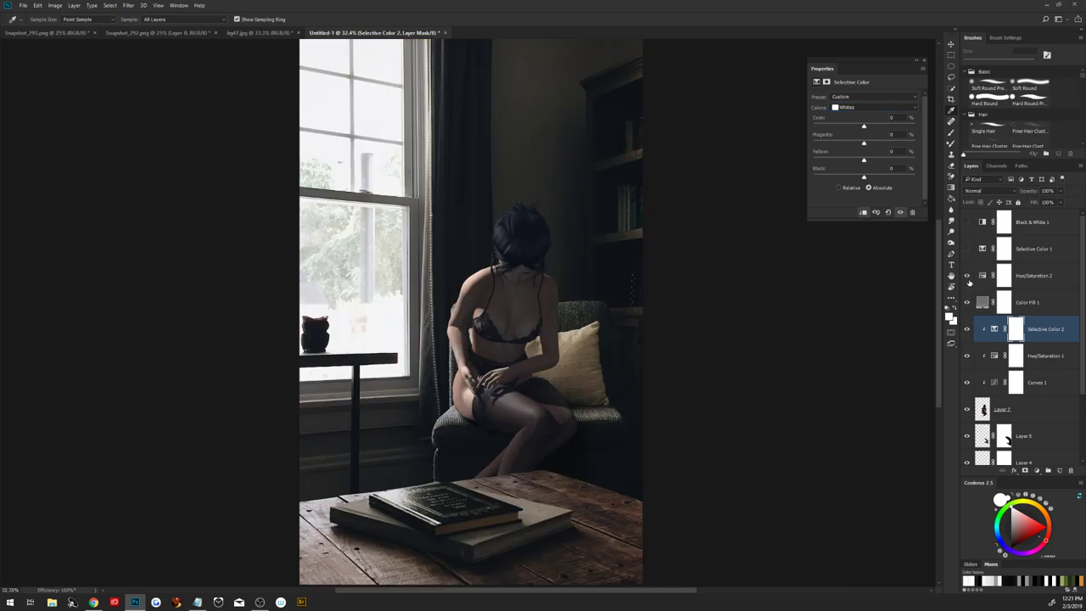
{"action": "left_click", "coordinate": [966, 276]}
{"action": "left_click", "coordinate": [966, 276]}
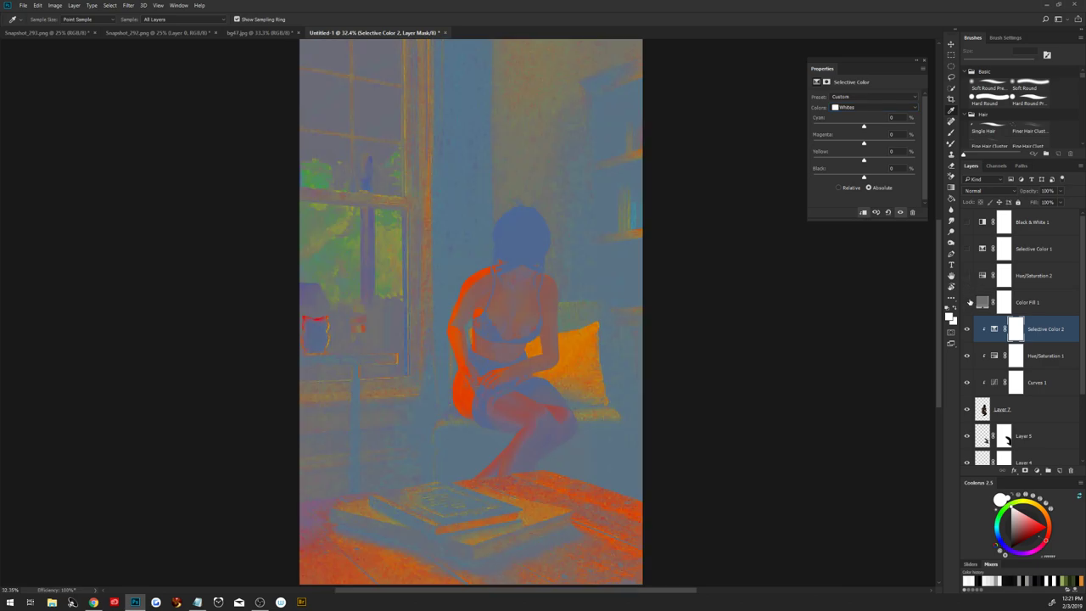
{"action": "left_click", "coordinate": [1022, 280]}
{"action": "left_click", "coordinate": [1027, 306], "text": "shift"}
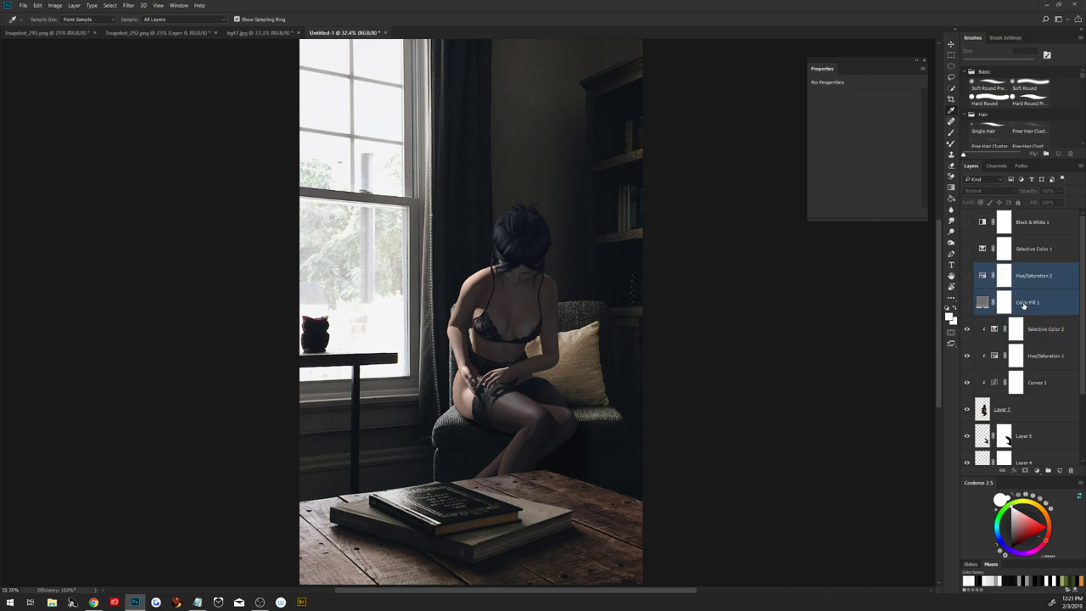
Group Hue/Saturation 2 with Color Fill 1 and set Selective Color 2 to Color blending.
{"action": "key", "text": "ctrl+g"}
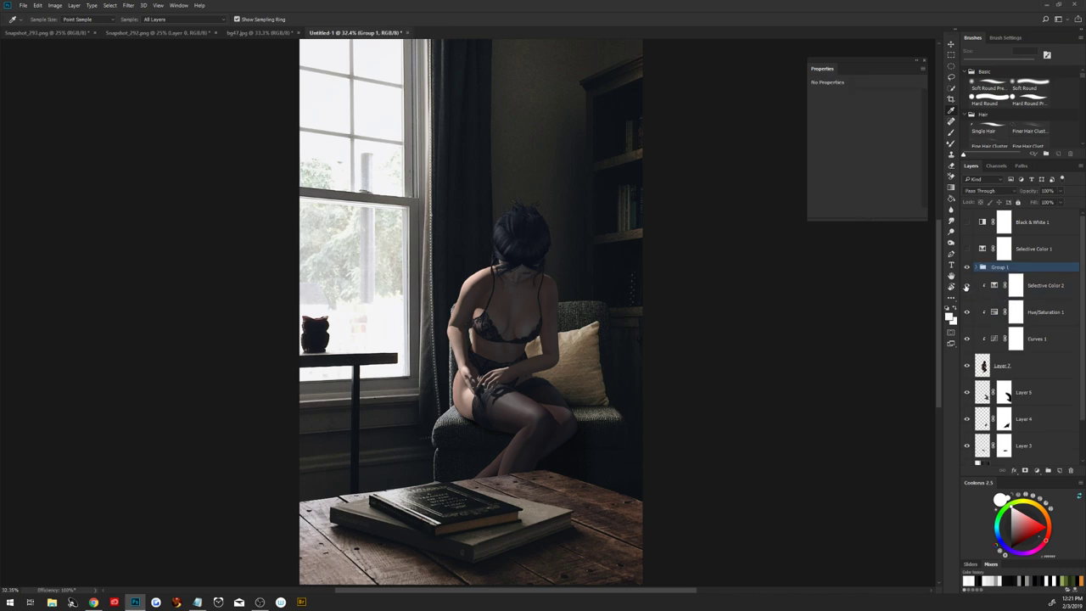
{"action": "left_click", "coordinate": [996, 286]}
{"action": "left_click", "coordinate": [994, 191]}
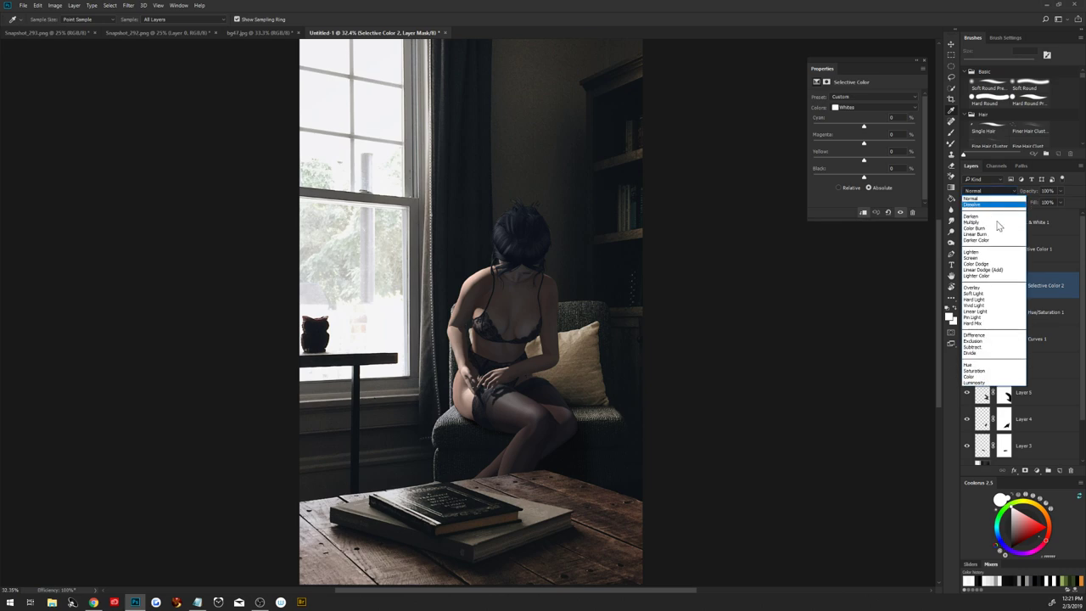
{"action": "left_click", "coordinate": [998, 377]}
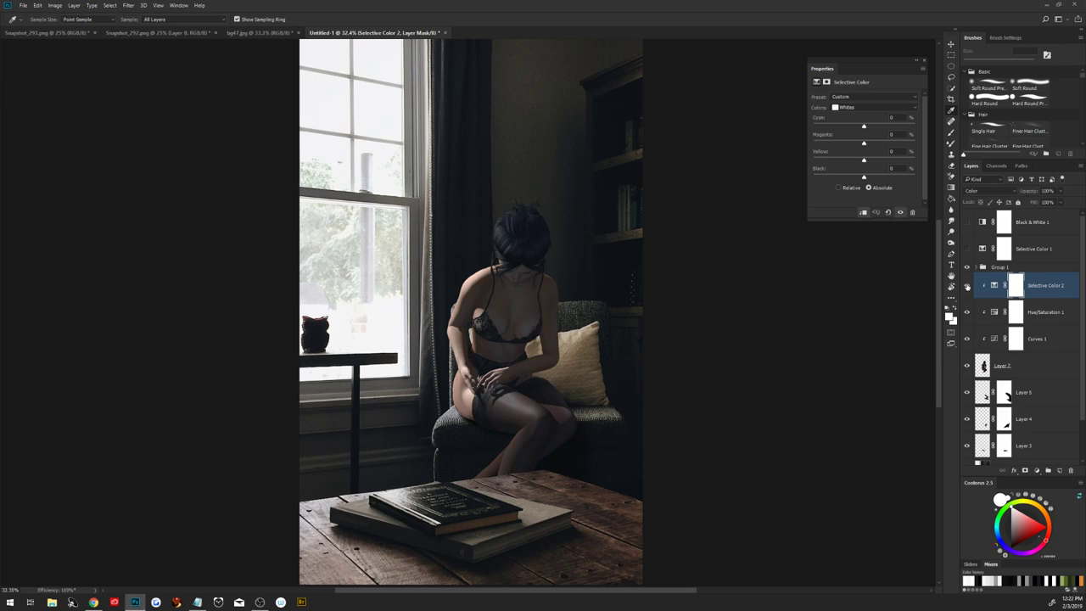
Paint black over the woman's head on Selective Color 2's mask, with 1.3 px feather and 82% density.
{"action": "left_click", "coordinate": [1018, 291]}
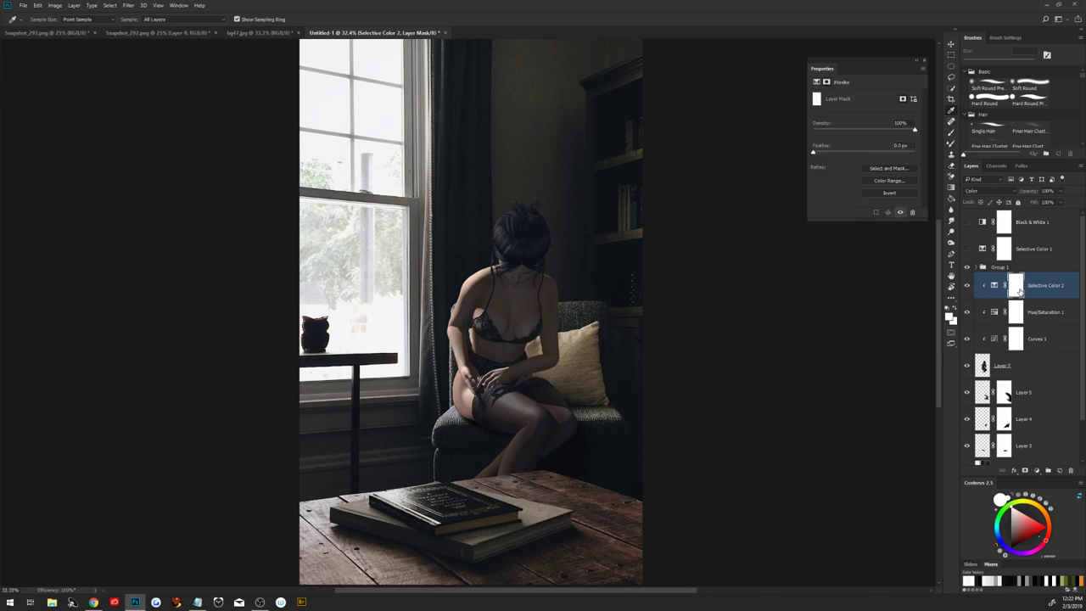
{"action": "key", "text": "b"}
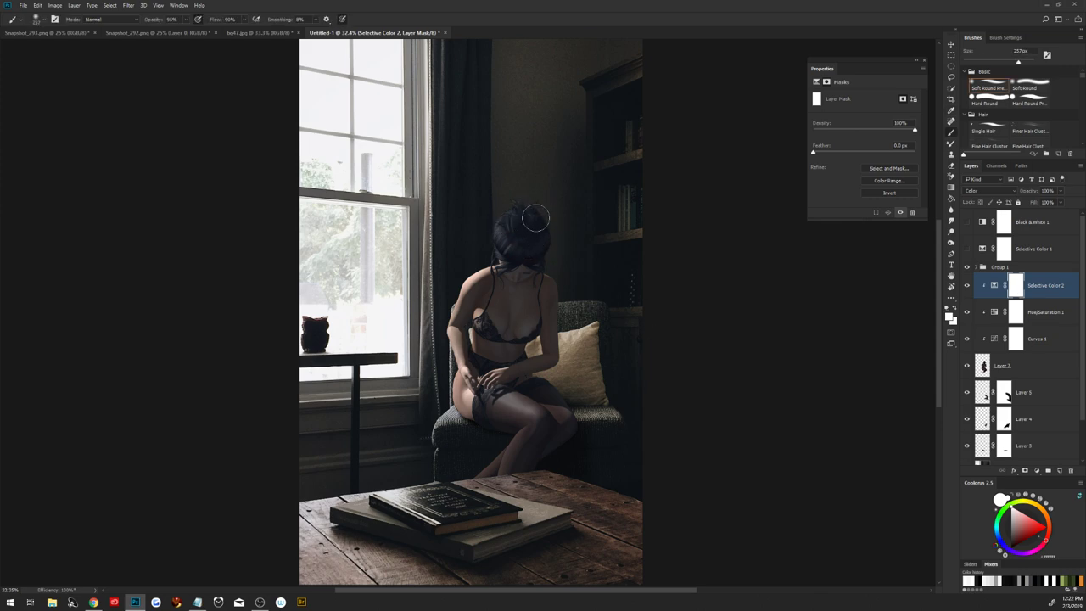
{"action": "key", "text": "alt+d"}
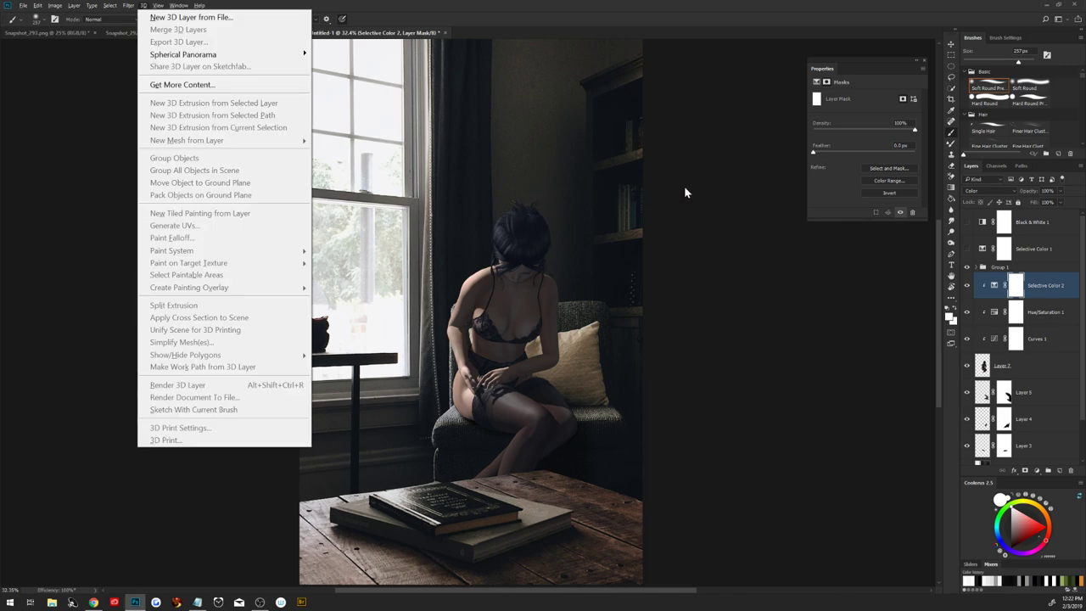
{"action": "key", "text": "Escape"}
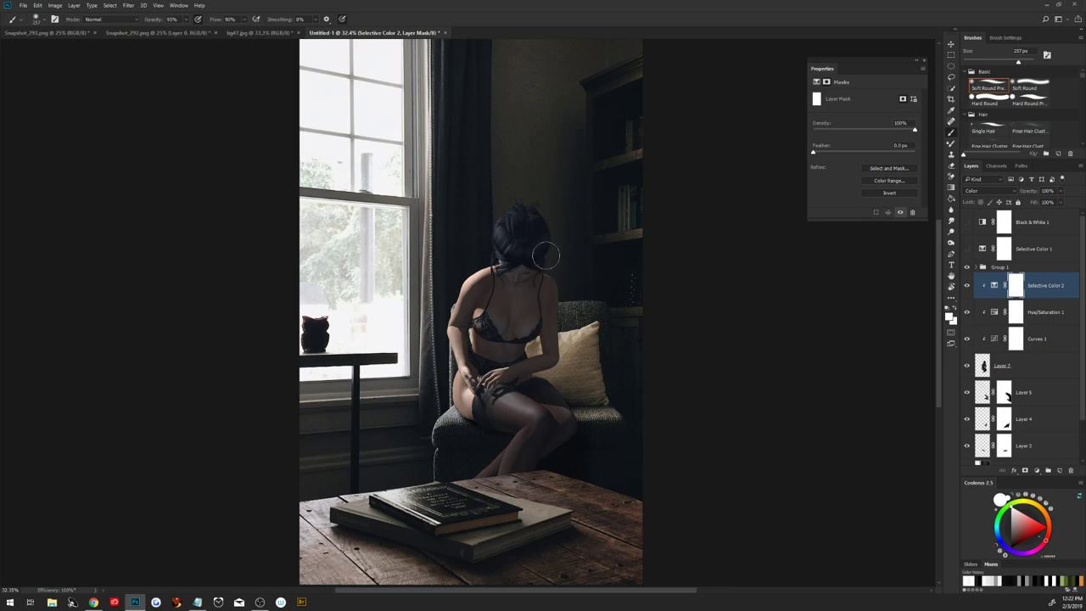
{"action": "key", "text": "alt+d"}
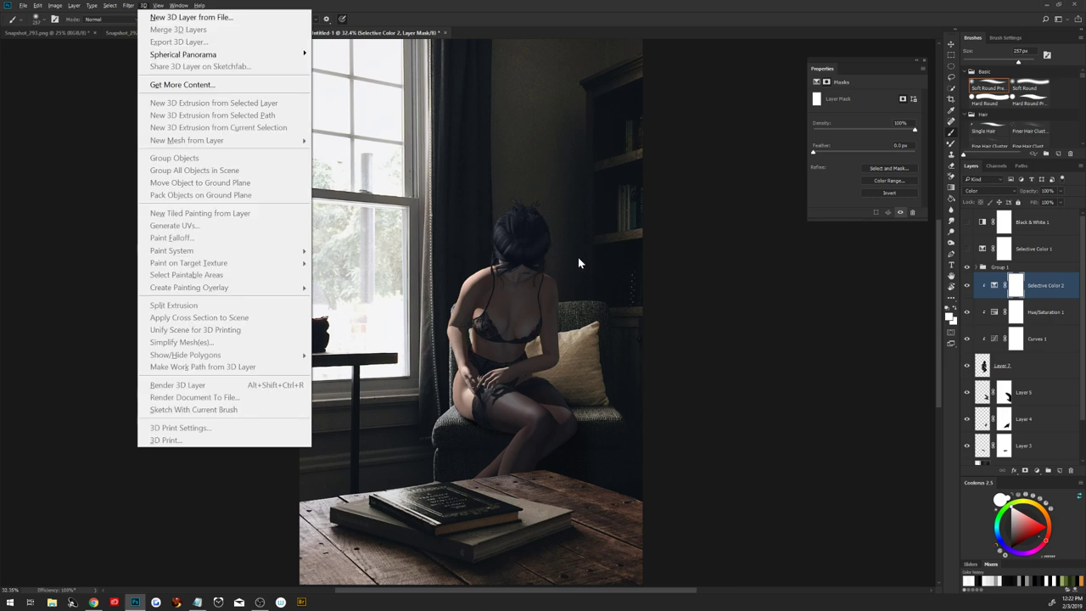
{"action": "key", "text": "Escape"}
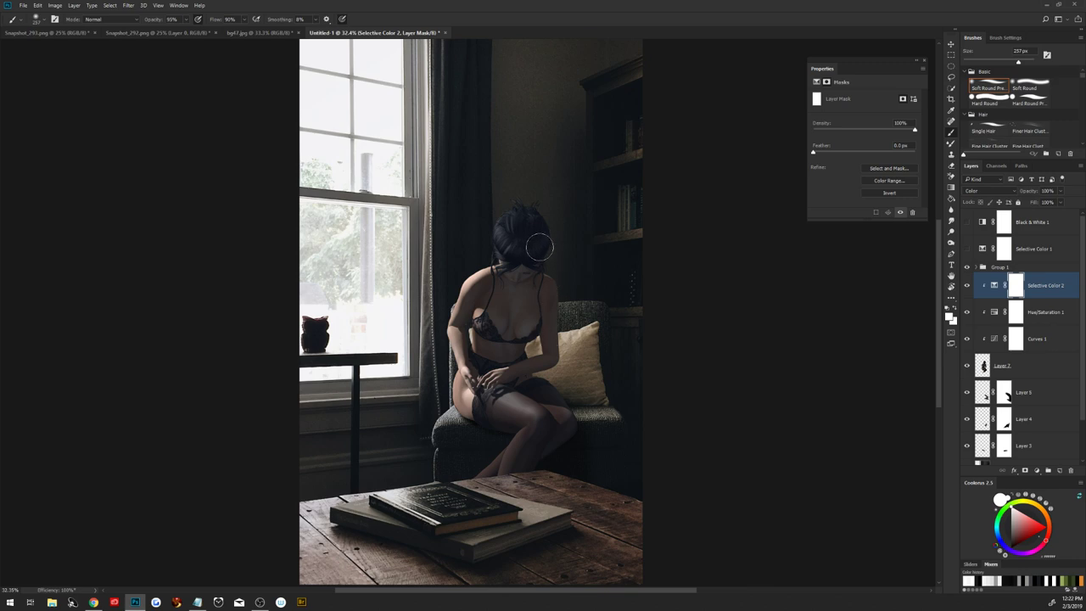
{"action": "left_click", "coordinate": [953, 307]}
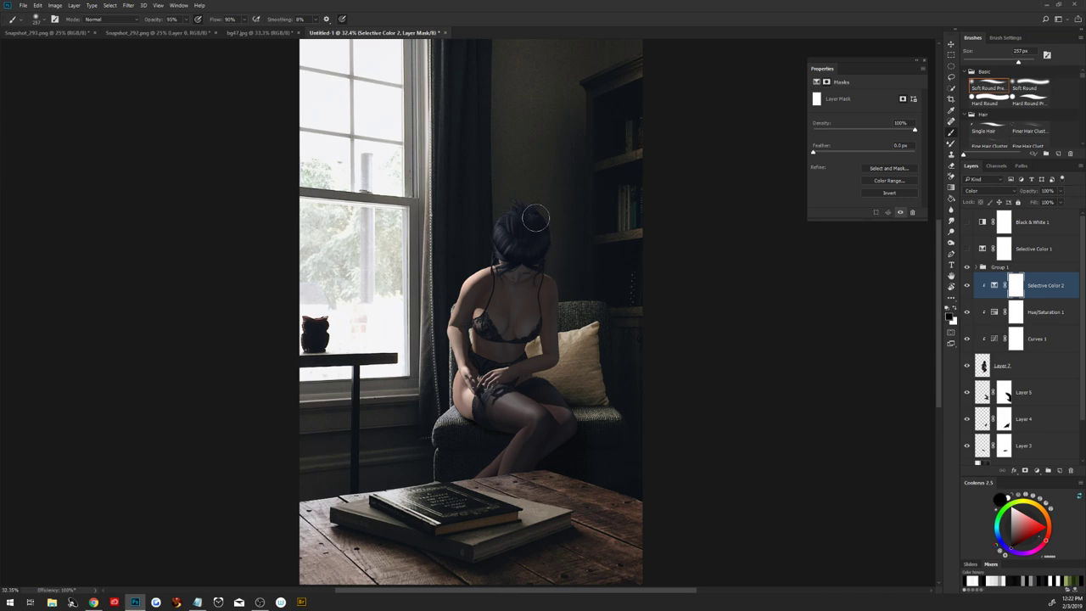
{"action": "mouse_move", "coordinate": [529, 217]}
{"action": "left_mouse_down"}
{"action": "mouse_move", "coordinate": [526, 251]}
{"action": "mouse_move", "coordinate": [513, 226]}
{"action": "mouse_move", "coordinate": [509, 242]}
{"action": "mouse_move", "coordinate": [536, 229]}
{"action": "mouse_move", "coordinate": [543, 255]}
{"action": "mouse_move", "coordinate": [539, 212]}
{"action": "mouse_move", "coordinate": [549, 231]}
{"action": "mouse_move", "coordinate": [531, 184]}
{"action": "mouse_move", "coordinate": [553, 225]}
{"action": "mouse_move", "coordinate": [519, 203]}
{"action": "mouse_move", "coordinate": [502, 233]}
{"action": "mouse_move", "coordinate": [547, 210]}
{"action": "mouse_move", "coordinate": [554, 249]}
{"action": "mouse_move", "coordinate": [509, 250]}
{"action": "mouse_move", "coordinate": [506, 221]}
{"action": "mouse_move", "coordinate": [577, 235]}
{"action": "mouse_move", "coordinate": [534, 213]}
{"action": "mouse_move", "coordinate": [543, 233]}
{"action": "mouse_move", "coordinate": [524, 235]}
{"action": "mouse_move", "coordinate": [535, 208]}
{"action": "mouse_move", "coordinate": [516, 232]}
{"action": "left_mouse_up"}
{"action": "left_click_drag", "start_coordinate": [813, 152], "coordinate": [843, 154]}
{"action": "mouse_move", "coordinate": [913, 128]}
{"action": "left_mouse_down"}
{"action": "mouse_move", "coordinate": [838, 131]}
{"action": "mouse_move", "coordinate": [872, 153]}
{"action": "left_mouse_up"}
Delete the Group 1, Black & White 1 and Selective Color 1 layers.
{"action": "left_click", "coordinate": [1029, 283]}
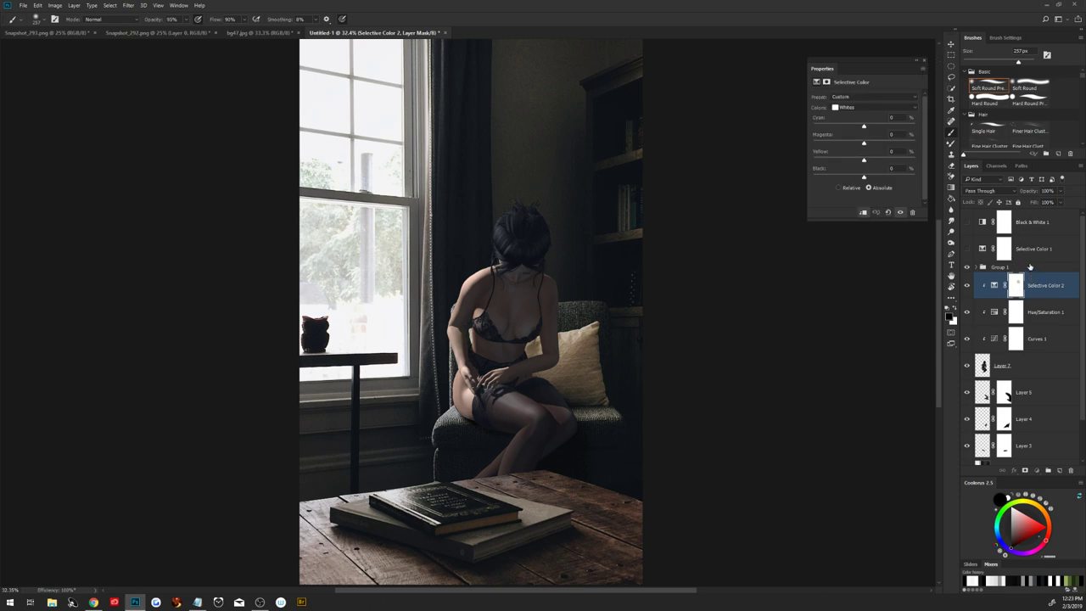
{"action": "left_click", "coordinate": [1030, 266]}
{"action": "left_click", "coordinate": [1032, 223], "text": "shift"}
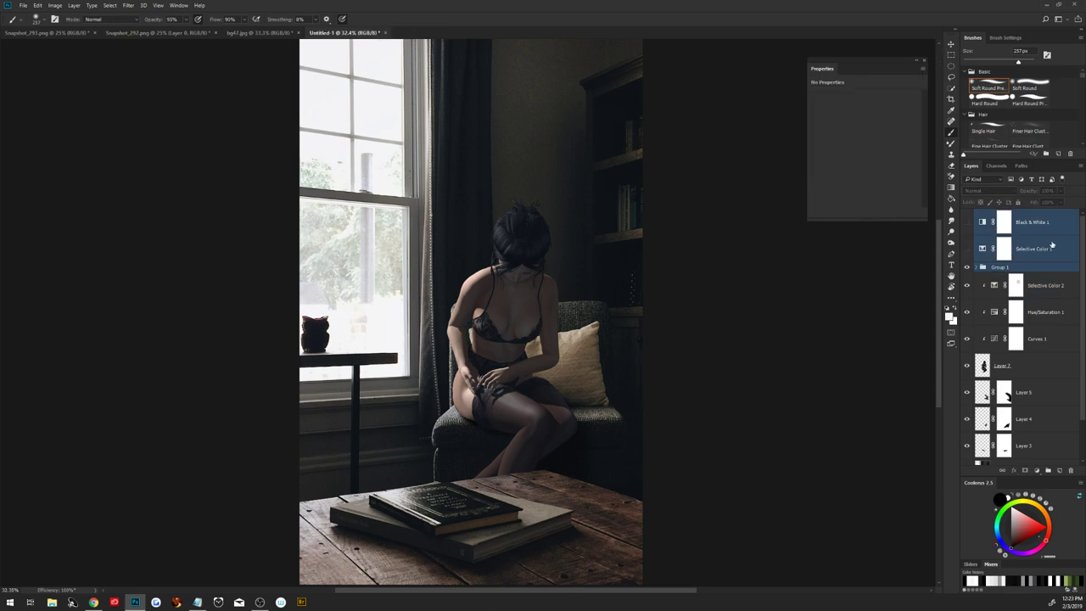
{"action": "key", "text": "Delete"}
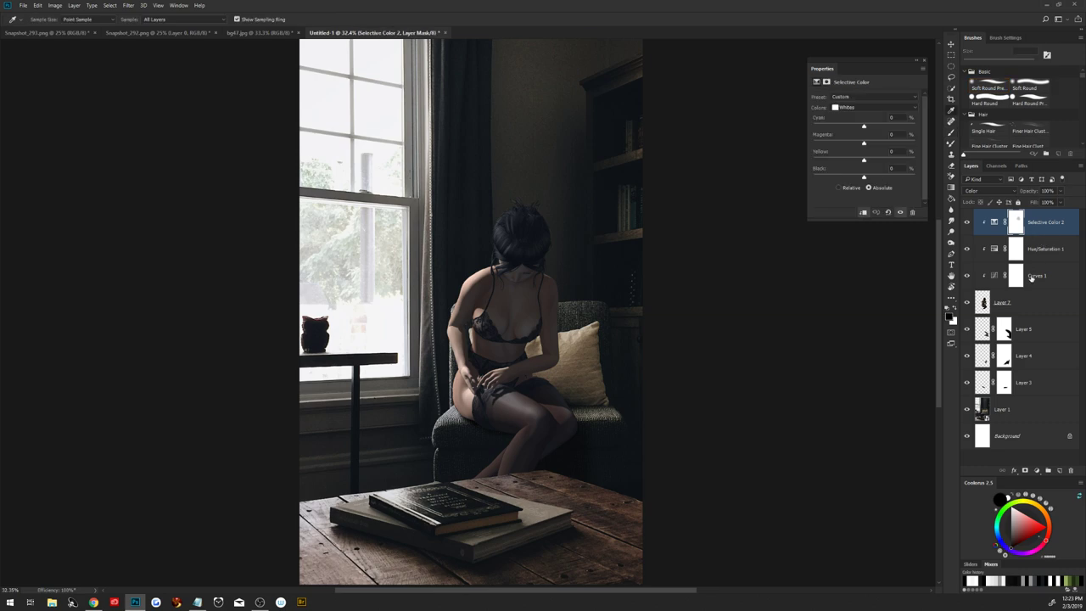
Merge Selective Color 2 through Layer 7 into a smart object, rasterize it, and add a white mask.
{"action": "left_click", "coordinate": [1033, 306], "text": "shift"}
{"action": "right_click", "coordinate": [1033, 304]}
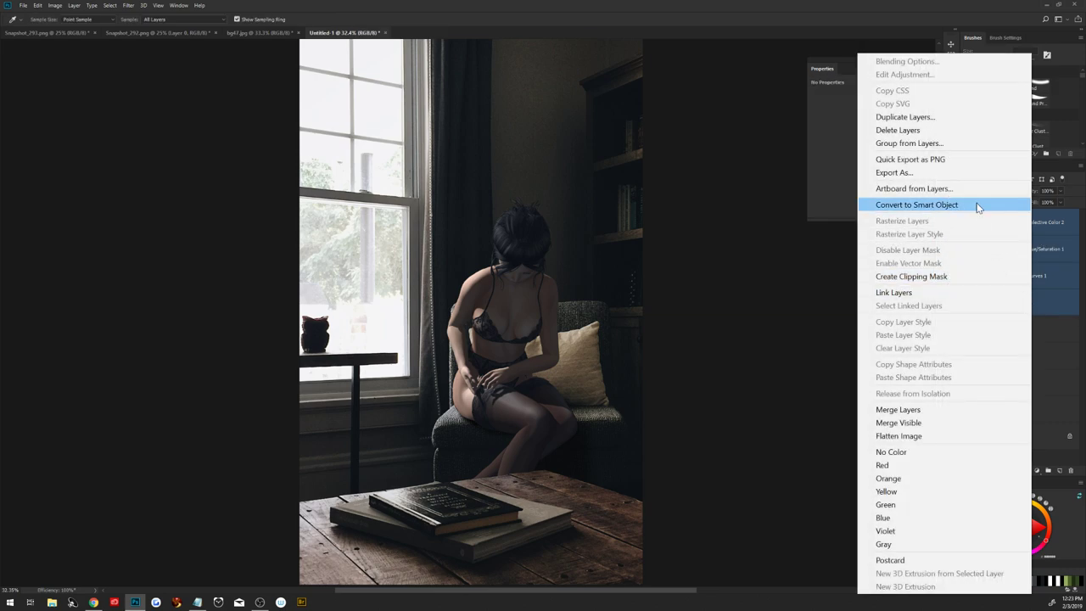
{"action": "left_click", "coordinate": [970, 204]}
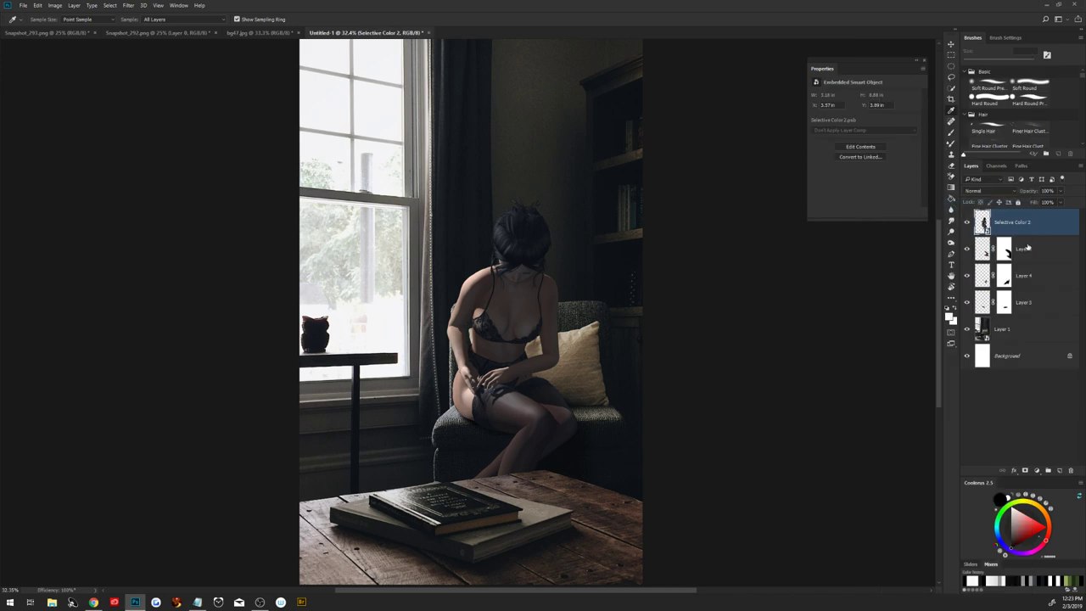
{"action": "right_click", "coordinate": [1029, 226]}
{"action": "left_click", "coordinate": [945, 249]}
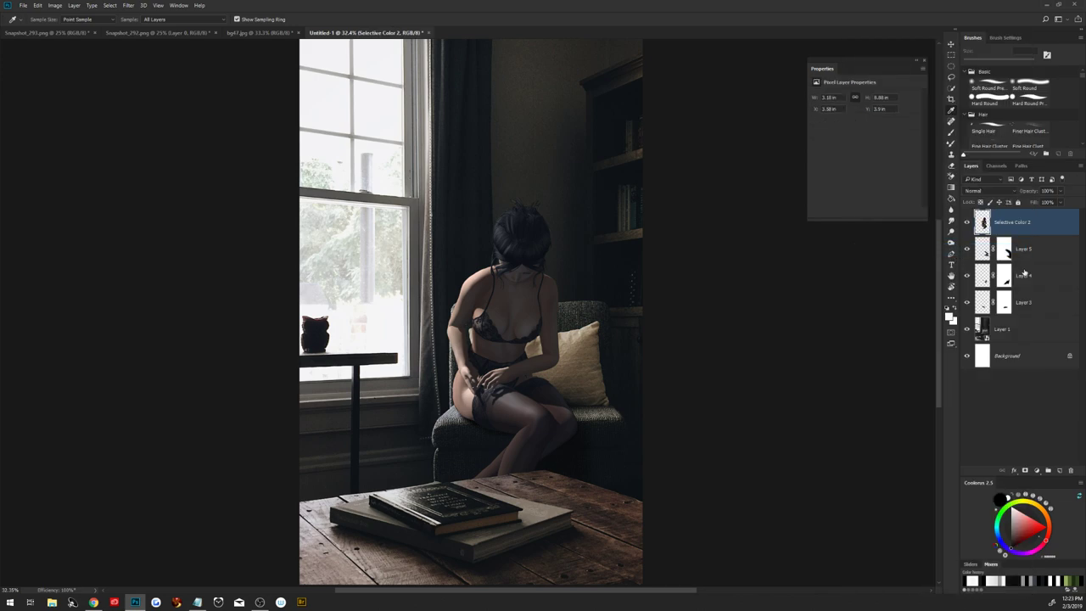
{"action": "left_click", "coordinate": [1025, 470]}
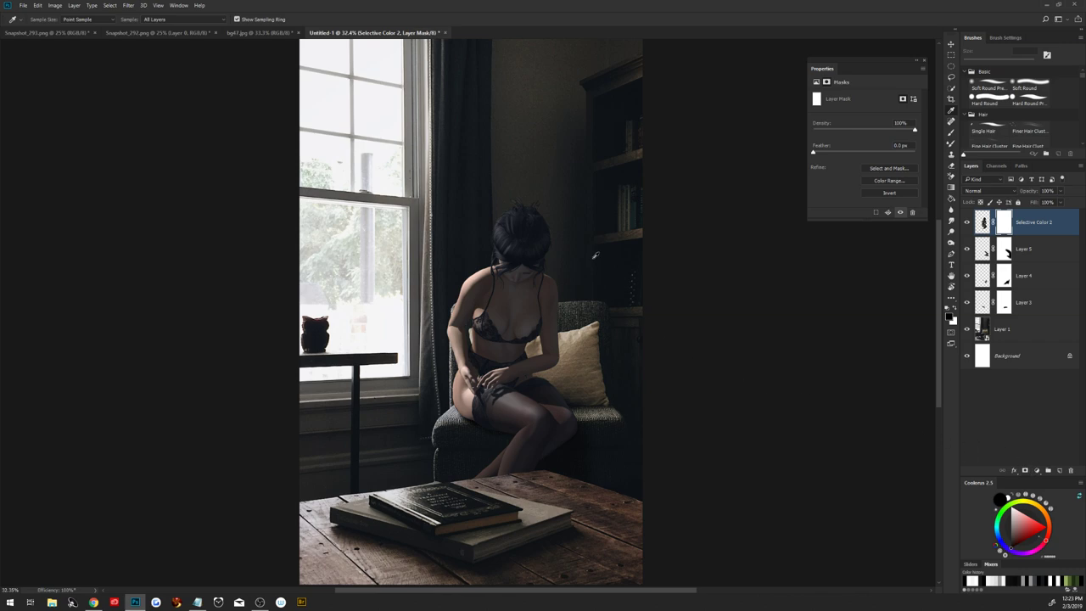
Zoom in on the woman's head and set up a hard 5 px brush.
{"action": "key", "text": "z"}
{"action": "left_click_drag", "start_coordinate": [568, 234], "coordinate": [614, 251]}
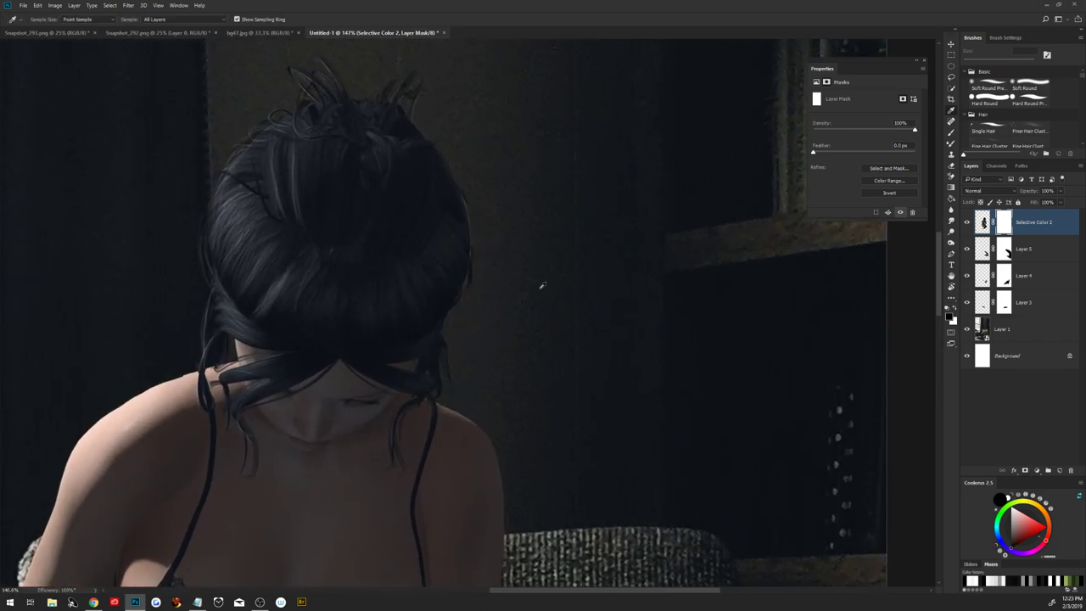
{"action": "key", "text": "i"}
{"action": "key", "text": "b"}
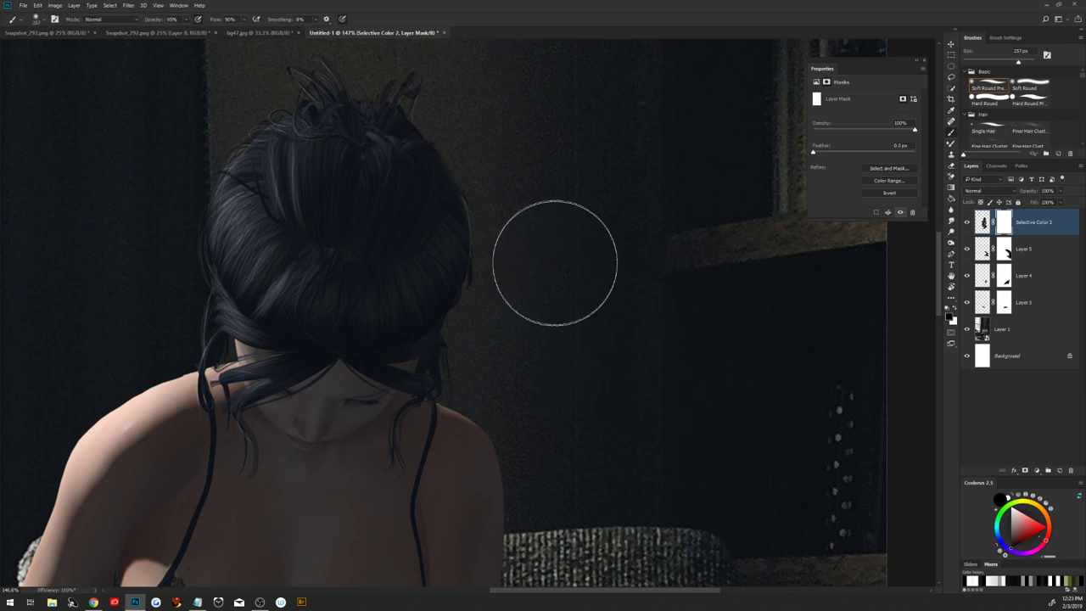
{"action": "mouse_move", "coordinate": [496, 211]}
{"action": "left_mouse_down"}
{"action": "mouse_move", "coordinate": [326, 344]}
{"action": "mouse_move", "coordinate": [475, 243]}
{"action": "left_mouse_up"}
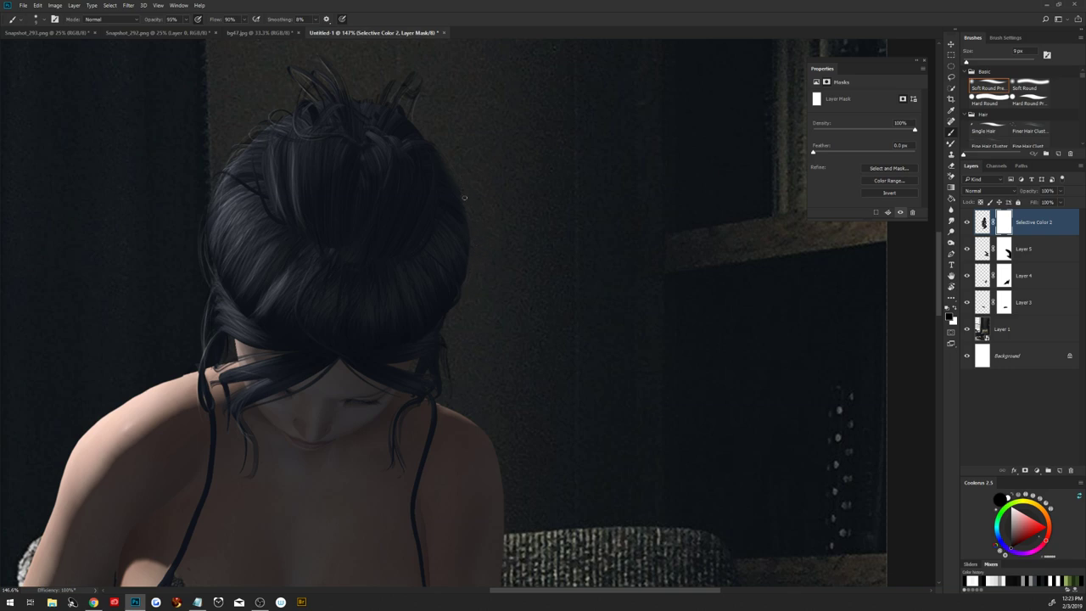
Check the hair up close, then add an empty Layer 6 above Selective Color 2.
{"action": "key", "text": "ctrl+0"}
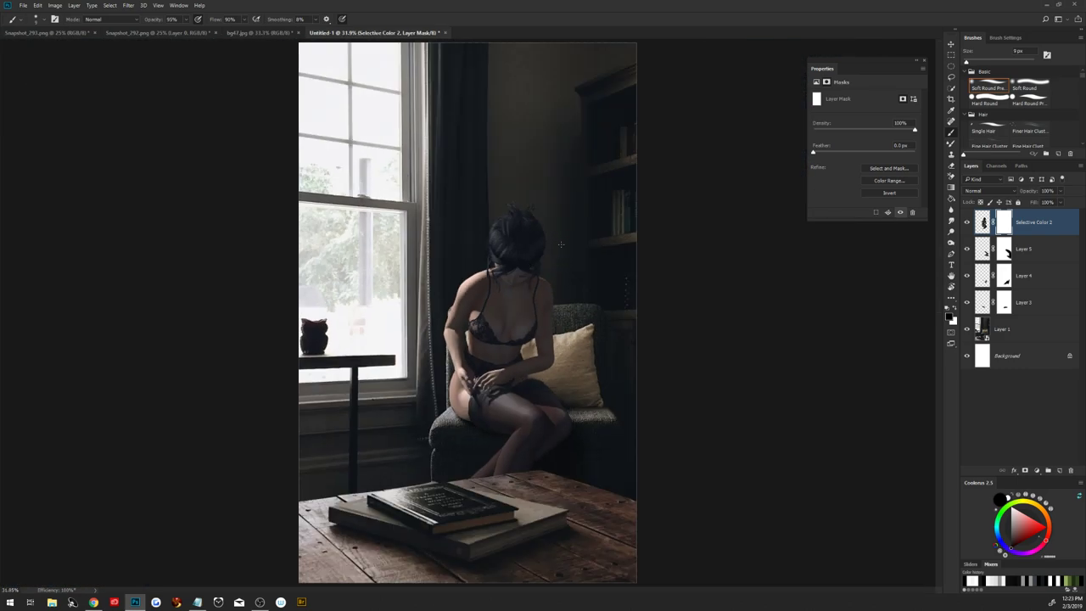
{"action": "scroll", "coordinate": [561, 244], "scroll_direction": "up", "scroll_amount": 1}
{"action": "scroll", "coordinate": [577, 263], "scroll_direction": "up", "scroll_amount": 4}
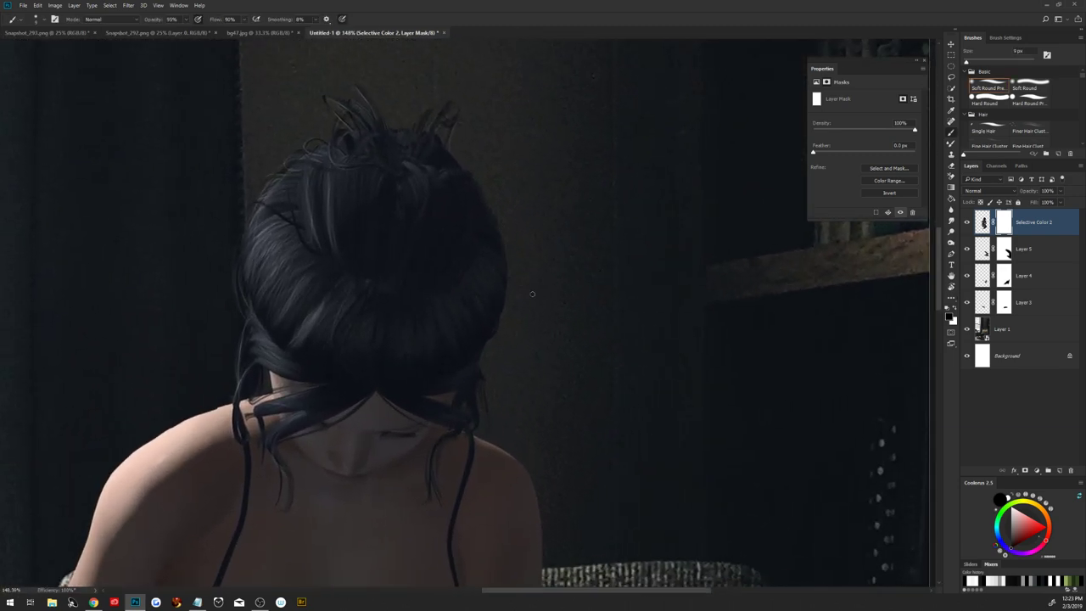
{"action": "key", "text": "ctrl+0"}
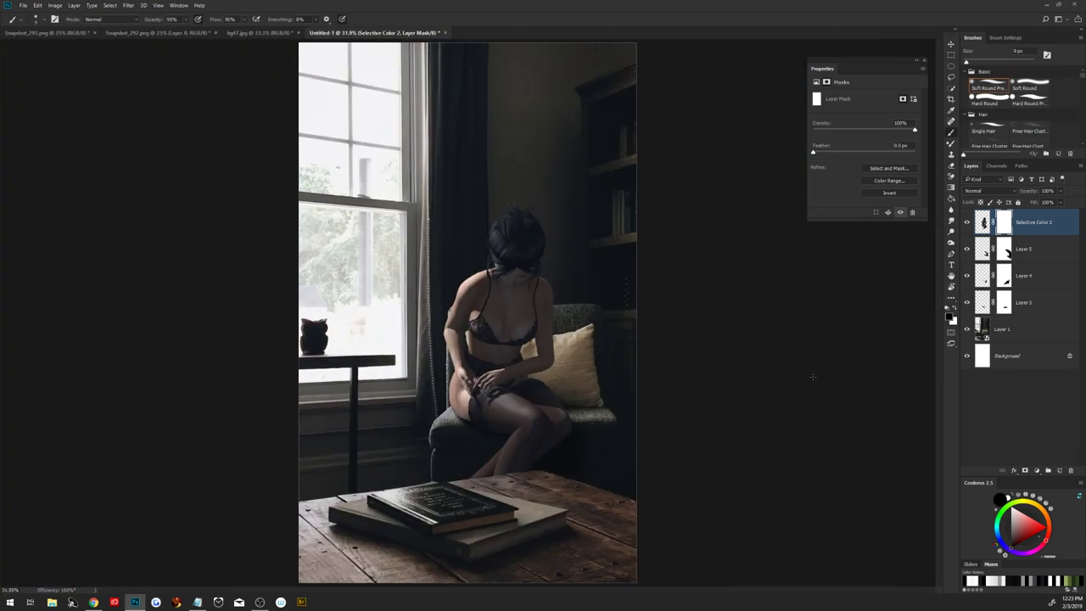
{"action": "key", "text": "ctrl+shift+alt+n"}
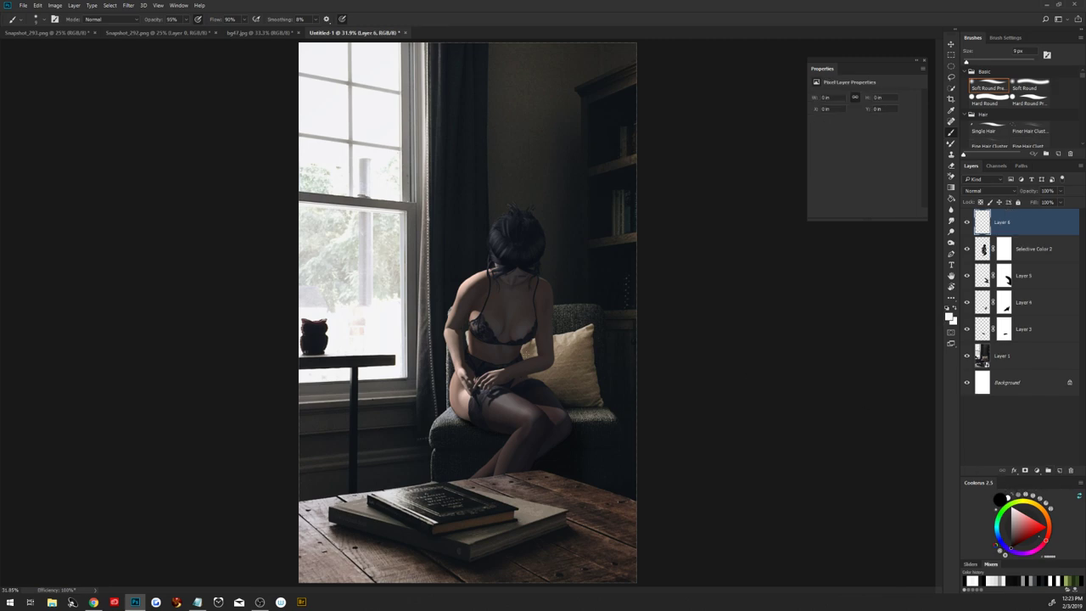
Zoom in on the torso and trace a pen path down the left bra strap to the cup.
{"action": "key", "text": "z"}
{"action": "left_click_drag", "start_coordinate": [500, 300], "coordinate": [558, 339]}
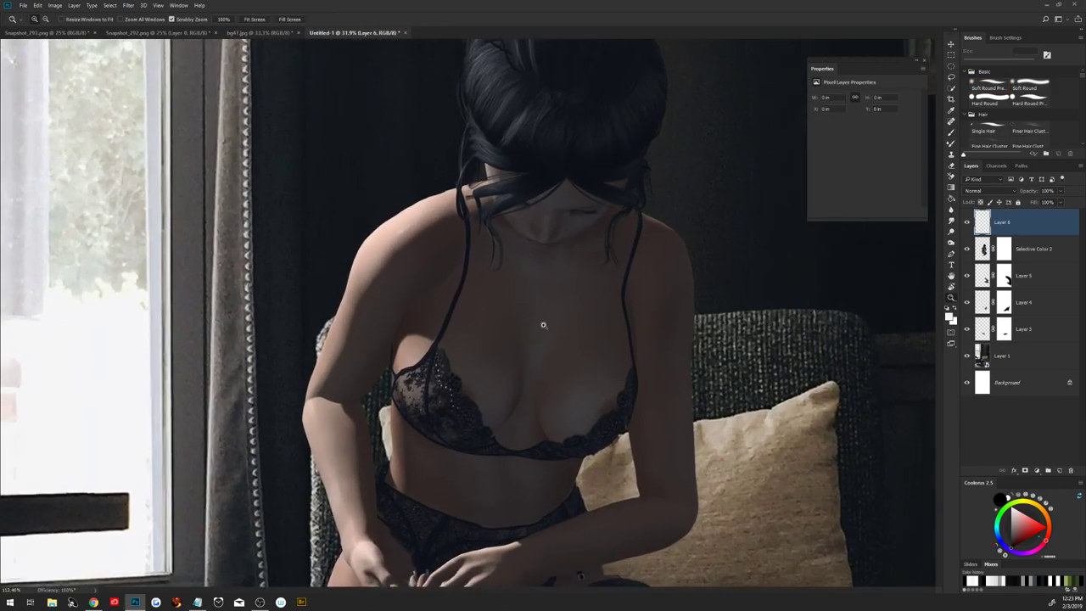
{"action": "key", "text": "b"}
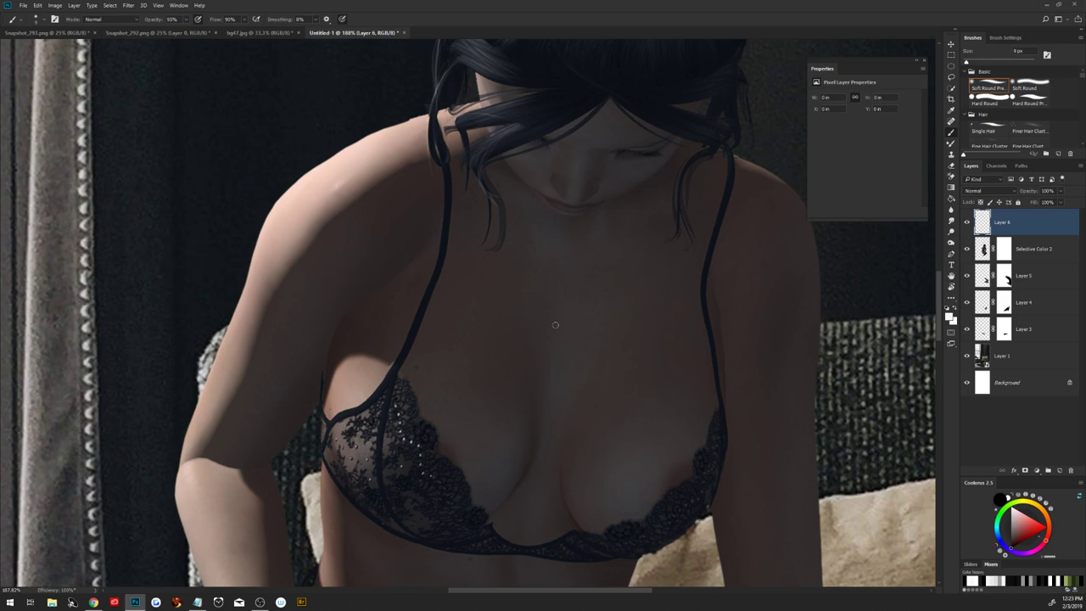
{"action": "key", "text": "p"}
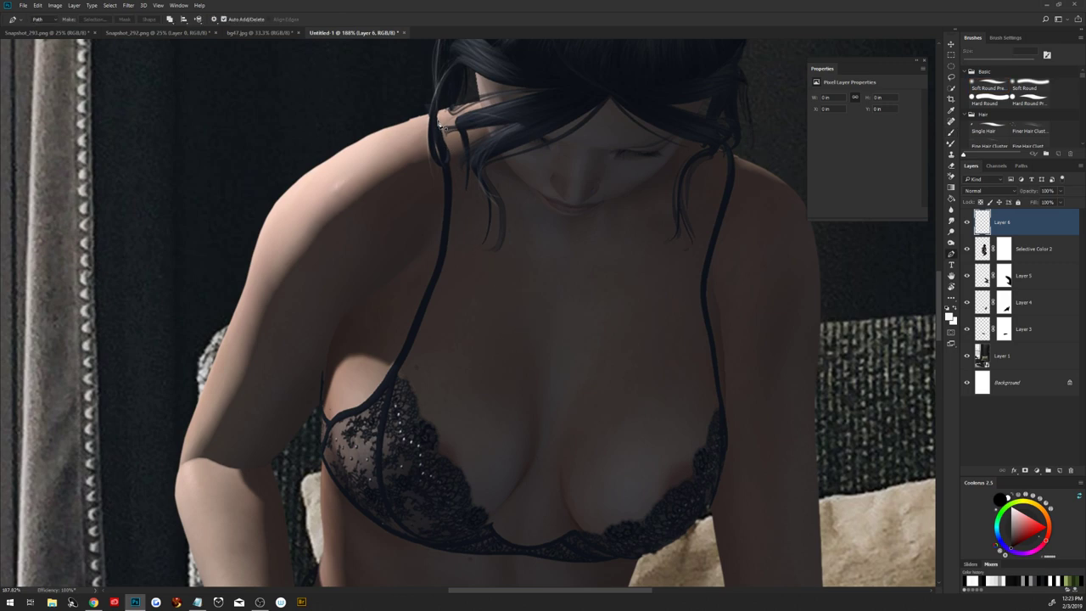
{"action": "left_click", "coordinate": [435, 117]}
{"action": "left_click_drag", "start_coordinate": [453, 204], "coordinate": [440, 280]}
{"action": "mouse_move", "coordinate": [424, 321]}
{"action": "left_mouse_down"}
{"action": "mouse_move", "coordinate": [414, 350]}
{"action": "mouse_move", "coordinate": [414, 332]}
{"action": "left_mouse_up"}
{"action": "left_click_drag", "start_coordinate": [399, 366], "coordinate": [397, 372]}
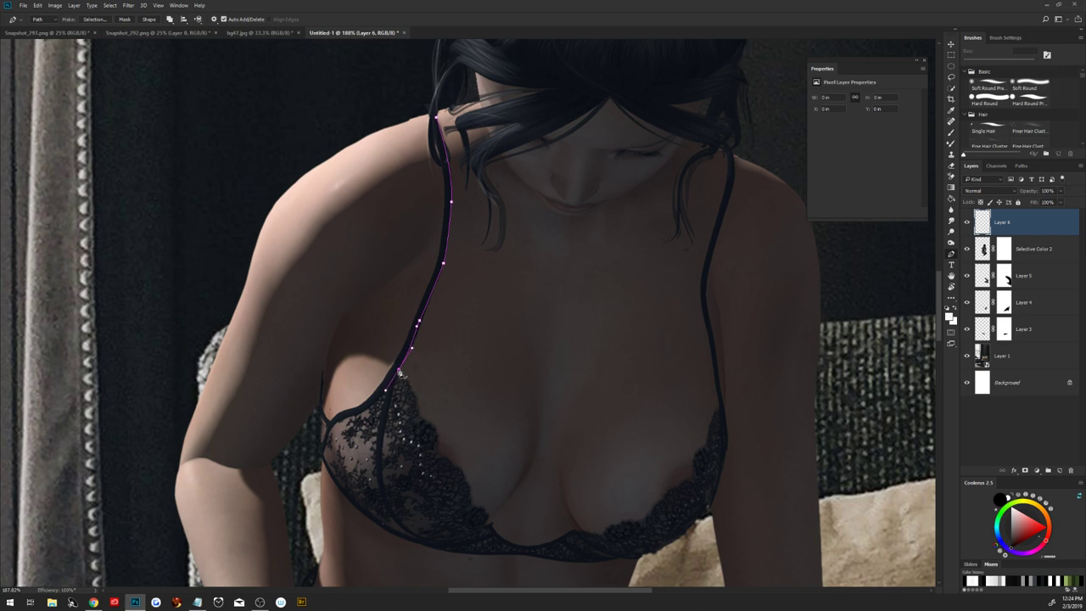
{"action": "left_click", "coordinate": [393, 382], "text": "alt"}
{"action": "left_click_drag", "start_coordinate": [399, 382], "coordinate": [419, 412]}
Continue the path along the left cup's lace edge through the cleavage.
{"action": "left_click", "coordinate": [434, 428]}
{"action": "left_click", "coordinate": [436, 433]}
{"action": "left_click", "coordinate": [457, 471]}
{"action": "left_click", "coordinate": [486, 519]}
{"action": "left_click", "coordinate": [477, 527]}
{"action": "mouse_move", "coordinate": [532, 550]}
{"action": "left_mouse_down"}
{"action": "mouse_move", "coordinate": [565, 550]}
{"action": "mouse_move", "coordinate": [540, 551]}
{"action": "left_mouse_up"}
Trace the right cup's lace edge upward and close the path back at the shoulder.
{"action": "left_click", "coordinate": [568, 535]}
{"action": "left_click", "coordinate": [603, 538]}
{"action": "left_click", "coordinate": [615, 527]}
{"action": "left_click", "coordinate": [661, 504]}
{"action": "left_click", "coordinate": [670, 490]}
{"action": "left_click", "coordinate": [696, 478]}
{"action": "left_click", "coordinate": [698, 451]}
{"action": "left_click", "coordinate": [700, 450], "text": "alt"}
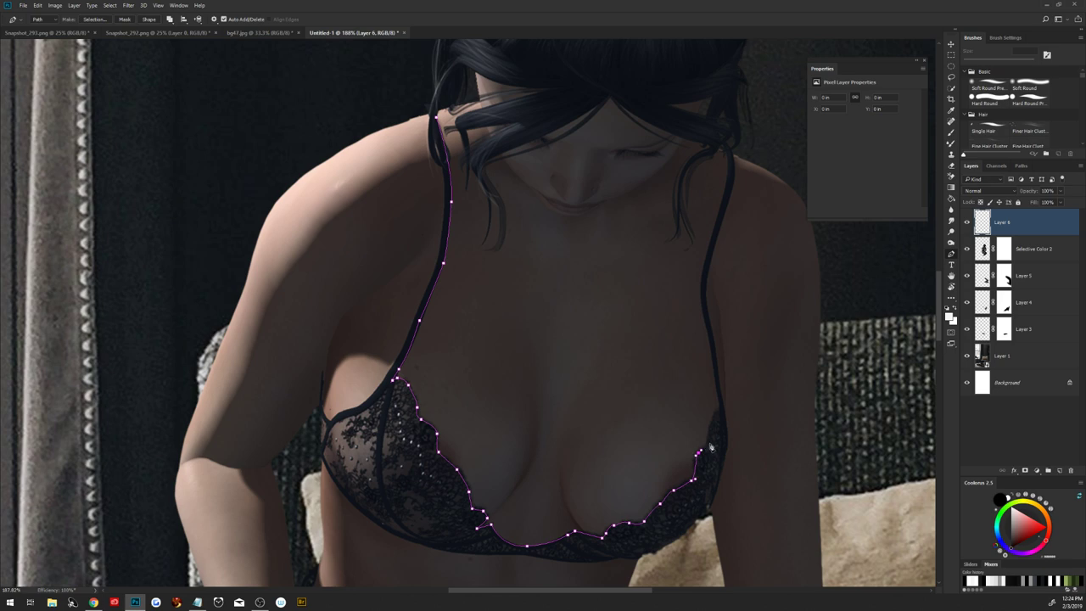
{"action": "left_click", "coordinate": [718, 414]}
{"action": "mouse_move", "coordinate": [703, 402]}
{"action": "left_mouse_down"}
{"action": "mouse_move", "coordinate": [666, 329]}
{"action": "mouse_move", "coordinate": [460, 134]}
{"action": "left_mouse_up"}
Turn the traced path into a selection and set Layer 6 to Multiply.
{"action": "right_click", "coordinate": [478, 349]}
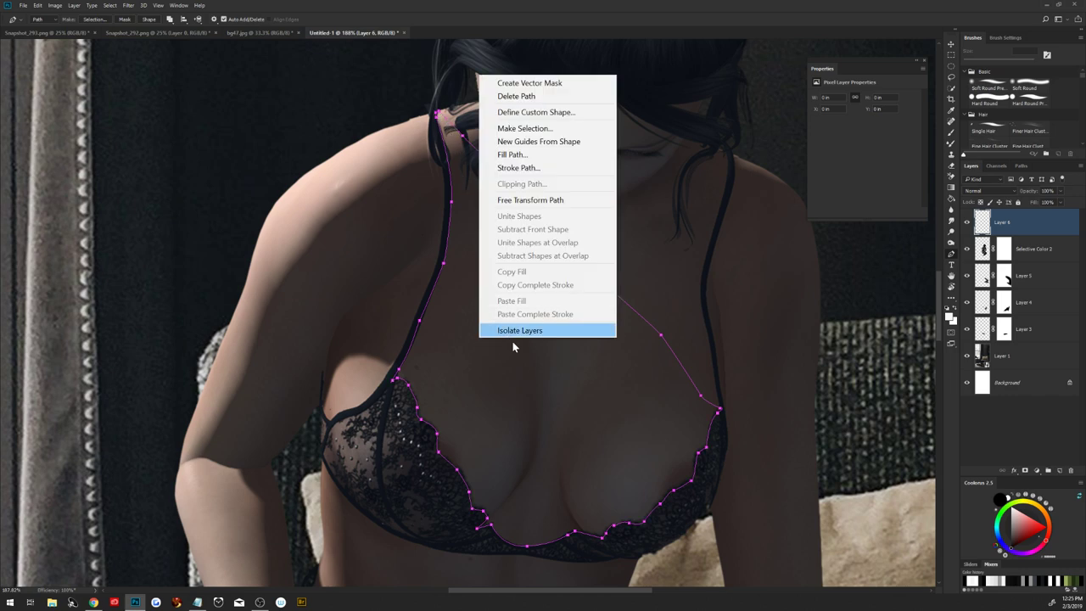
{"action": "left_click", "coordinate": [560, 127]}
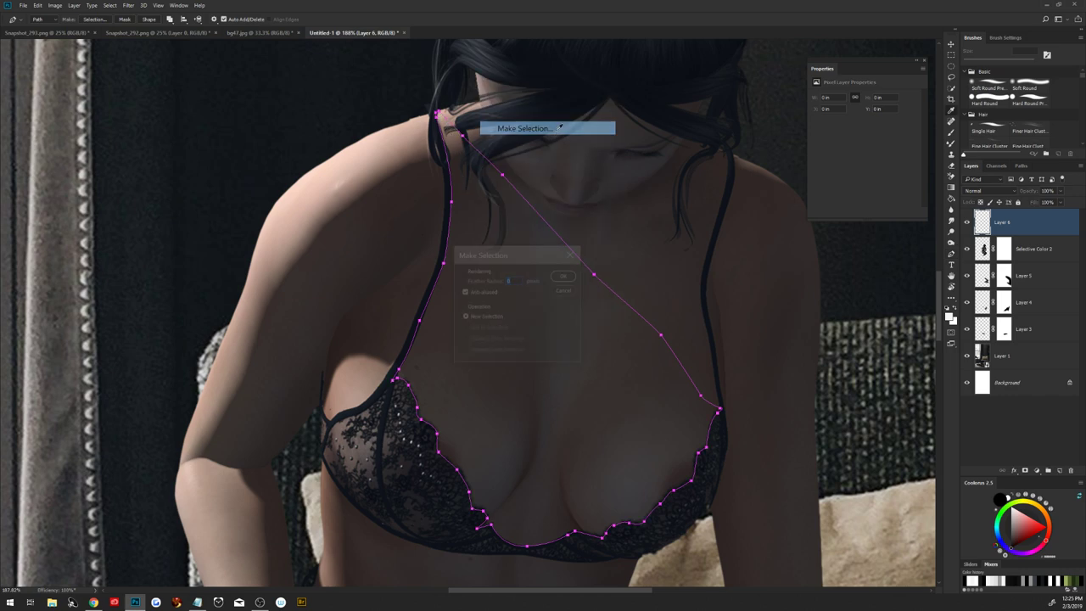
{"action": "left_click", "coordinate": [564, 276]}
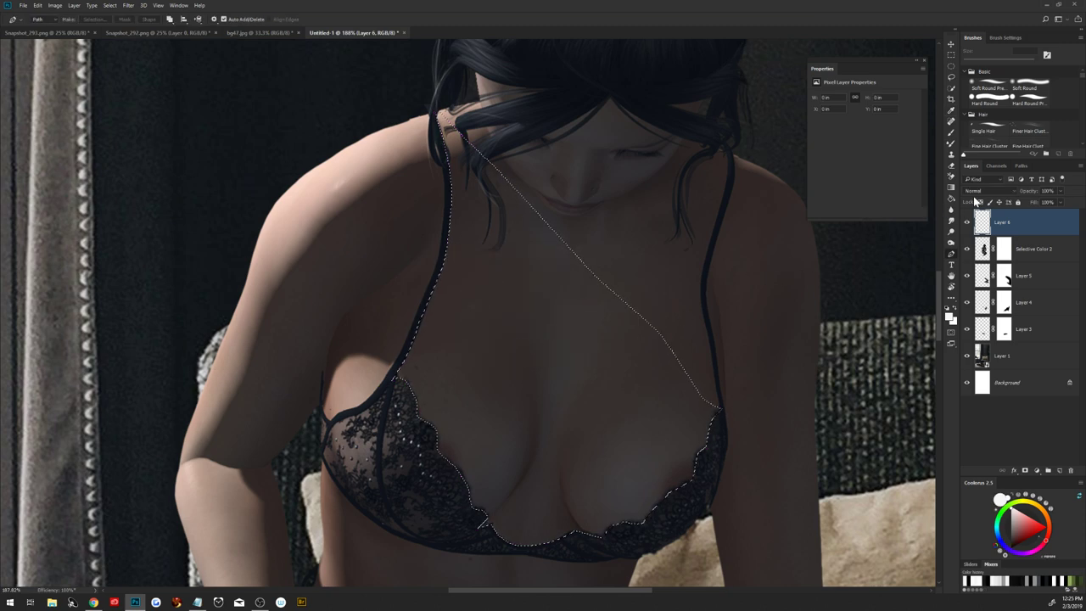
{"action": "left_click", "coordinate": [985, 190]}
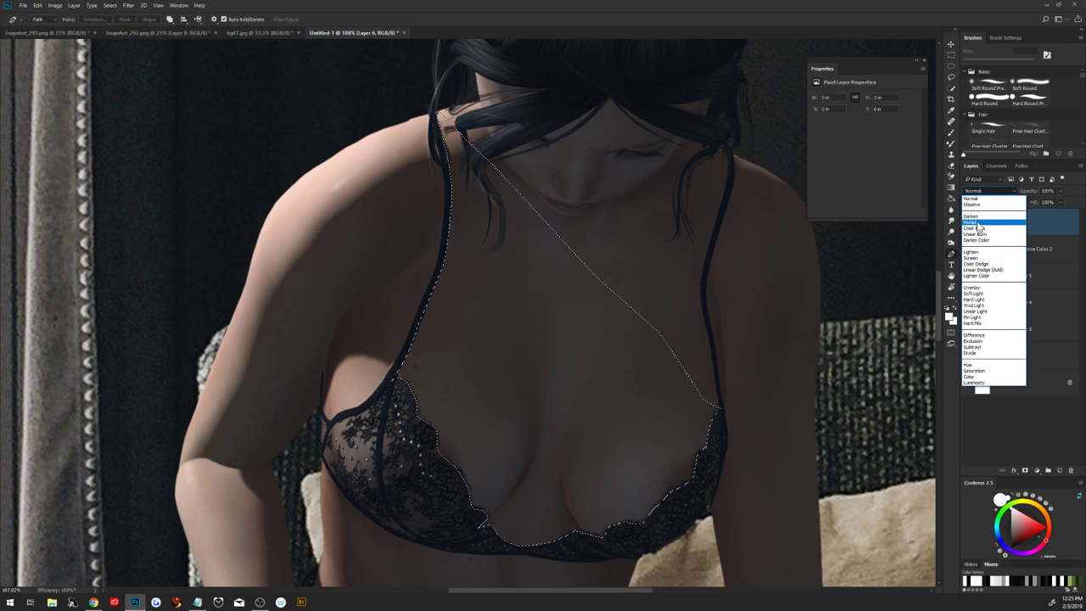
{"action": "left_click", "coordinate": [973, 221]}
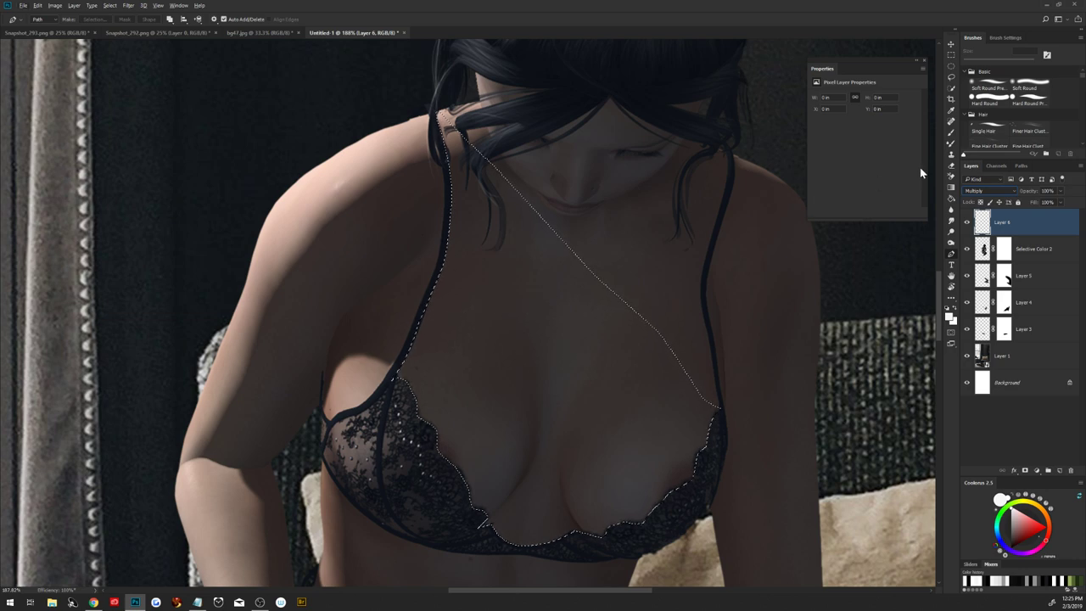
Sample the skin tone and paint soft shadows down the strap and under the cup edges.
{"action": "left_click", "coordinate": [951, 110]}
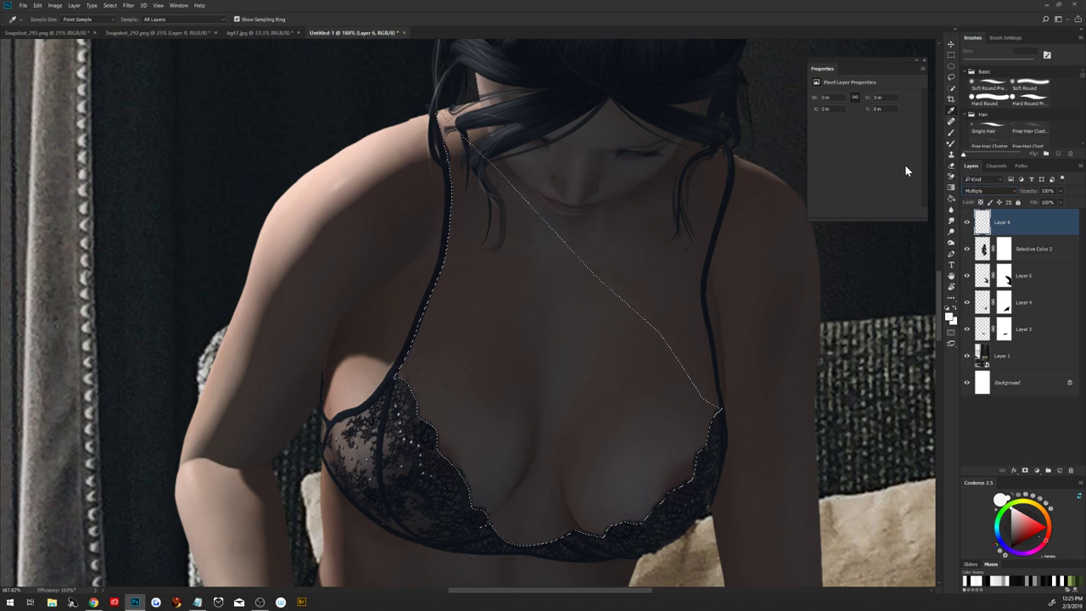
{"action": "left_click", "coordinate": [974, 86]}
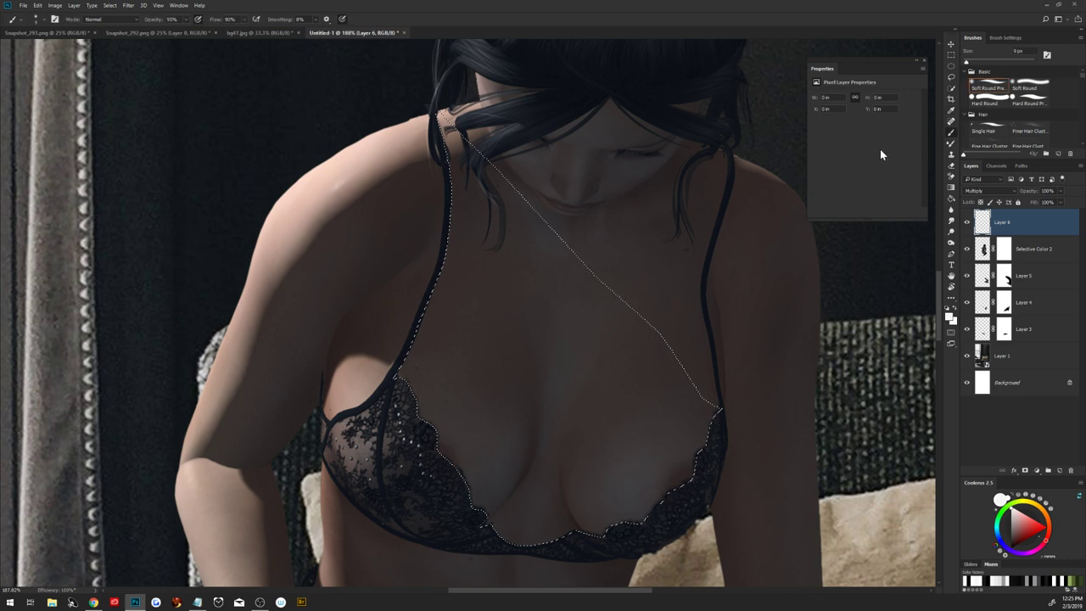
{"action": "left_click", "coordinate": [444, 295], "text": "alt"}
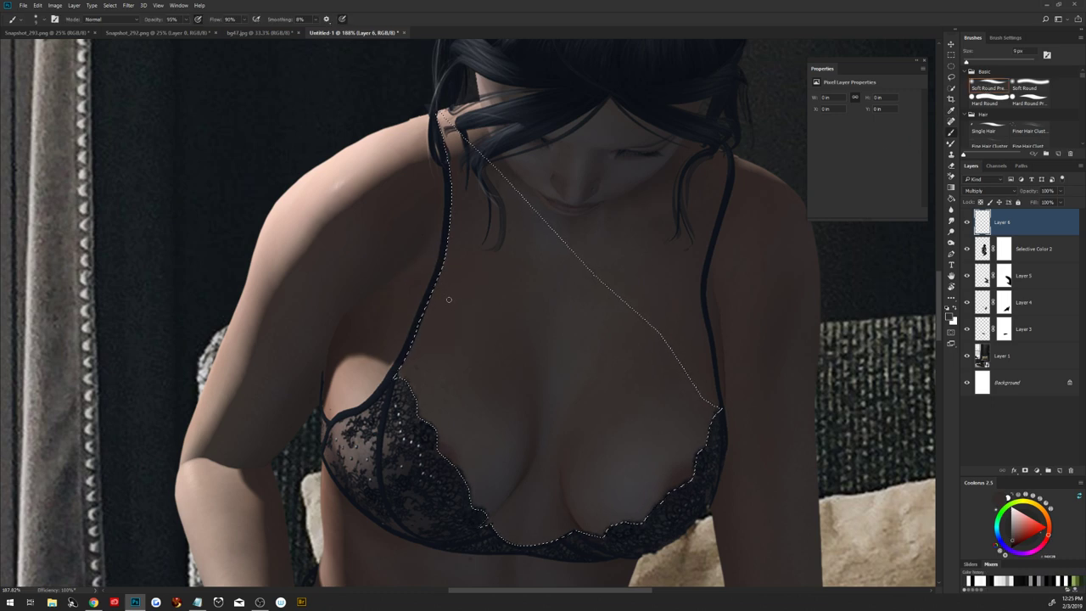
{"action": "left_click", "coordinate": [983, 250]}
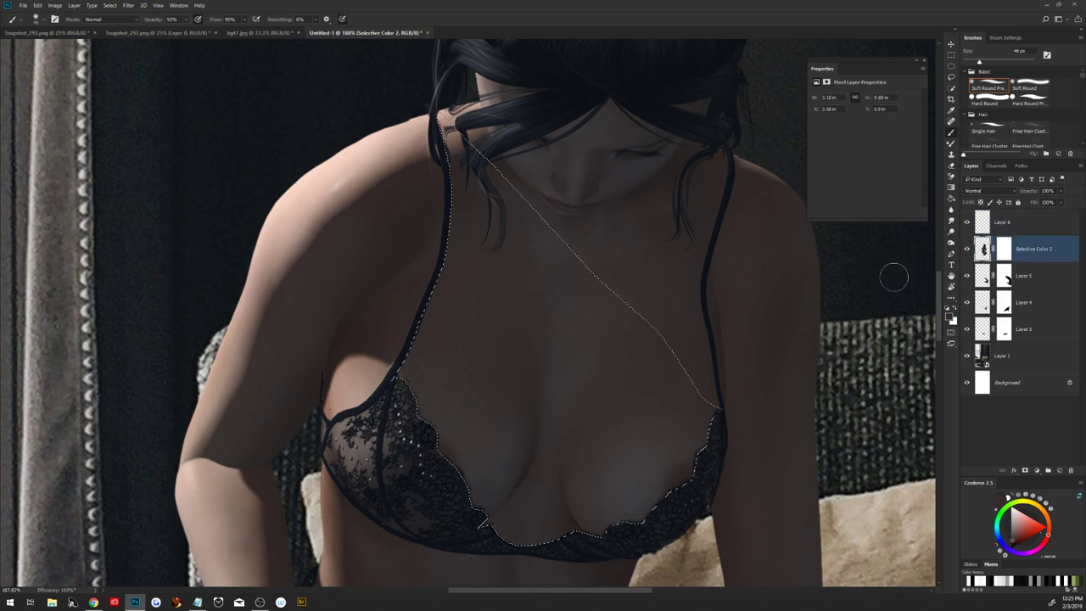
{"action": "left_click_drag", "start_coordinate": [436, 291], "coordinate": [413, 312]}
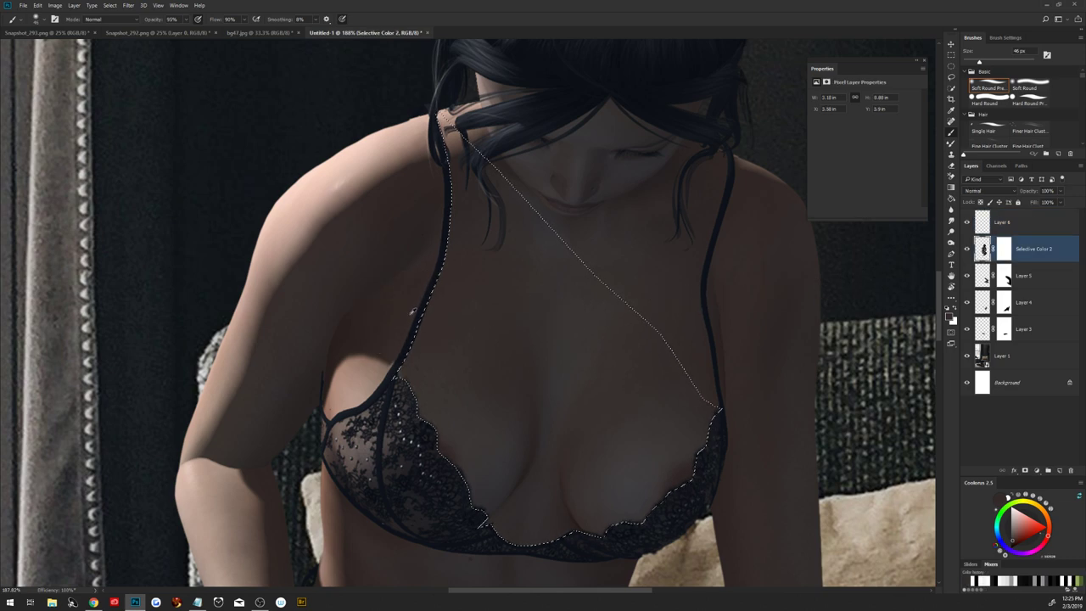
{"action": "left_click_drag", "start_coordinate": [400, 312], "coordinate": [474, 258]}
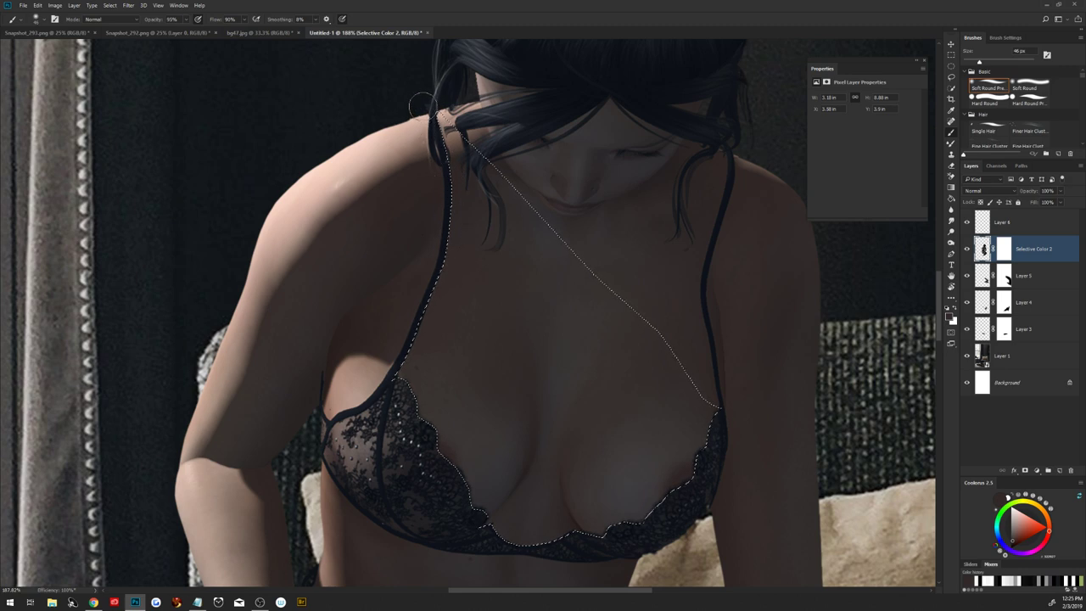
{"action": "left_click_drag", "start_coordinate": [419, 106], "coordinate": [441, 148]}
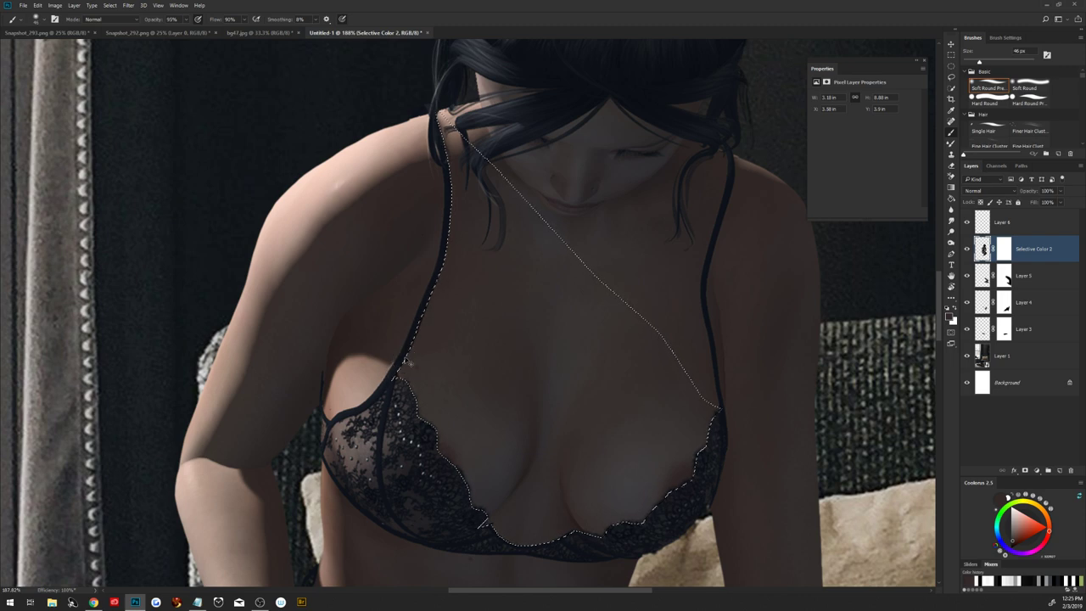
{"action": "left_click", "coordinate": [997, 222]}
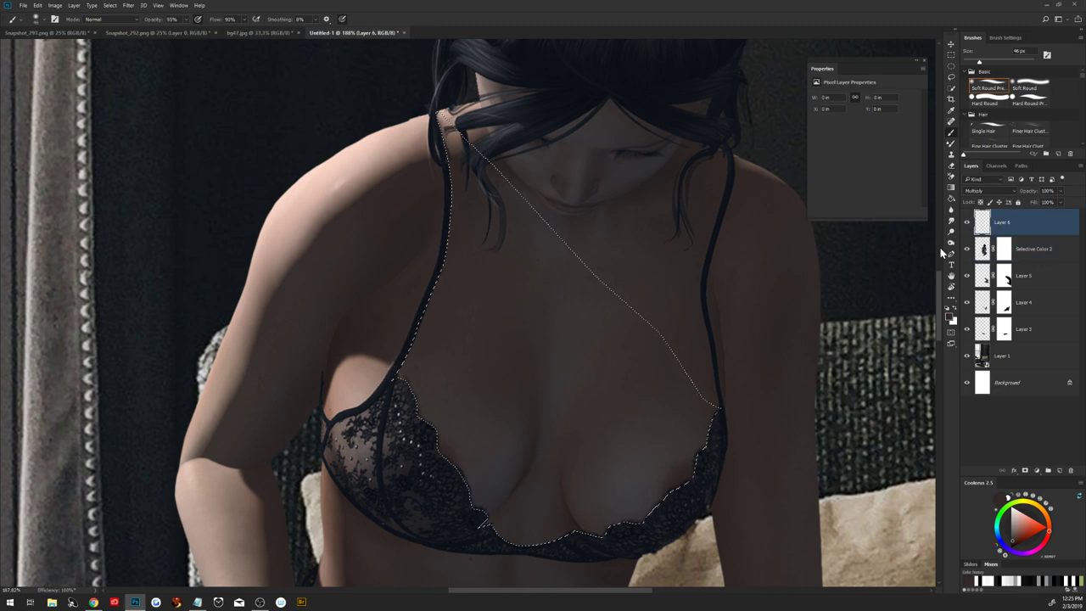
{"action": "mouse_move", "coordinate": [426, 116]}
{"action": "left_mouse_down"}
{"action": "mouse_move", "coordinate": [426, 327]}
{"action": "mouse_move", "coordinate": [407, 316]}
{"action": "left_mouse_up"}
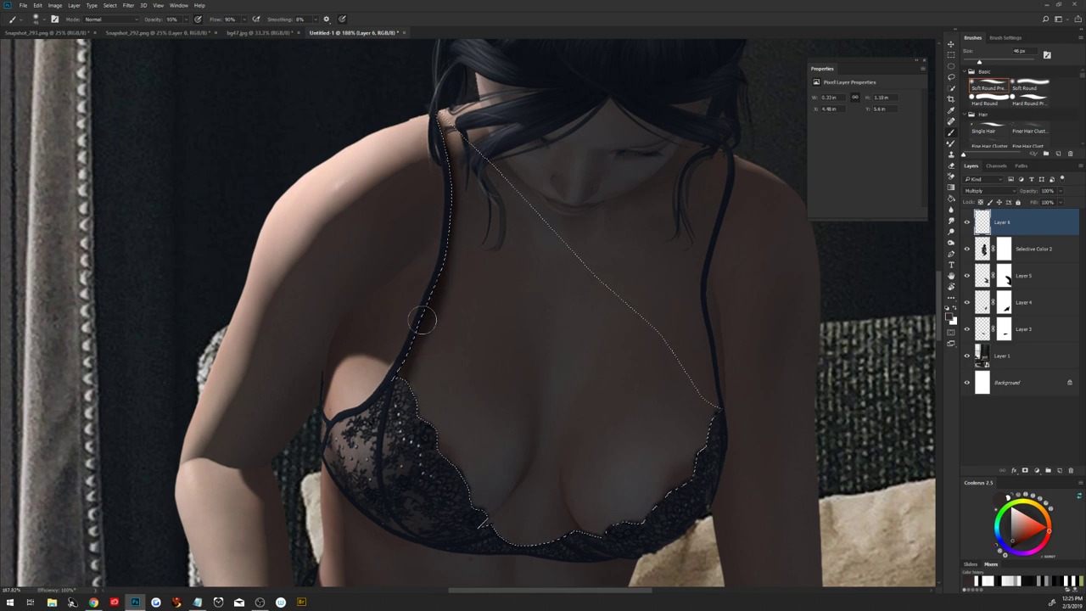
{"action": "left_click_drag", "start_coordinate": [428, 104], "coordinate": [420, 127]}
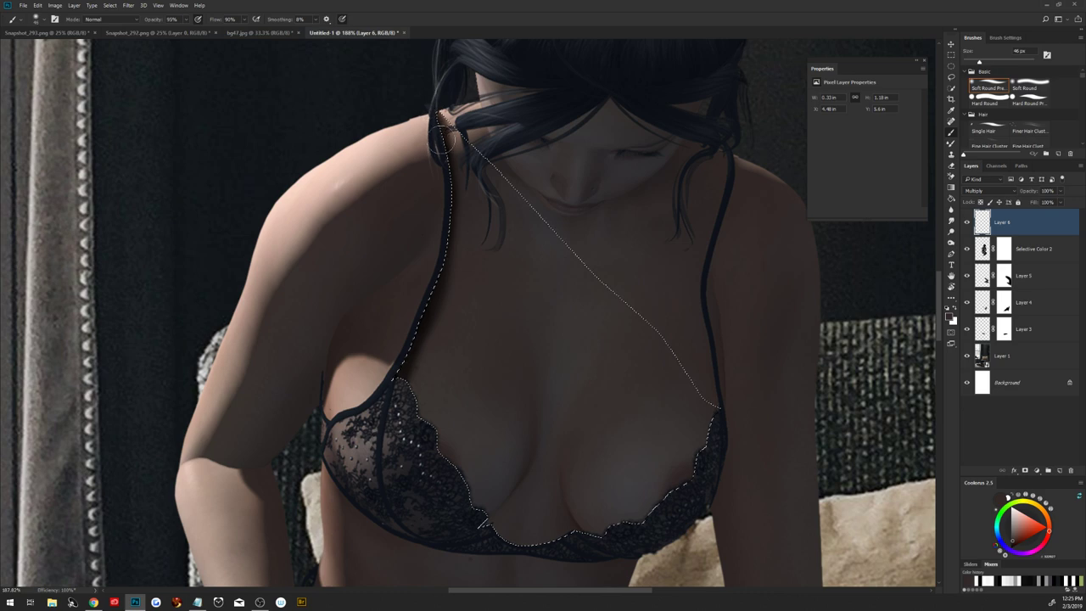
{"action": "mouse_move", "coordinate": [404, 354]}
{"action": "left_mouse_down"}
{"action": "mouse_move", "coordinate": [398, 391]}
{"action": "mouse_move", "coordinate": [490, 533]}
{"action": "mouse_move", "coordinate": [624, 530]}
{"action": "mouse_move", "coordinate": [653, 518]}
{"action": "mouse_move", "coordinate": [695, 483]}
{"action": "mouse_move", "coordinate": [720, 417]}
{"action": "mouse_move", "coordinate": [691, 479]}
{"action": "mouse_move", "coordinate": [658, 513]}
{"action": "mouse_move", "coordinate": [575, 538]}
{"action": "mouse_move", "coordinate": [503, 539]}
{"action": "mouse_move", "coordinate": [473, 519]}
{"action": "left_mouse_up"}
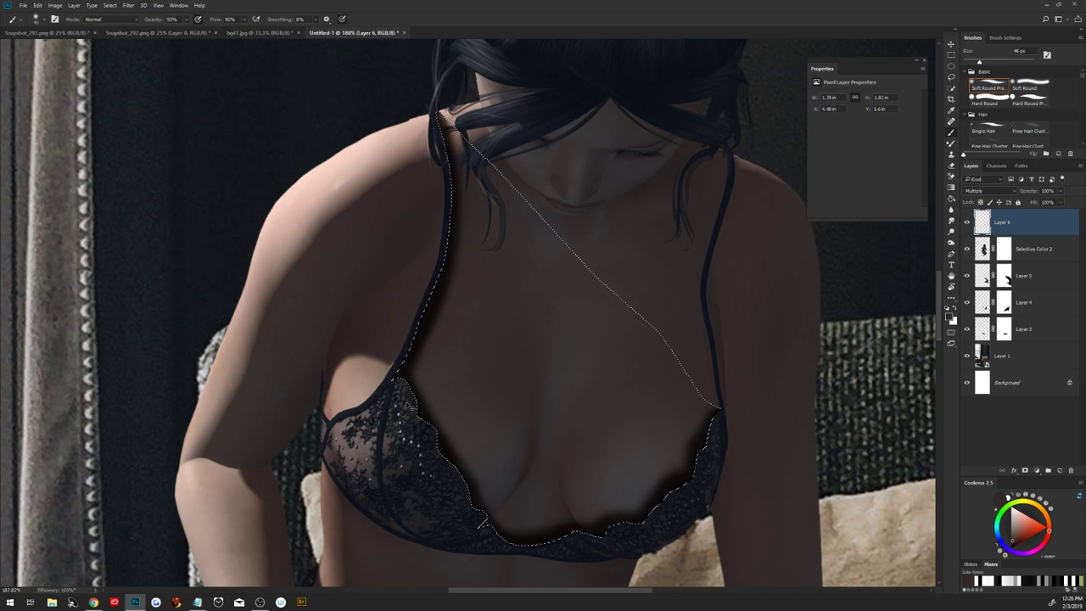
Deselect, zoom in on the chest, and add a layer mask to Layer 6.
{"action": "key", "text": "ctrl+d"}
{"action": "key", "text": "ctrl+0"}
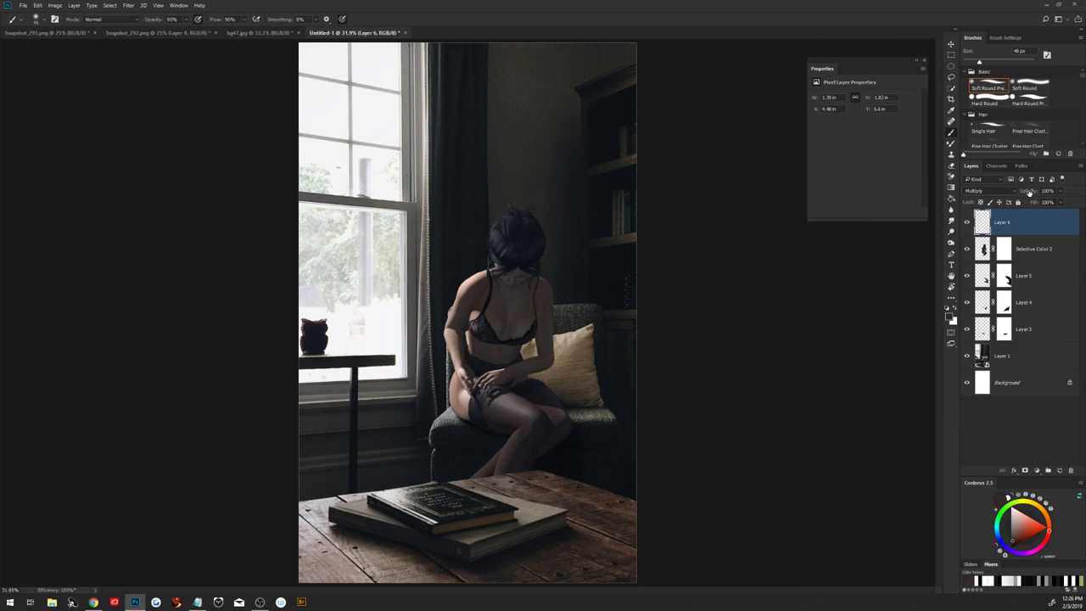
{"action": "key", "text": "z"}
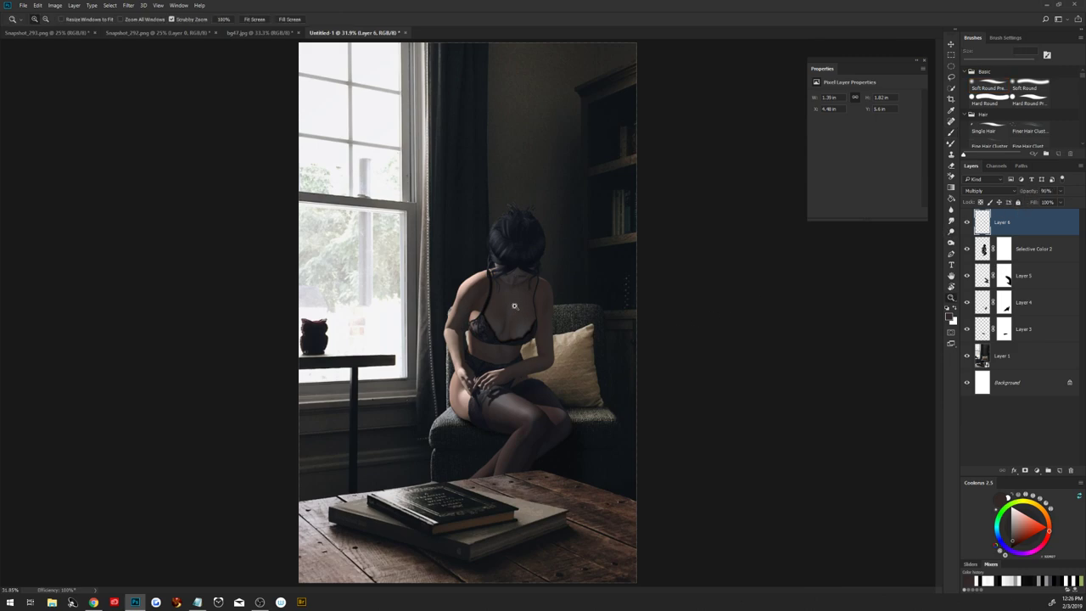
{"action": "left_click_drag", "start_coordinate": [532, 316], "coordinate": [582, 347]}
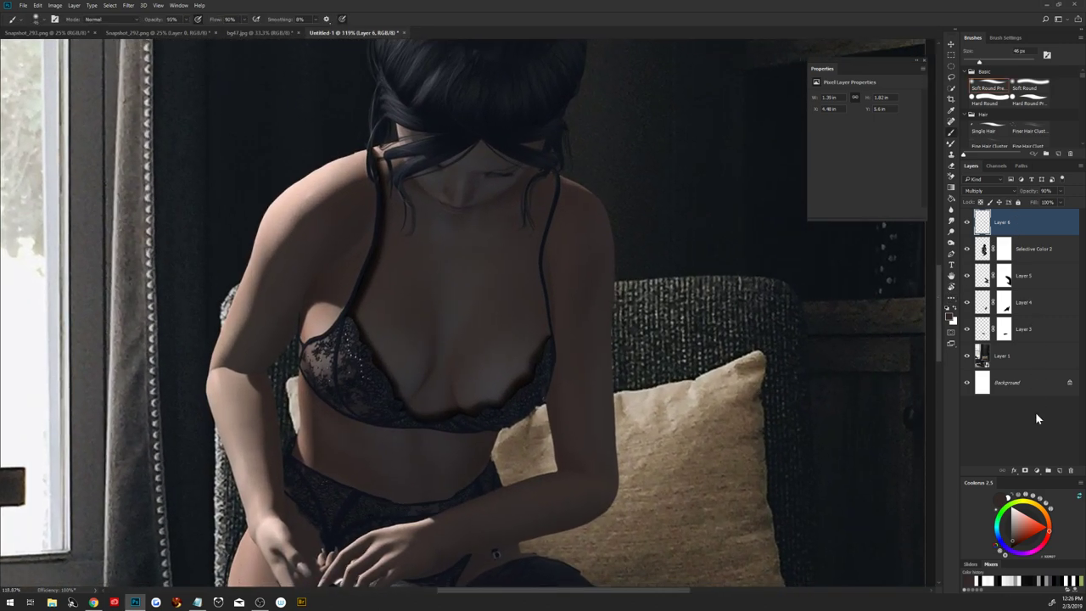
{"action": "left_click", "coordinate": [1024, 471]}
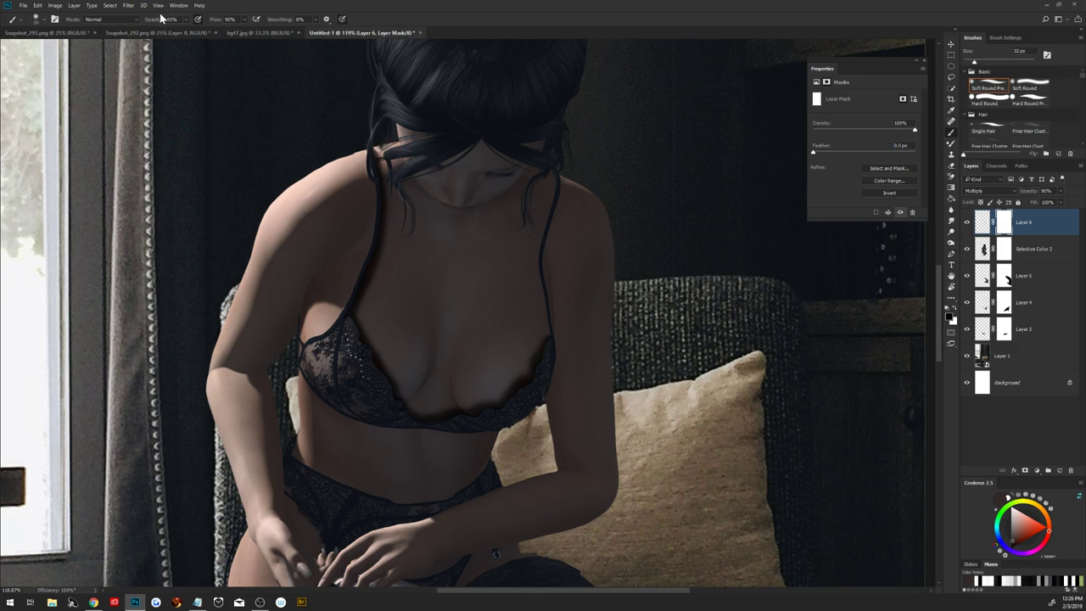
Refine the mask at 100% and 30% brush opacity, then lower Layer 6's fill to 84%.
{"action": "key", "text": "0"}
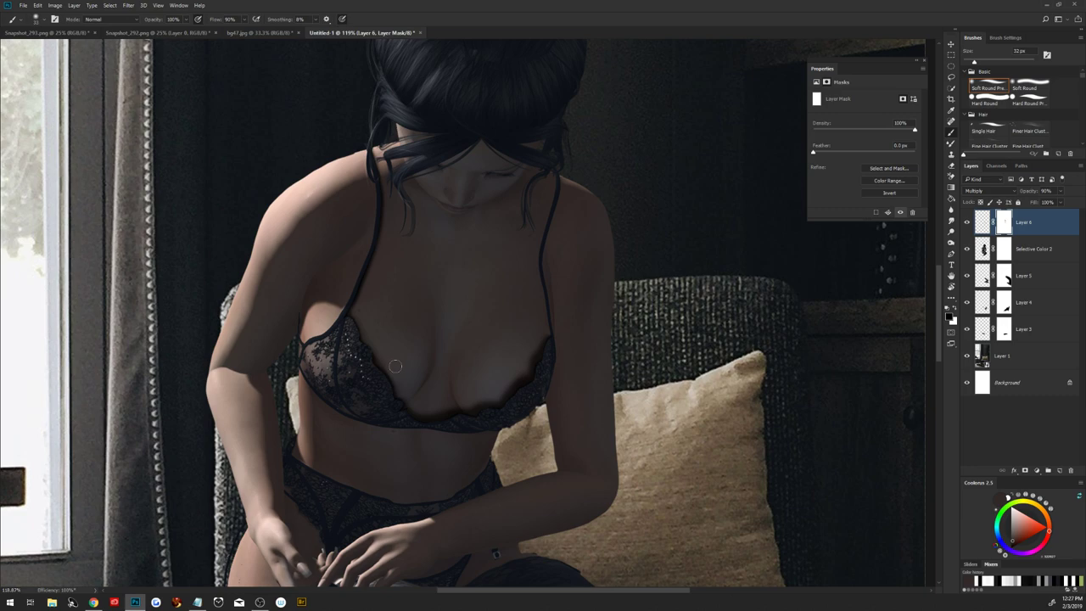
{"action": "key", "text": "3"}
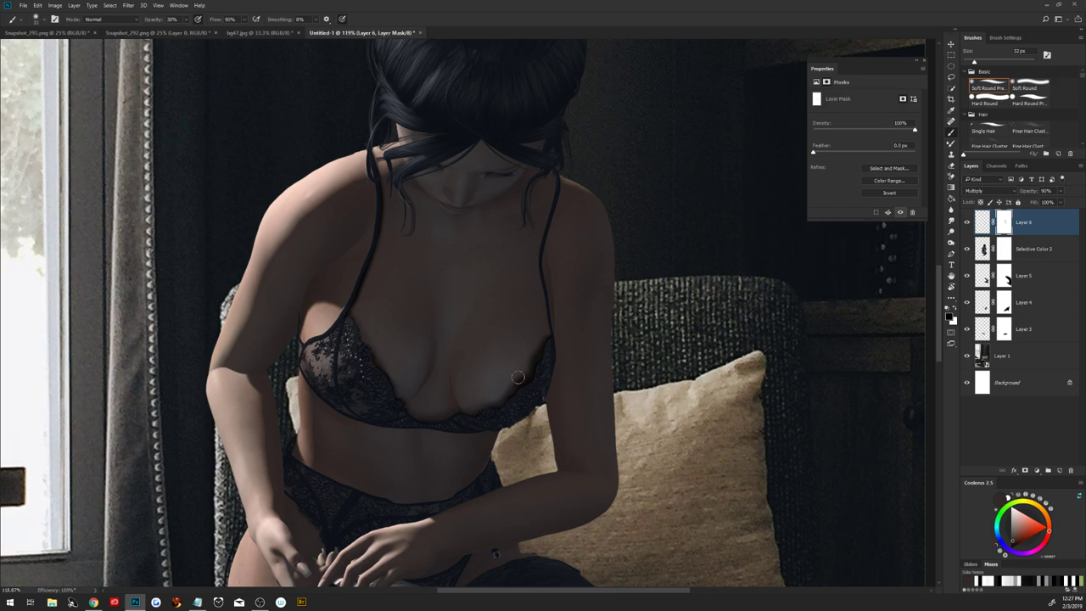
{"action": "key", "text": "0"}
{"action": "key", "text": "3"}
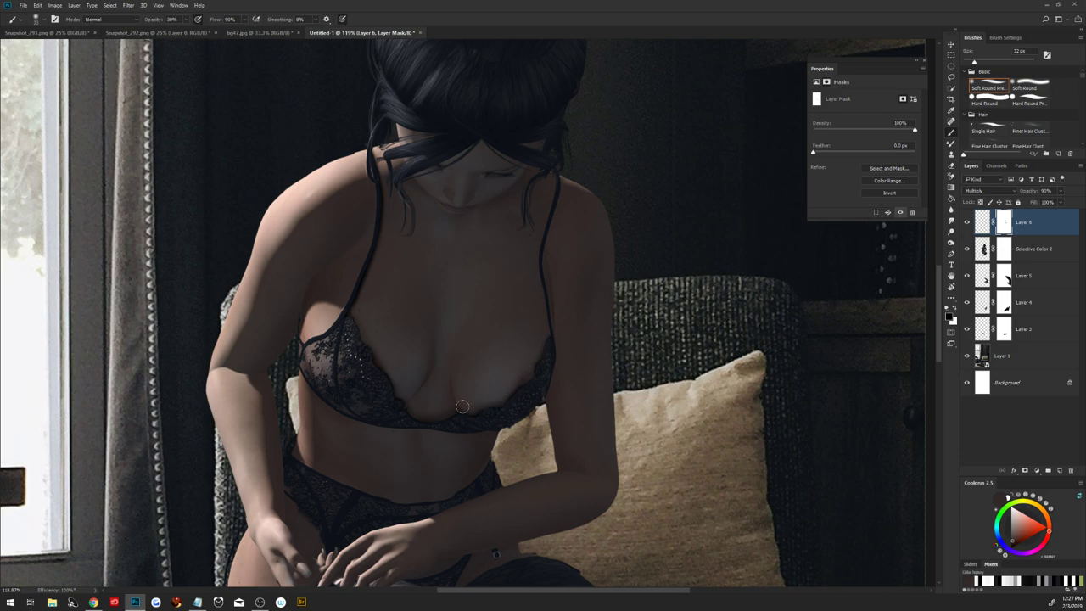
{"action": "key", "text": "ctrl+0"}
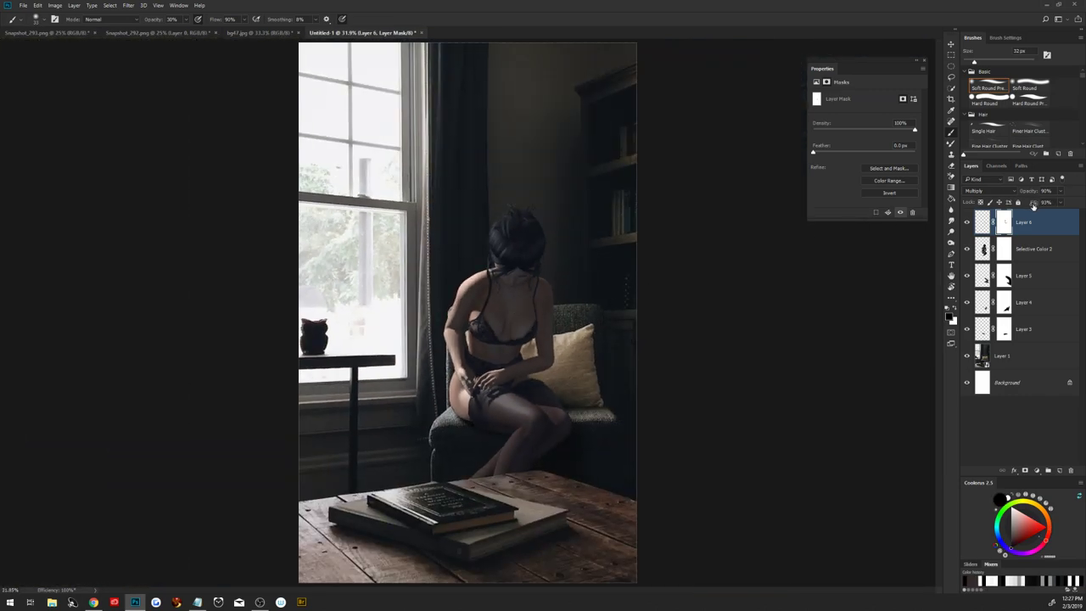
{"action": "left_click_drag", "start_coordinate": [1034, 203], "coordinate": [1035, 202]}
Zoom in and draw a closed pen path around the woman's right arm.
{"action": "key", "text": "z"}
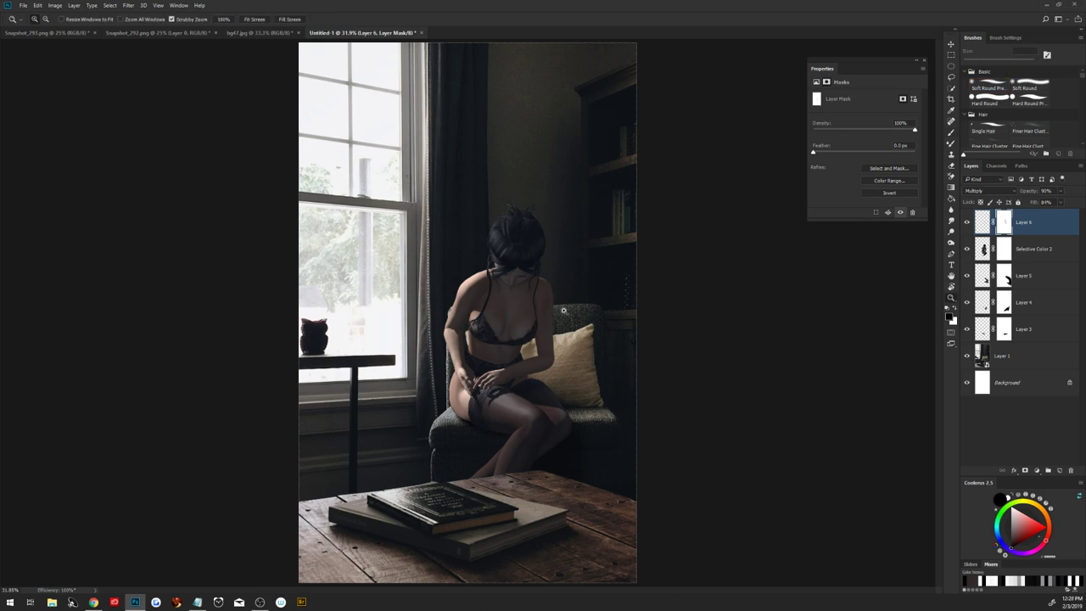
{"action": "left_click_drag", "start_coordinate": [563, 310], "coordinate": [614, 329]}
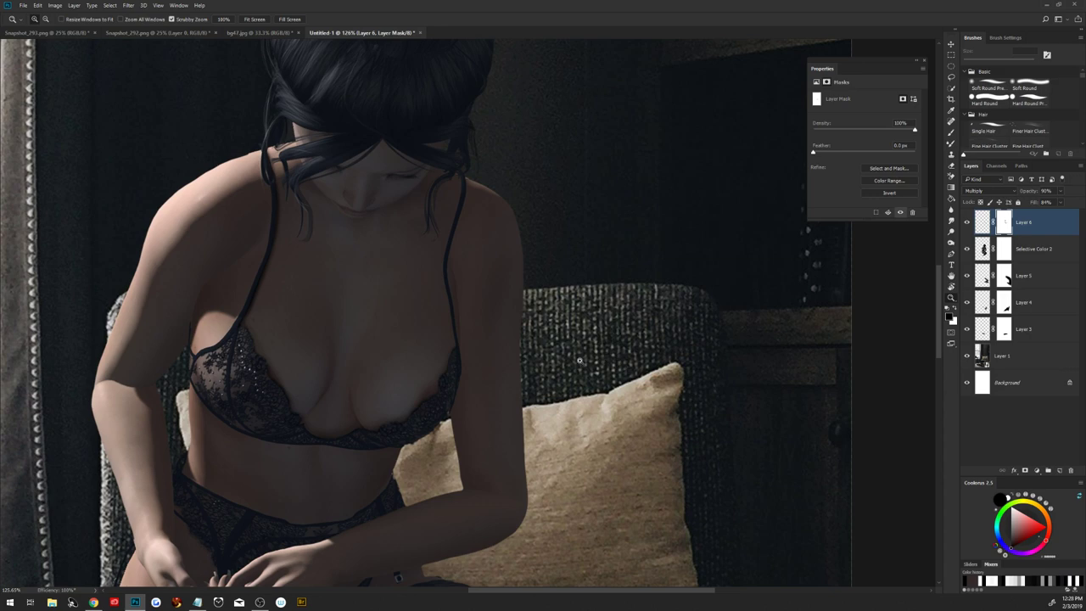
{"action": "key", "text": "p"}
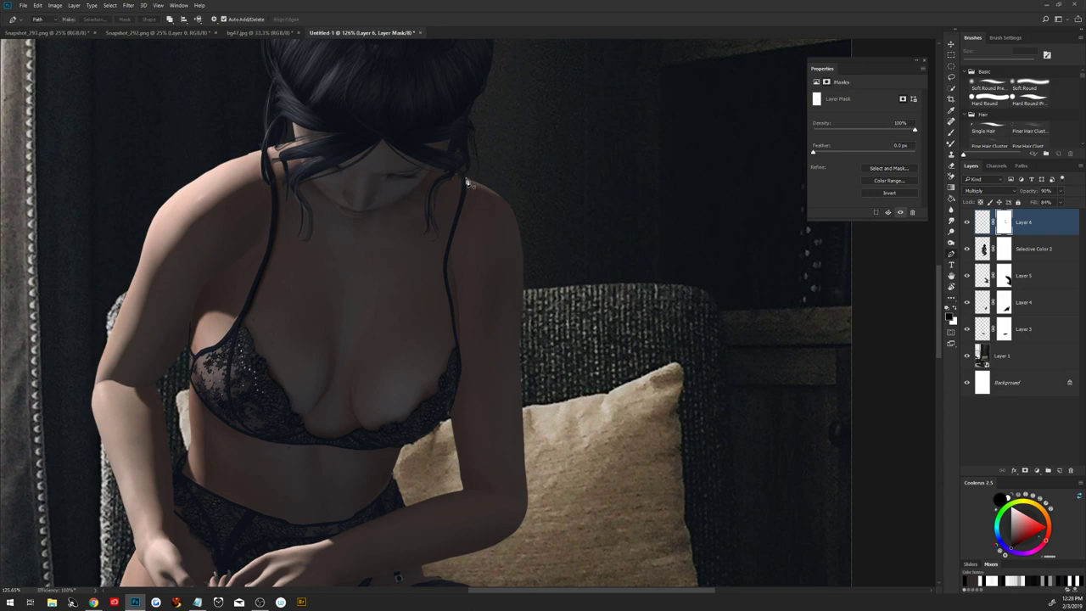
{"action": "left_click", "coordinate": [462, 206]}
{"action": "left_click", "coordinate": [455, 229]}
{"action": "left_click", "coordinate": [446, 253]}
{"action": "left_click_drag", "start_coordinate": [445, 254], "coordinate": [453, 312]}
{"action": "left_click_drag", "start_coordinate": [458, 348], "coordinate": [460, 357]}
{"action": "left_click", "coordinate": [462, 375]}
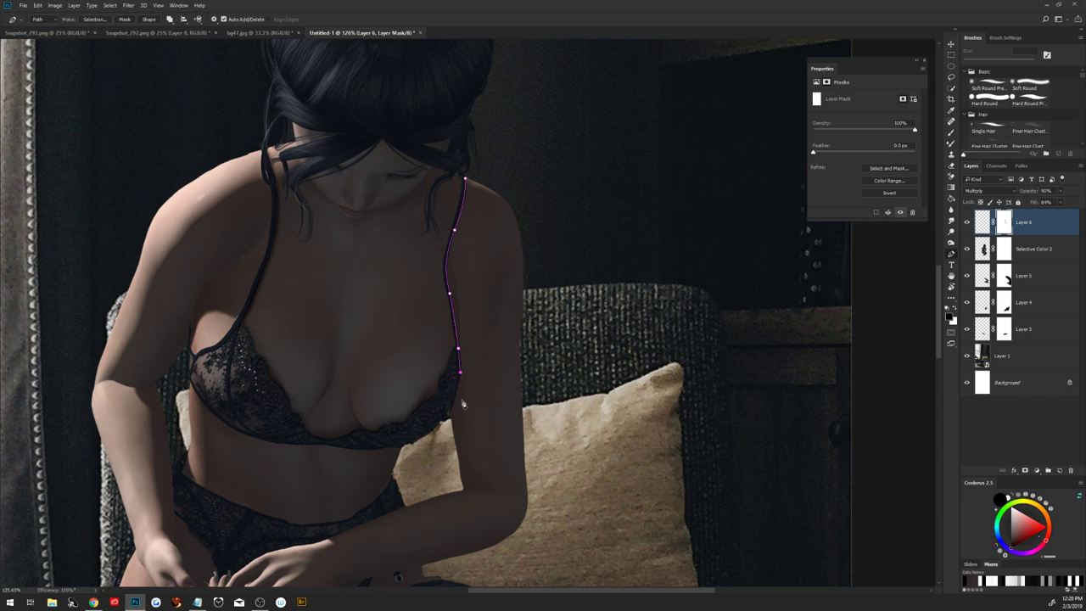
{"action": "mouse_move", "coordinate": [463, 404]}
{"action": "left_mouse_down"}
{"action": "mouse_move", "coordinate": [475, 439]}
{"action": "mouse_move", "coordinate": [492, 443]}
{"action": "mouse_move", "coordinate": [499, 297]}
{"action": "mouse_move", "coordinate": [487, 197]}
{"action": "left_mouse_up"}
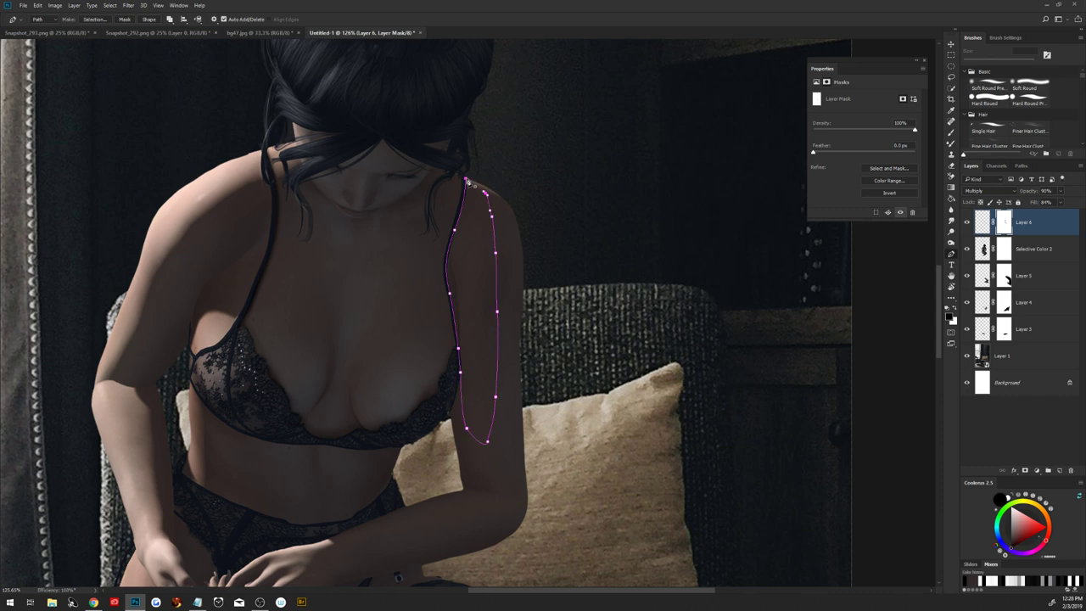
{"action": "left_click", "coordinate": [466, 180]}
{"action": "key", "text": "Return"}
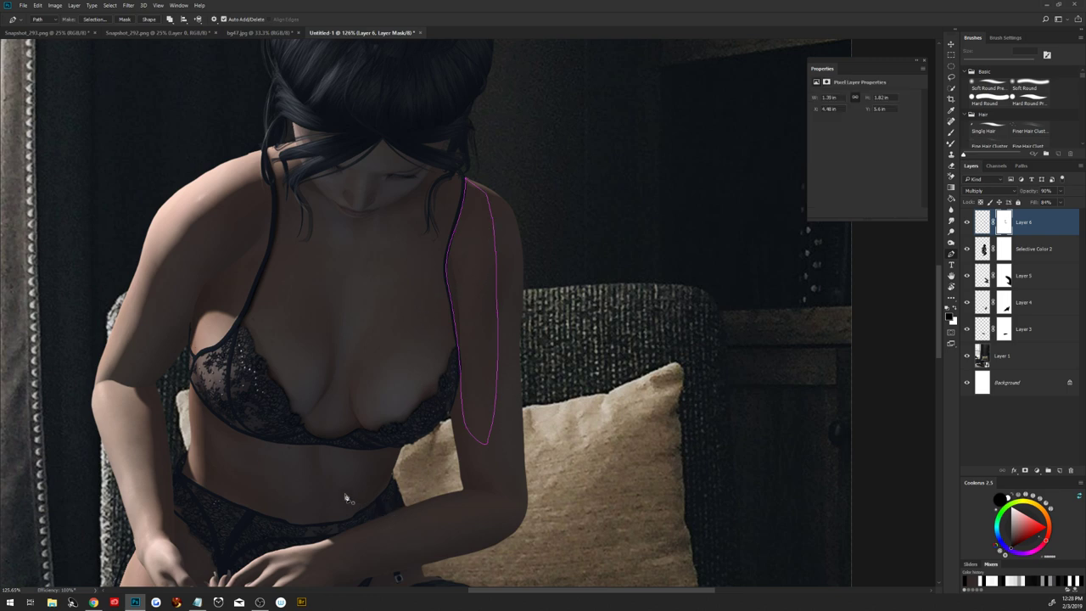
Draw a closed path around the midriff below the bra's lower edge.
{"action": "left_click", "coordinate": [191, 381]}
{"action": "left_click_drag", "start_coordinate": [259, 438], "coordinate": [311, 458]}
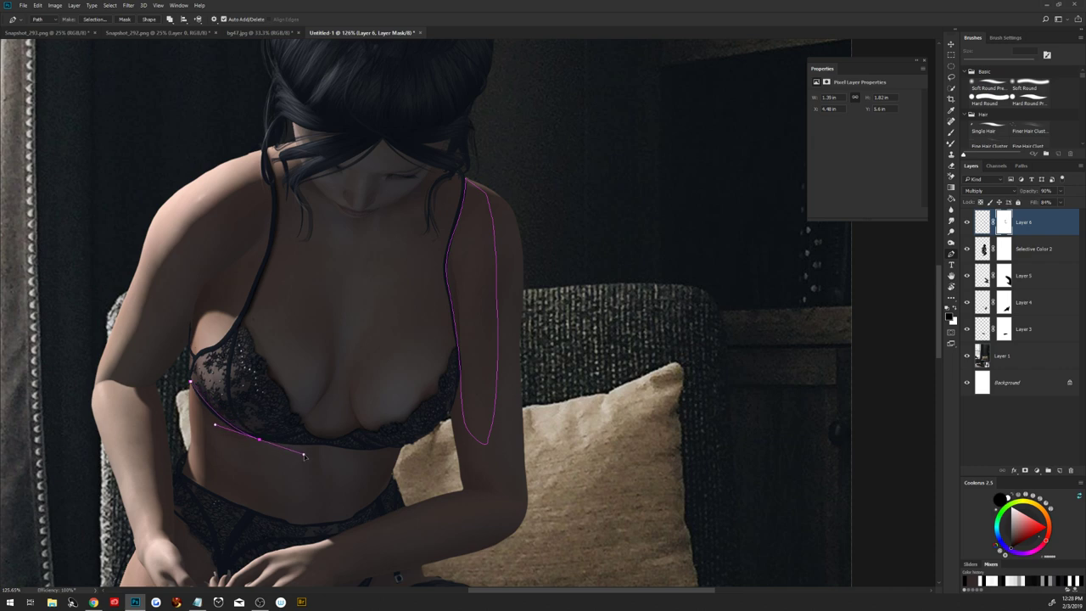
{"action": "left_click", "coordinate": [260, 440], "text": "alt"}
{"action": "left_click", "coordinate": [320, 445]}
{"action": "left_click_drag", "start_coordinate": [349, 447], "coordinate": [390, 449]}
{"action": "left_click_drag", "start_coordinate": [281, 503], "coordinate": [285, 504]}
{"action": "left_click_drag", "start_coordinate": [204, 447], "coordinate": [199, 441]}
{"action": "left_click", "coordinate": [191, 384]}
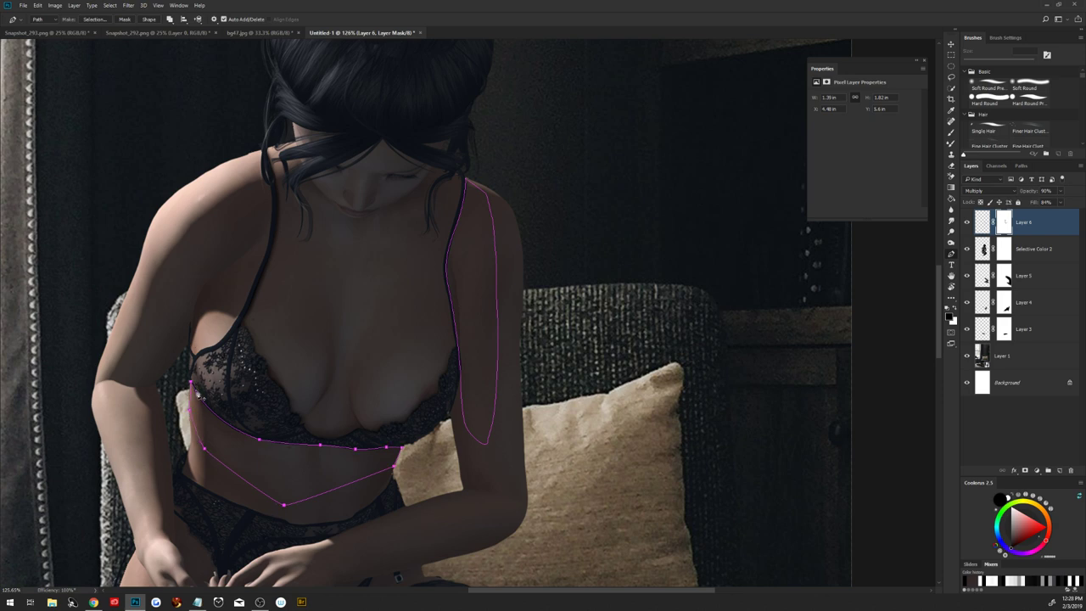
{"action": "left_click", "coordinate": [297, 410], "text": "ctrl"}
{"action": "left_click_drag", "start_coordinate": [295, 527], "coordinate": [317, 286]}
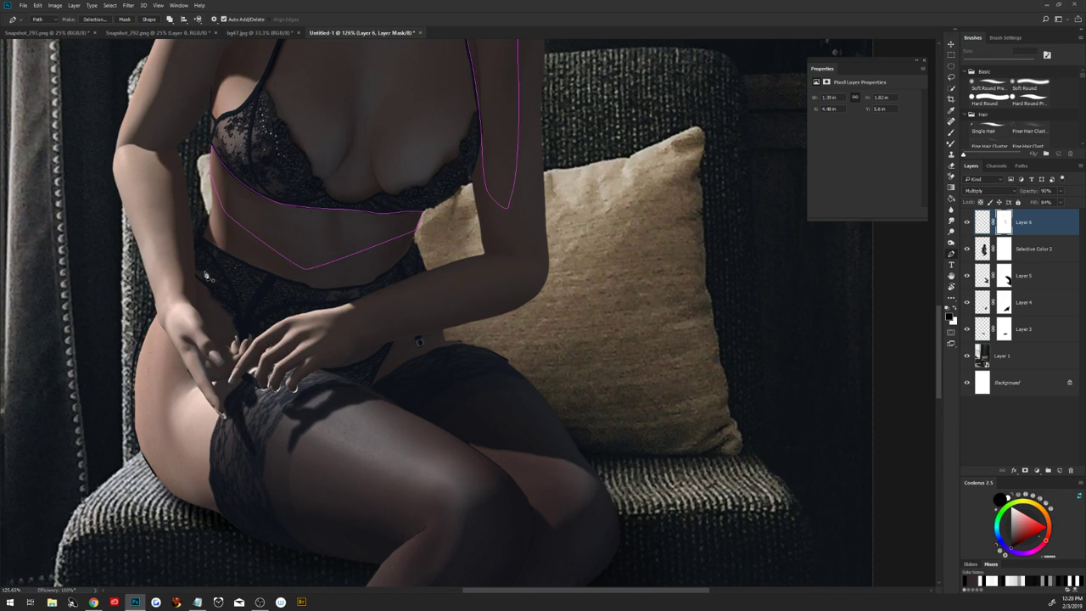
Trace paths beside the left hip and the right hand near the waistband.
{"action": "left_click", "coordinate": [195, 270]}
{"action": "left_click", "coordinate": [196, 271]}
{"action": "left_click", "coordinate": [392, 343]}
{"action": "left_click", "coordinate": [369, 388]}
{"action": "left_click", "coordinate": [400, 367]}
{"action": "left_click", "coordinate": [415, 358]}
Convert the paths to a selection and set a 39 px brush at 100% opacity.
{"action": "right_click", "coordinate": [405, 357]}
{"action": "left_click", "coordinate": [469, 146]}
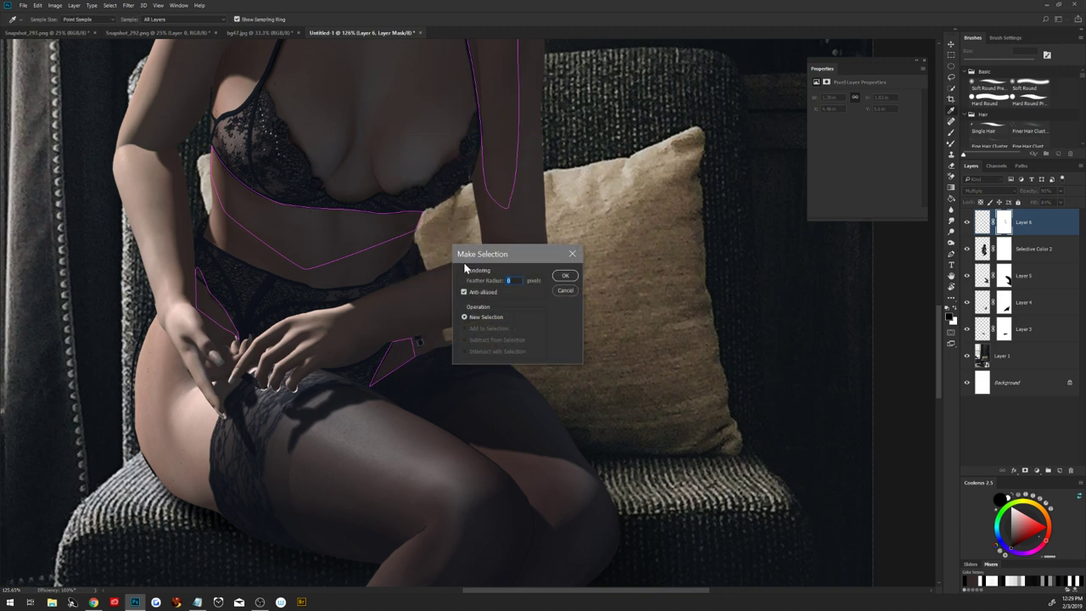
{"action": "left_click", "coordinate": [563, 277]}
{"action": "key", "text": "b"}
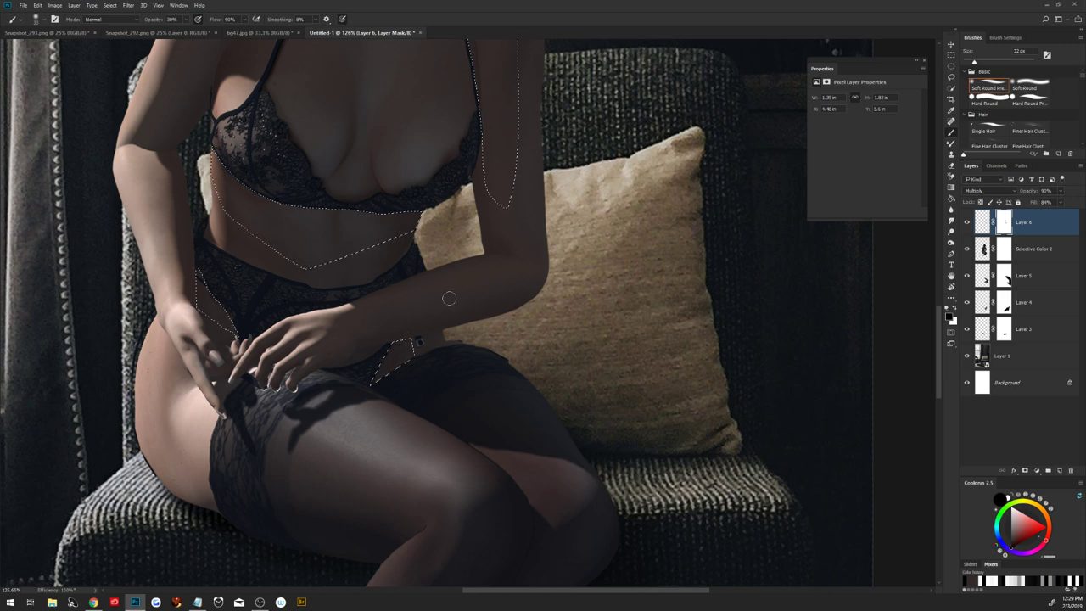
{"action": "key", "text": "bracketright"}
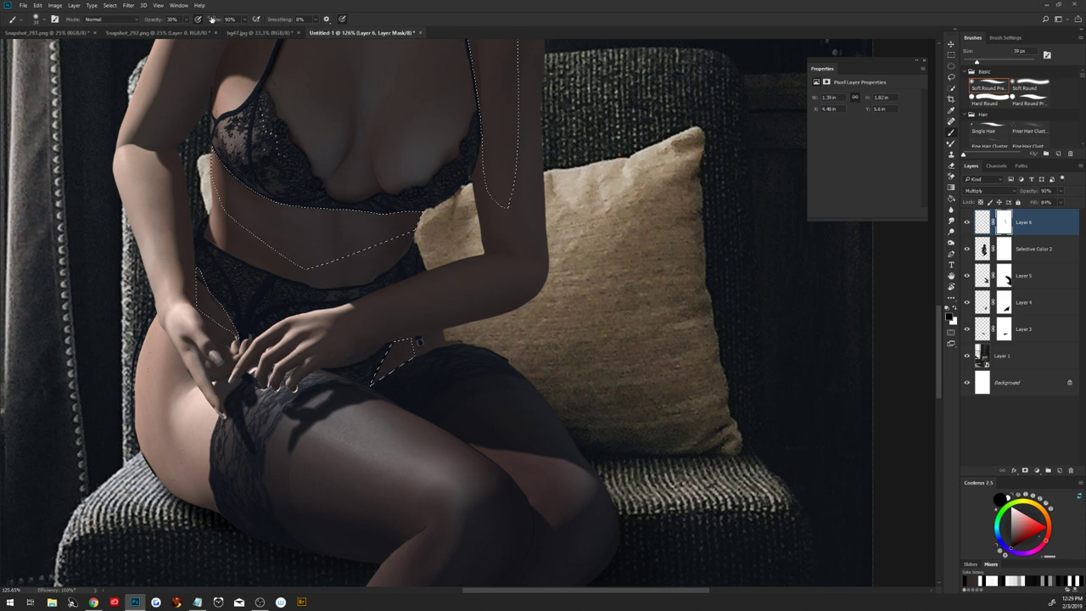
{"action": "left_click_drag", "start_coordinate": [152, 18], "coordinate": [292, 47]}
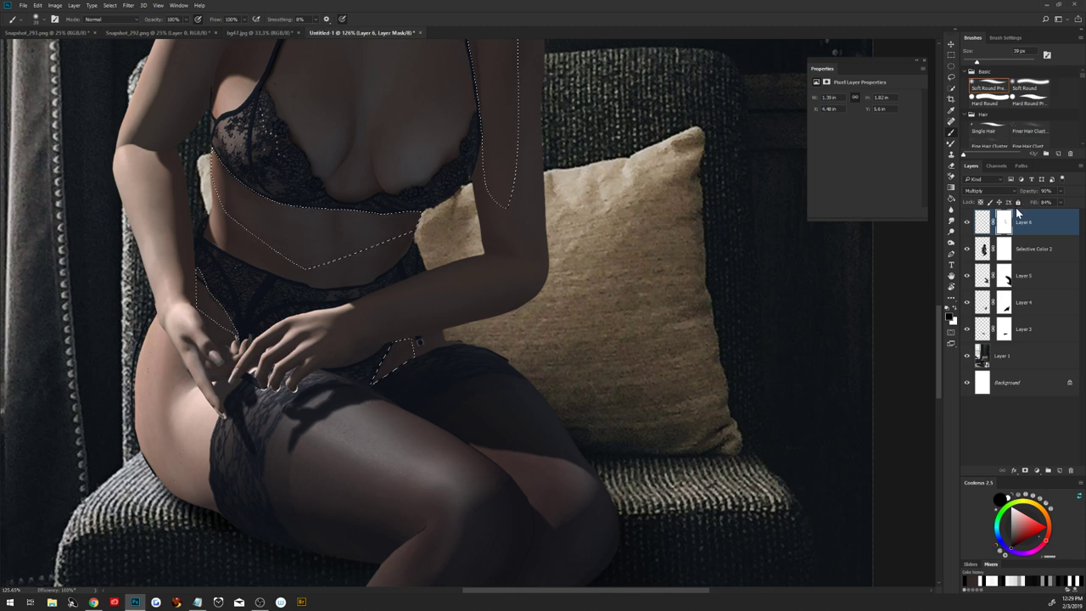
Add a new Layer 7 and set its blend mode to Multiply.
{"action": "left_click", "coordinate": [1059, 471]}
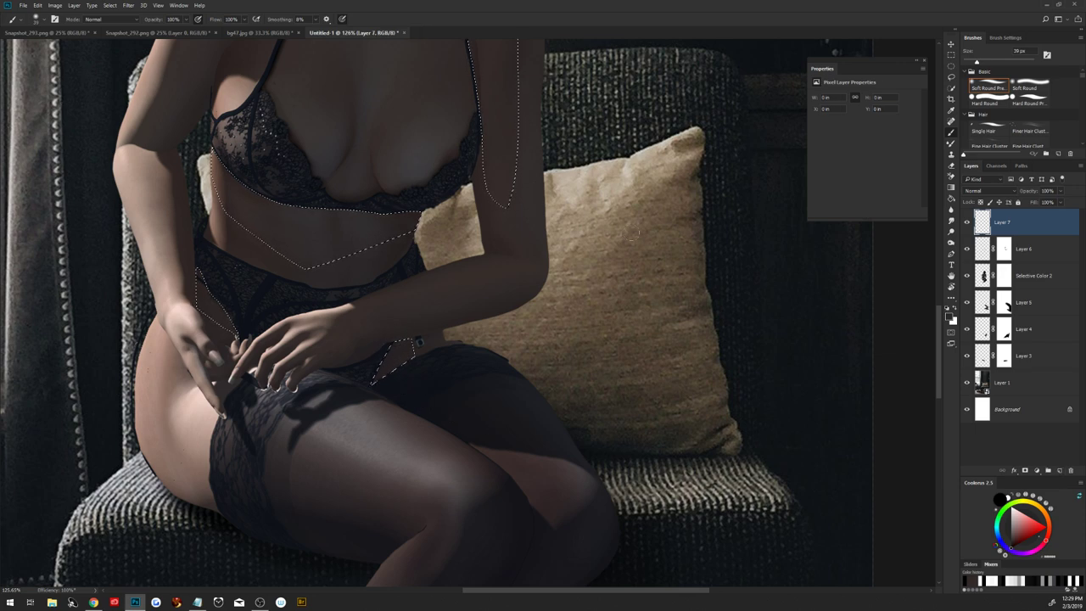
{"action": "left_click", "coordinate": [984, 257]}
{"action": "left_click", "coordinate": [984, 222]}
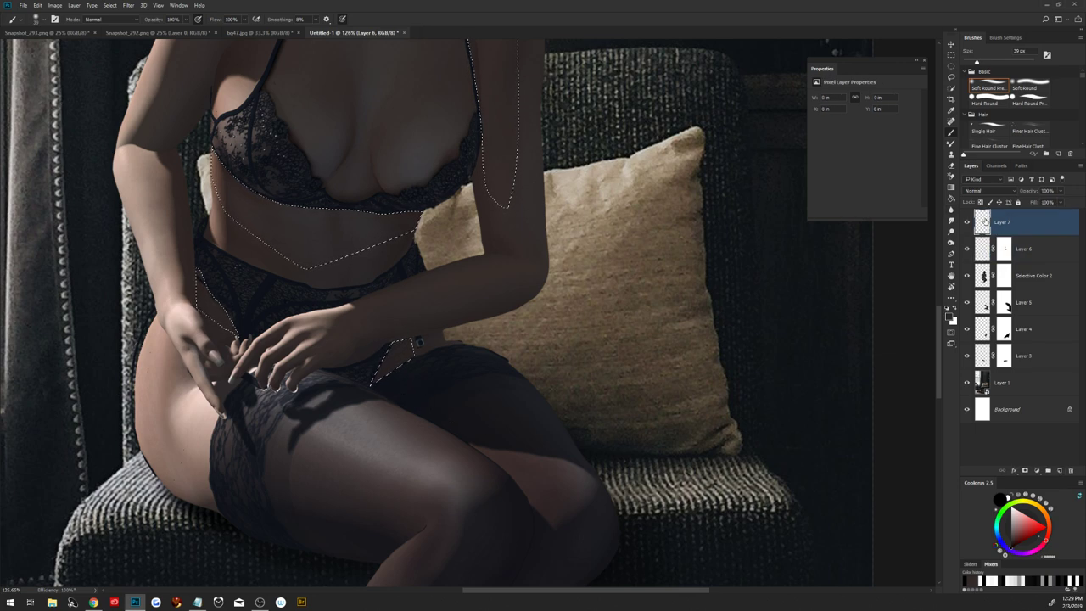
{"action": "left_click", "coordinate": [988, 191]}
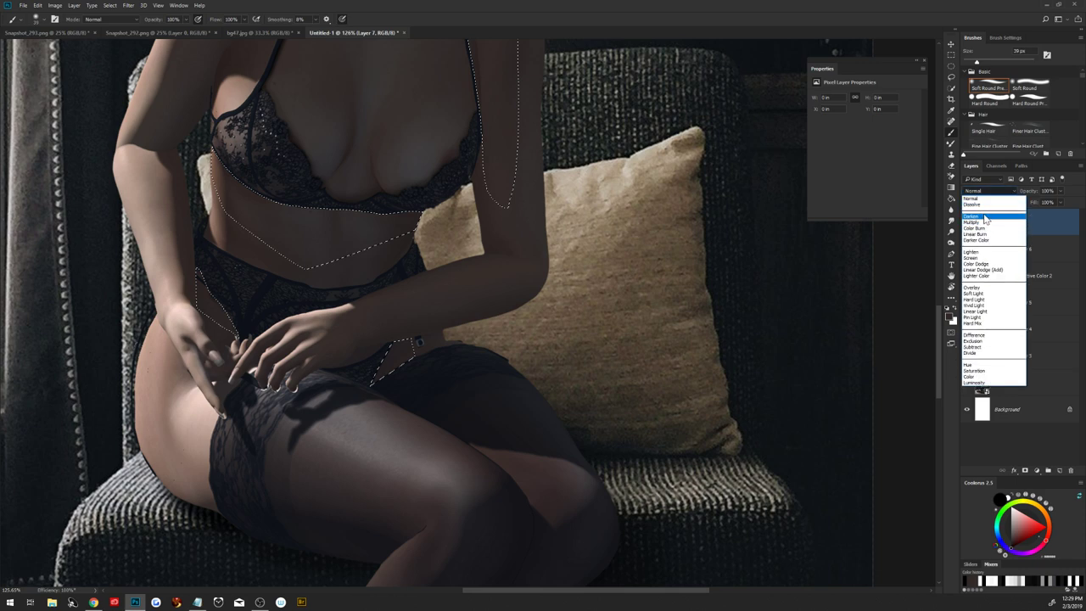
{"action": "left_click", "coordinate": [984, 222]}
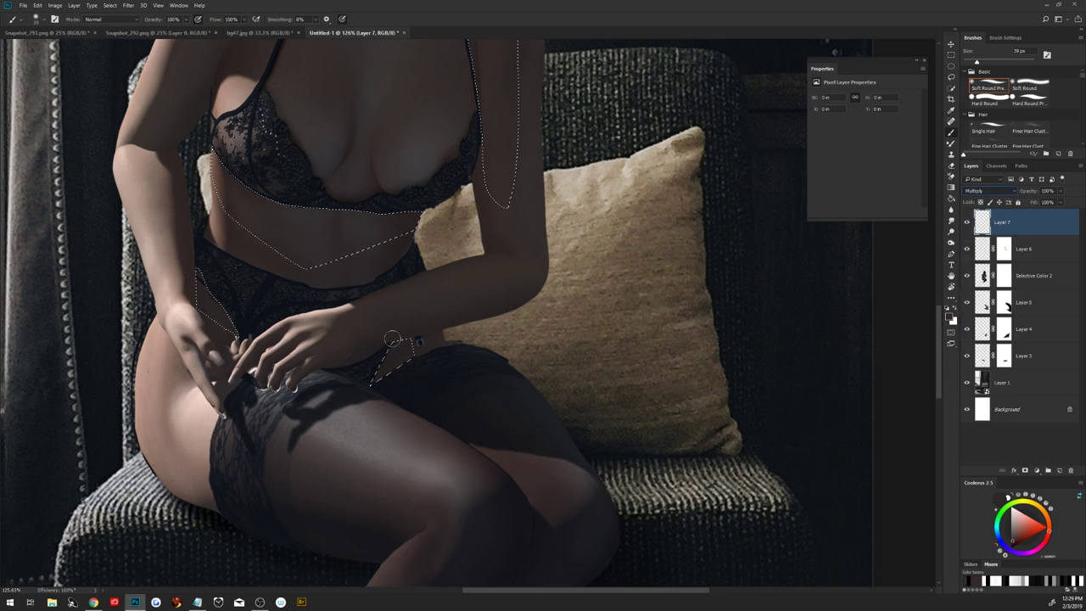
Paint shading beside the hand, under the bra edge and up the strap, then deselect.
{"action": "left_click_drag", "start_coordinate": [391, 338], "coordinate": [386, 348]}
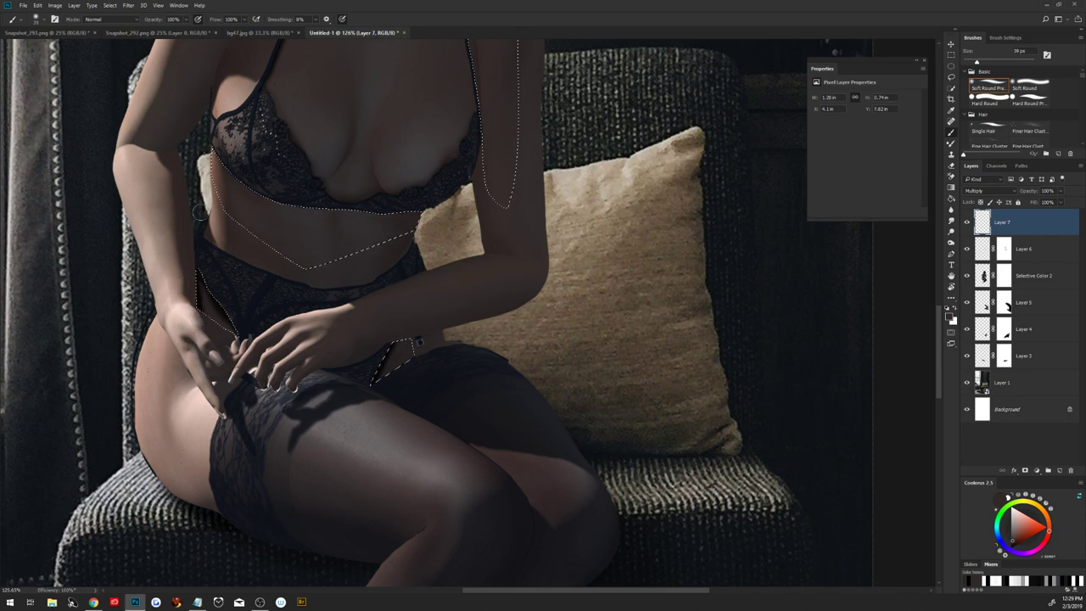
{"action": "left_click_drag", "start_coordinate": [210, 138], "coordinate": [238, 170]}
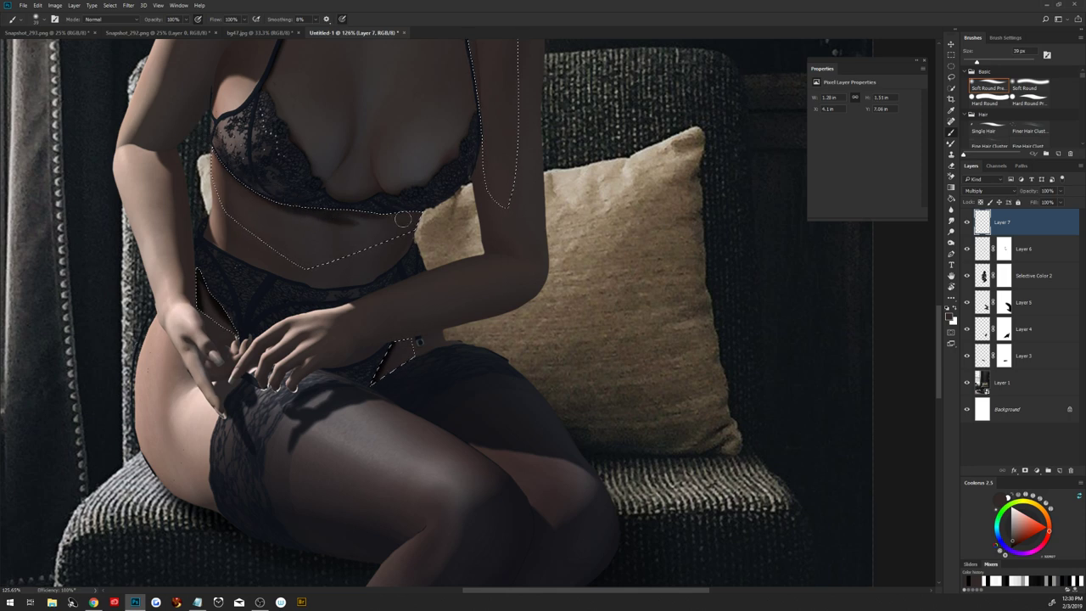
{"action": "left_click_drag", "start_coordinate": [351, 213], "coordinate": [382, 212]}
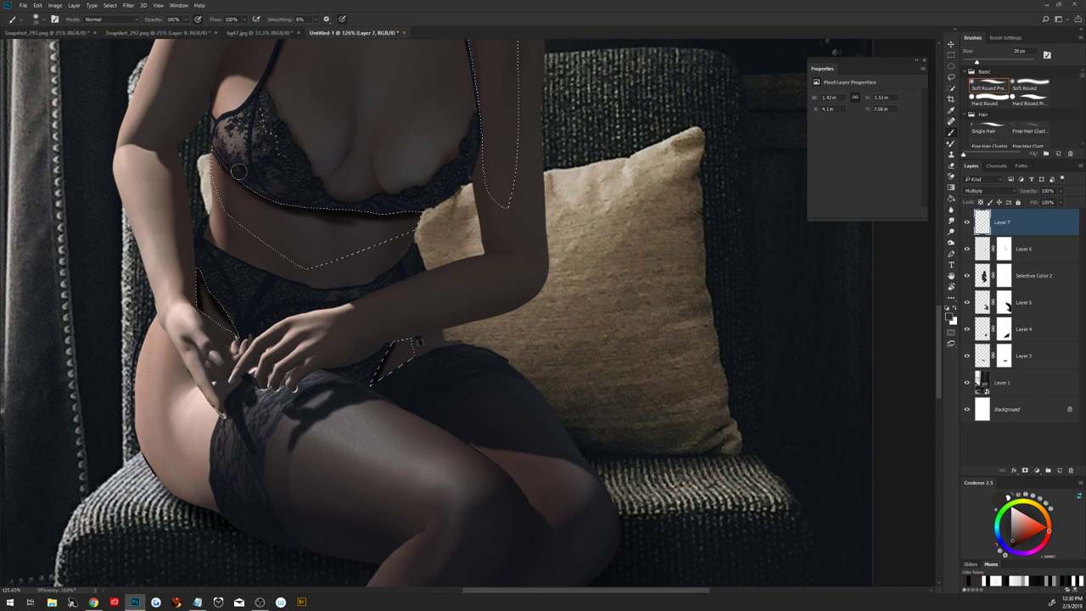
{"action": "left_click_drag", "start_coordinate": [310, 217], "coordinate": [380, 218]}
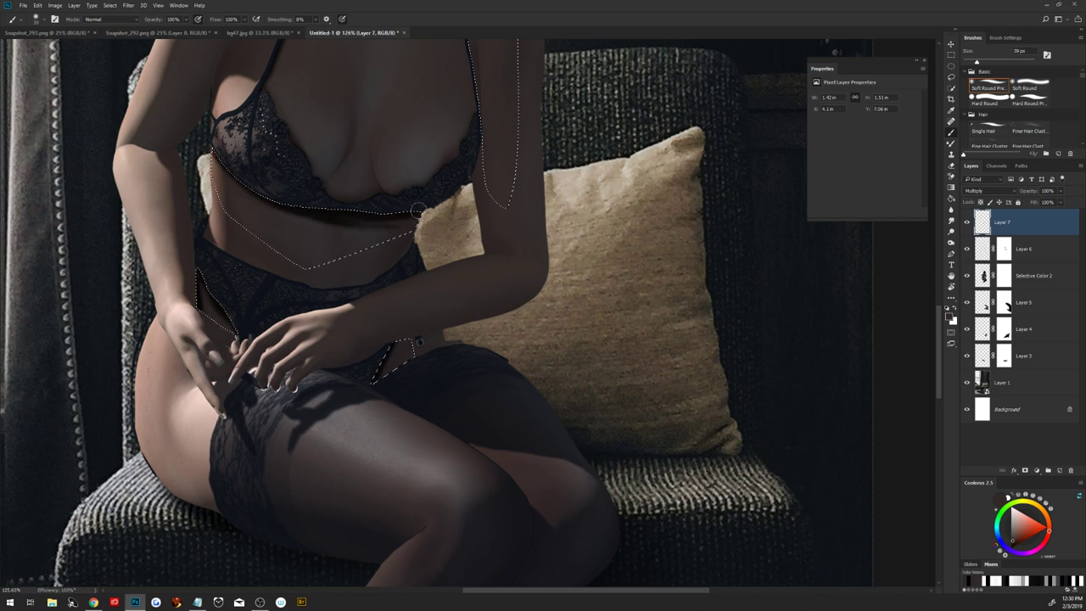
{"action": "scroll", "coordinate": [478, 117], "scroll_direction": "up", "scroll_amount": 1}
{"action": "left_click_drag", "start_coordinate": [478, 117], "coordinate": [478, 263]}
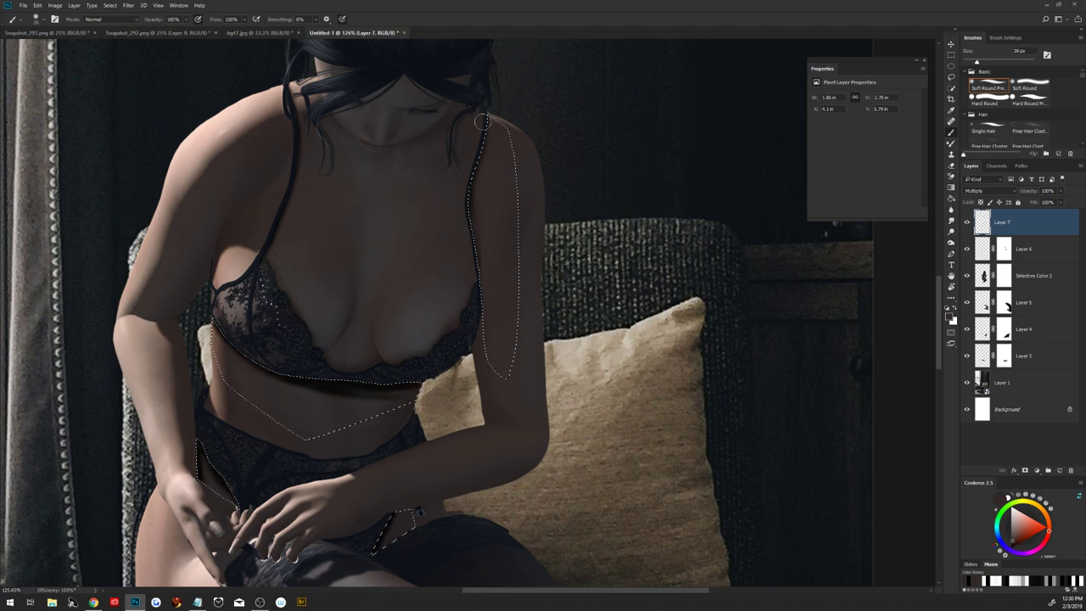
{"action": "left_click_drag", "start_coordinate": [471, 197], "coordinate": [475, 274]}
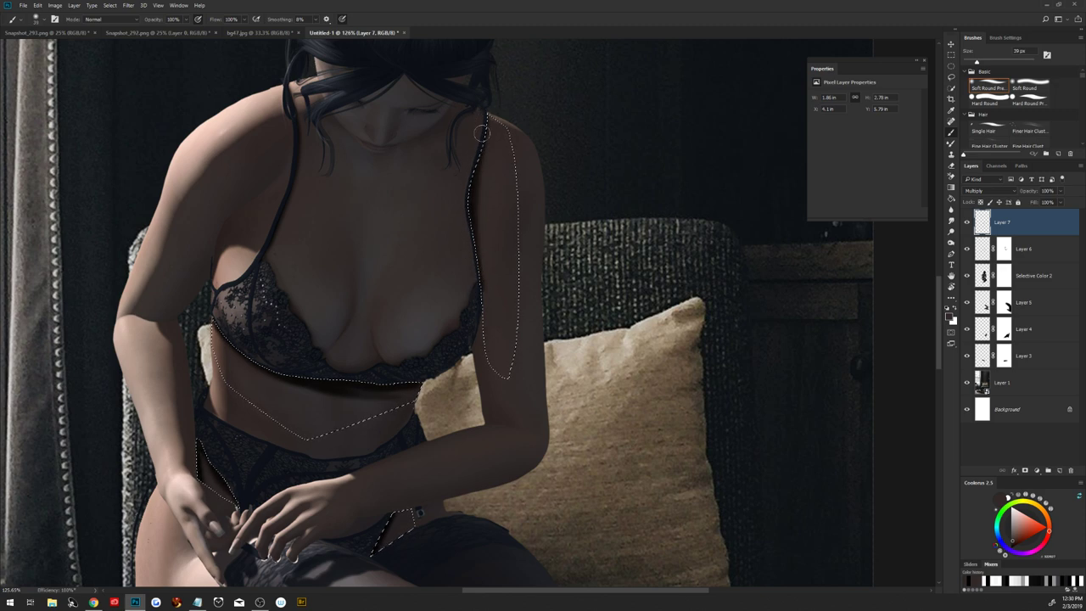
{"action": "left_click_drag", "start_coordinate": [482, 157], "coordinate": [484, 109]}
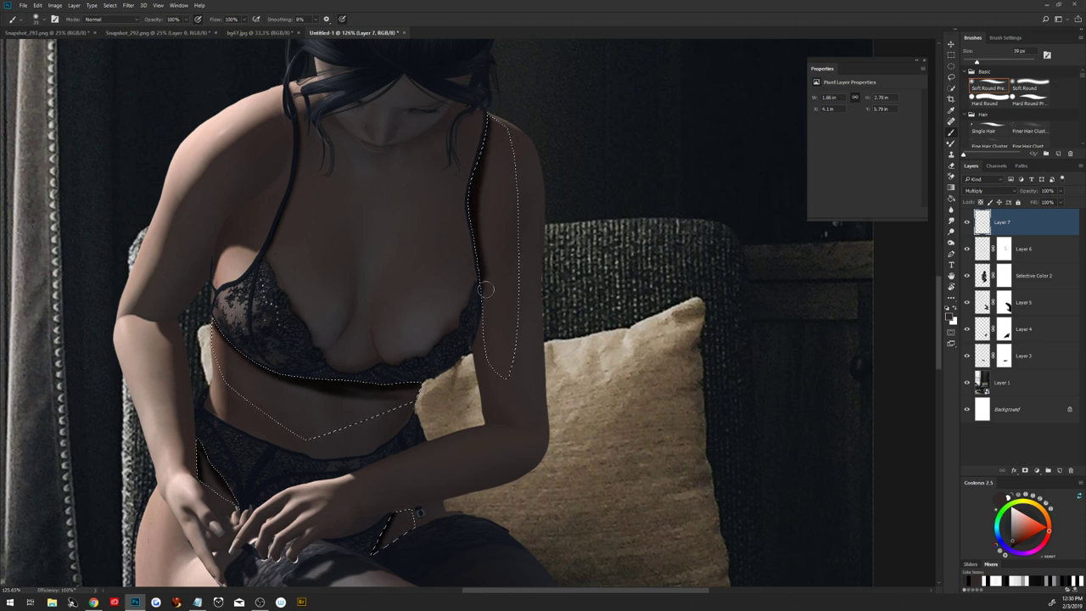
{"action": "key", "text": "ctrl+d"}
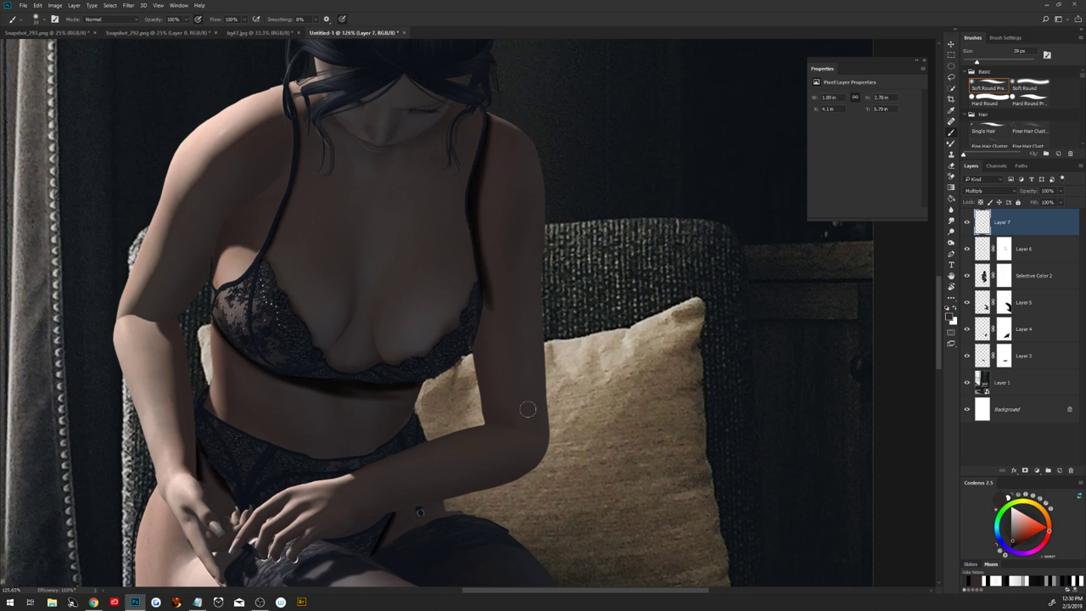
Mask Layer 7 and paint out shading beside the strap at 10% and 100% opacity.
{"action": "left_click", "coordinate": [1026, 470]}
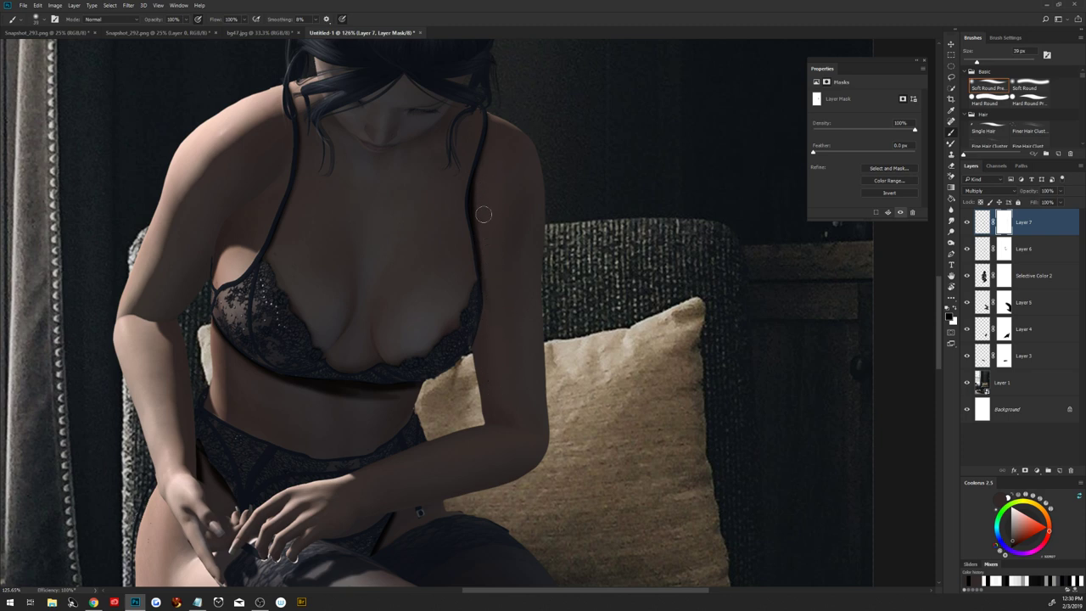
{"action": "left_click_drag", "start_coordinate": [478, 191], "coordinate": [479, 161]}
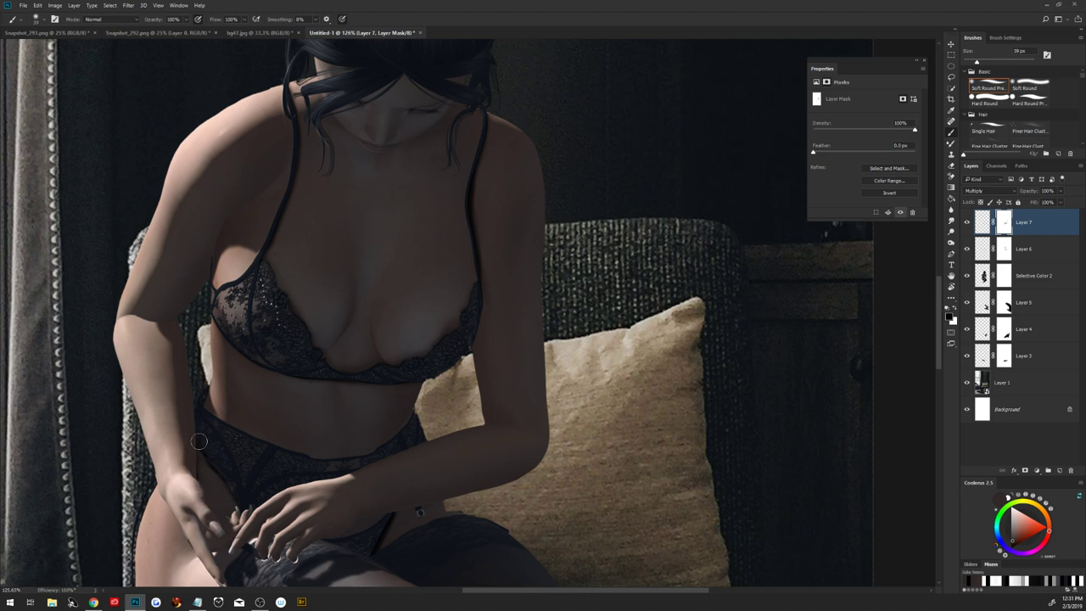
{"action": "key", "text": "1"}
{"action": "key", "text": "0"}
{"action": "key", "text": "ctrl+0"}
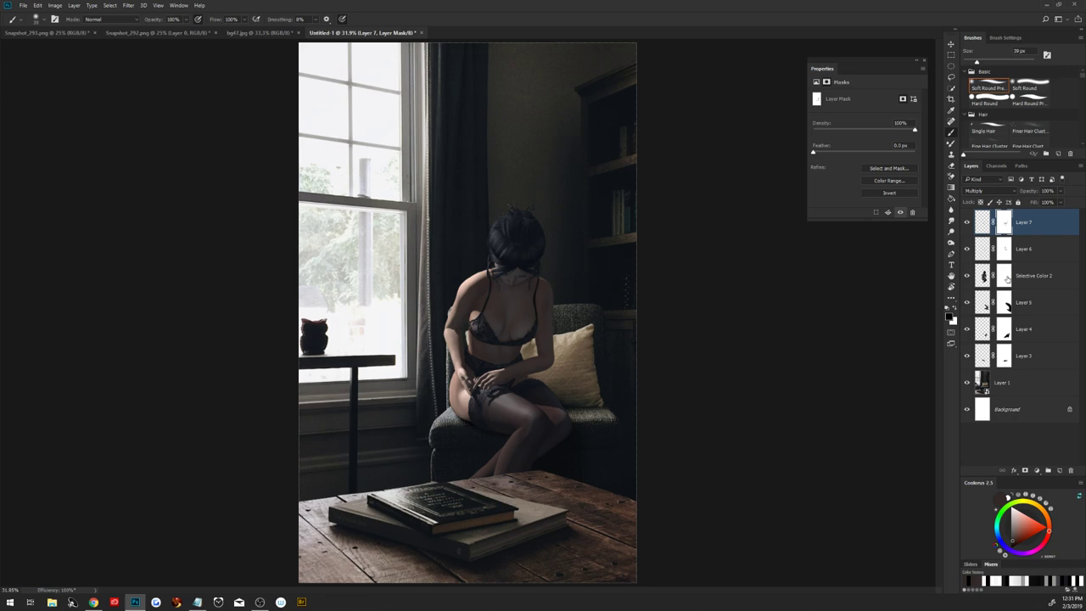
Merge Layer 7 through Selective Color 2 into a rasterized layer and duplicate it.
{"action": "left_click", "coordinate": [1034, 280], "text": "shift"}
{"action": "right_click", "coordinate": [1034, 278]}
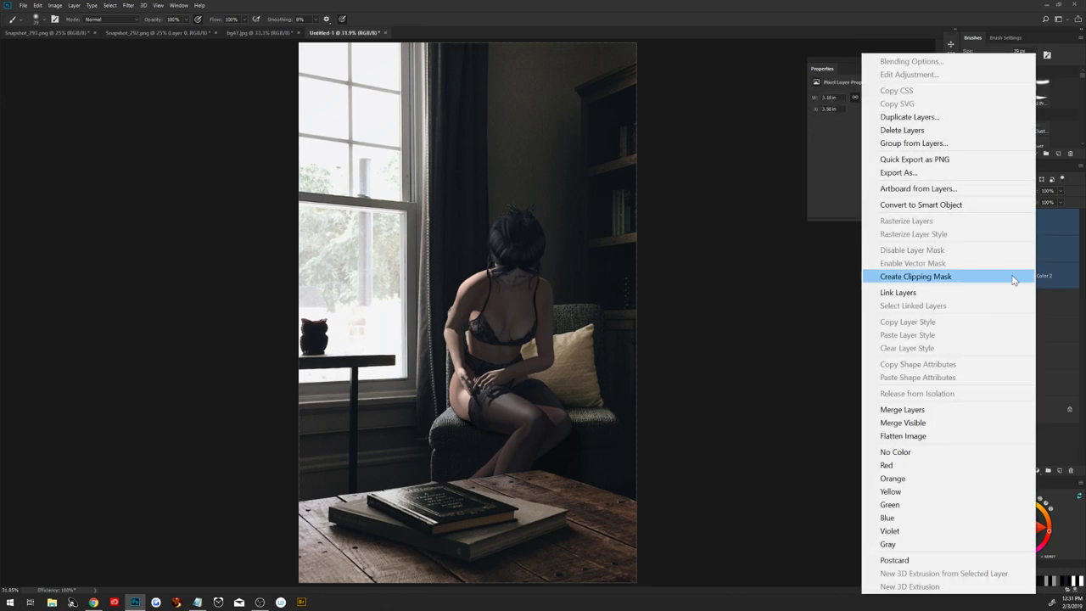
{"action": "left_click", "coordinate": [944, 209]}
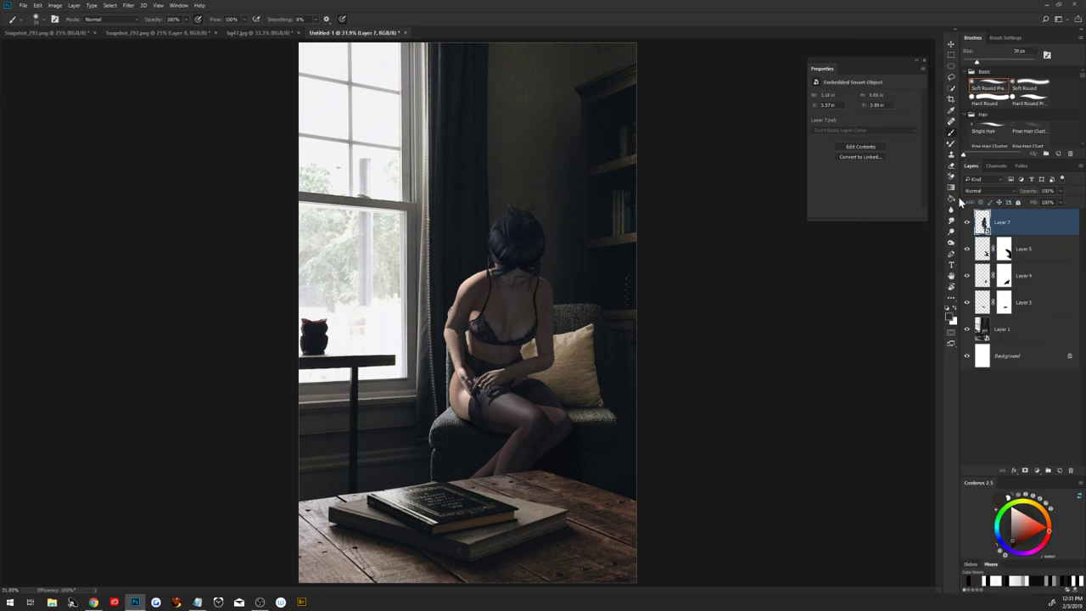
{"action": "right_click", "coordinate": [1025, 224]}
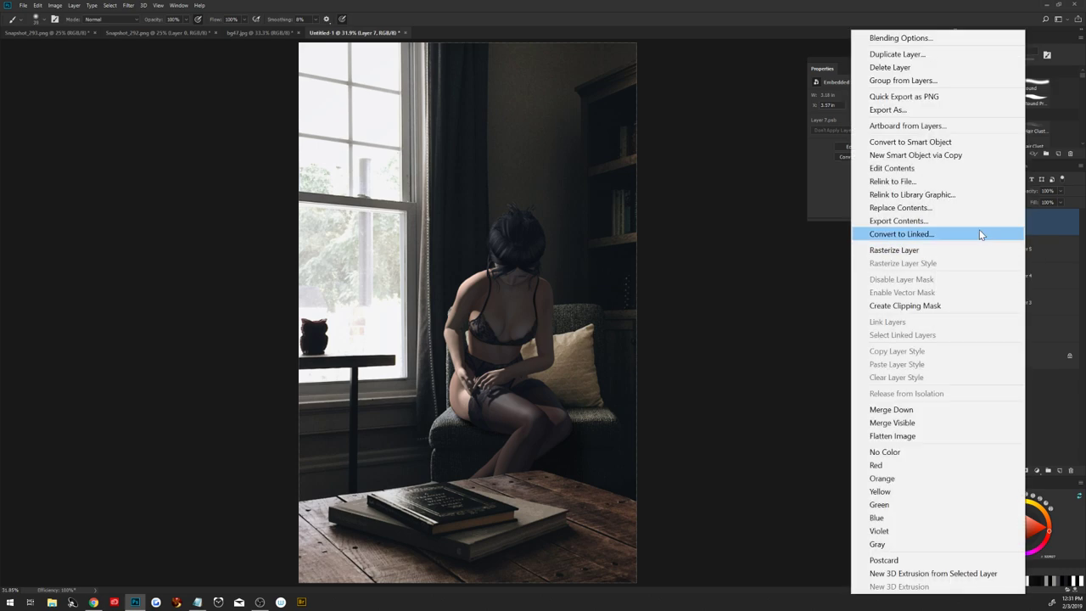
{"action": "left_click", "coordinate": [941, 252]}
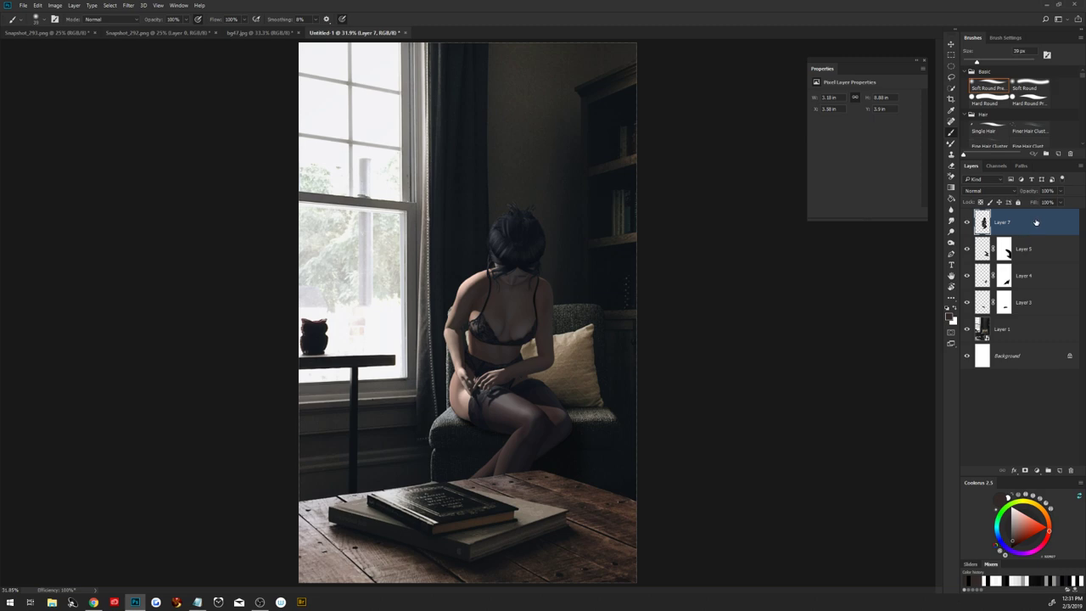
{"action": "key", "text": "ctrl+j"}
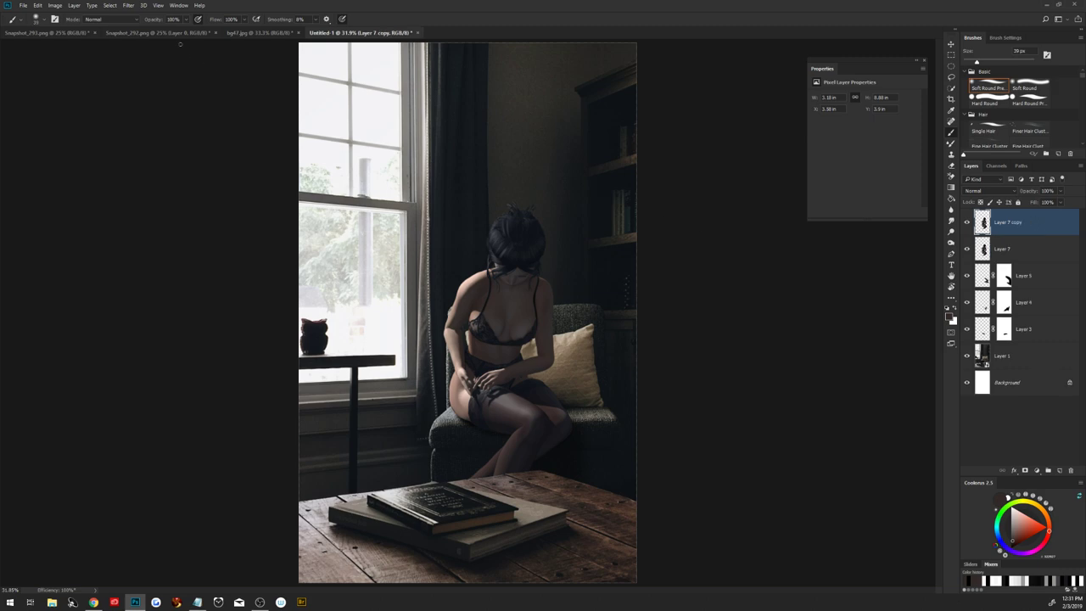
Apply Surface Blur to the copy with Radius 37 and Threshold 62.
{"action": "left_click", "coordinate": [131, 6]}
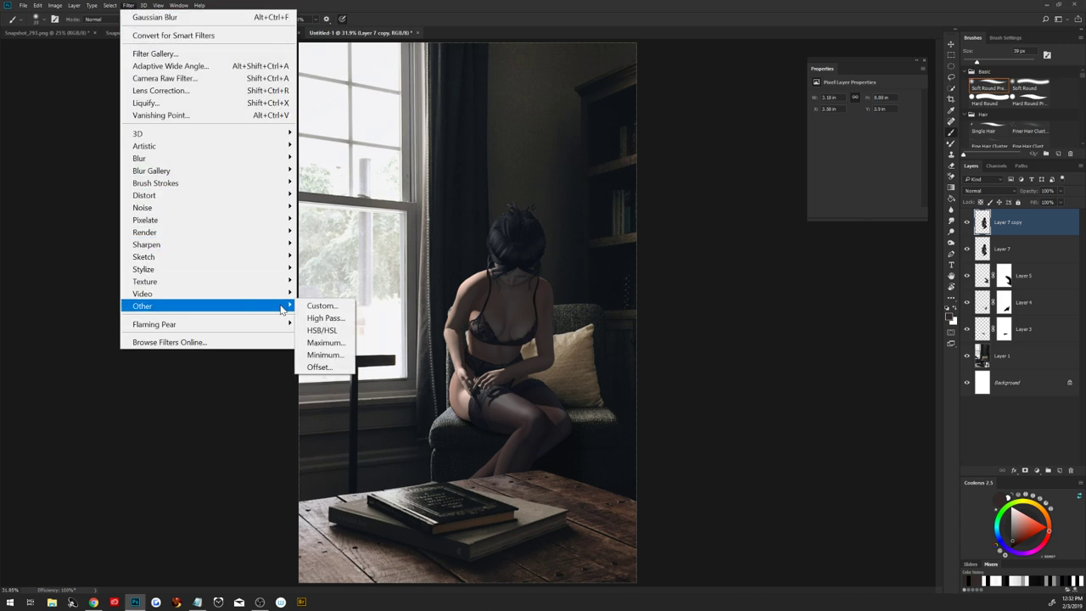
{"action": "mouse_move", "coordinate": [139, 158]}
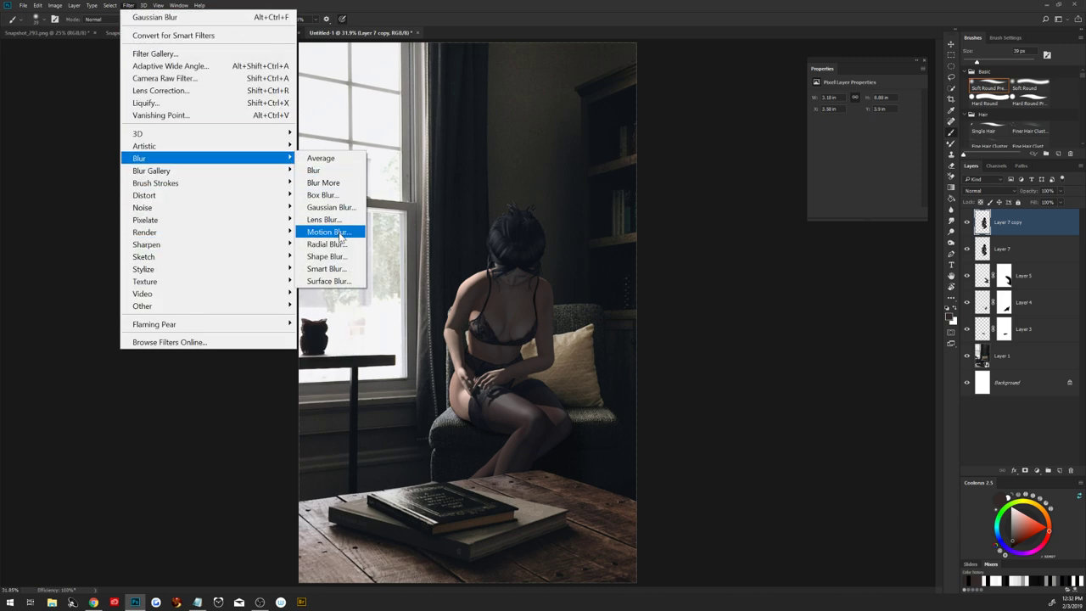
{"action": "left_click", "coordinate": [348, 280]}
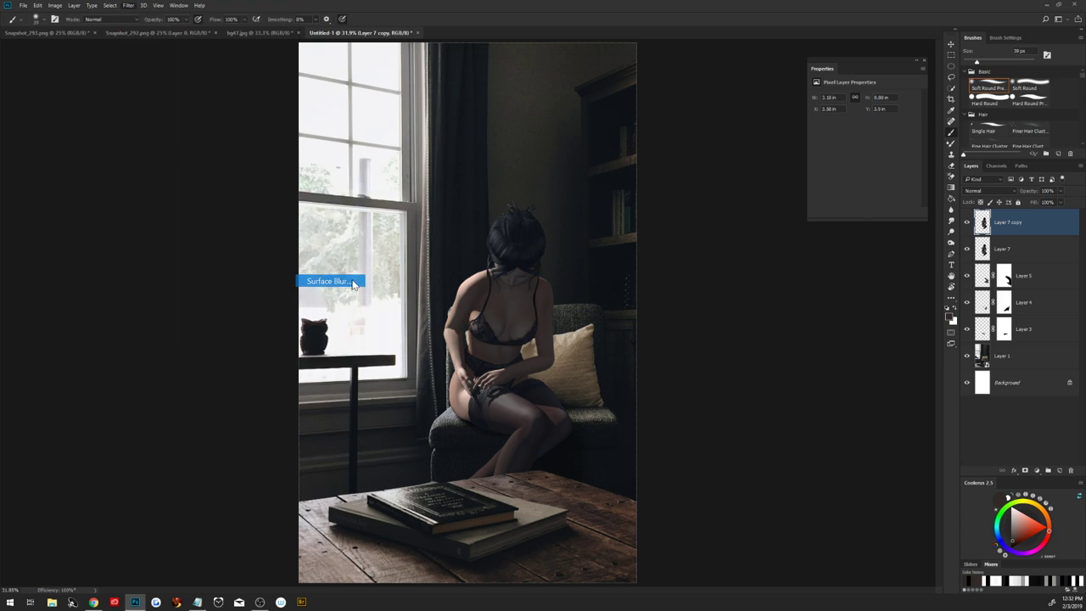
{"action": "left_click", "coordinate": [456, 291]}
{"action": "left_click_drag", "start_coordinate": [571, 143], "coordinate": [788, 274]}
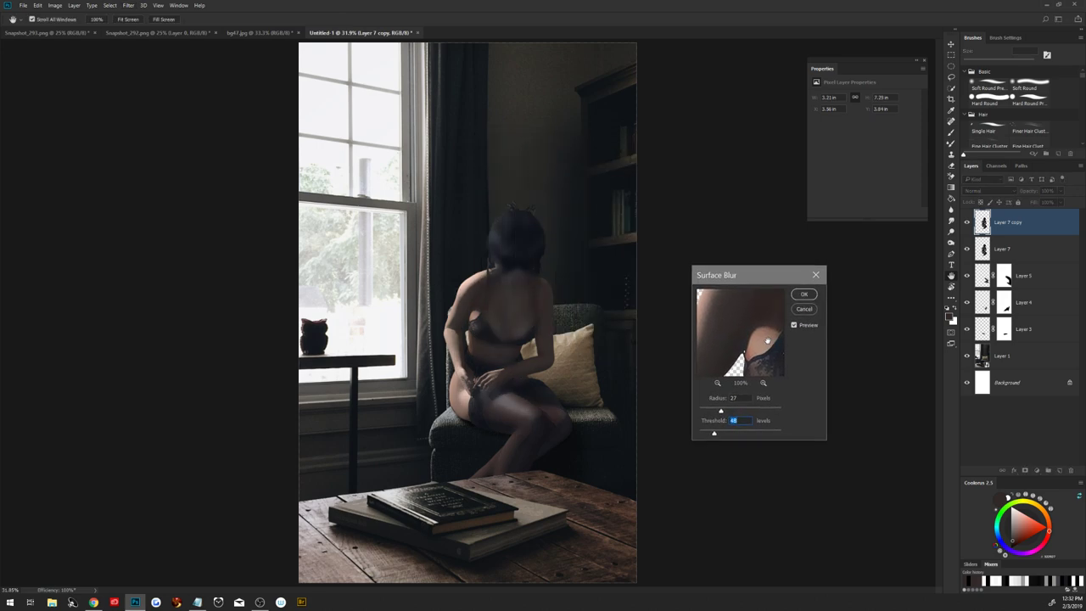
{"action": "left_click", "coordinate": [723, 412]}
{"action": "left_click_drag", "start_coordinate": [712, 434], "coordinate": [711, 434]}
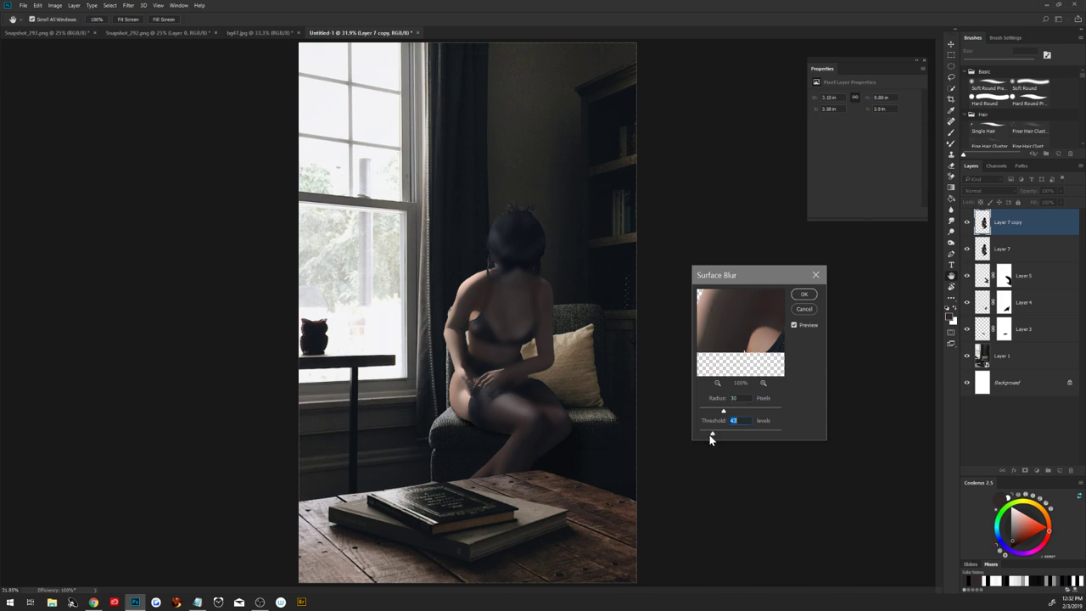
{"action": "left_click", "coordinate": [795, 326]}
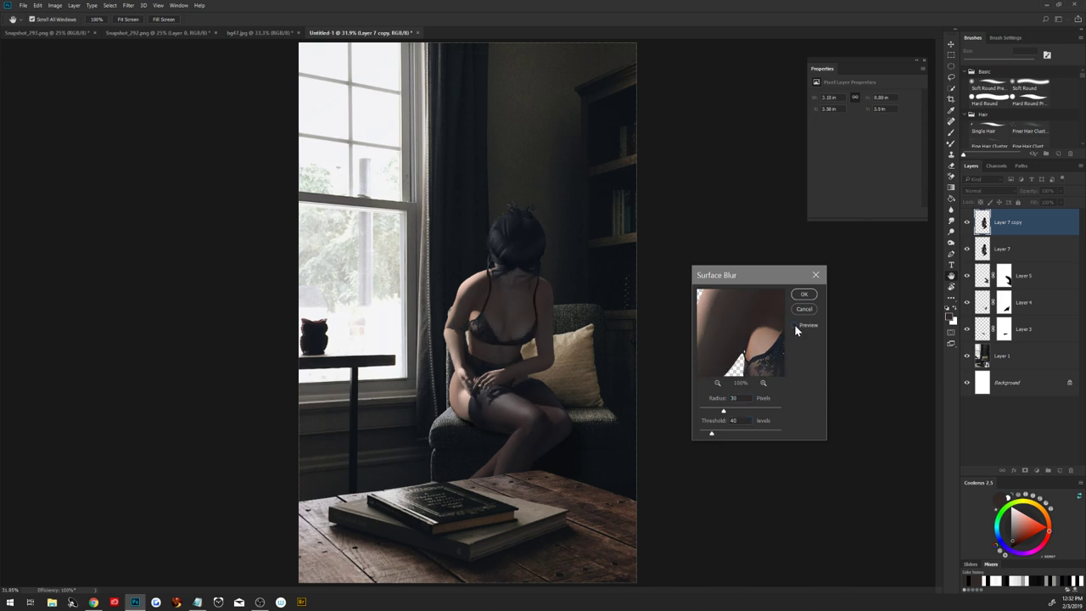
{"action": "left_click", "coordinate": [794, 325]}
{"action": "left_click_drag", "start_coordinate": [712, 433], "coordinate": [729, 416]}
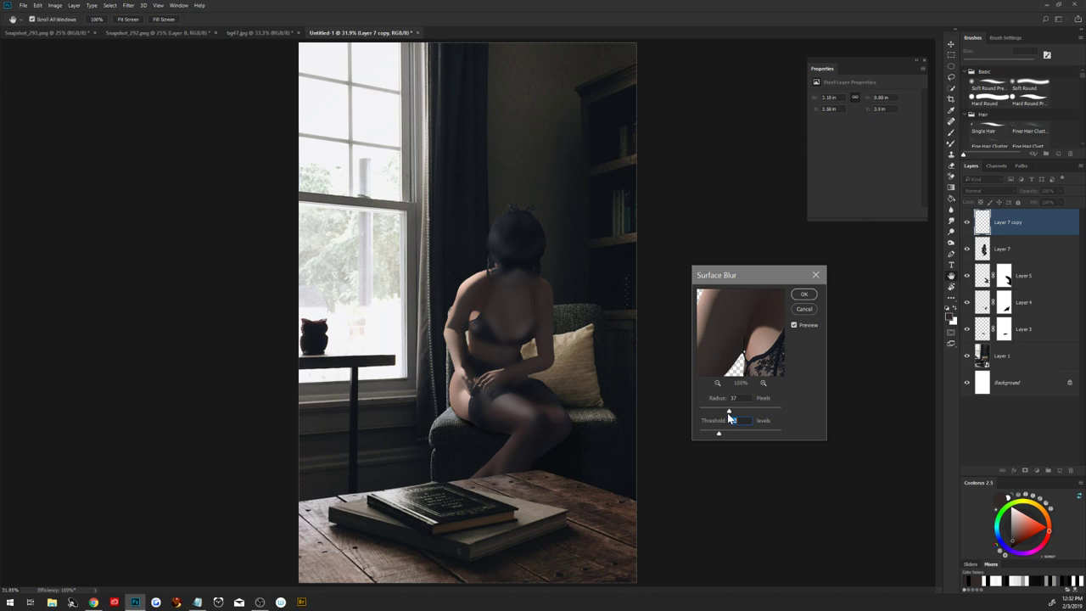
{"action": "left_click", "coordinate": [728, 413]}
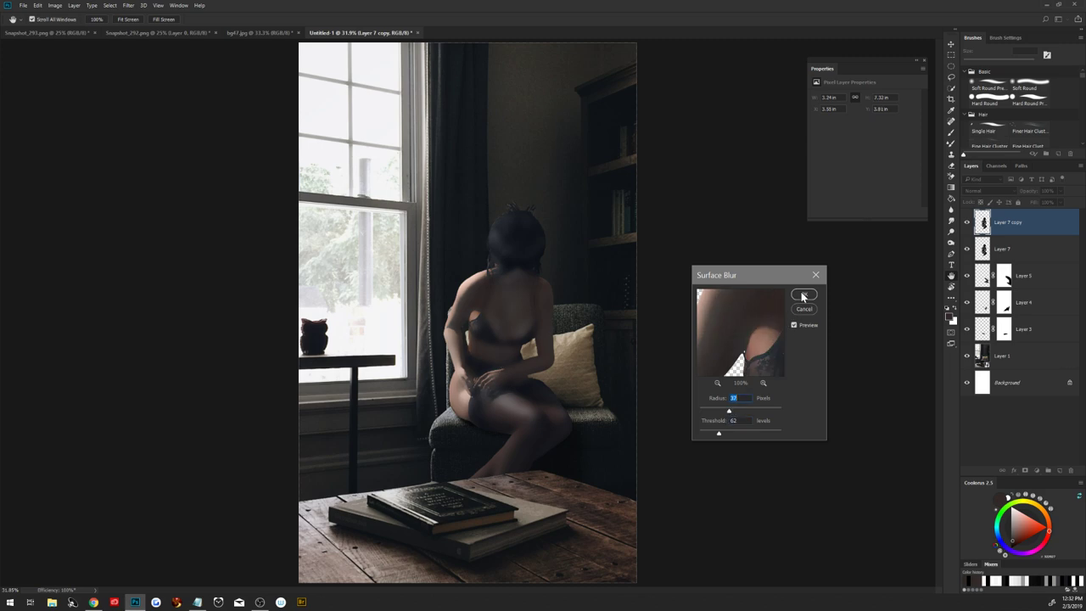
{"action": "left_click", "coordinate": [803, 295]}
Add an inverted black mask to the blurred copy and set white as foreground.
{"action": "left_click", "coordinate": [1025, 470]}
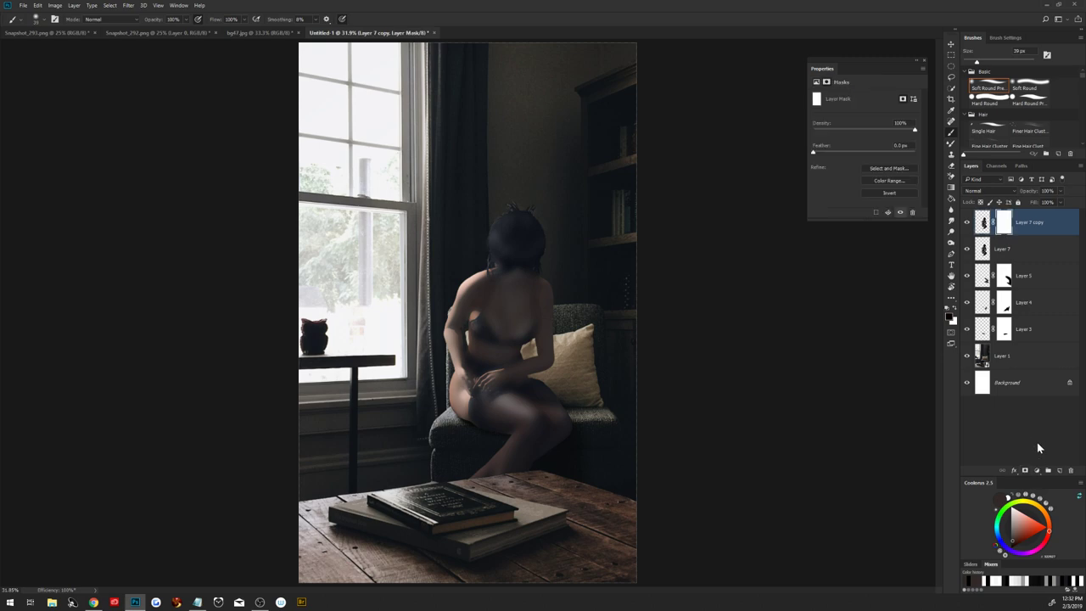
{"action": "key", "text": "ctrl+i"}
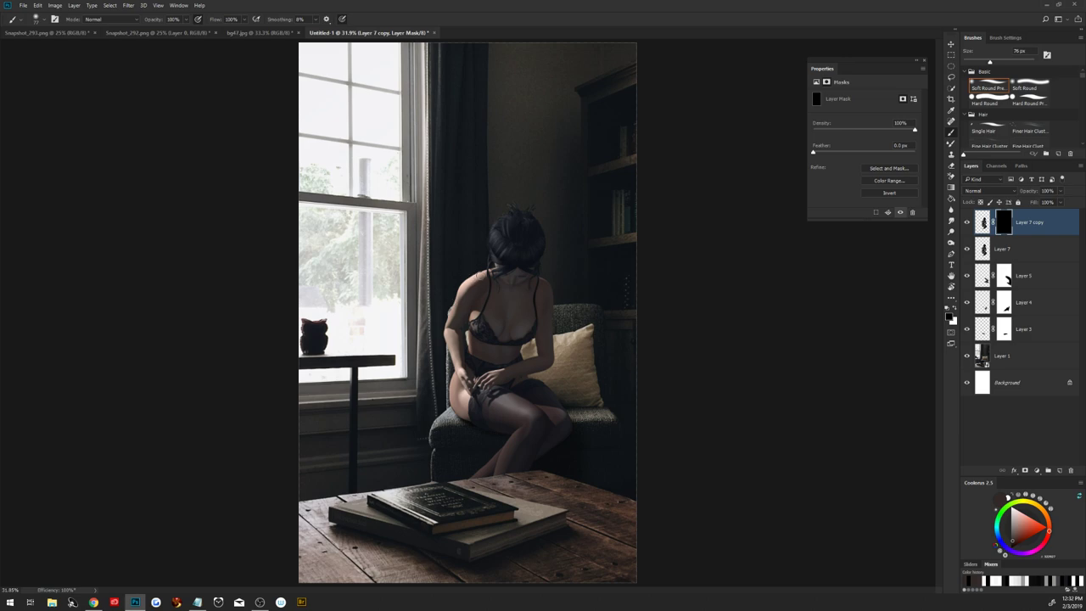
{"action": "key", "text": "x"}
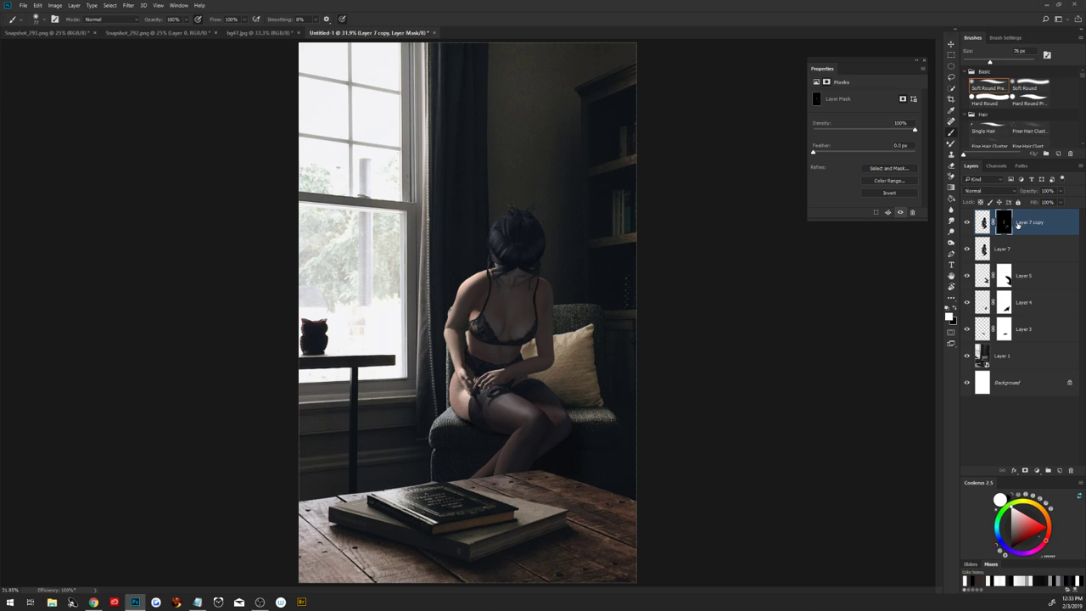
Set the Layer 7 copy mask to 50% density and 5.2 px feather.
{"action": "right_click", "coordinate": [1018, 224]}
{"action": "key", "text": "Escape"}
{"action": "left_click", "coordinate": [1028, 251], "text": "shift"}
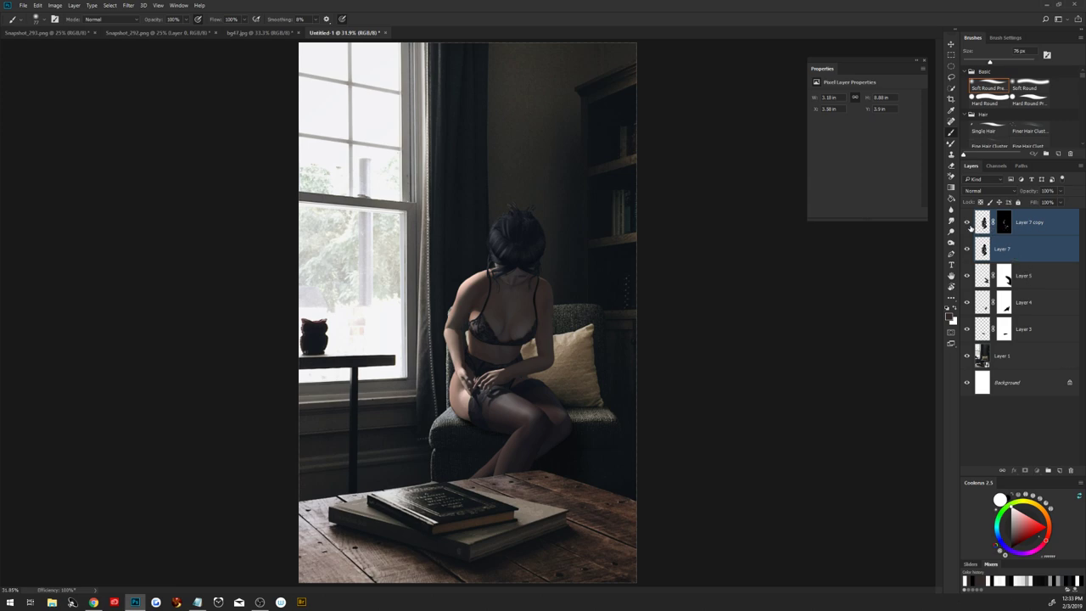
{"action": "left_click", "coordinate": [1023, 248]}
{"action": "left_click", "coordinate": [1009, 224]}
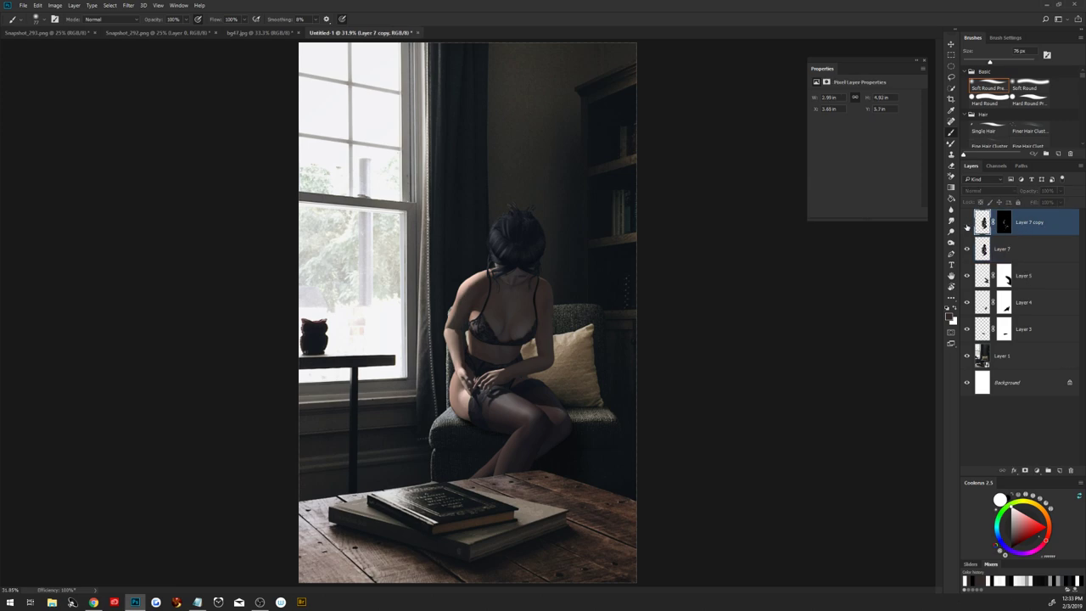
{"action": "left_click", "coordinate": [1003, 226]}
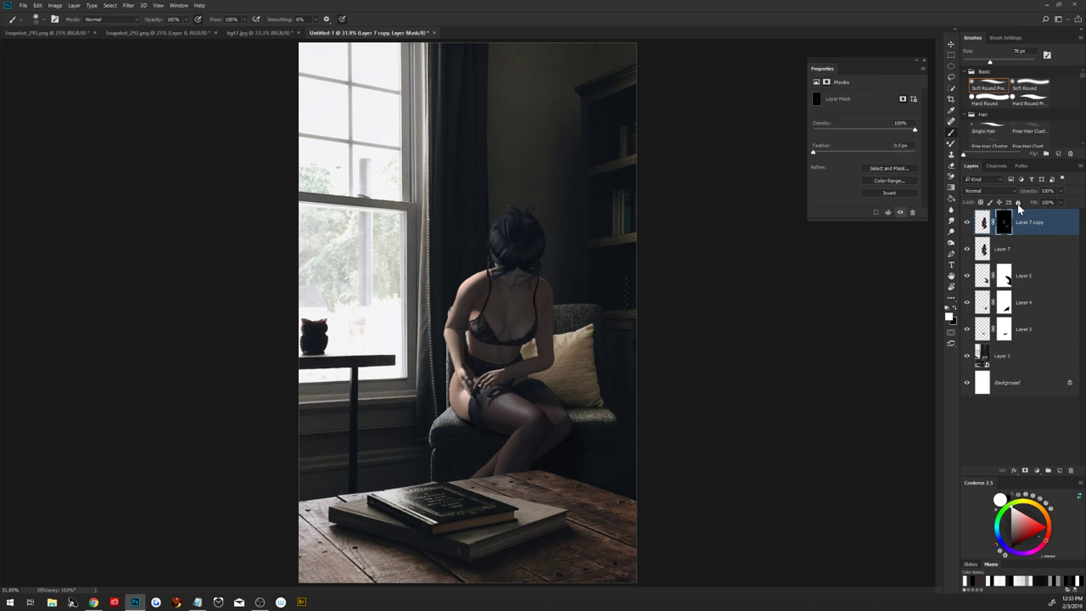
{"action": "left_click", "coordinate": [893, 130]}
{"action": "mouse_move", "coordinate": [882, 131]}
{"action": "left_mouse_down"}
{"action": "mouse_move", "coordinate": [872, 131]}
{"action": "mouse_move", "coordinate": [920, 131]}
{"action": "left_mouse_up"}
{"action": "left_click_drag", "start_coordinate": [841, 154], "coordinate": [841, 152]}
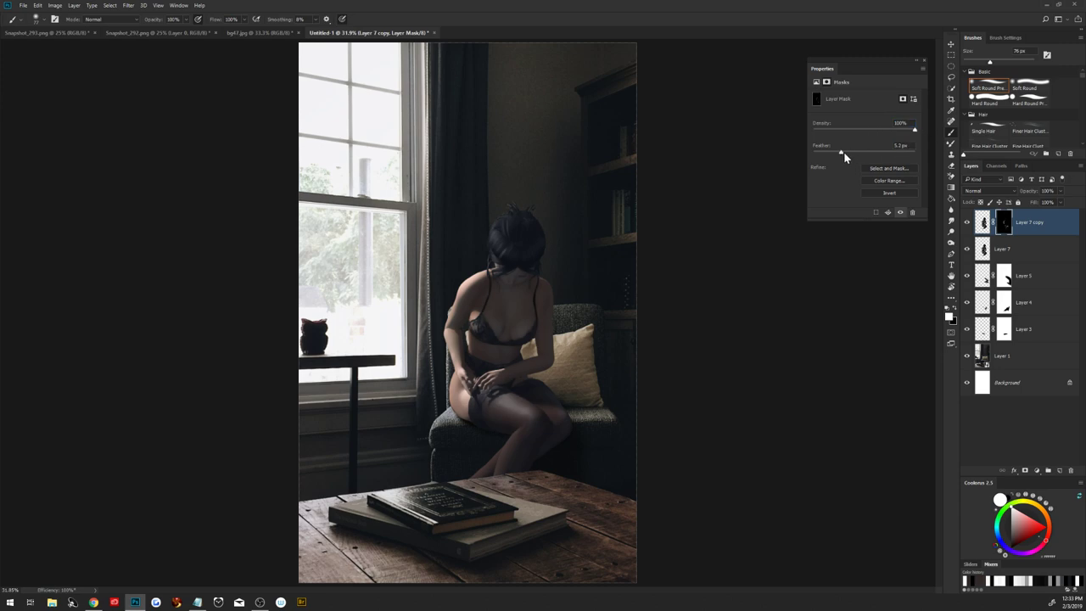
Merge Layer 7 with its blurred copy and open the merged layer's Layer Style dialog.
{"action": "left_click", "coordinate": [1031, 250], "text": "shift"}
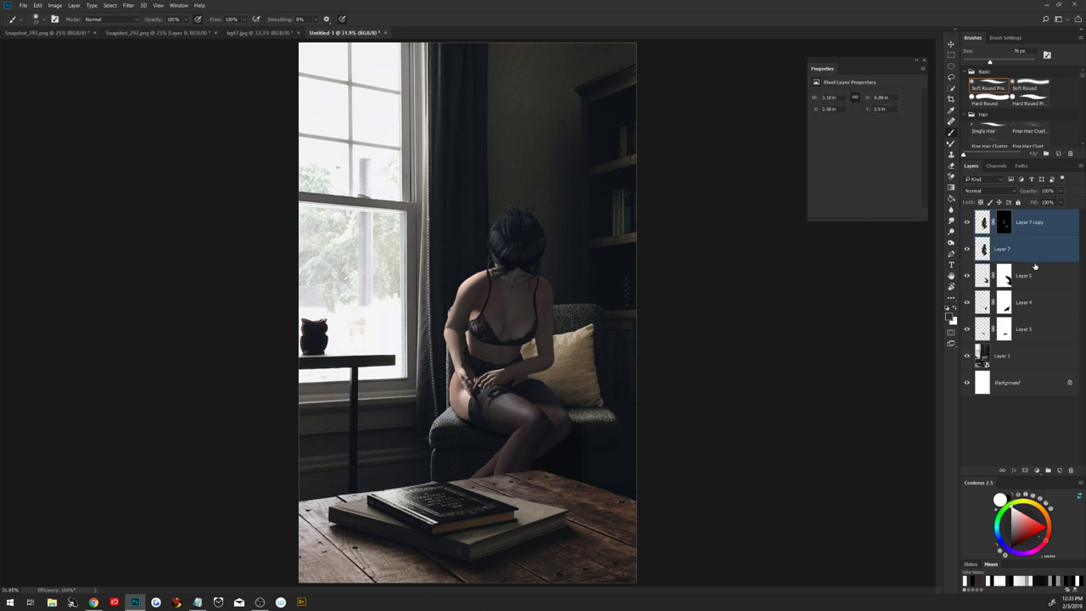
{"action": "key", "text": "ctrl+e"}
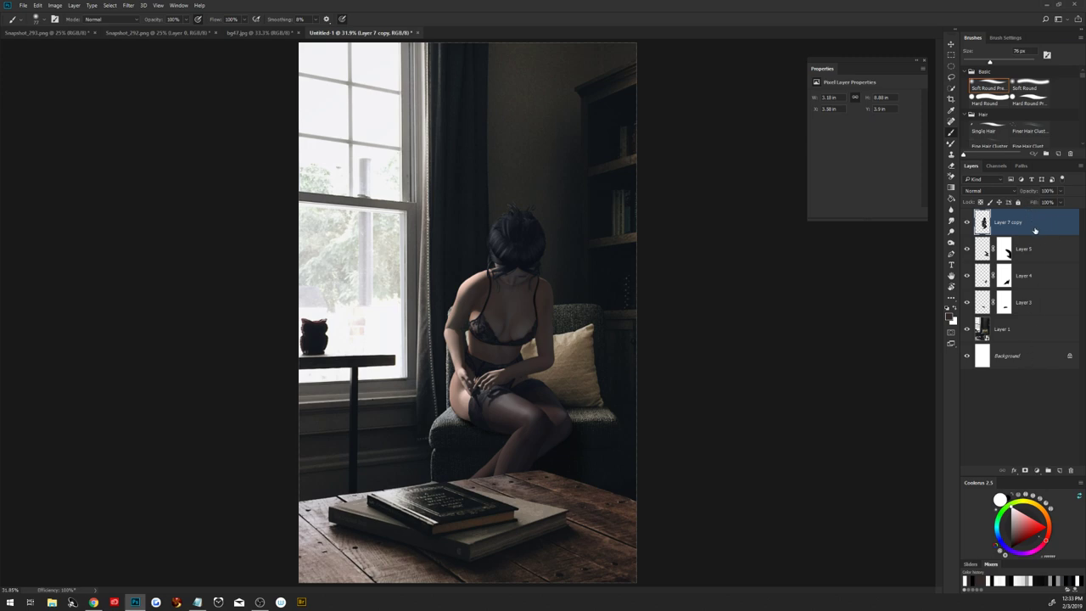
{"action": "double_click", "coordinate": [1039, 236]}
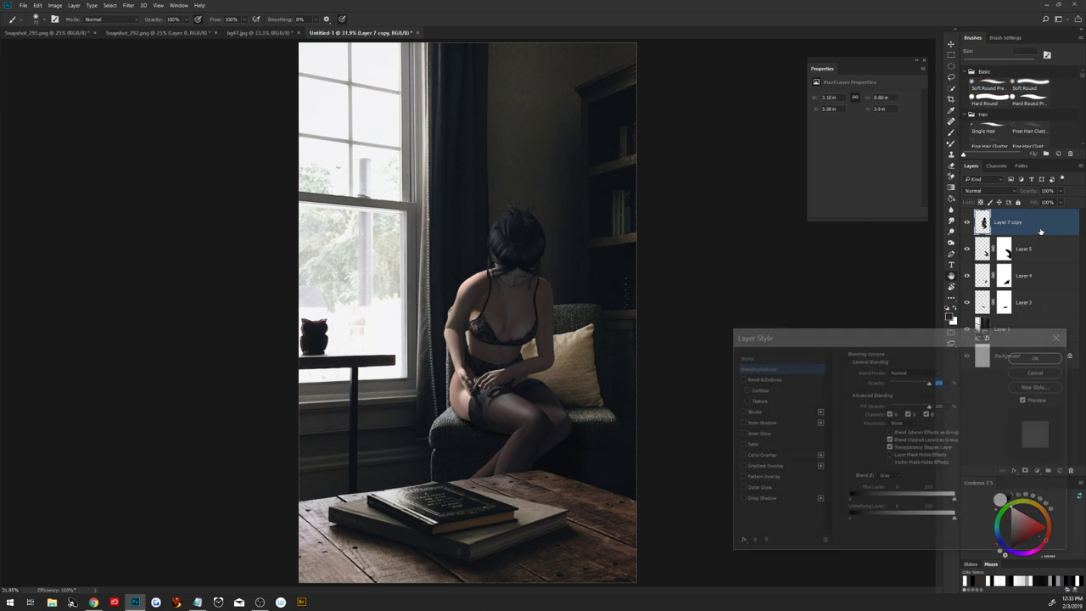
Enable a Linear Dodge Inner Shadow using a near-white colour sampled from the window.
{"action": "left_click", "coordinate": [740, 422]}
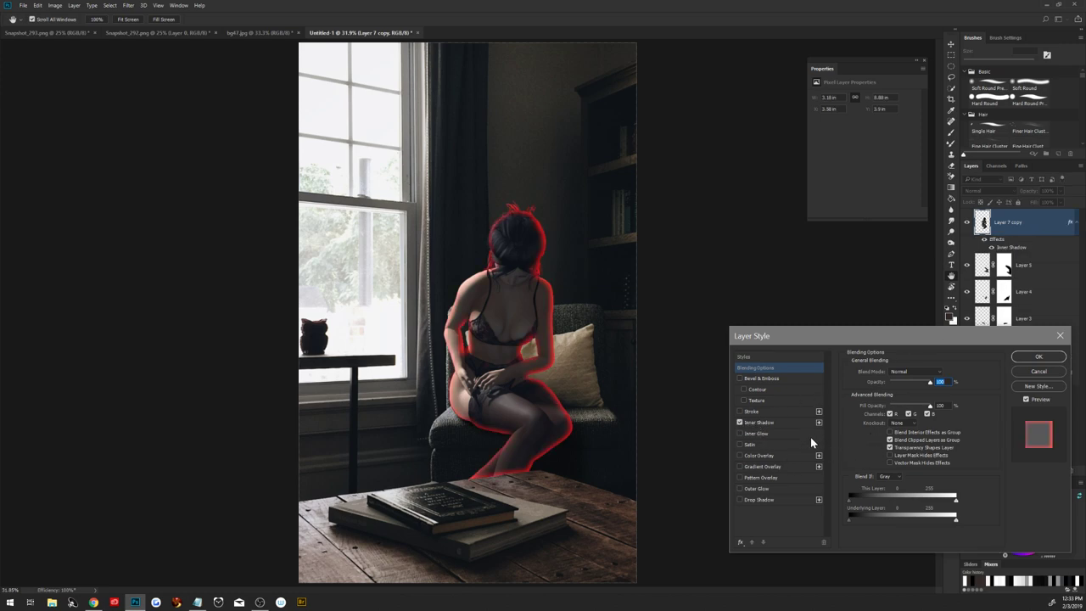
{"action": "left_click", "coordinate": [793, 423]}
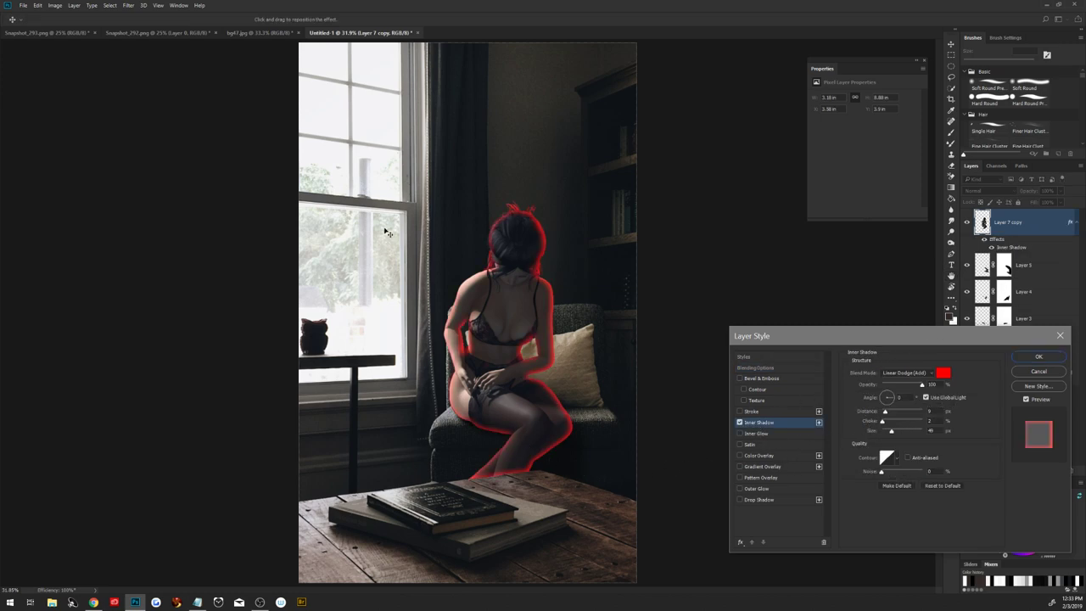
{"action": "left_click", "coordinate": [939, 376]}
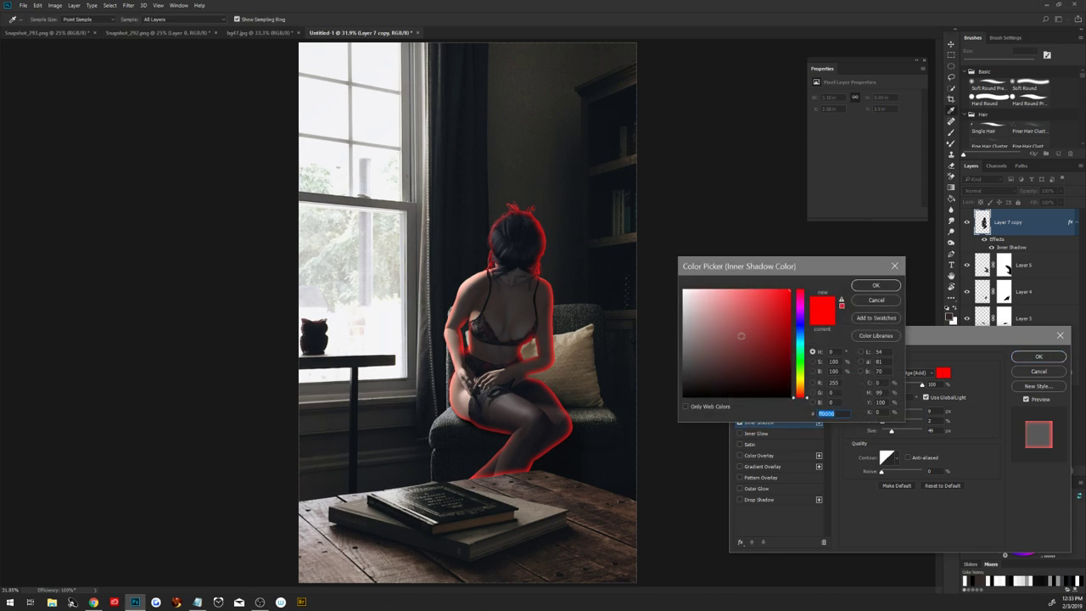
{"action": "left_click", "coordinate": [382, 127]}
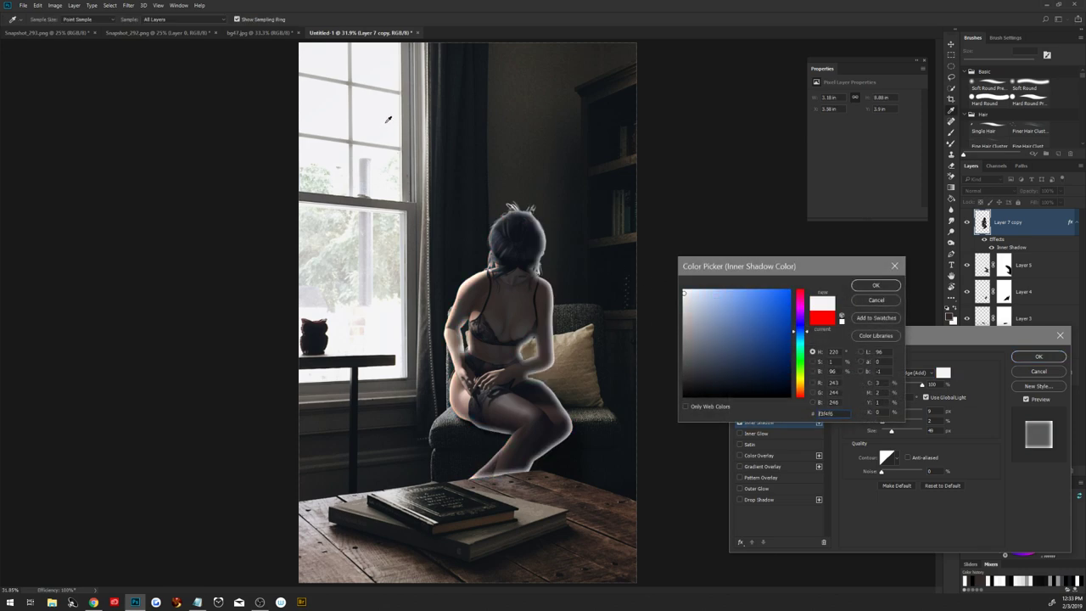
{"action": "left_click", "coordinate": [390, 218]}
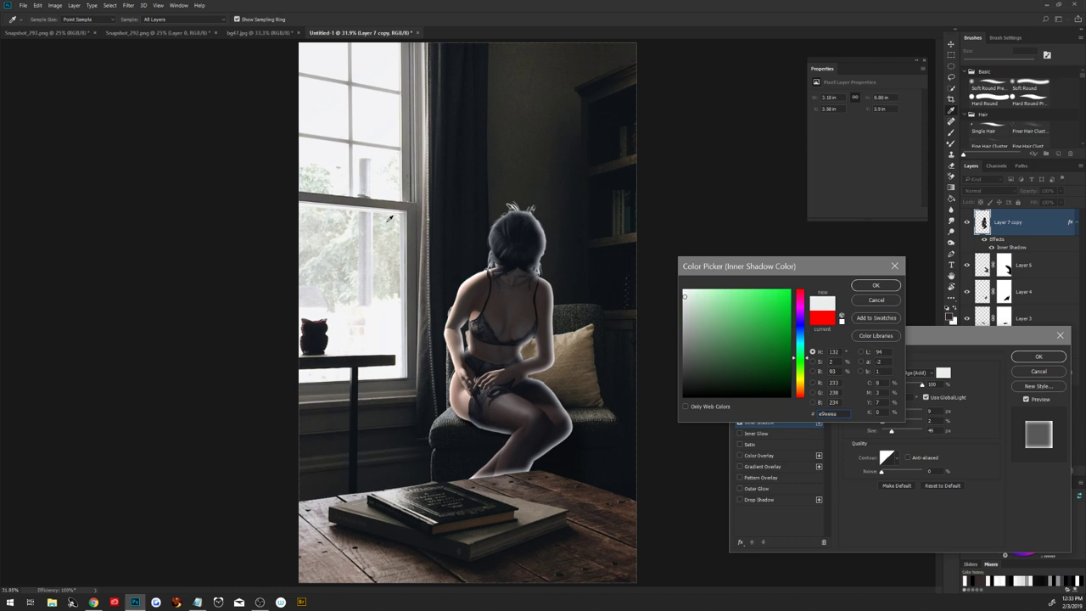
{"action": "left_click", "coordinate": [363, 159]}
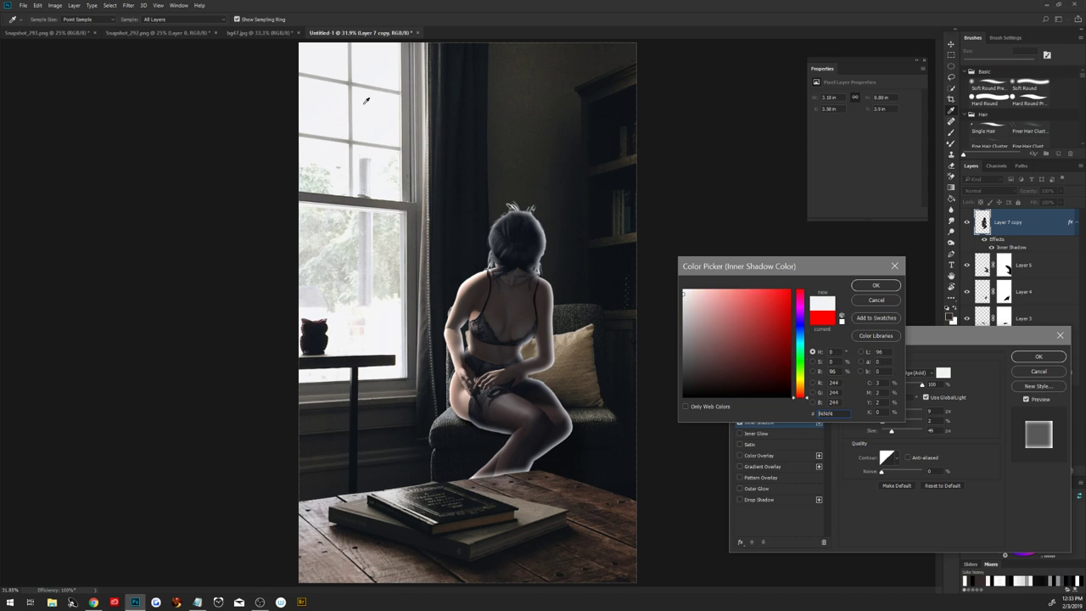
{"action": "left_click", "coordinate": [379, 70]}
{"action": "left_click", "coordinate": [872, 287]}
Set the inner shadow to 142°, Distance 2, Choke 5, Size 7, lower opacity, and apply.
{"action": "left_click", "coordinate": [882, 396]}
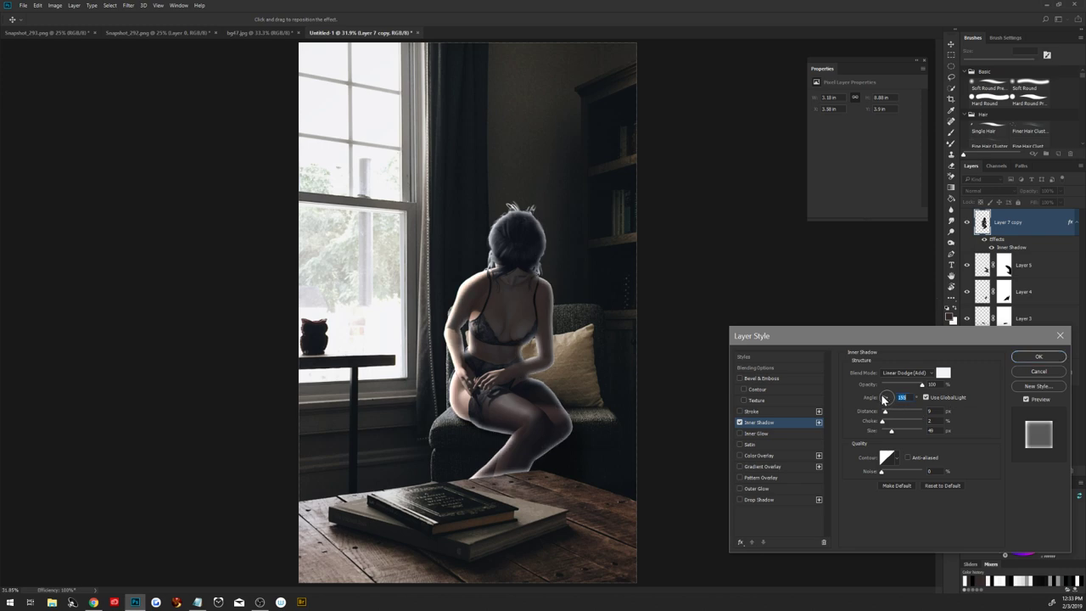
{"action": "left_click_drag", "start_coordinate": [887, 396], "coordinate": [880, 404]}
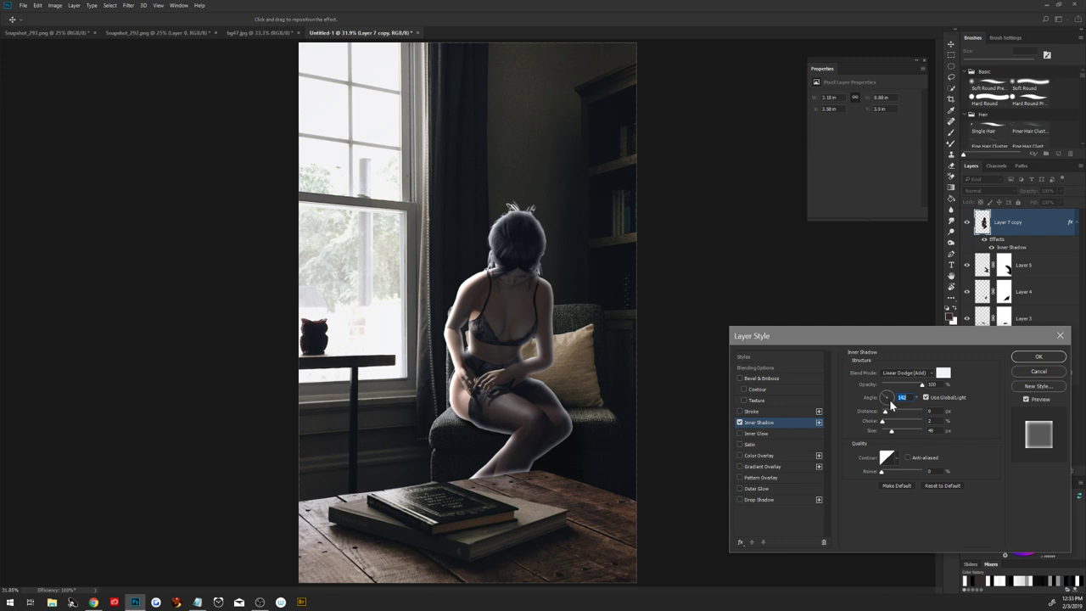
{"action": "left_click_drag", "start_coordinate": [886, 414], "coordinate": [883, 418]}
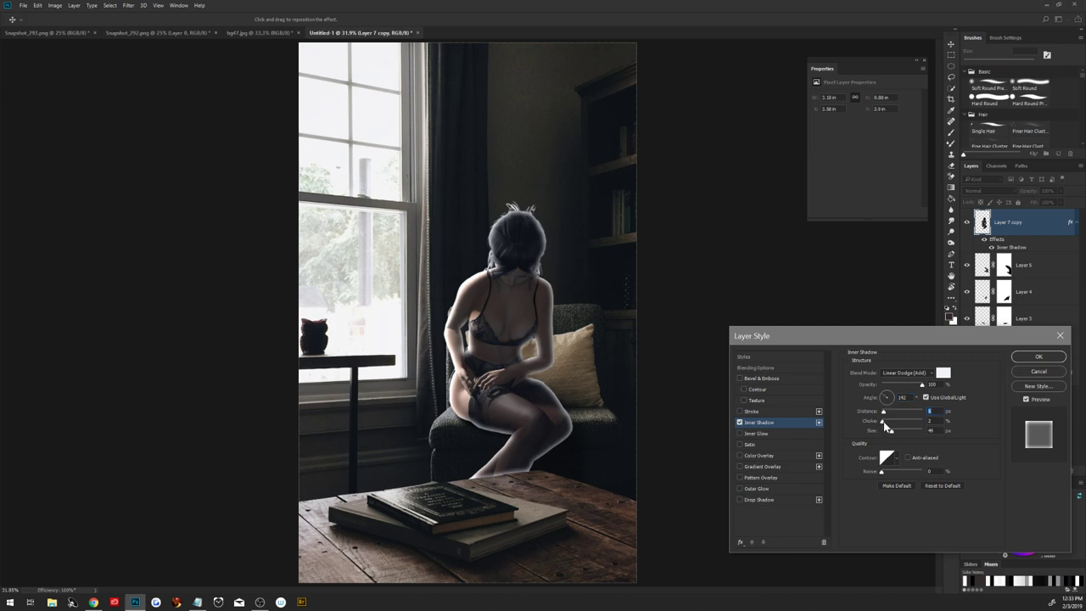
{"action": "left_click_drag", "start_coordinate": [891, 434], "coordinate": [885, 437]}
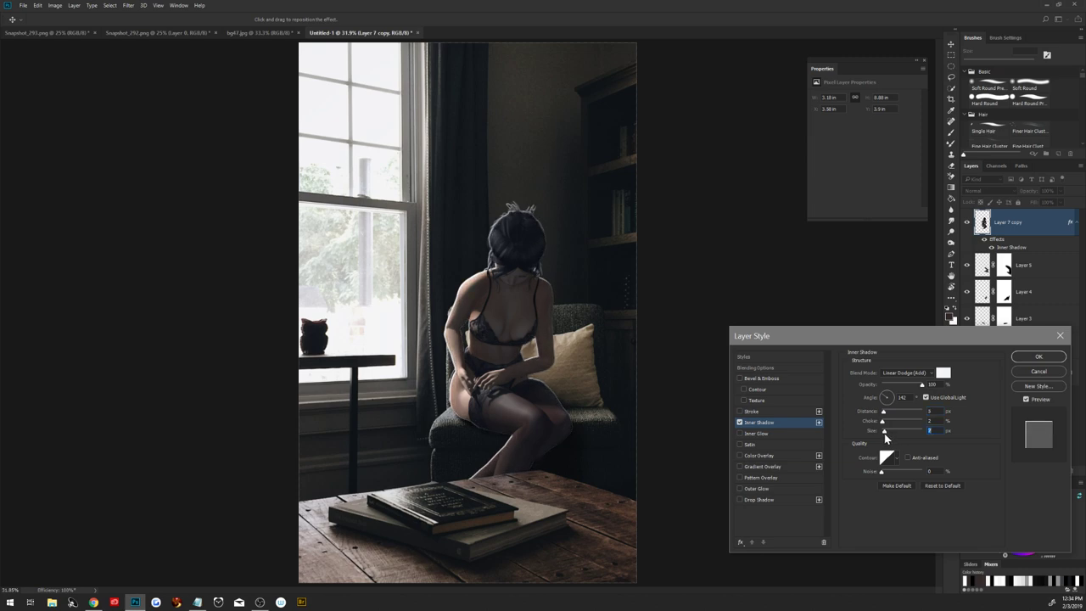
{"action": "left_click_drag", "start_coordinate": [885, 434], "coordinate": [884, 424]}
{"action": "left_click_drag", "start_coordinate": [883, 430], "coordinate": [884, 415]}
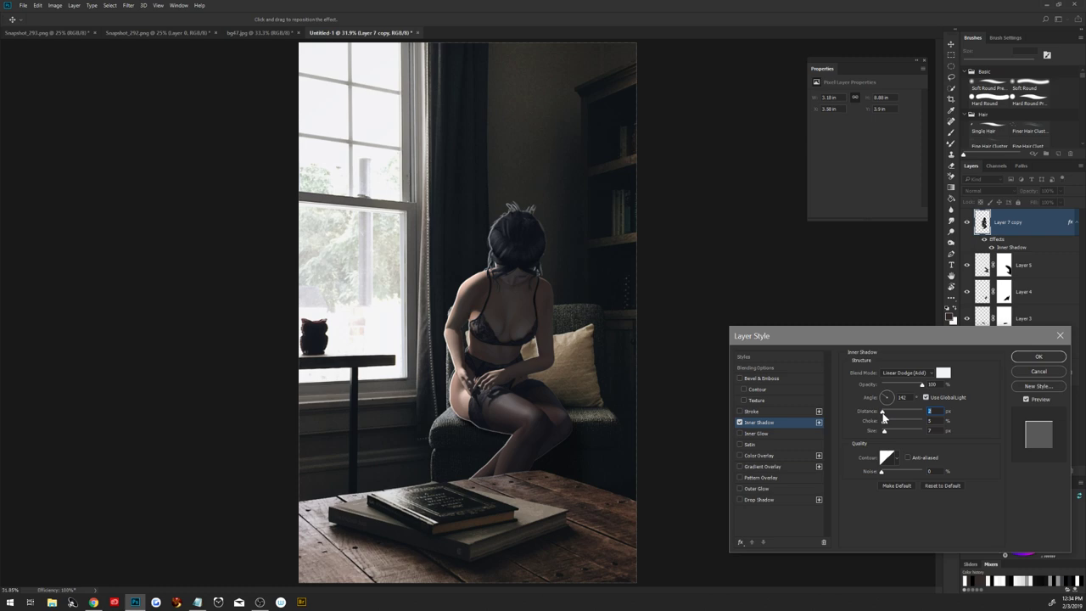
{"action": "left_click_drag", "start_coordinate": [922, 385], "coordinate": [903, 388]}
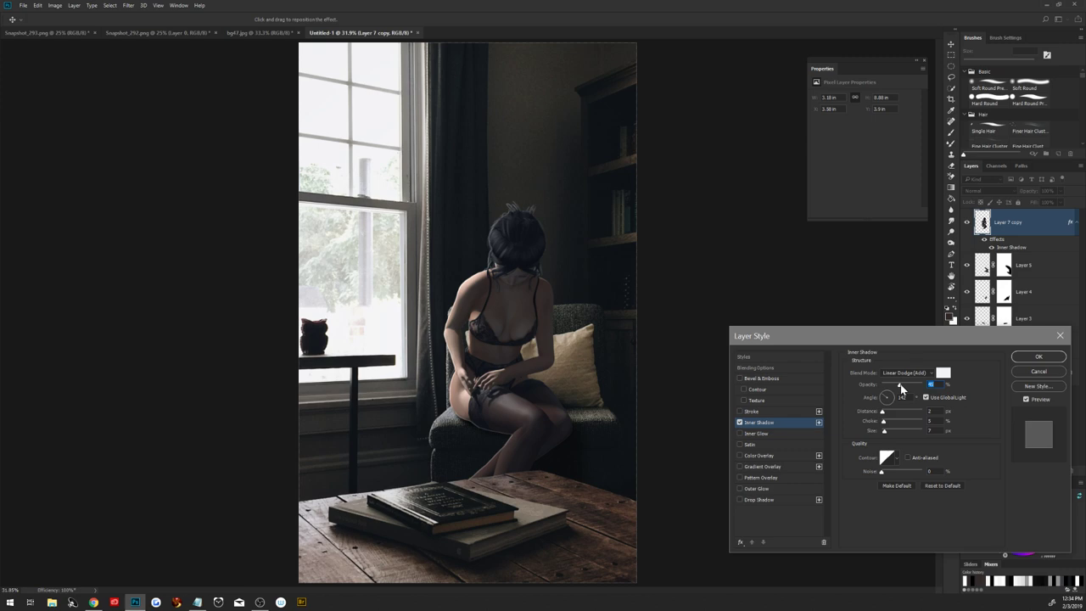
{"action": "left_click", "coordinate": [1022, 360]}
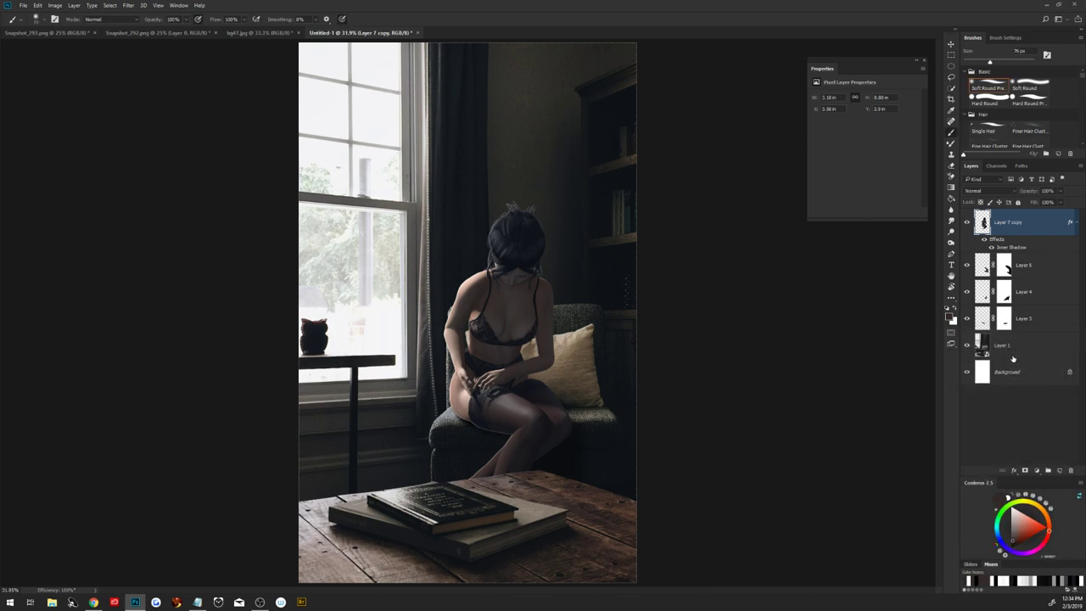
Split the Inner Shadow effect onto its own layer and hide it with an inverted mask.
{"action": "right_click", "coordinate": [1017, 249]}
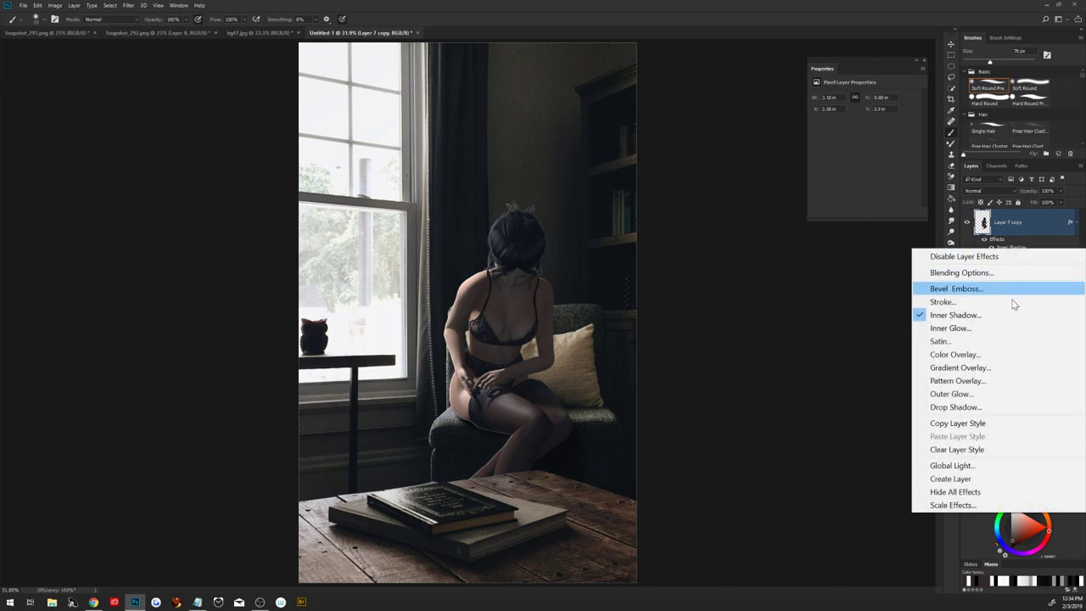
{"action": "left_click", "coordinate": [976, 480]}
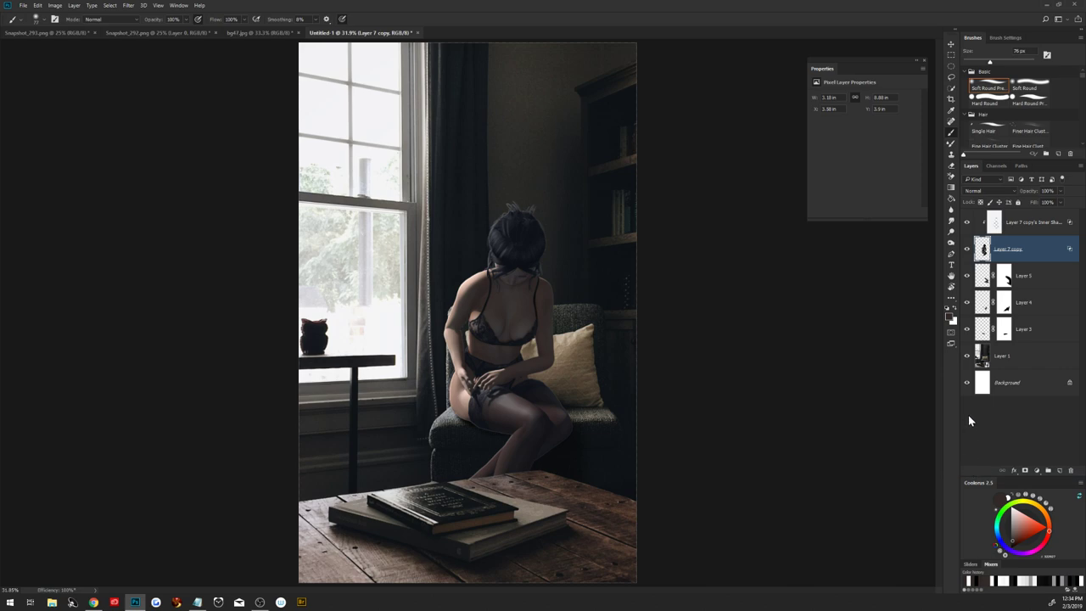
{"action": "left_click", "coordinate": [1021, 225]}
{"action": "left_click", "coordinate": [1024, 470]}
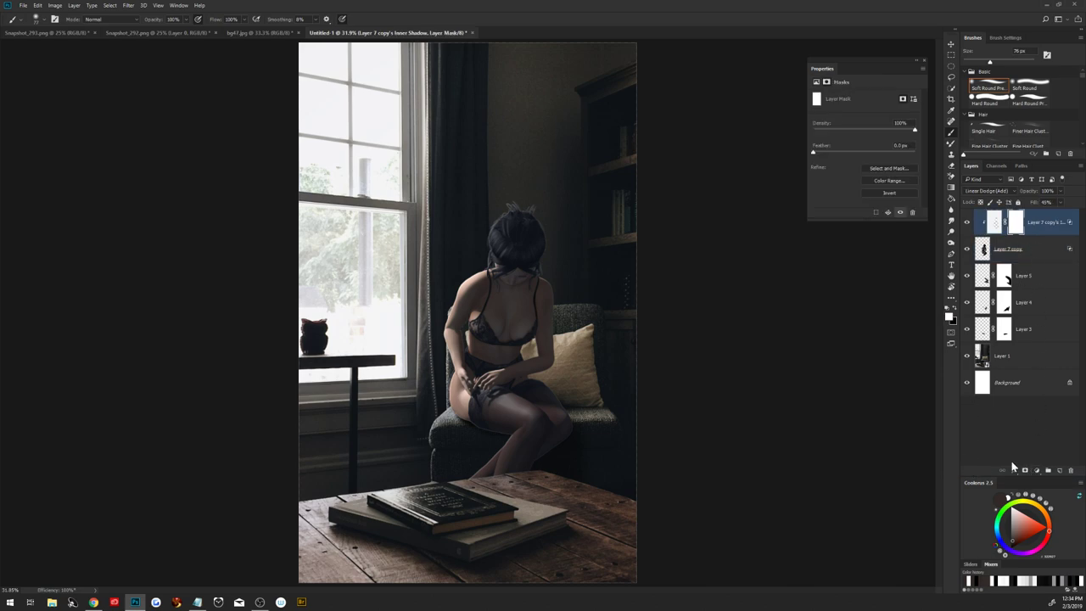
{"action": "key", "text": "ctrl+i"}
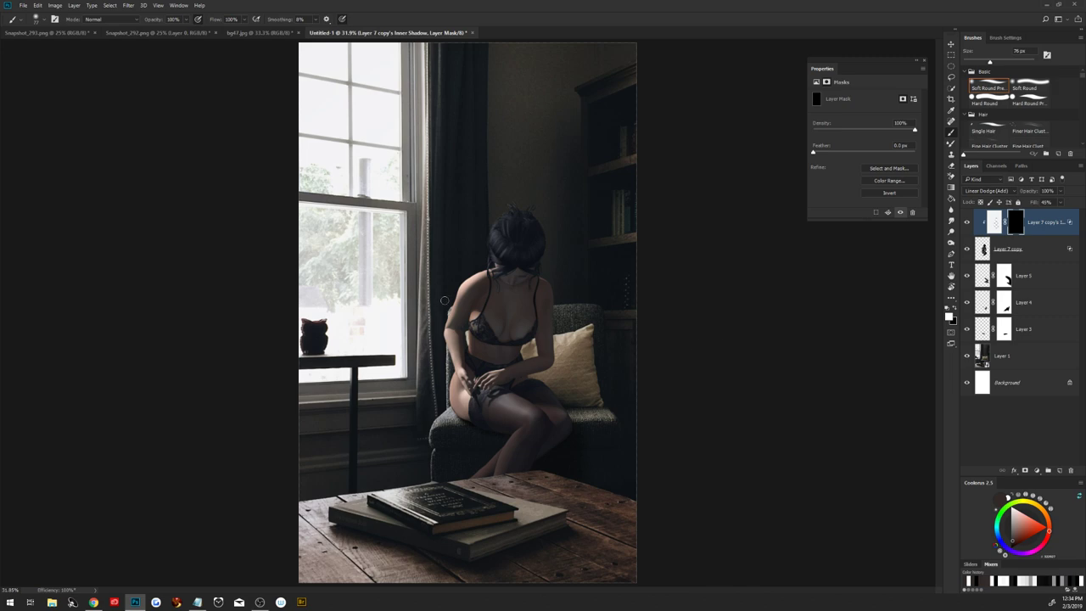
Paint a little of the glow back around the hair and neck with a large, low-opacity brush.
{"action": "key", "text": "bracketright"}
{"action": "key", "text": "bracketright"}
{"action": "key", "text": "bracketright"}
{"action": "key", "text": "x"}
{"action": "key", "text": "3"}
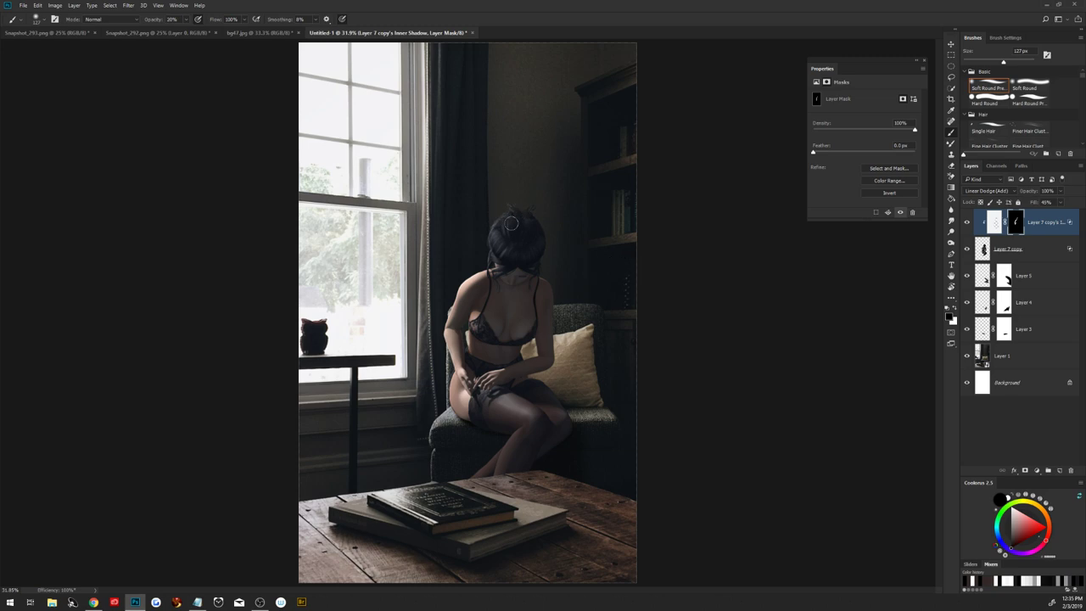
{"action": "left_click_drag", "start_coordinate": [489, 262], "coordinate": [500, 254]}
Merge Layer 7 copy with its Inner Shadow layer.
{"action": "left_click", "coordinate": [1035, 251], "text": "shift"}
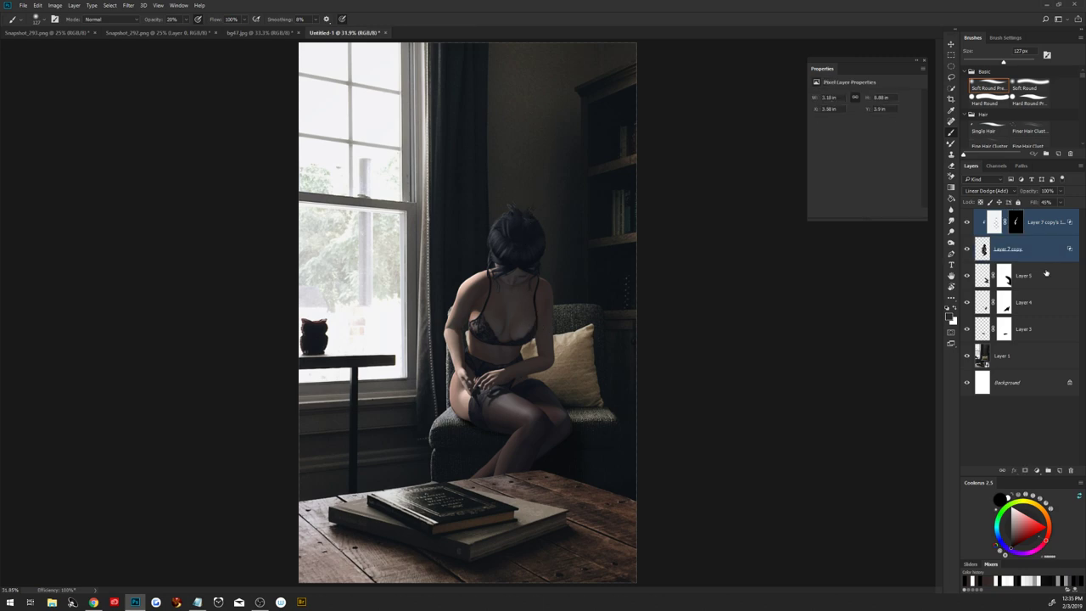
{"action": "key", "text": "ctrl+e"}
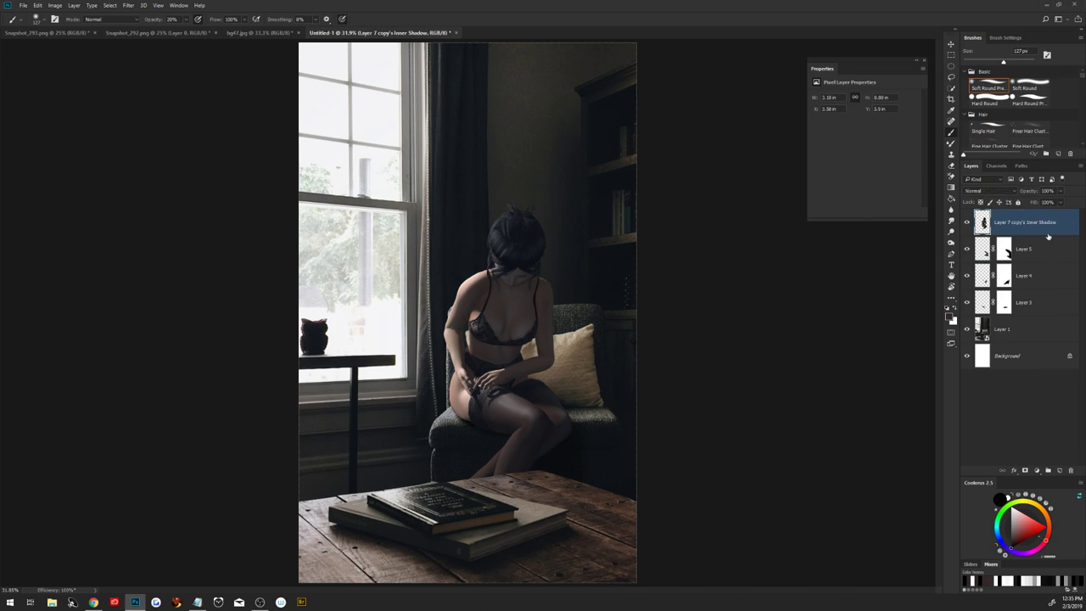
{"action": "scroll", "coordinate": [538, 465], "scroll_direction": "down", "scroll_amount": 2}
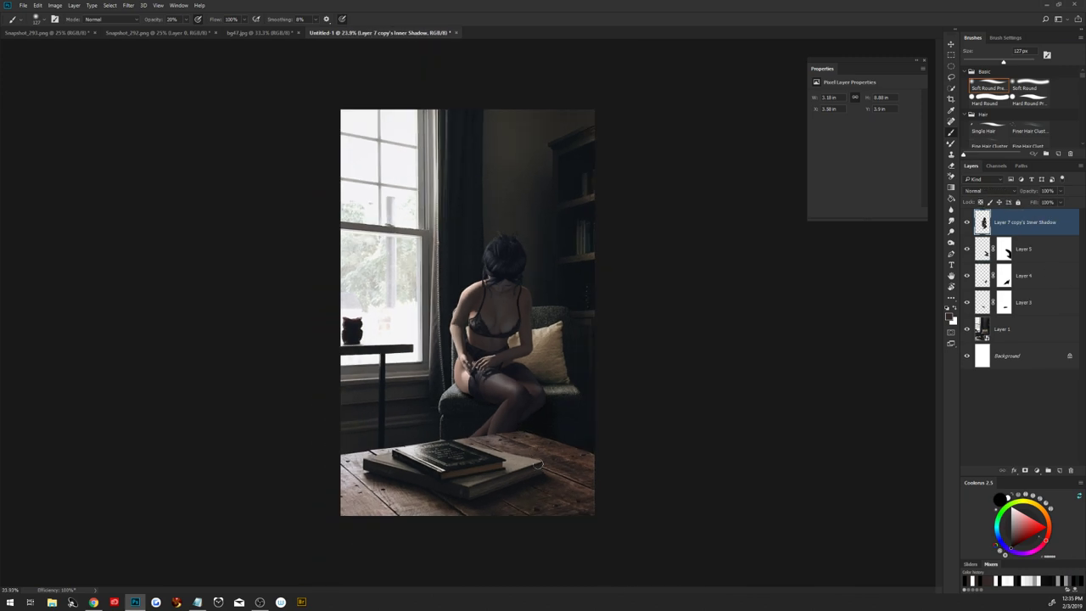
{"action": "scroll", "coordinate": [552, 370], "scroll_direction": "up", "scroll_amount": 1}
{"action": "scroll", "coordinate": [552, 370], "scroll_direction": "up", "scroll_amount": 1}
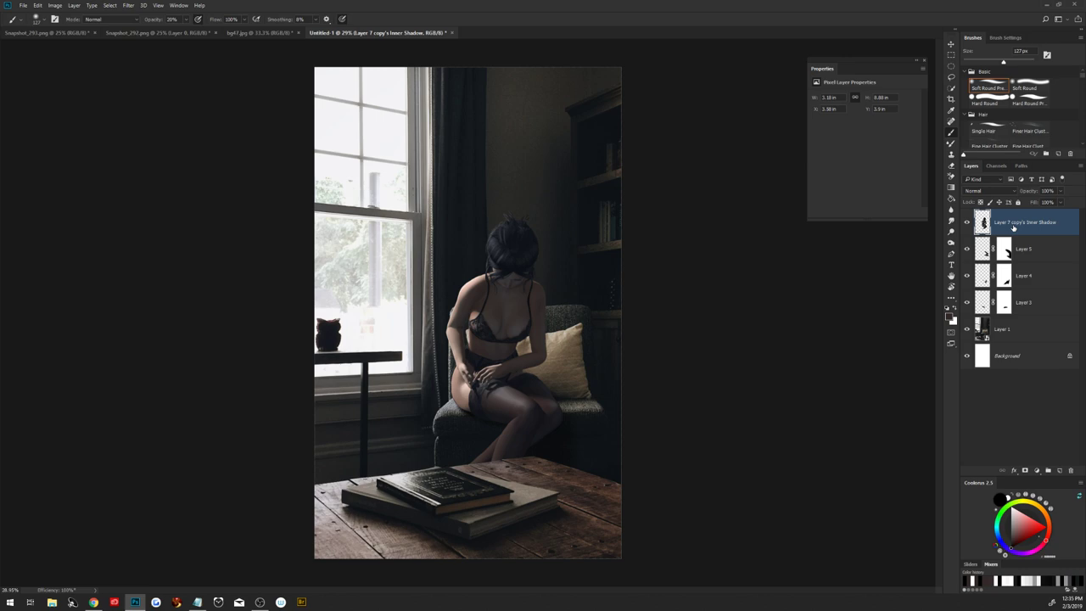
Rasterize the Layer 1 background scene and duplicate it as Layer 1 copy.
{"action": "left_click", "coordinate": [1024, 330]}
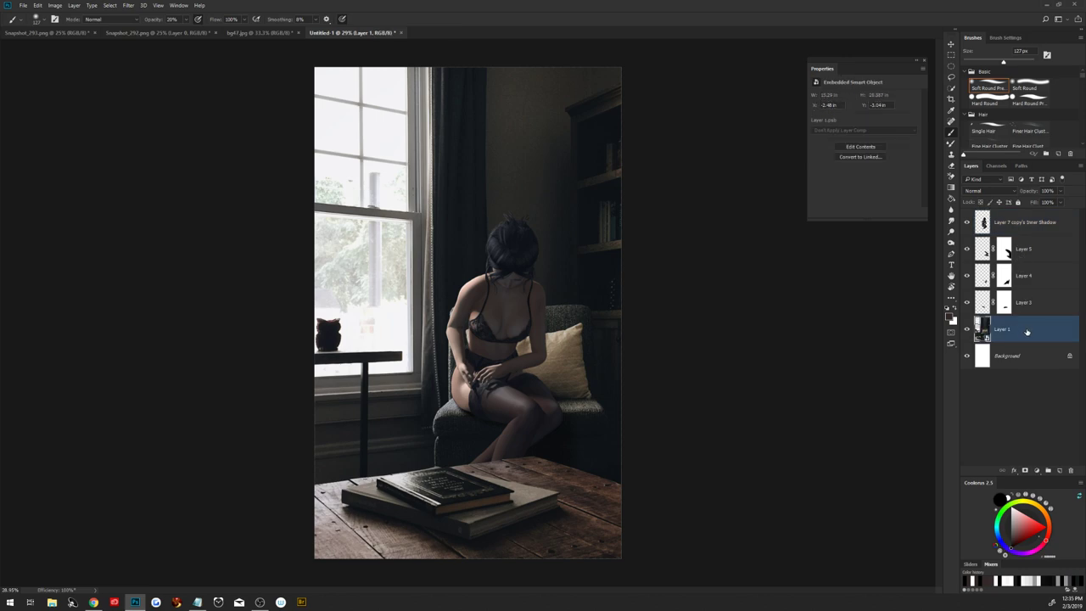
{"action": "right_click", "coordinate": [1023, 331]}
{"action": "left_click", "coordinate": [957, 248]}
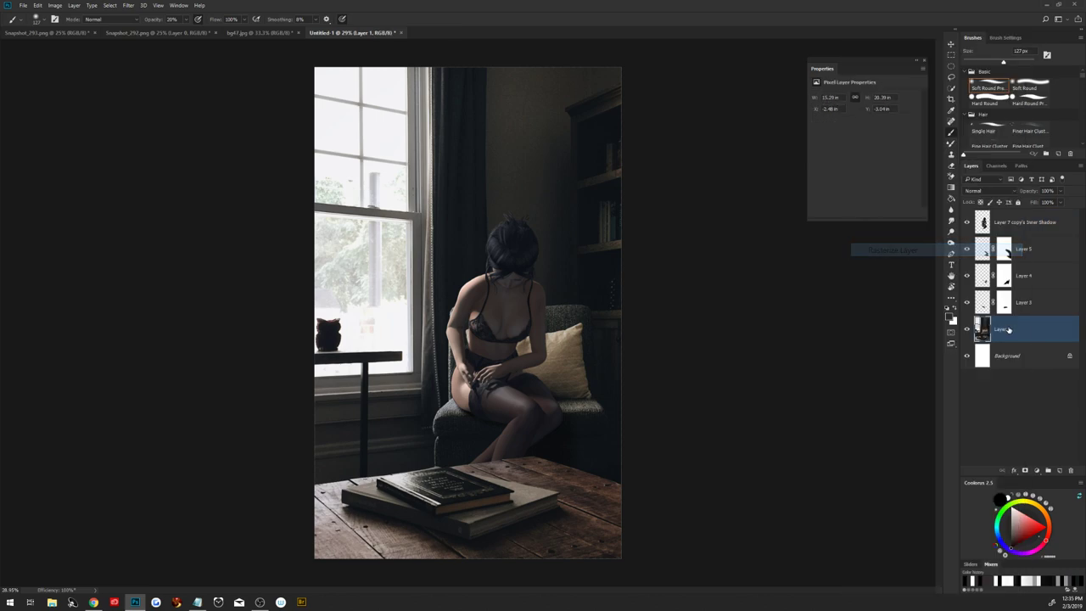
{"action": "left_click_drag", "start_coordinate": [1025, 329], "coordinate": [1058, 469]}
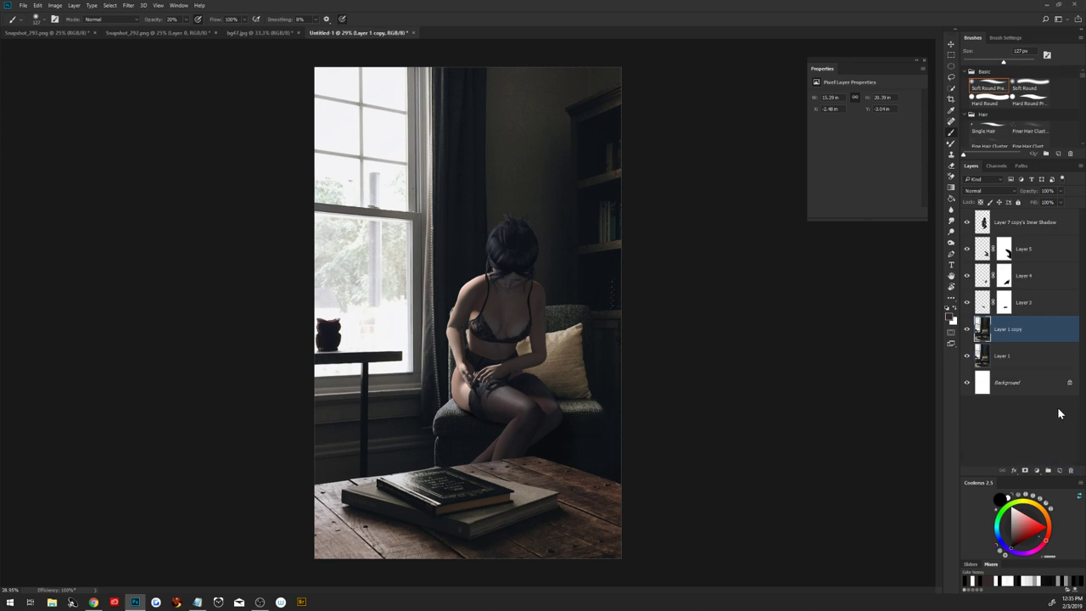
{"action": "left_click", "coordinate": [129, 6]}
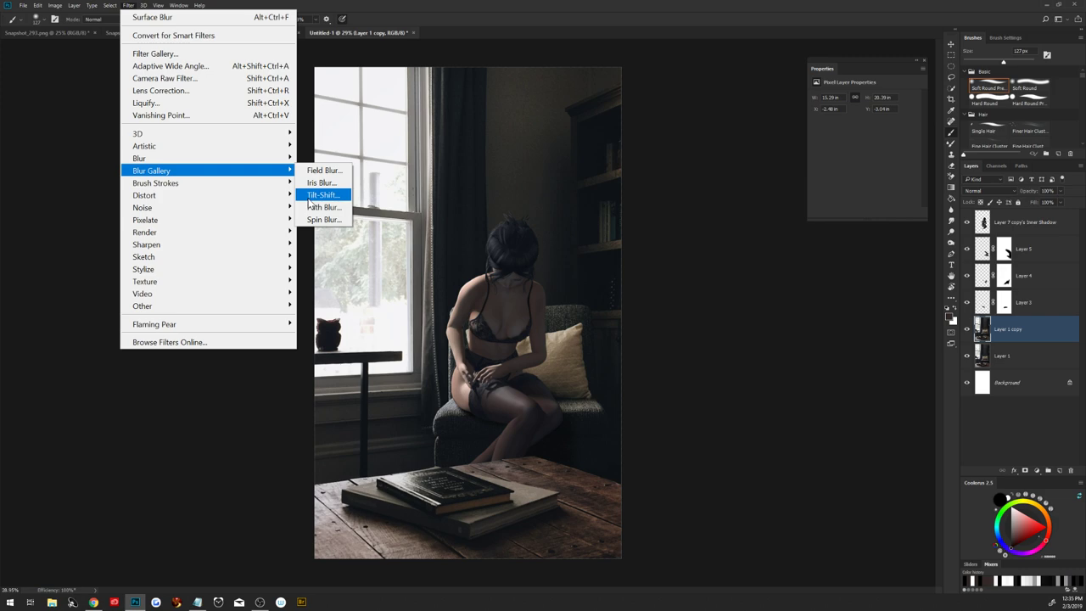
Apply a 14 px Tilt-Shift blur to Layer 1 copy, with the focus band on the seated woman.
{"action": "left_click", "coordinate": [309, 199]}
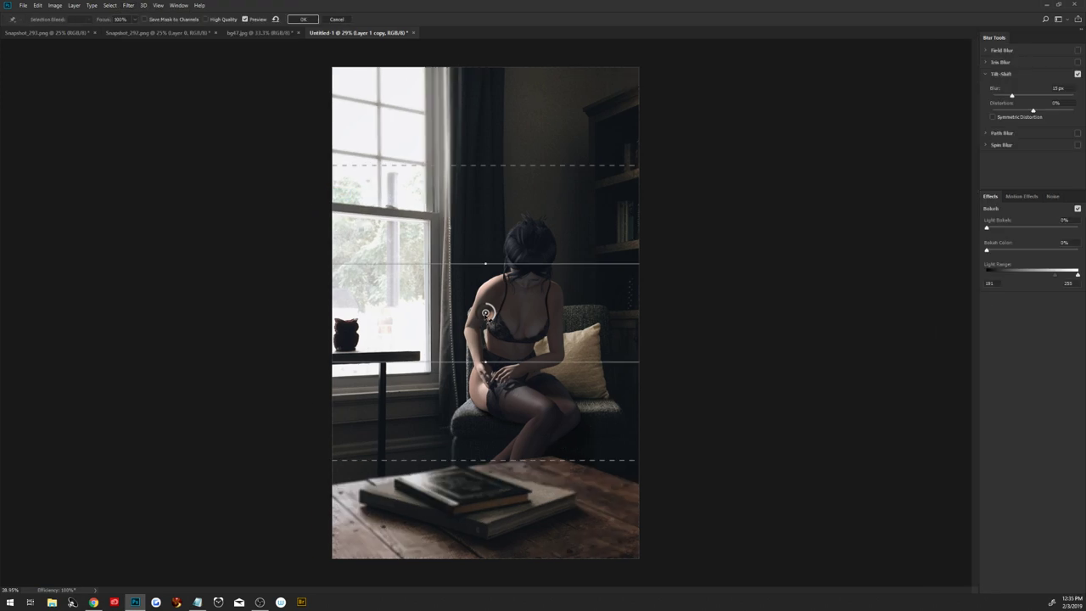
{"action": "left_click_drag", "start_coordinate": [485, 313], "coordinate": [490, 416]}
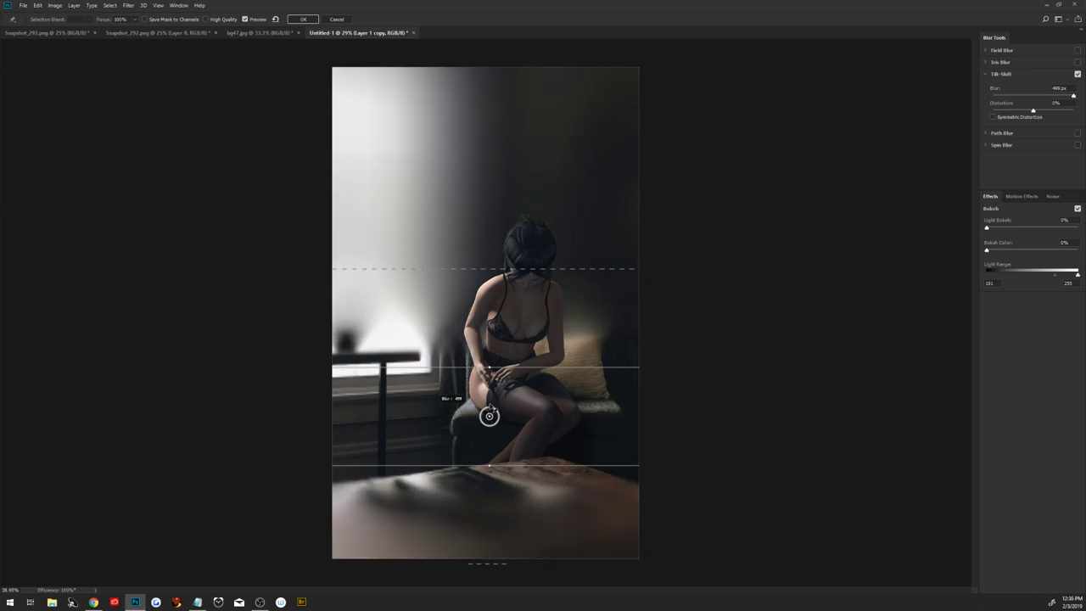
{"action": "key", "text": "p"}
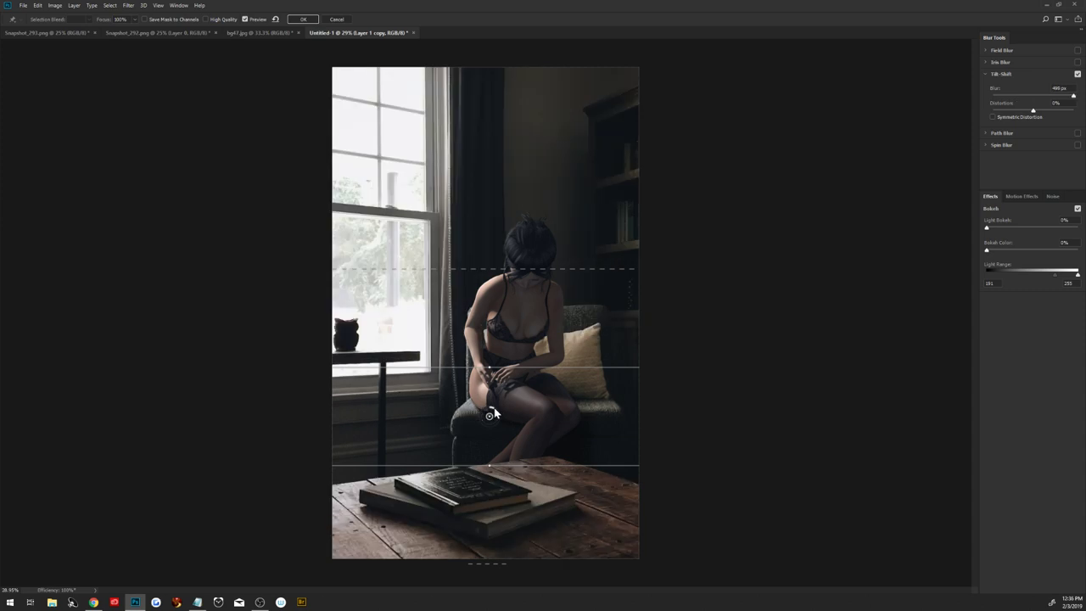
{"action": "mouse_move", "coordinate": [489, 416]}
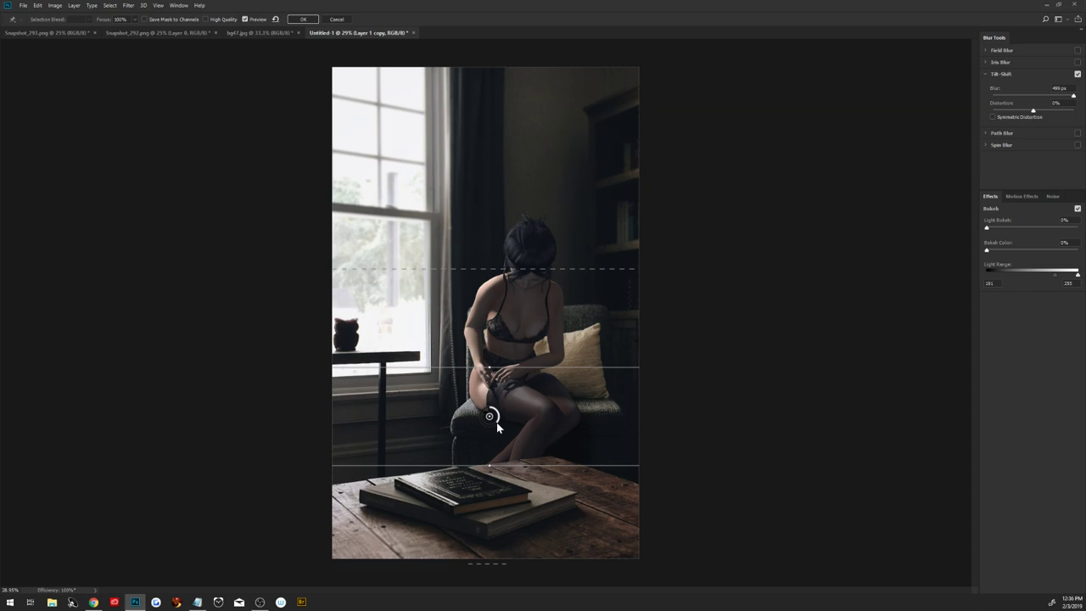
{"action": "left_click_drag", "start_coordinate": [491, 417], "coordinate": [490, 379]}
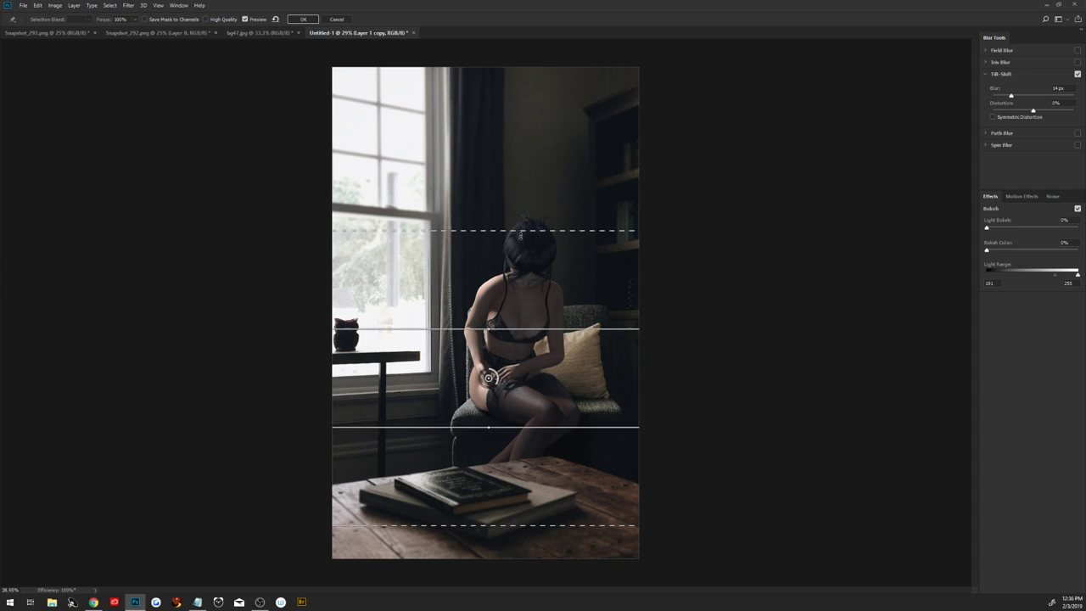
{"action": "mouse_move", "coordinate": [534, 227]}
{"action": "left_mouse_down"}
{"action": "mouse_move", "coordinate": [540, 115]}
{"action": "mouse_move", "coordinate": [547, 227]}
{"action": "left_mouse_up"}
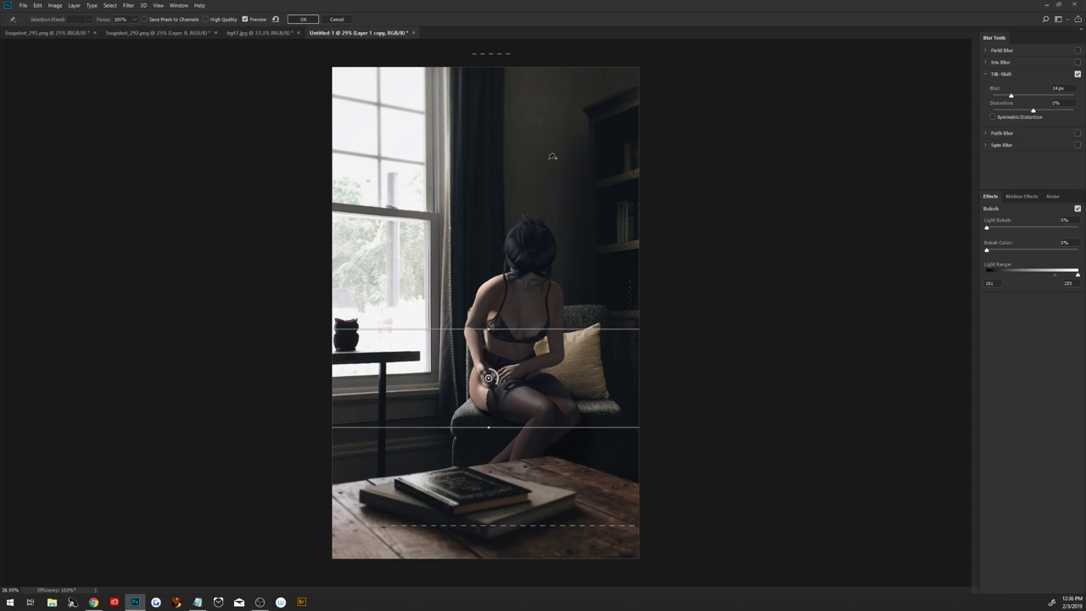
{"action": "left_click", "coordinate": [304, 20]}
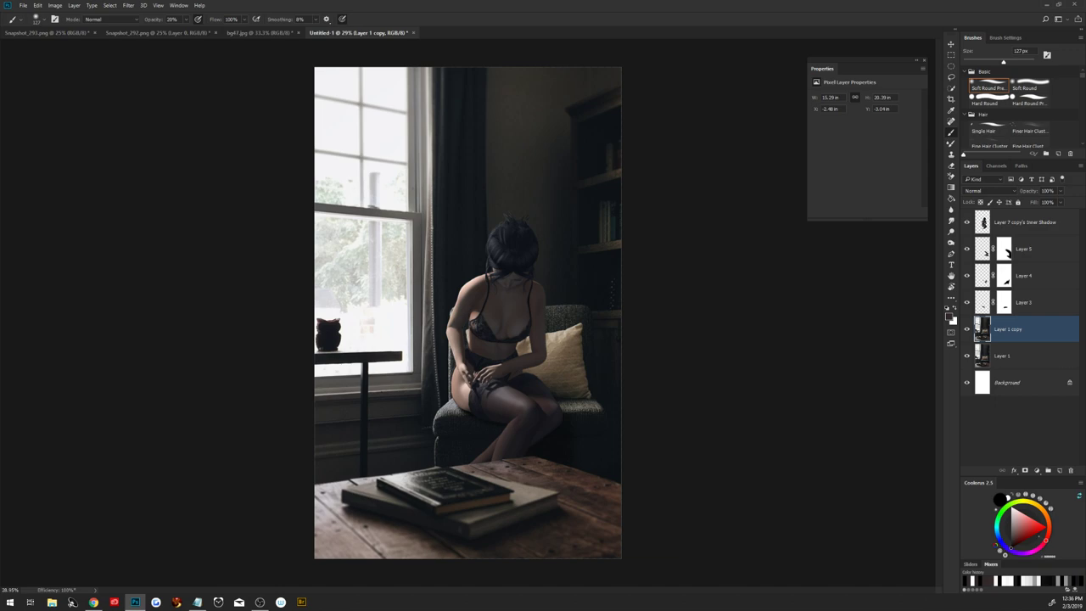
Stamp visible layers into Layer 6 with Ctrl+Alt+Shift+E, then duplicate it as Layer 6 copy.
{"action": "left_click", "coordinate": [1058, 229]}
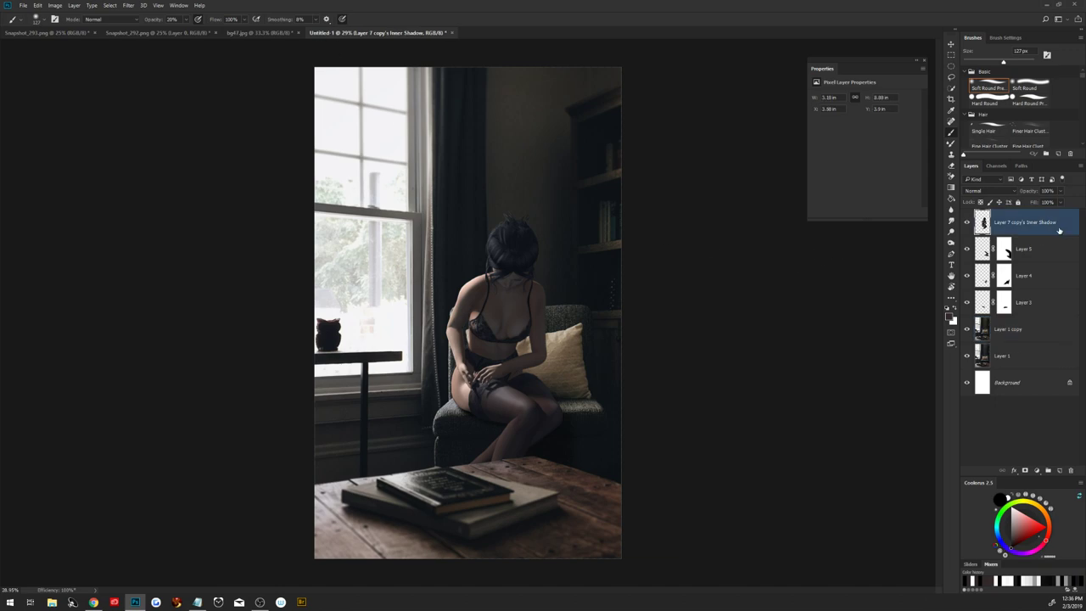
{"action": "key", "text": "ctrl+shift+alt+e"}
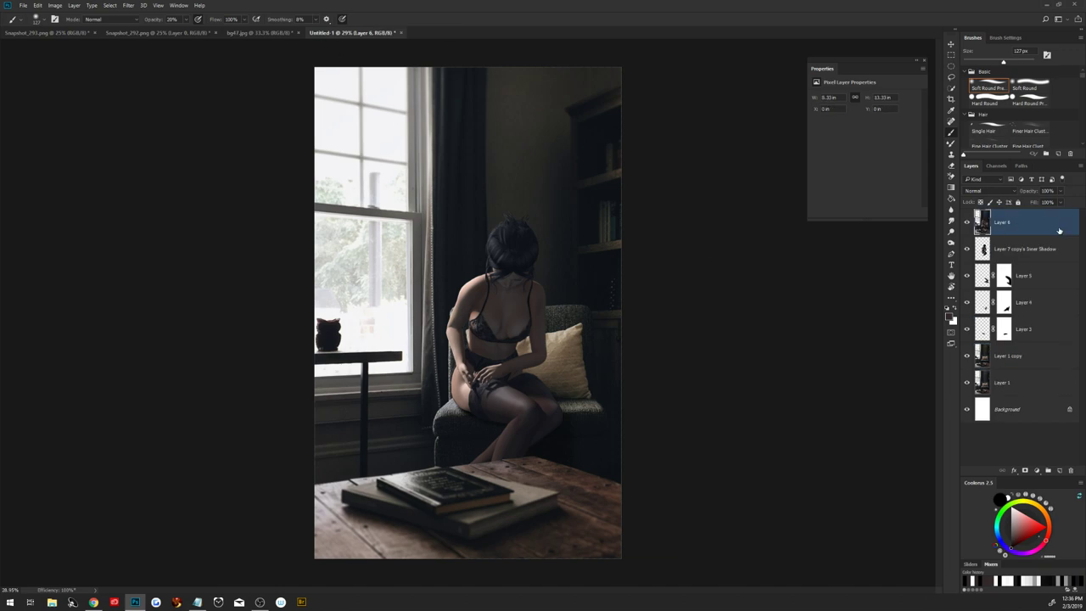
{"action": "key", "text": "ctrl+j"}
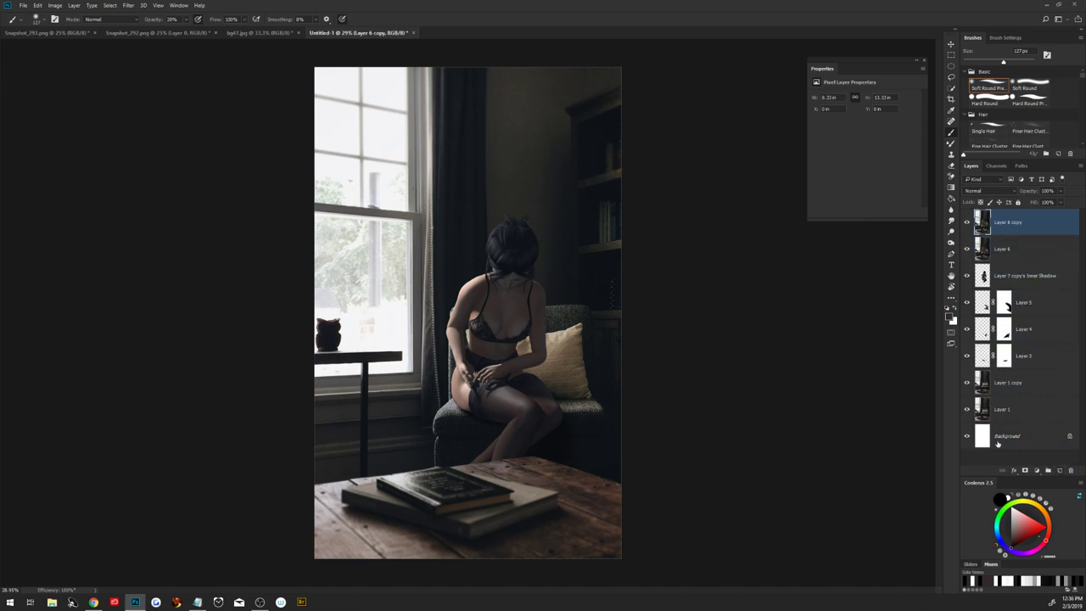
{"action": "left_click", "coordinate": [129, 6]}
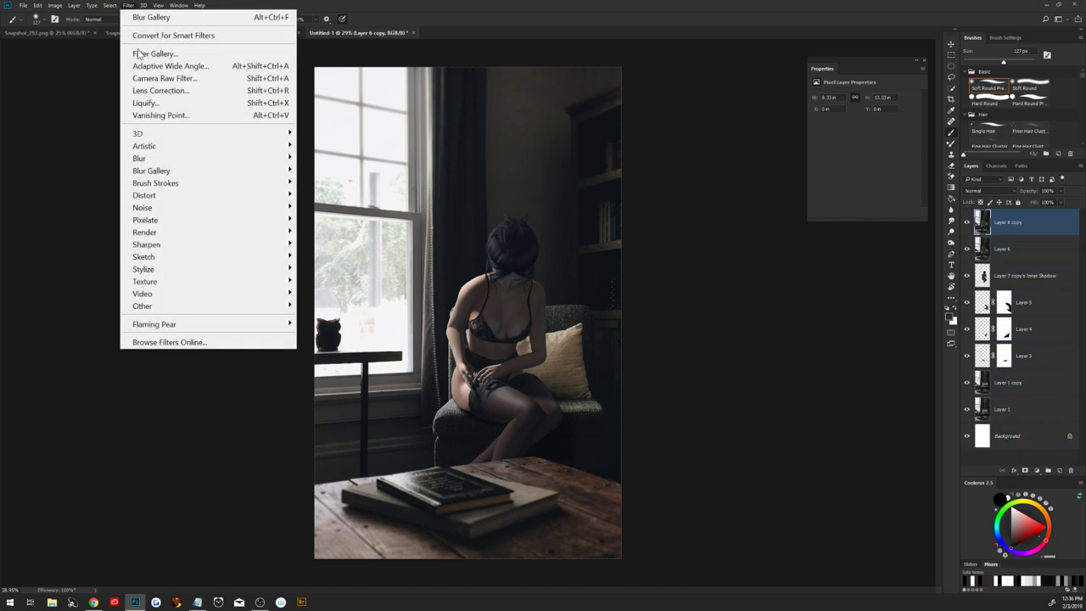
{"action": "left_click", "coordinate": [143, 79]}
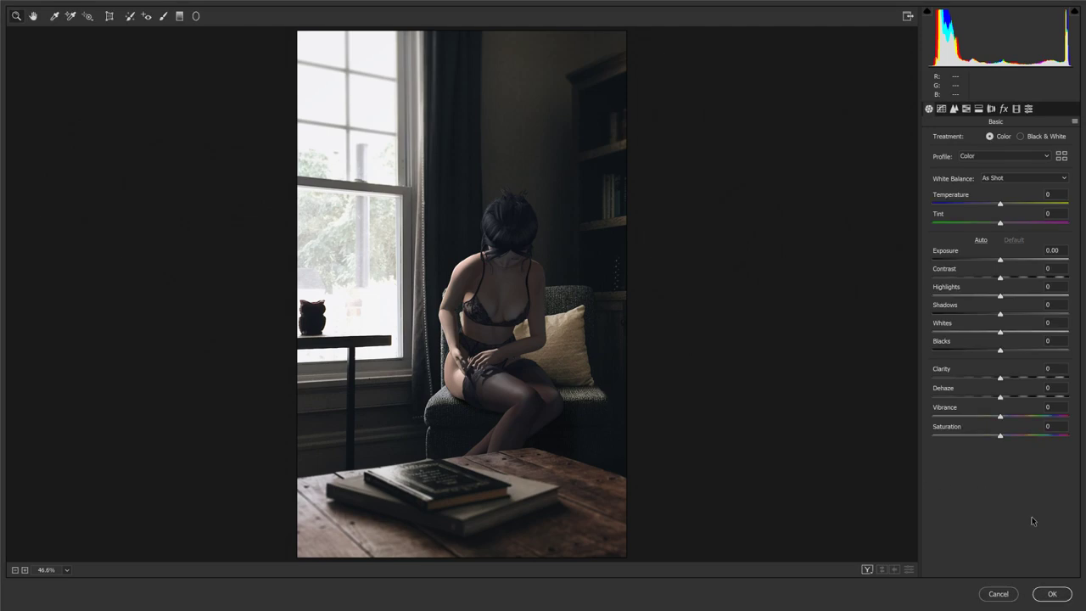
Set Camera Raw Basic: Temperature +5, Exposure −0.40, Contrast +25, Blacks −12, Clarity +11, Dehaze +22.
{"action": "scroll", "coordinate": [466, 340], "scroll_direction": "up", "scroll_amount": 2}
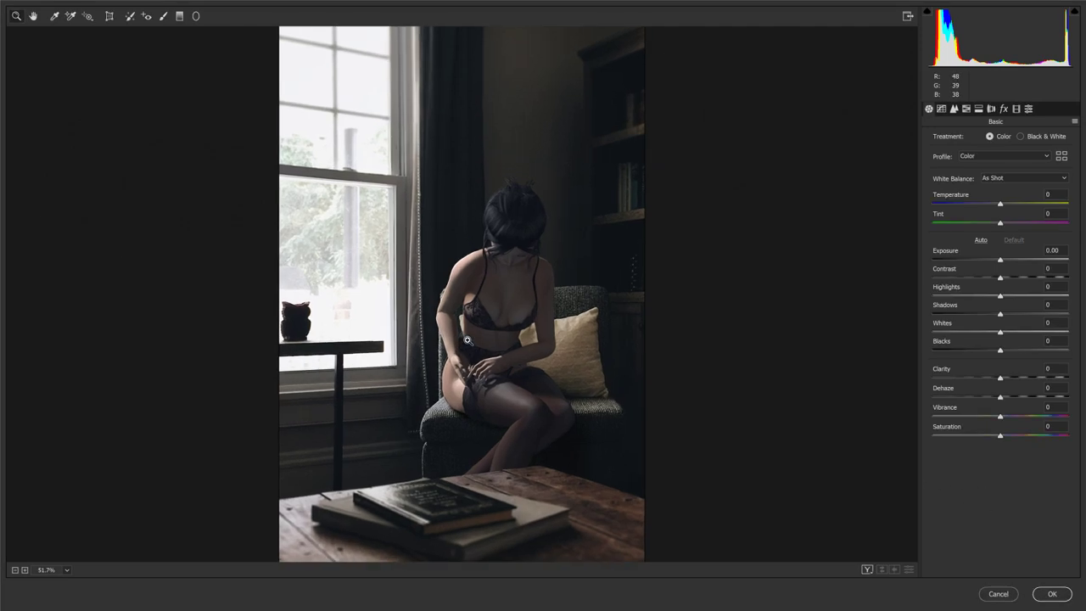
{"action": "scroll", "coordinate": [466, 340], "scroll_direction": "up", "scroll_amount": 1}
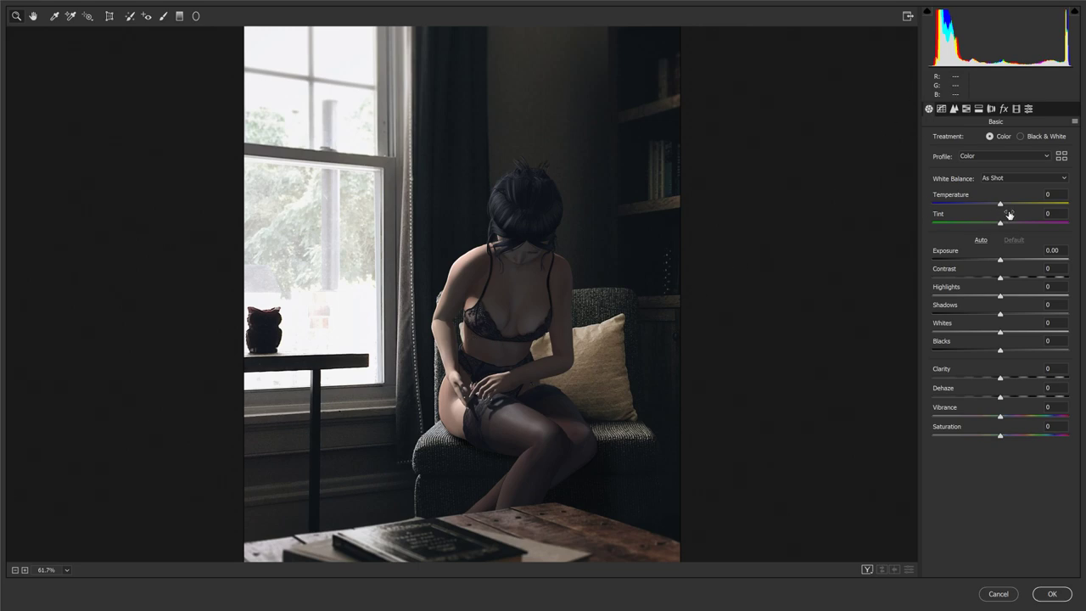
{"action": "left_click_drag", "start_coordinate": [1002, 208], "coordinate": [1007, 211]}
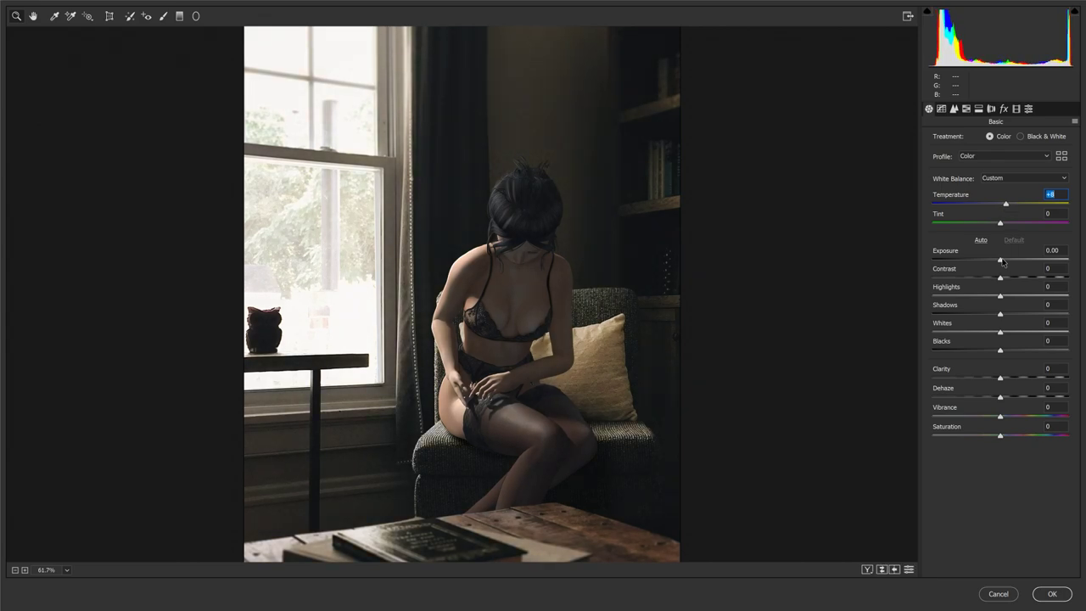
{"action": "mouse_move", "coordinate": [1002, 263]}
{"action": "left_mouse_down"}
{"action": "mouse_move", "coordinate": [1022, 300]}
{"action": "mouse_move", "coordinate": [964, 301]}
{"action": "mouse_move", "coordinate": [1019, 302]}
{"action": "mouse_move", "coordinate": [991, 317]}
{"action": "mouse_move", "coordinate": [1009, 338]}
{"action": "mouse_move", "coordinate": [991, 353]}
{"action": "left_mouse_up"}
{"action": "left_click_drag", "start_coordinate": [1006, 205], "coordinate": [1004, 206]}
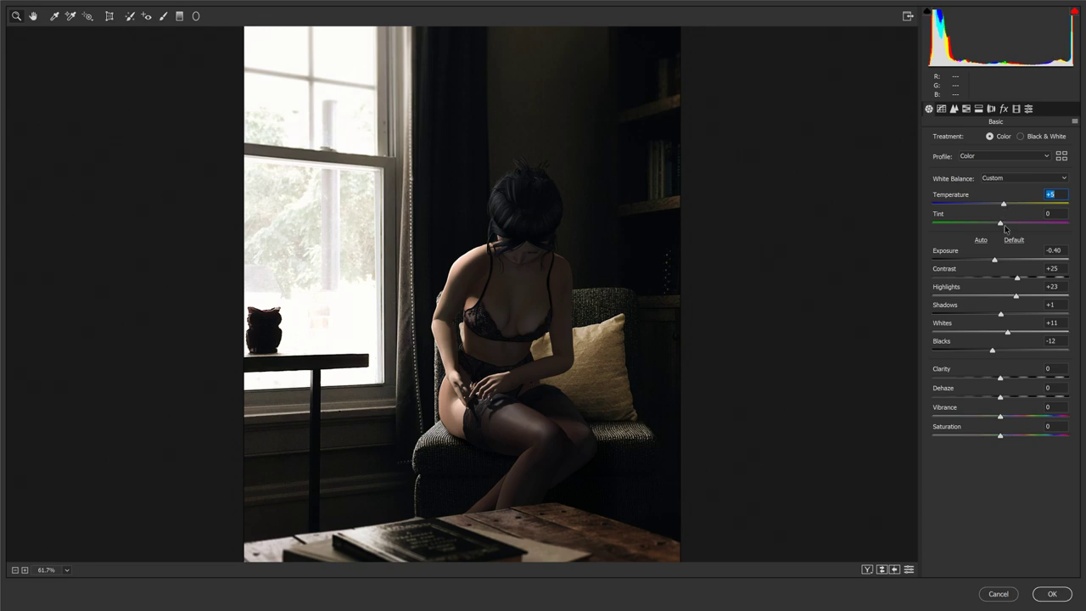
{"action": "left_click_drag", "start_coordinate": [1001, 378], "coordinate": [1008, 378]}
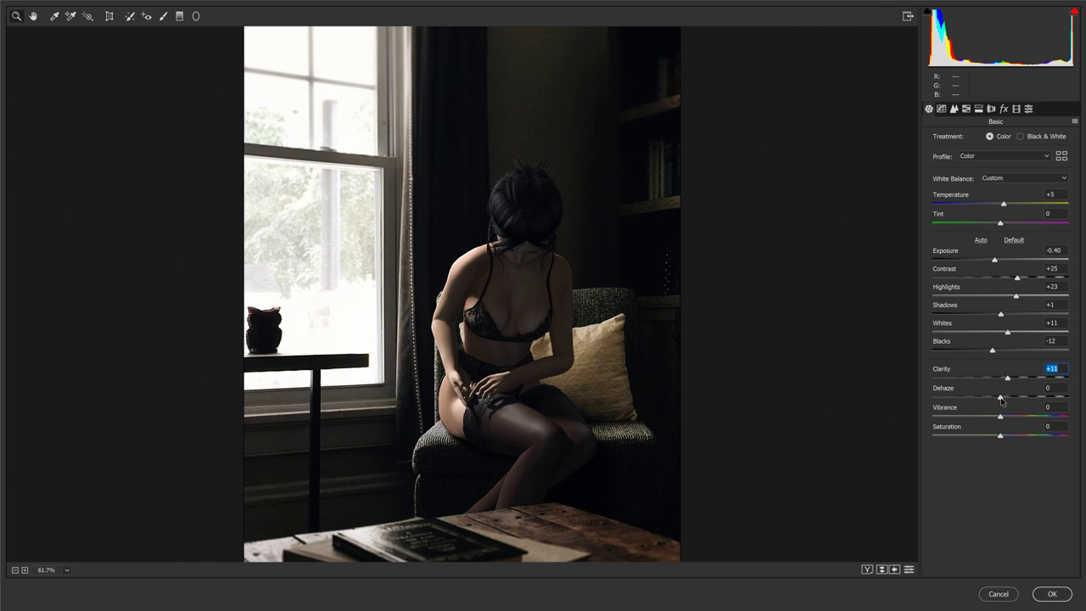
{"action": "mouse_move", "coordinate": [1000, 397]}
{"action": "left_mouse_down"}
{"action": "mouse_move", "coordinate": [989, 396]}
{"action": "mouse_move", "coordinate": [1024, 402]}
{"action": "mouse_move", "coordinate": [1002, 417]}
{"action": "left_mouse_up"}
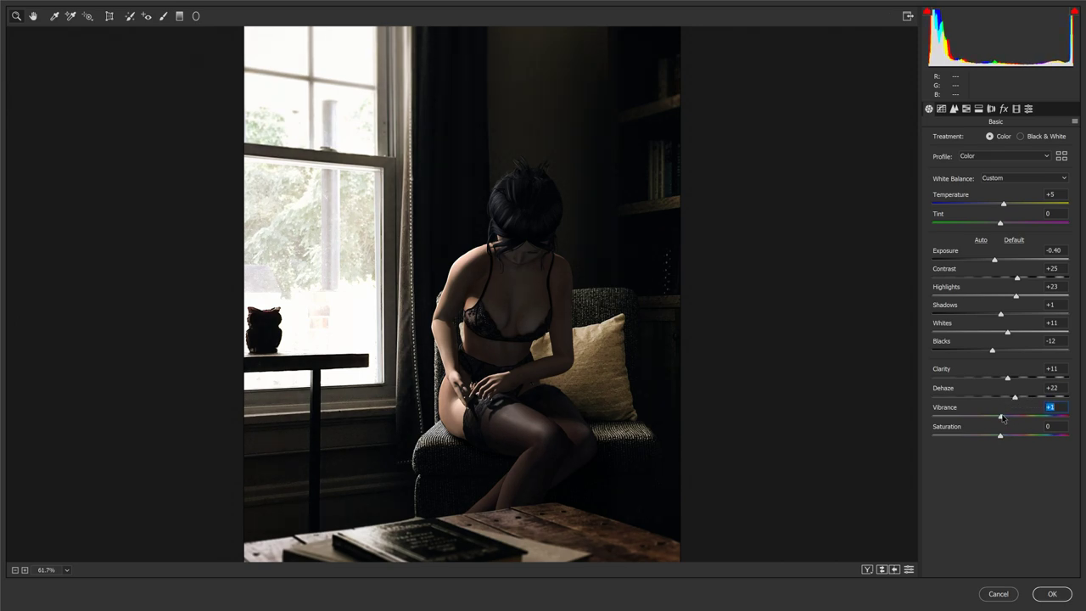
Raise Camera Raw sharpening with edge masking and add slight luminance noise reduction.
{"action": "left_click", "coordinate": [953, 109]}
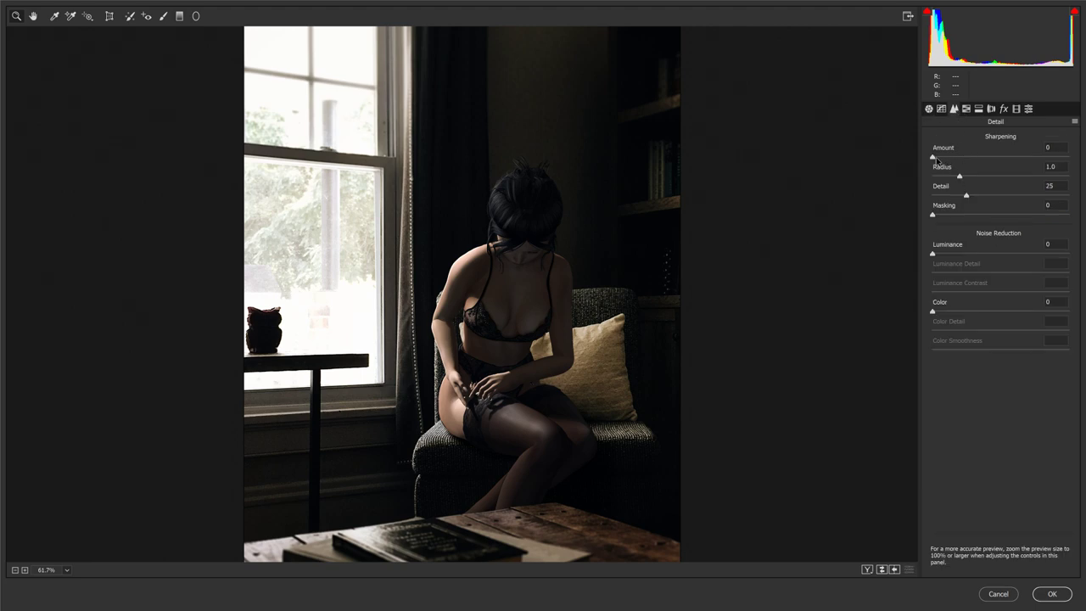
{"action": "left_click_drag", "start_coordinate": [932, 157], "coordinate": [1047, 166]}
{"action": "left_click_drag", "start_coordinate": [932, 215], "coordinate": [1012, 220]}
{"action": "left_click_drag", "start_coordinate": [968, 221], "coordinate": [1059, 223]}
{"action": "left_click_drag", "start_coordinate": [933, 255], "coordinate": [941, 257]}
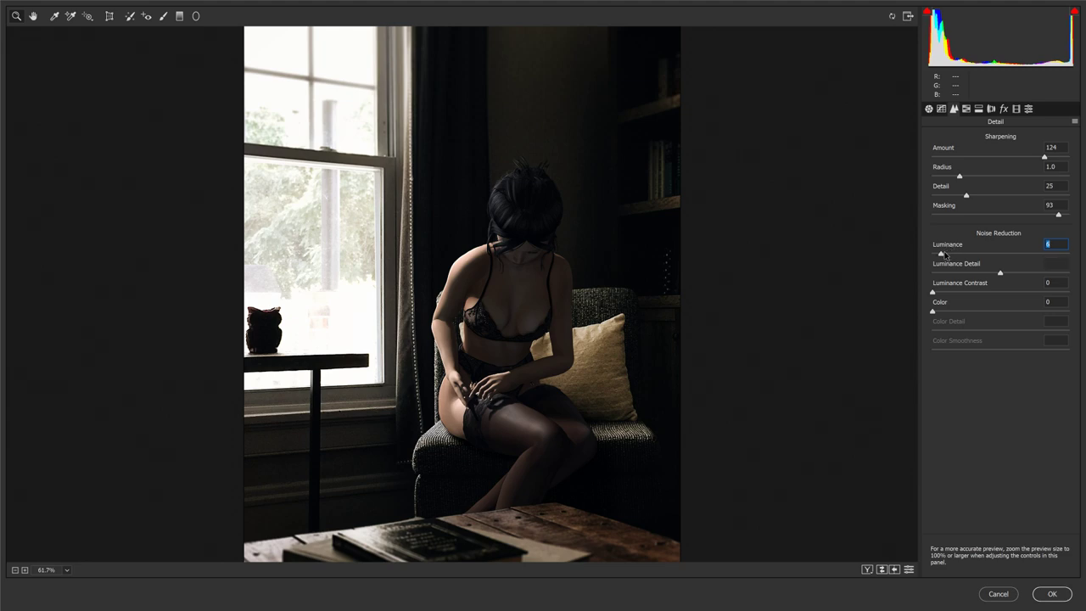
Add a small amount of grain and lower Vibrance to −10 in the Basic panel.
{"action": "left_click", "coordinate": [977, 109]}
{"action": "left_click", "coordinate": [978, 109]}
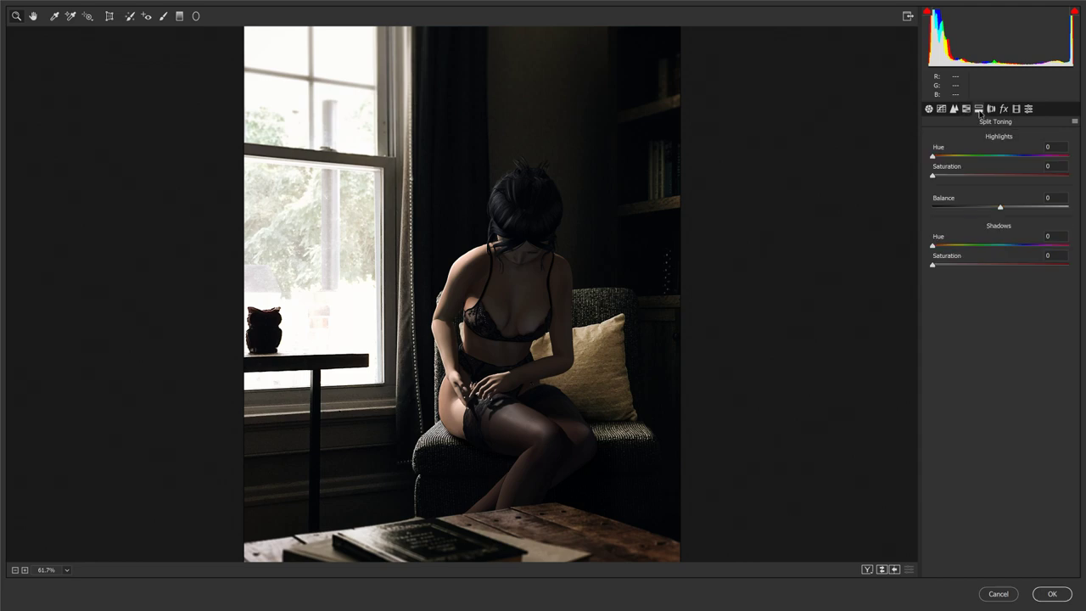
{"action": "left_click", "coordinate": [1003, 110]}
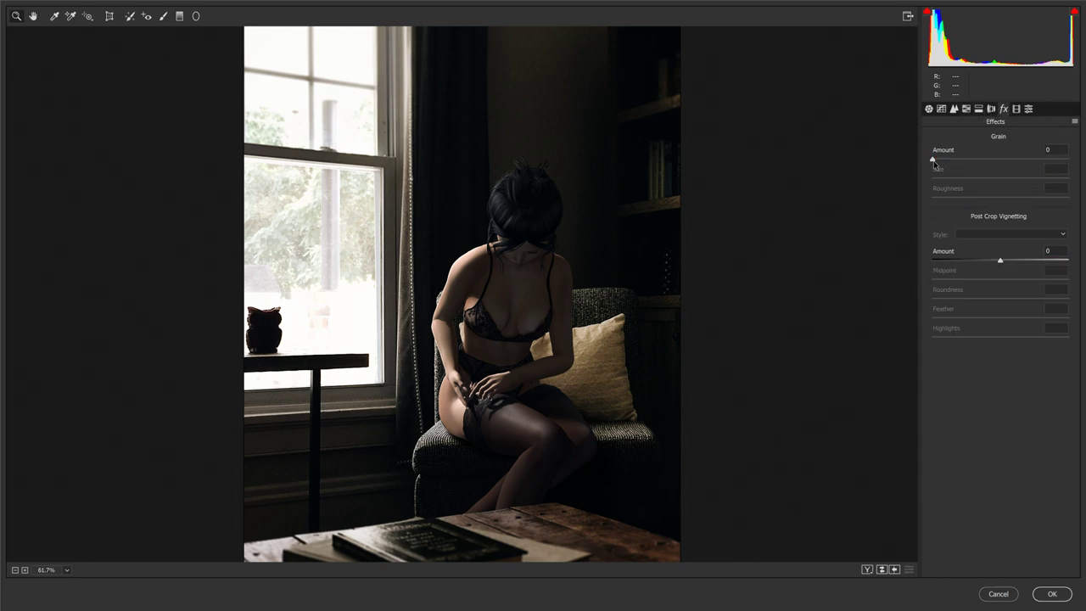
{"action": "left_click_drag", "start_coordinate": [933, 160], "coordinate": [939, 160]}
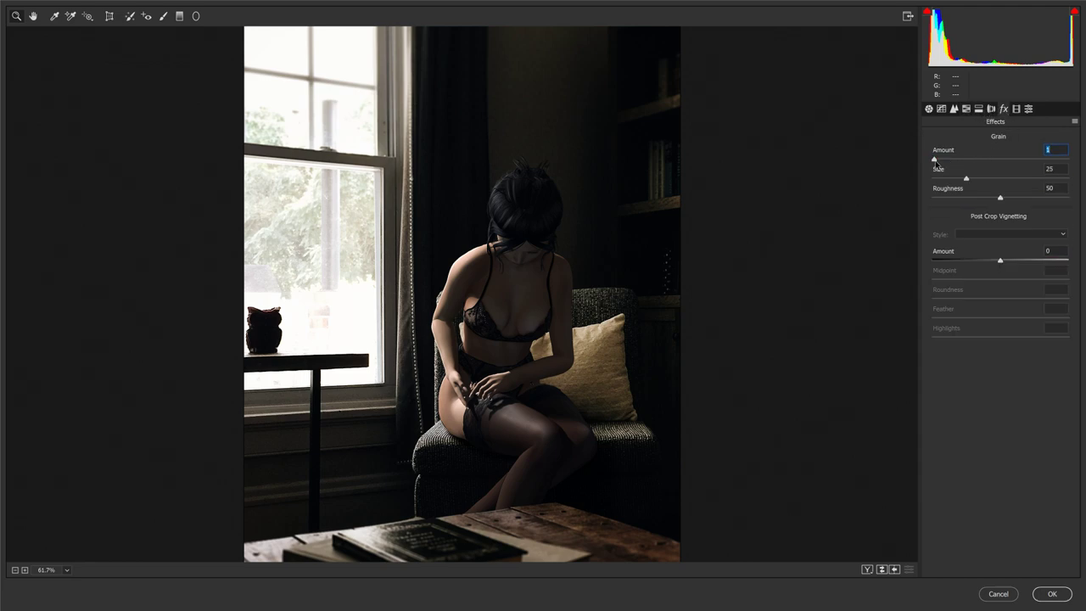
{"action": "left_click", "coordinate": [929, 110]}
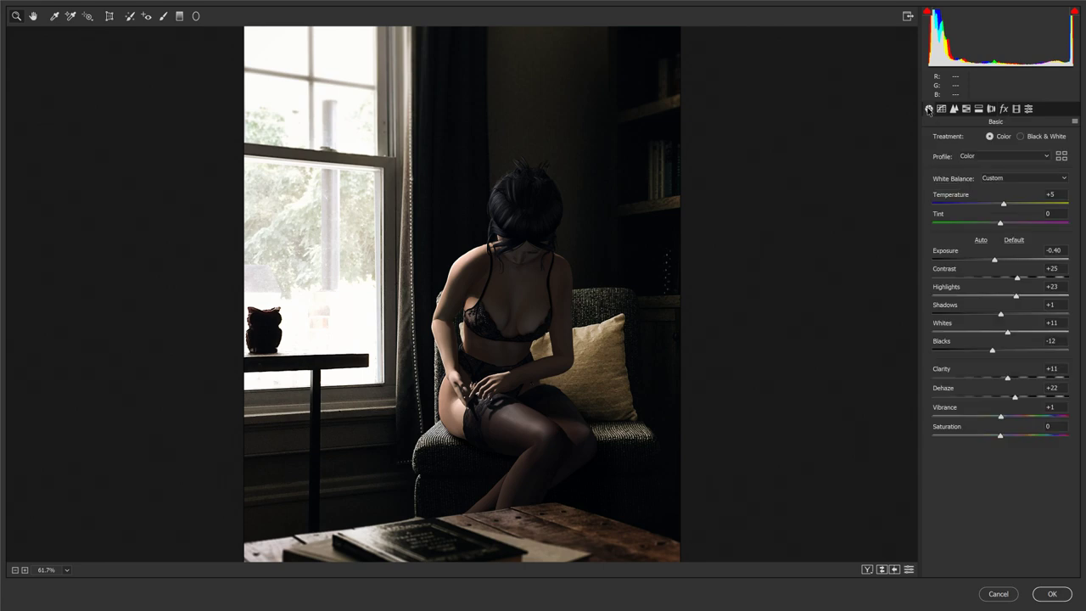
{"action": "left_click", "coordinate": [1004, 206]}
{"action": "left_click_drag", "start_coordinate": [1003, 416], "coordinate": [994, 418]}
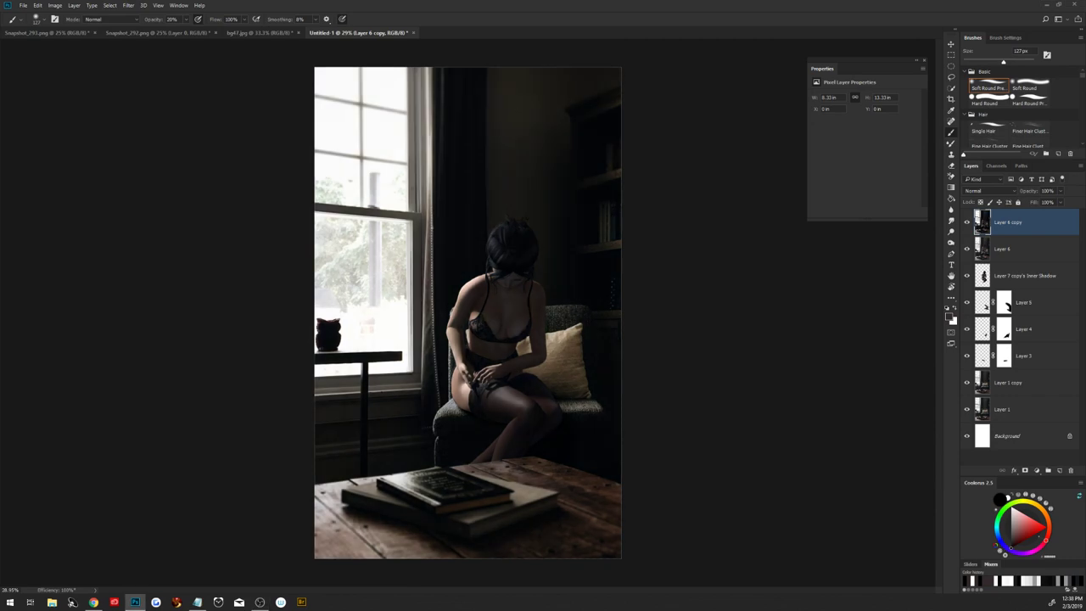
Compare the scene with and without the graded copy, then duplicate it.
{"action": "left_click", "coordinate": [967, 222]}
{"action": "left_click", "coordinate": [966, 222]}
{"action": "key", "text": "ctrl+j"}
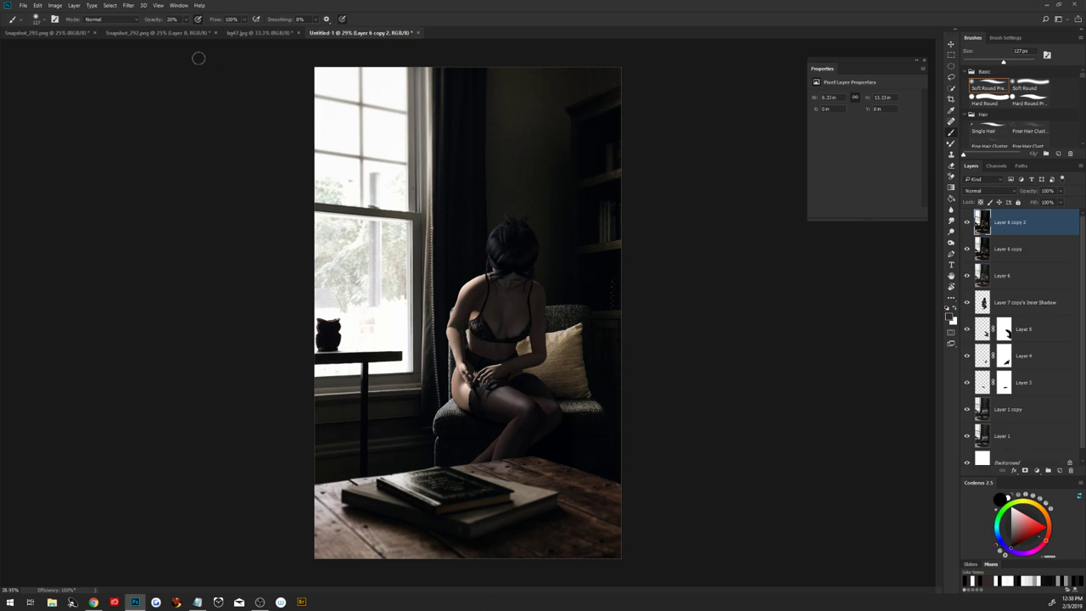
Apply a 15 px Iris Blur with its sharp ellipse centred tightly on the seated woman.
{"action": "left_click", "coordinate": [126, 6]}
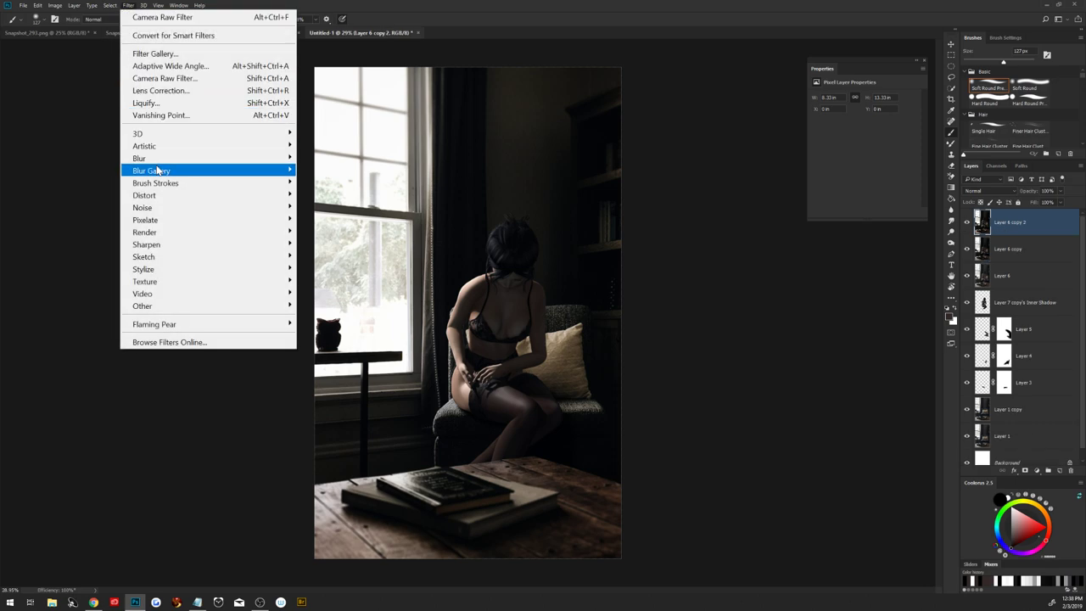
{"action": "mouse_move", "coordinate": [170, 170]}
{"action": "left_click", "coordinate": [322, 182]}
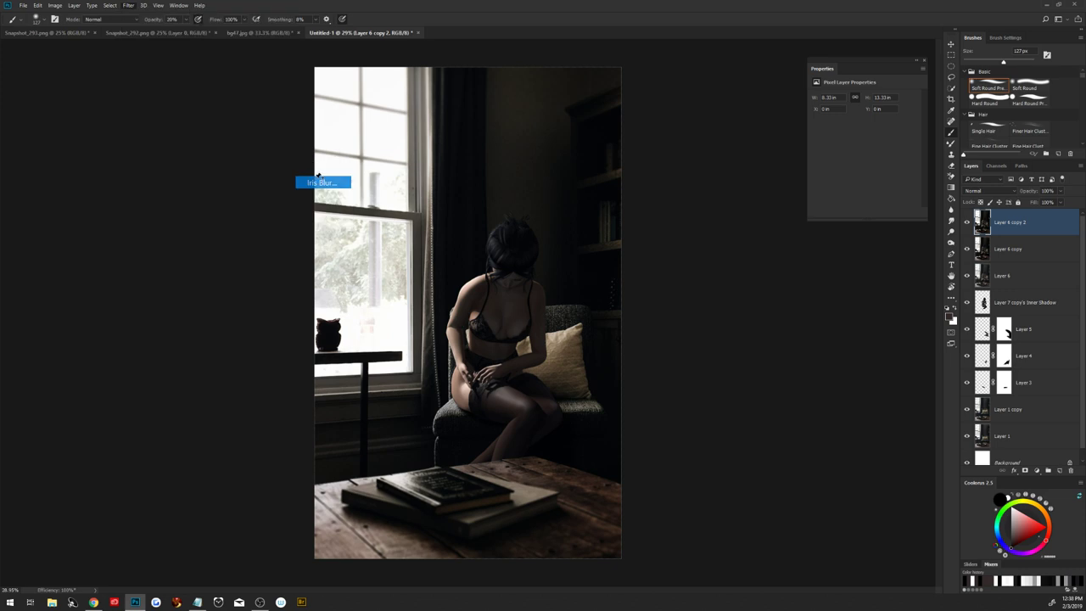
{"action": "mouse_move", "coordinate": [485, 312]}
{"action": "left_mouse_down"}
{"action": "mouse_move", "coordinate": [527, 314]}
{"action": "mouse_move", "coordinate": [527, 339]}
{"action": "left_mouse_up"}
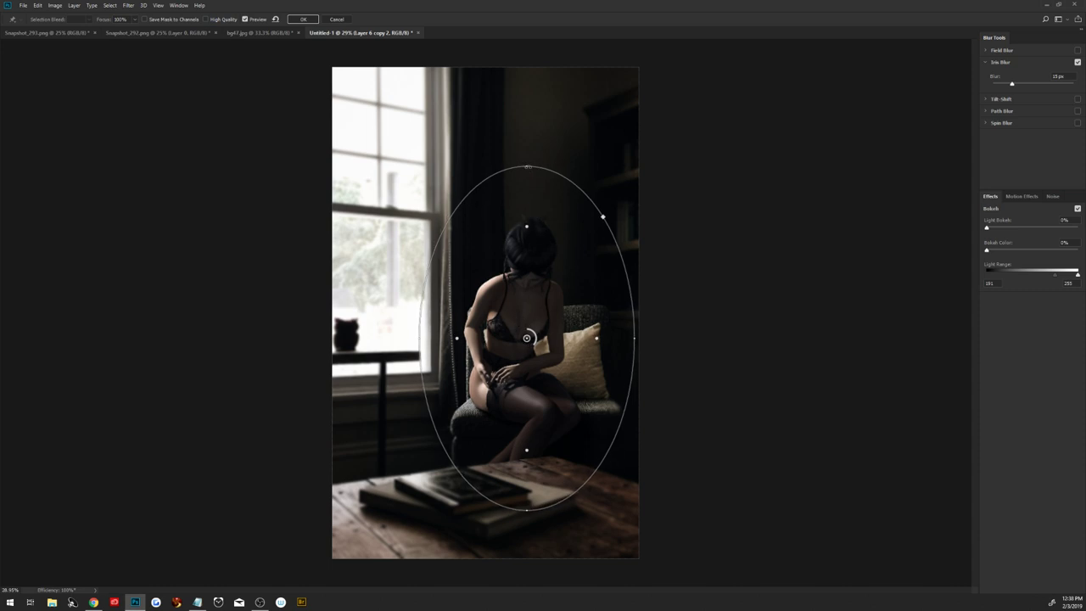
{"action": "left_click_drag", "start_coordinate": [528, 164], "coordinate": [526, 55]}
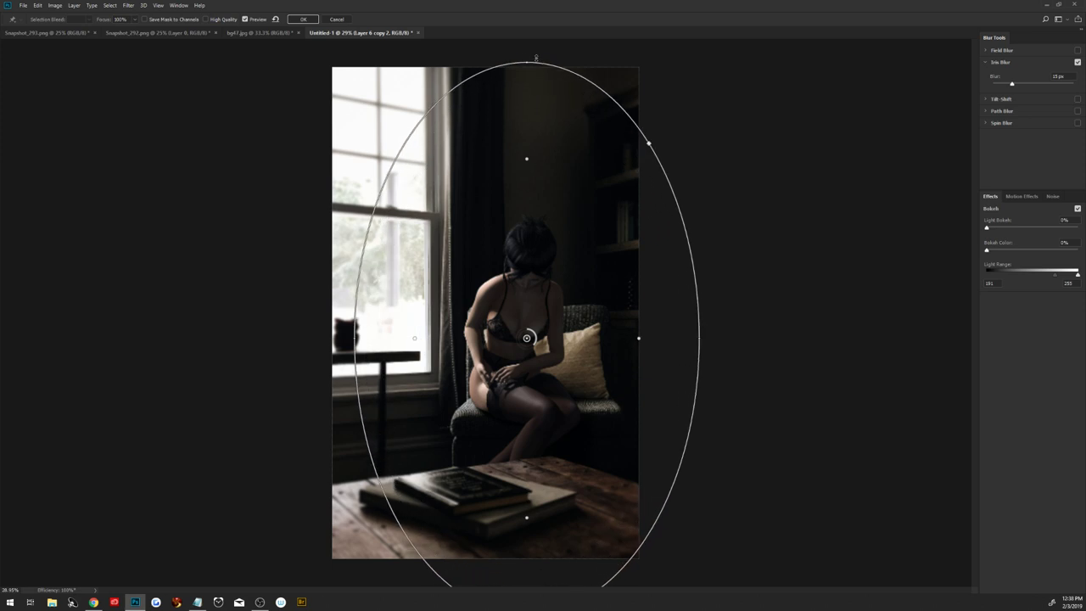
{"action": "left_click_drag", "start_coordinate": [642, 341], "coordinate": [607, 341]}
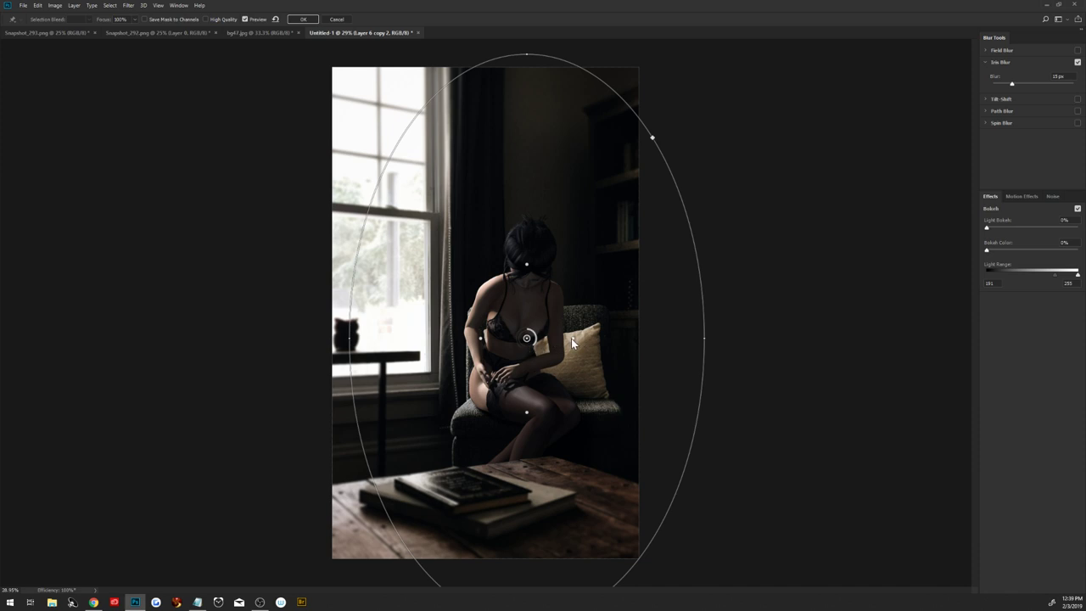
{"action": "left_click_drag", "start_coordinate": [572, 338], "coordinate": [562, 339]}
{"action": "left_click_drag", "start_coordinate": [562, 342], "coordinate": [556, 341]}
{"action": "left_click", "coordinate": [305, 19]}
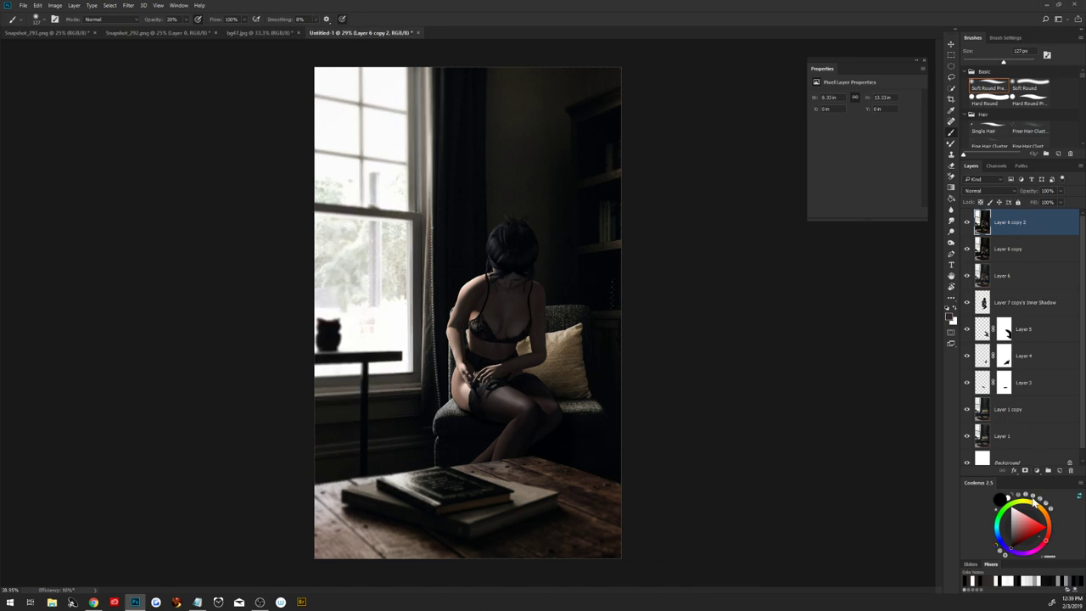
Add a new layer and draw a white gradient haze spreading from the window.
{"action": "left_click", "coordinate": [1058, 470]}
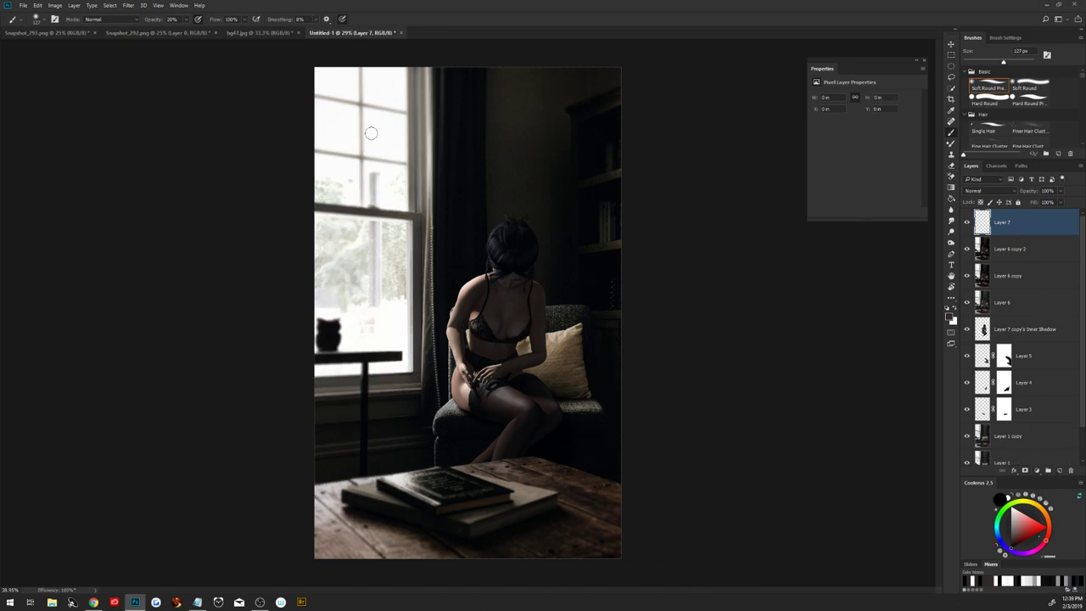
{"action": "key", "text": "x"}
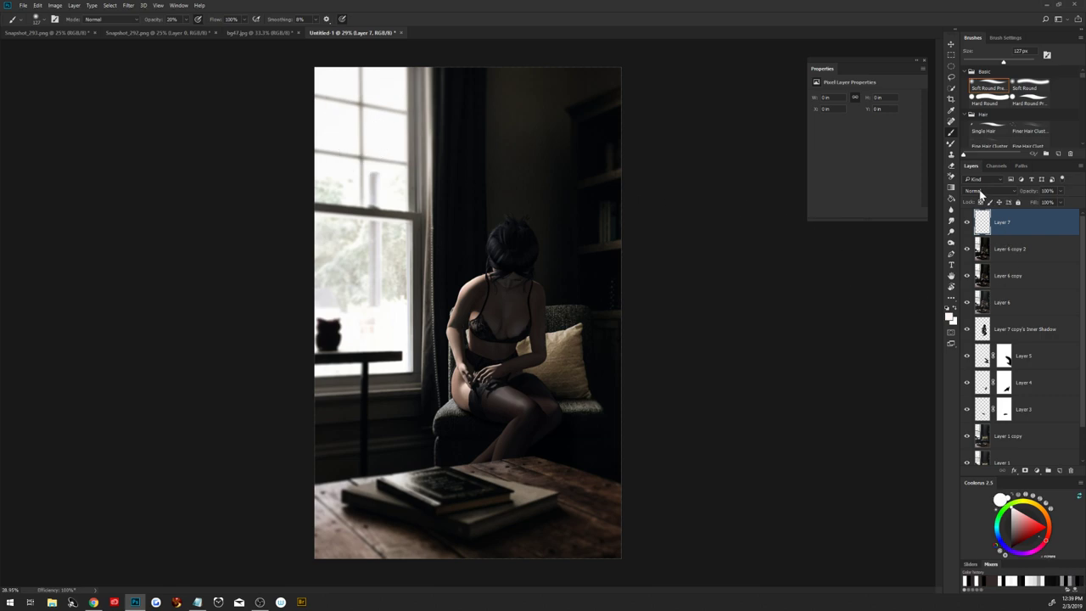
{"action": "left_click", "coordinate": [951, 185]}
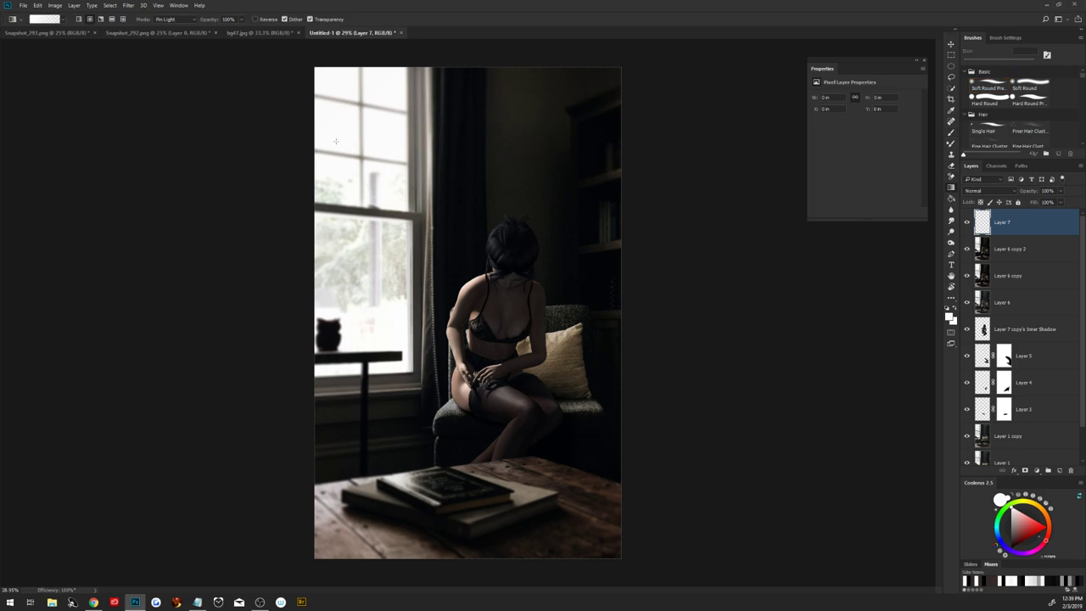
{"action": "left_click_drag", "start_coordinate": [336, 140], "coordinate": [531, 470]}
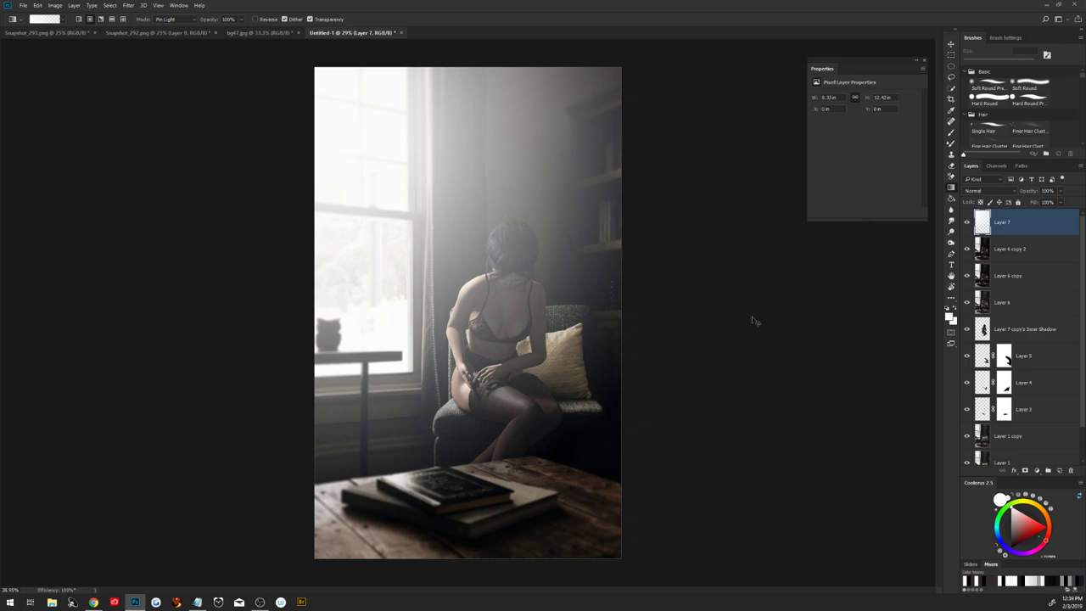
Move the haze up and left and enlarge it to about 114%.
{"action": "key", "text": "ctrl+t"}
{"action": "left_click_drag", "start_coordinate": [488, 344], "coordinate": [489, 356]}
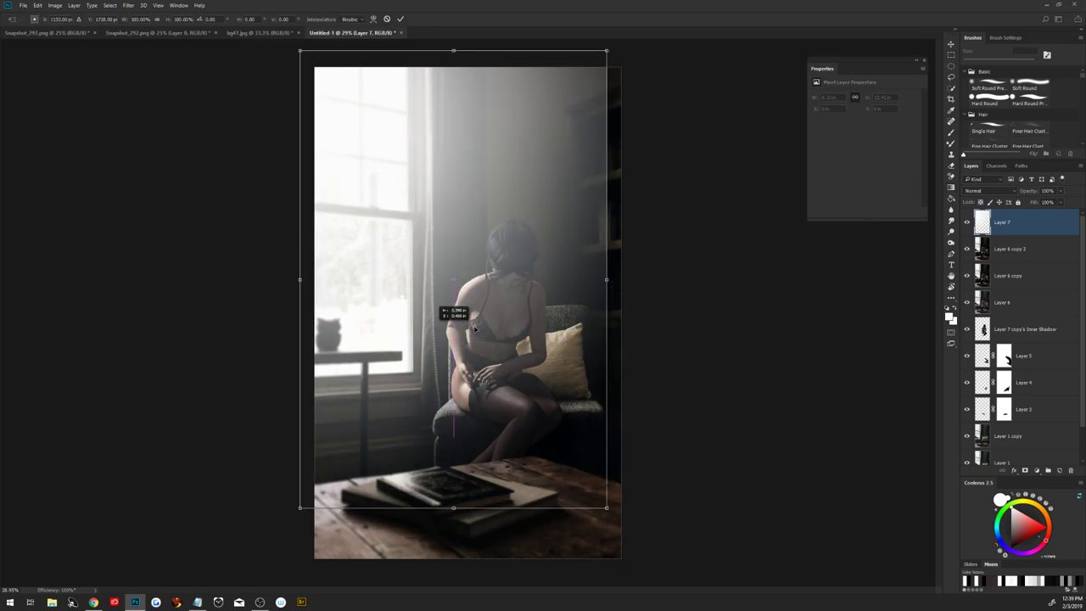
{"action": "left_click_drag", "start_coordinate": [489, 356], "coordinate": [458, 322]}
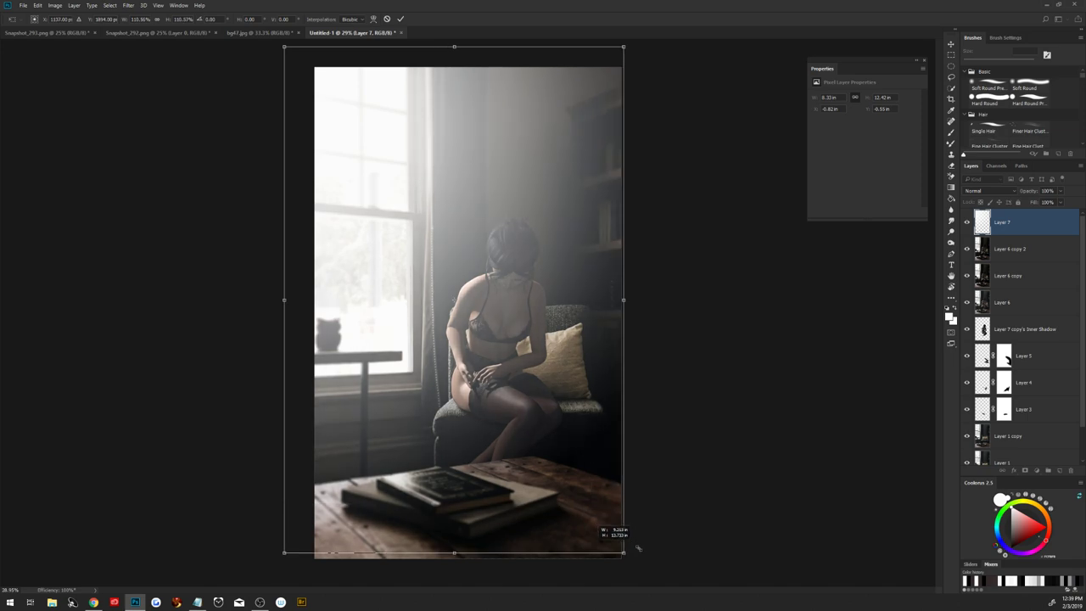
{"action": "left_click_drag", "start_coordinate": [591, 504], "coordinate": [644, 557]}
{"action": "left_click_drag", "start_coordinate": [594, 518], "coordinate": [578, 506]}
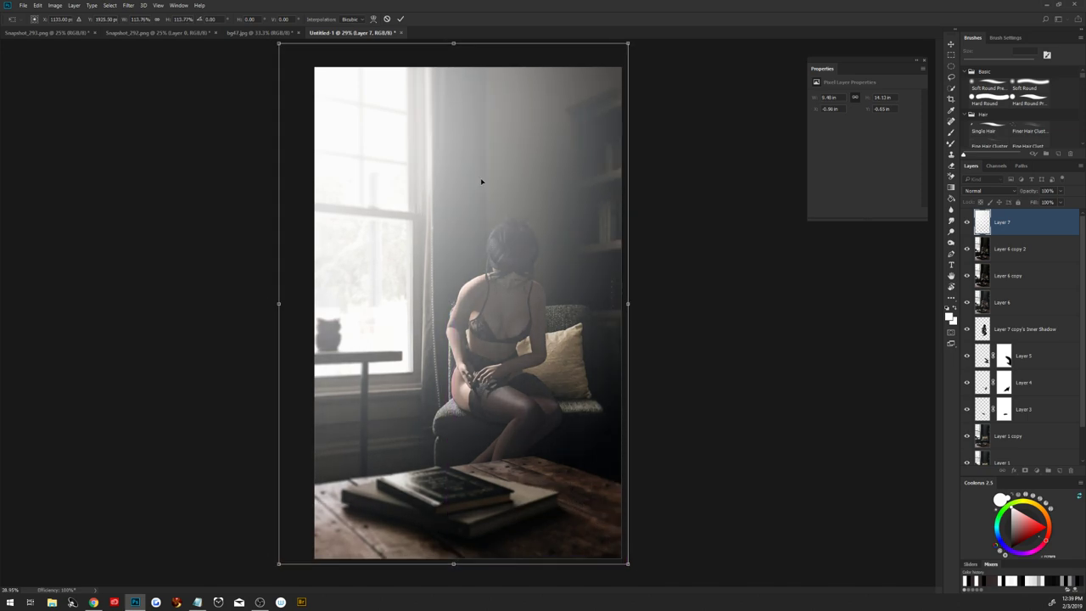
{"action": "left_click", "coordinate": [399, 21]}
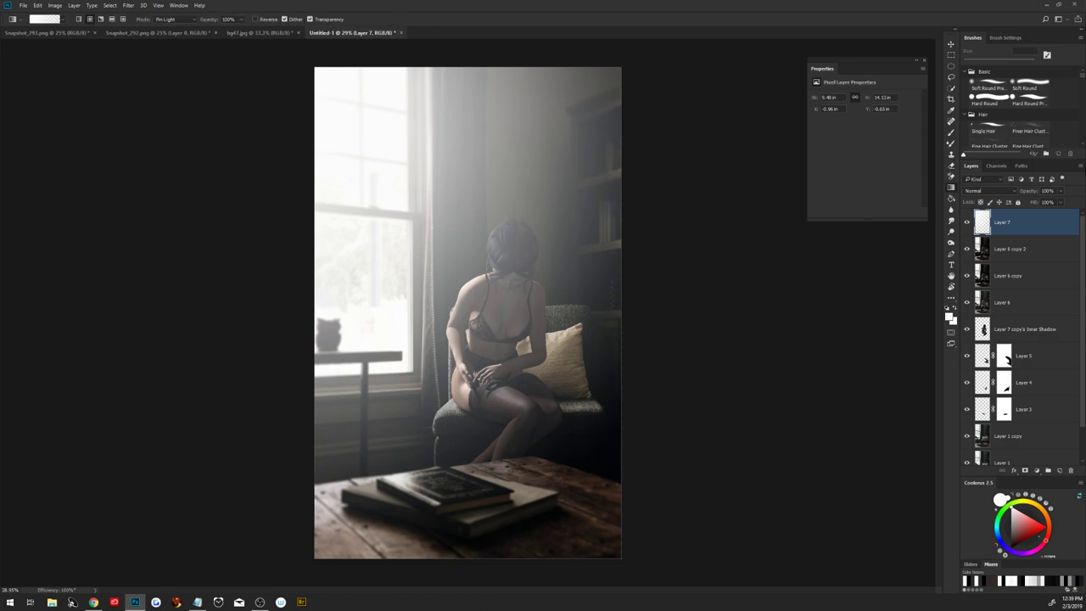
Lower the haze layer's fill to about 27%.
{"action": "left_click_drag", "start_coordinate": [1035, 203], "coordinate": [1011, 207]}
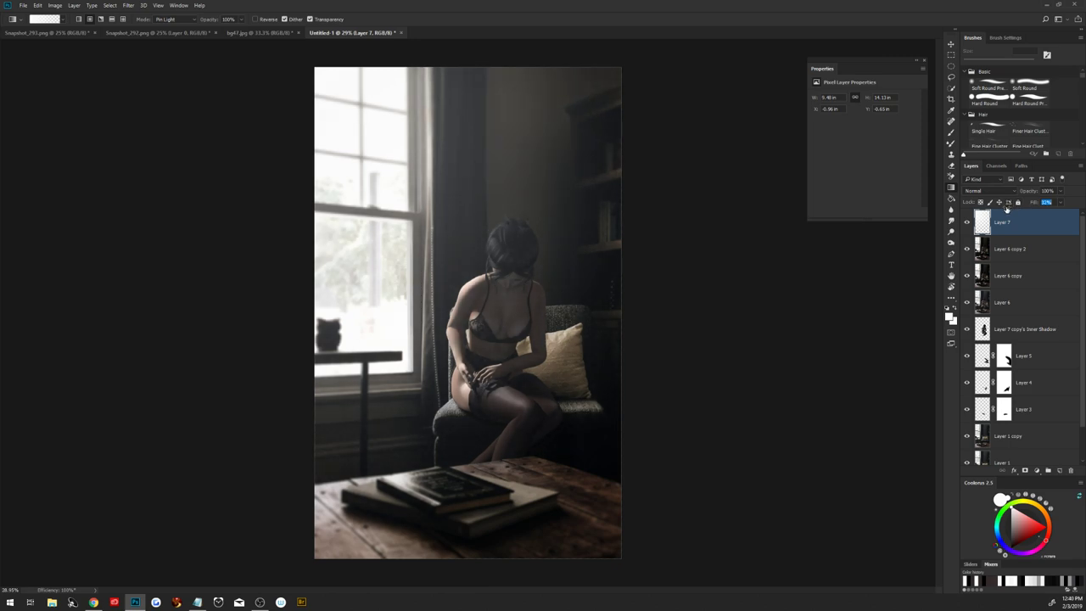
{"action": "left_click_drag", "start_coordinate": [1006, 207], "coordinate": [1005, 208]}
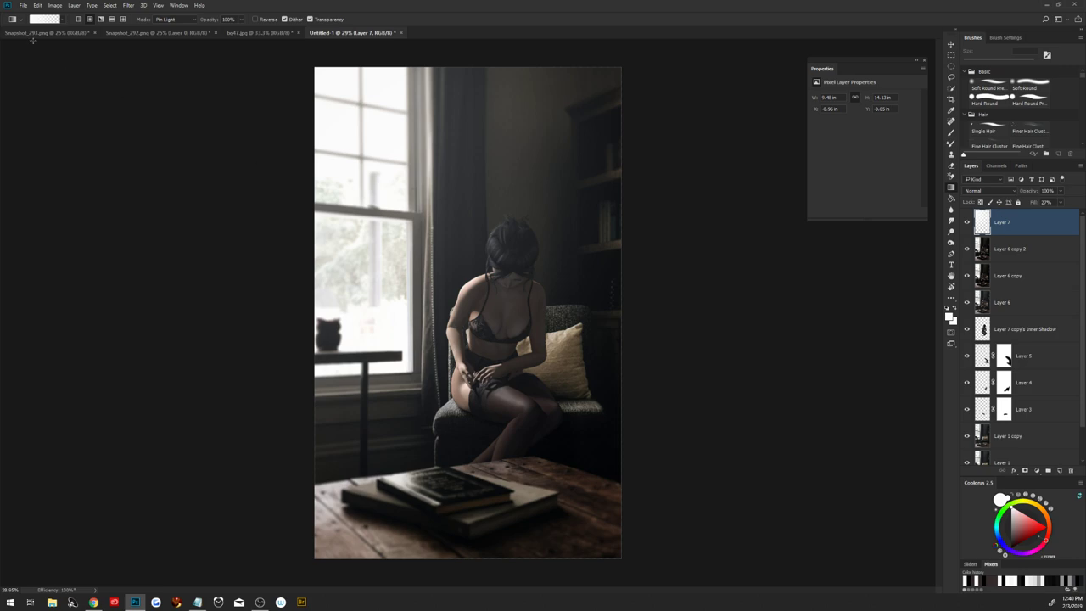
{"action": "left_click", "coordinate": [128, 5]}
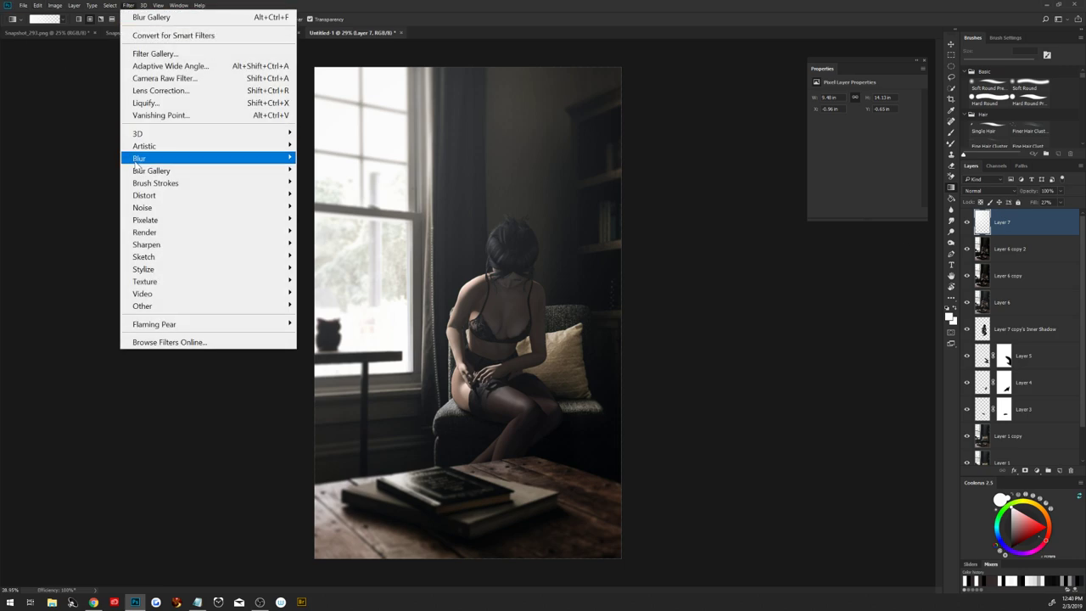
{"action": "mouse_move", "coordinate": [141, 207]}
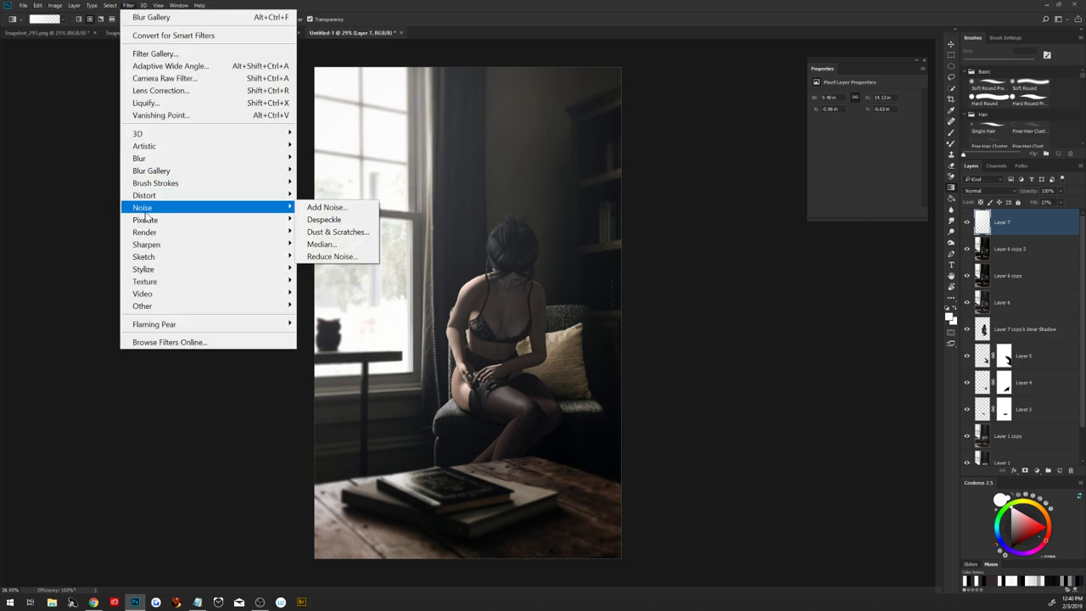
Apply Gaussian, monochromatic Add Noise to the haze layer as film grain.
{"action": "left_click", "coordinate": [315, 212]}
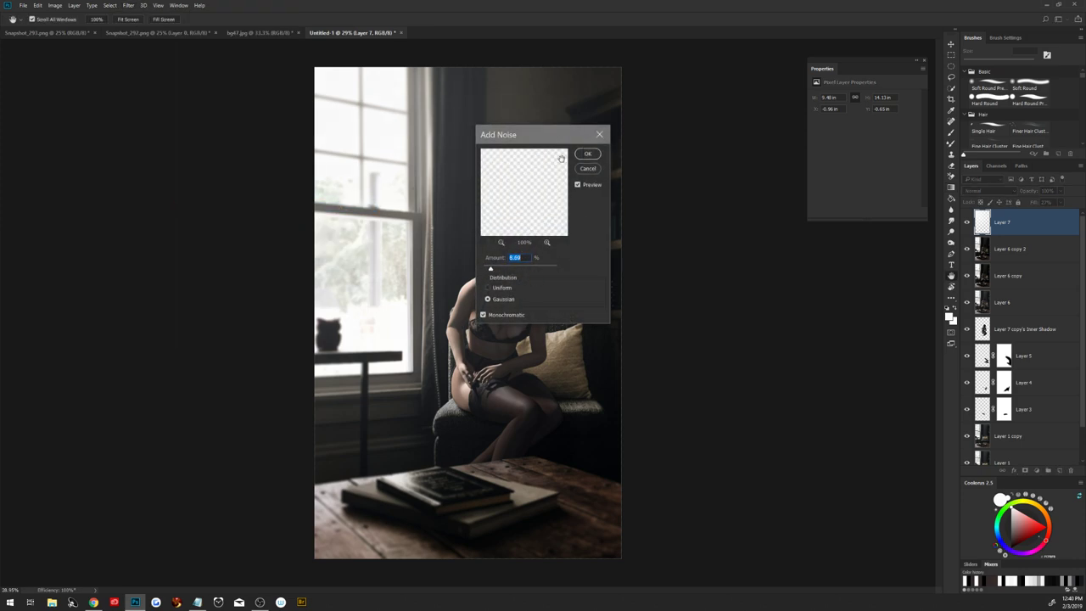
{"action": "left_click", "coordinate": [587, 153]}
{"action": "scroll", "coordinate": [404, 263], "scroll_direction": "up", "scroll_amount": 2}
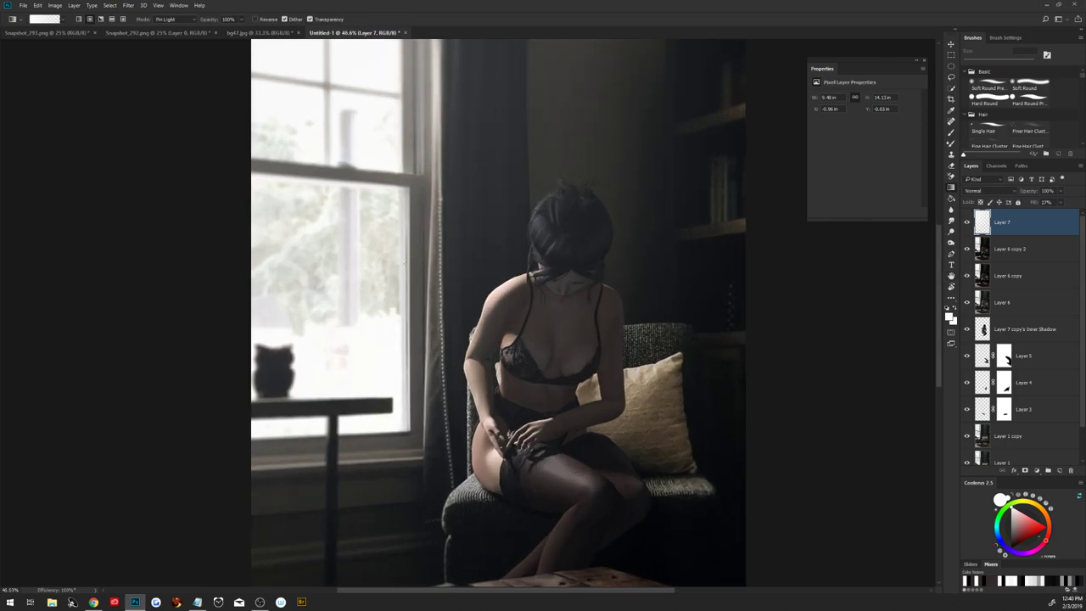
{"action": "scroll", "coordinate": [408, 263], "scroll_direction": "down", "scroll_amount": 3}
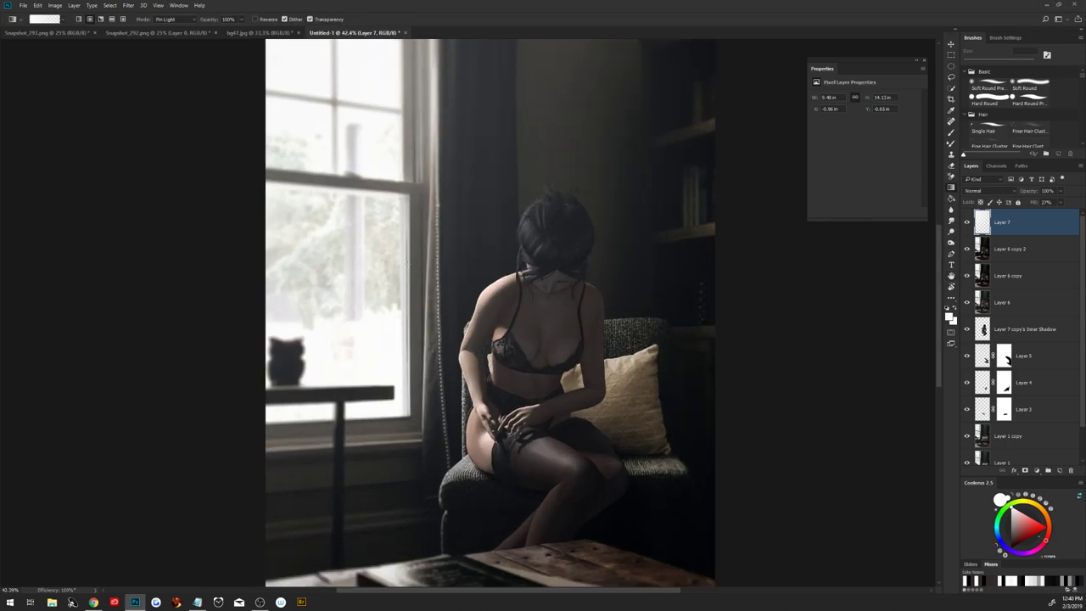
{"action": "scroll", "coordinate": [408, 263], "scroll_direction": "down", "scroll_amount": 1}
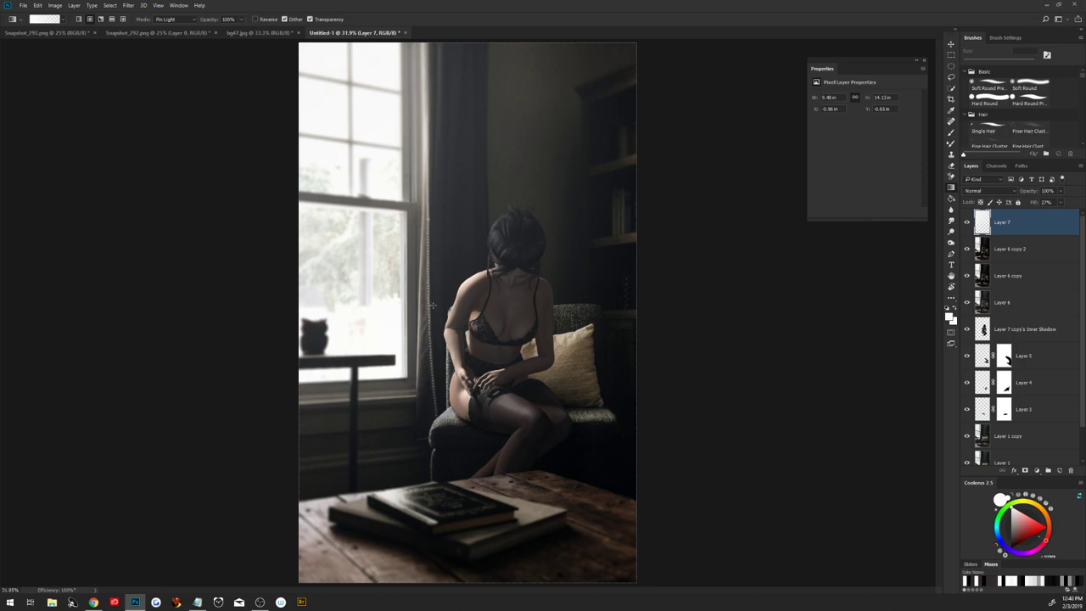
{"action": "scroll", "coordinate": [432, 305], "scroll_direction": "down", "scroll_amount": 1}
{"action": "scroll", "coordinate": [432, 305], "scroll_direction": "down", "scroll_amount": 1}
{"action": "scroll", "coordinate": [432, 305], "scroll_direction": "up", "scroll_amount": 1}
{"action": "scroll", "coordinate": [432, 305], "scroll_direction": "up", "scroll_amount": 2}
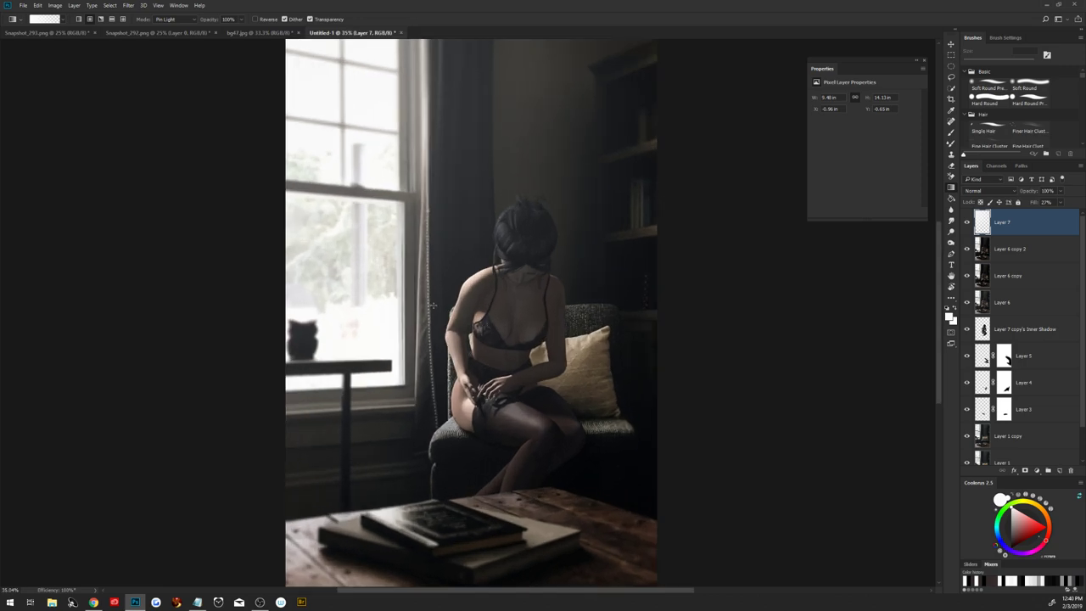
{"action": "scroll", "coordinate": [432, 305], "scroll_direction": "up", "scroll_amount": 1}
{"action": "scroll", "coordinate": [432, 306], "scroll_direction": "down", "scroll_amount": 1}
{"action": "scroll", "coordinate": [431, 305], "scroll_direction": "down", "scroll_amount": 1}
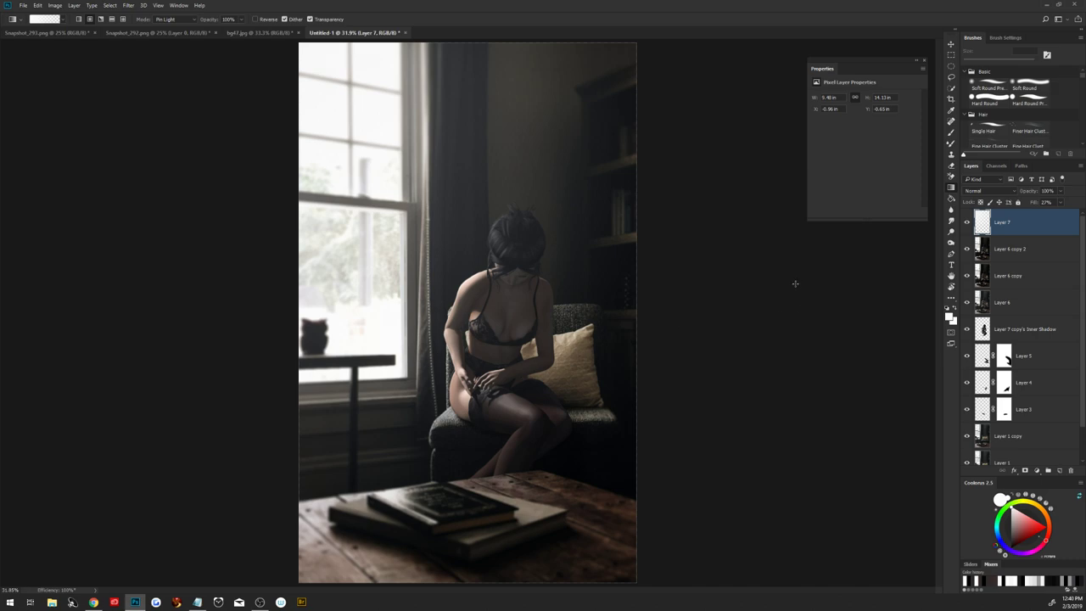
Switch to Full Screen Mode to view the finished portrait on black.
{"action": "key", "text": "f"}
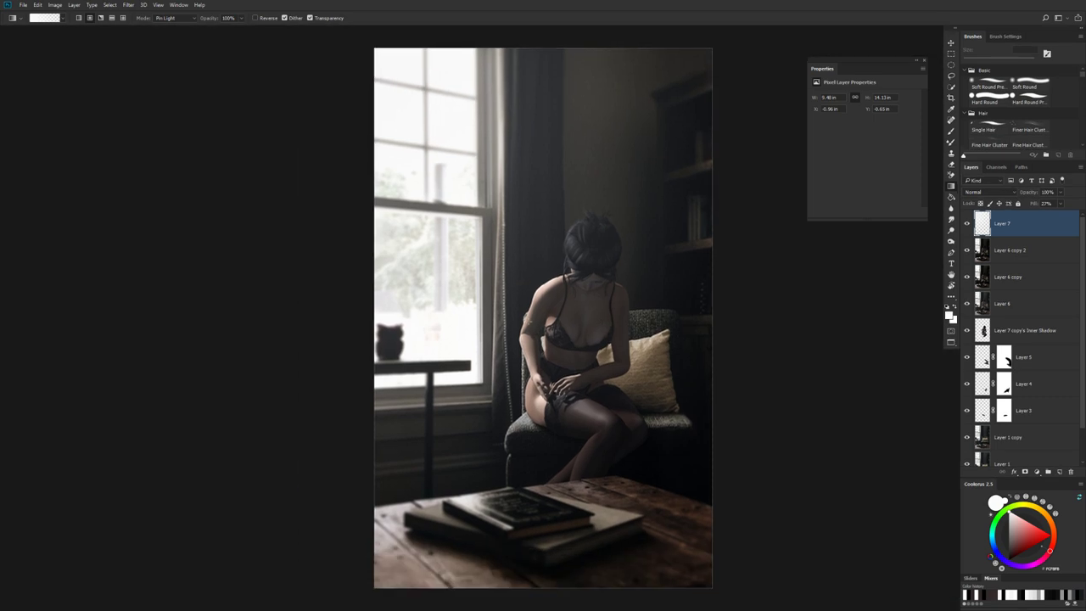
{"action": "key", "text": "f"}
{"action": "scroll", "coordinate": [565, 327], "scroll_direction": "up", "scroll_amount": 2}
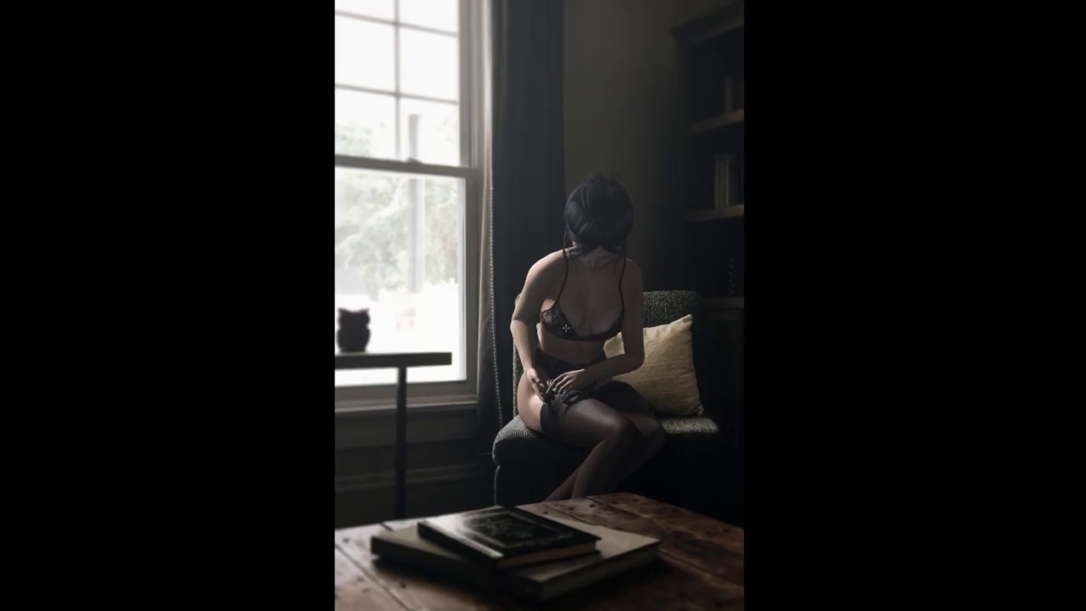
{"action": "scroll", "coordinate": [565, 327], "scroll_direction": "up", "scroll_amount": 2}
{"action": "scroll", "coordinate": [565, 328], "scroll_direction": "up", "scroll_amount": 1}
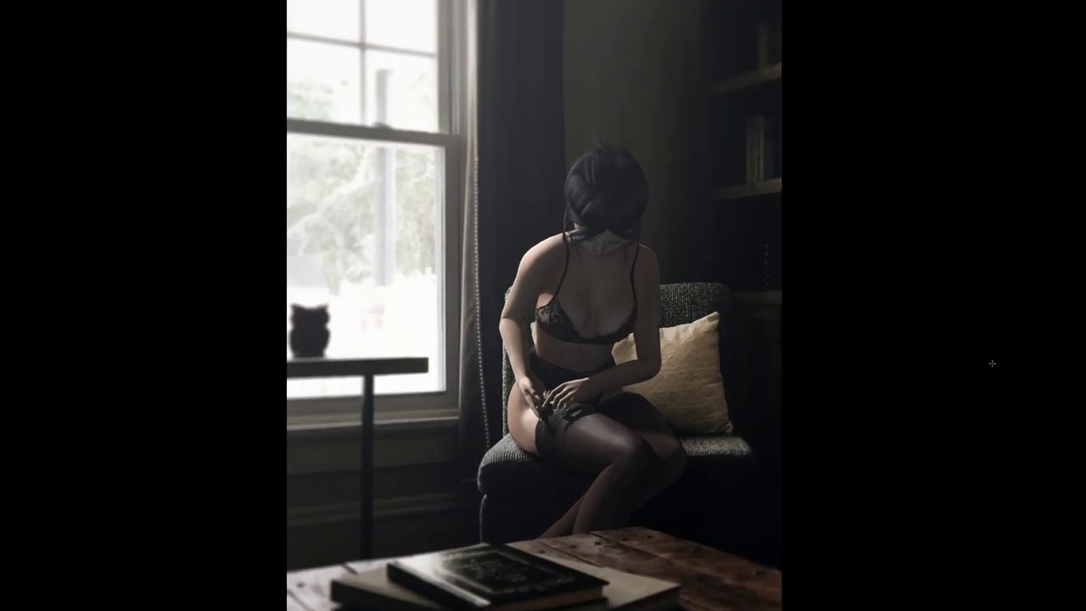